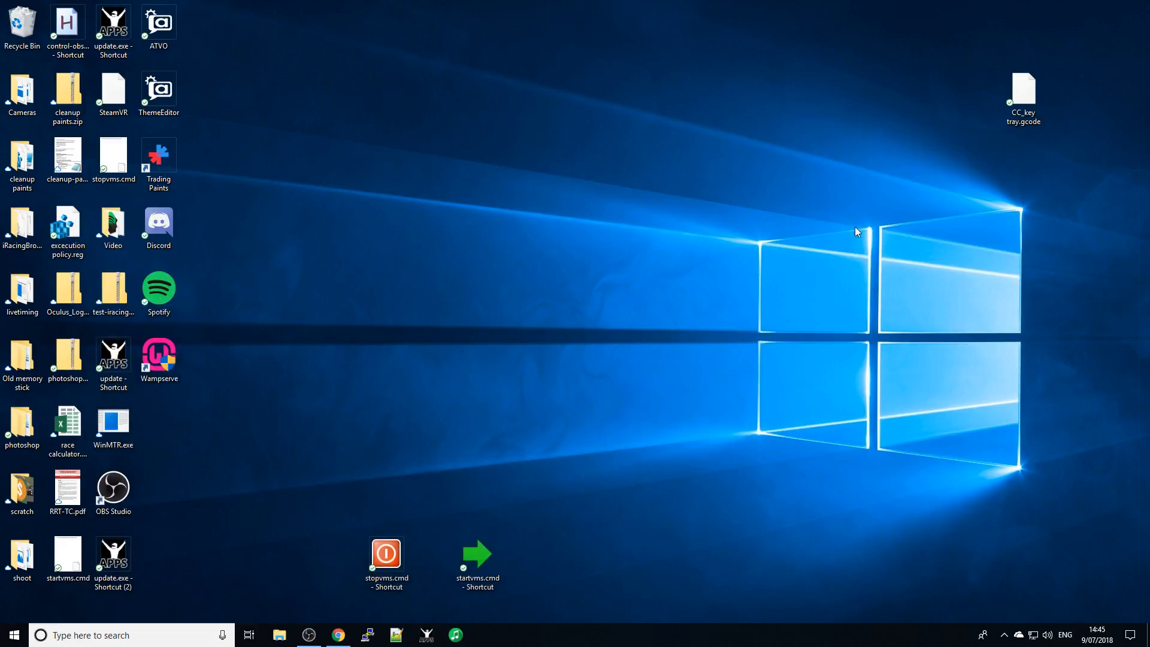
- Open Setup Guide.docx from Quick access recent files in File Explorer
{"action": "left_click", "coordinate": [279, 636]}
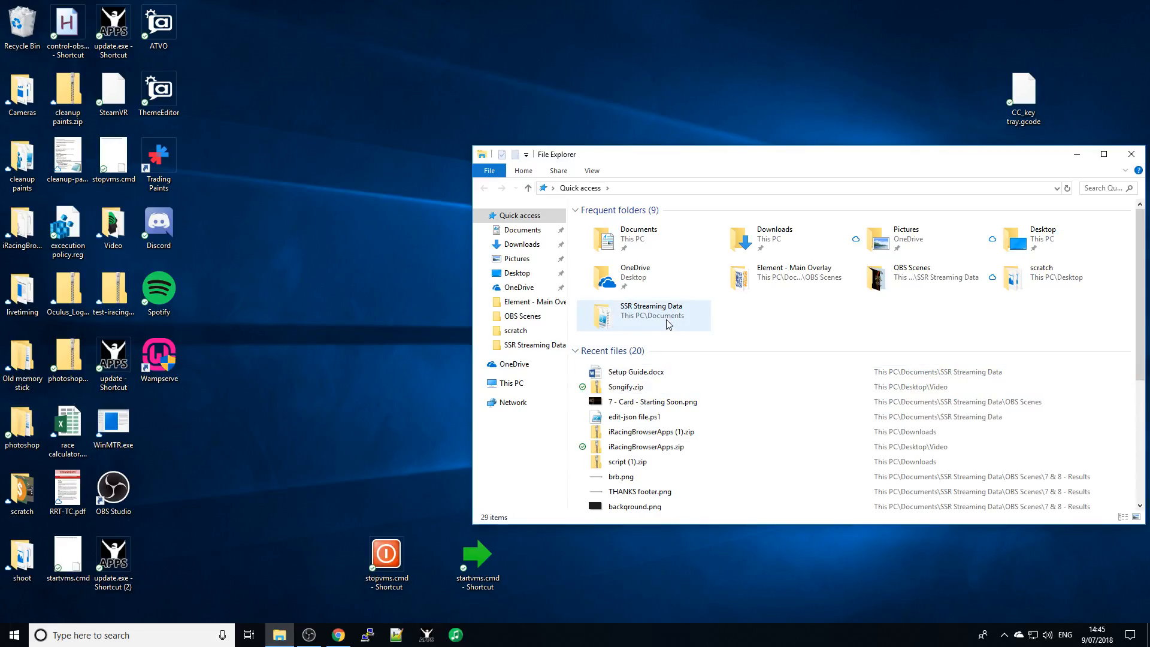
{"action": "double_click", "coordinate": [684, 372]}
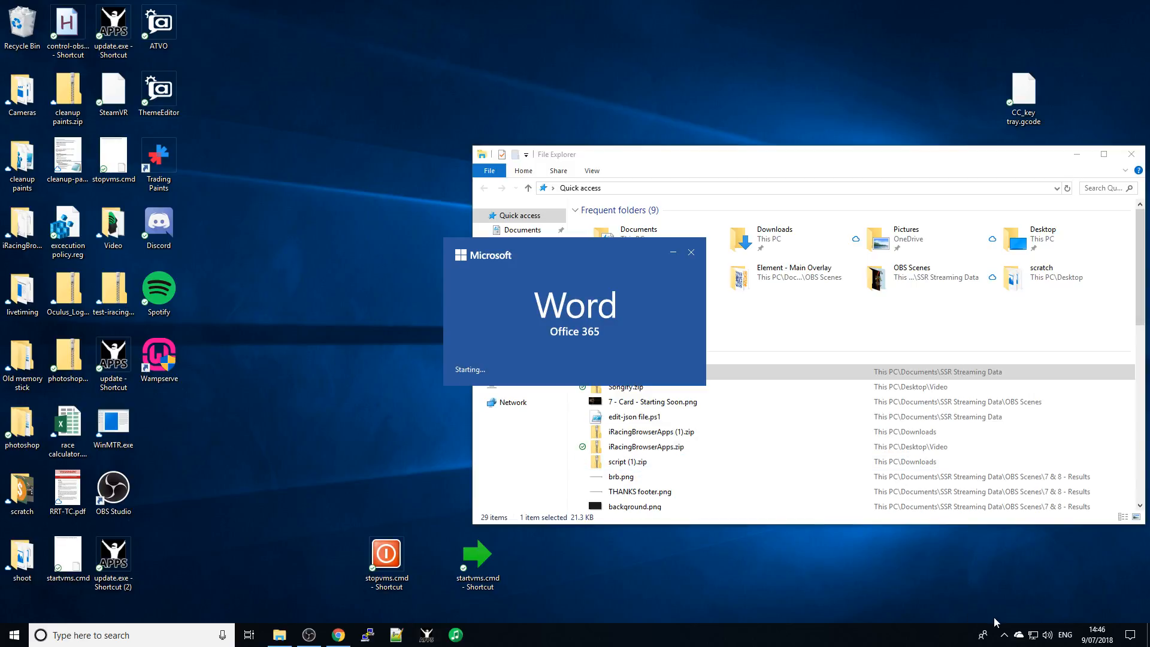
- Reach the classic Sound control panel through Sound settings, then close Settings
{"action": "right_click", "coordinate": [1049, 640]}
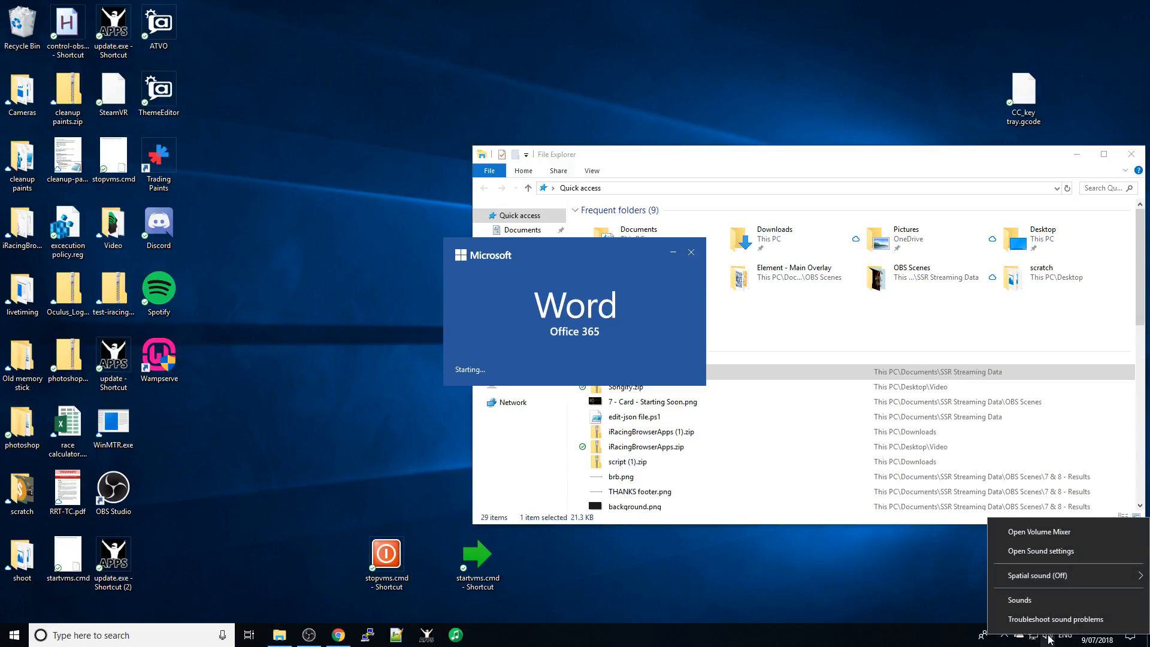
{"action": "left_click", "coordinate": [1031, 551]}
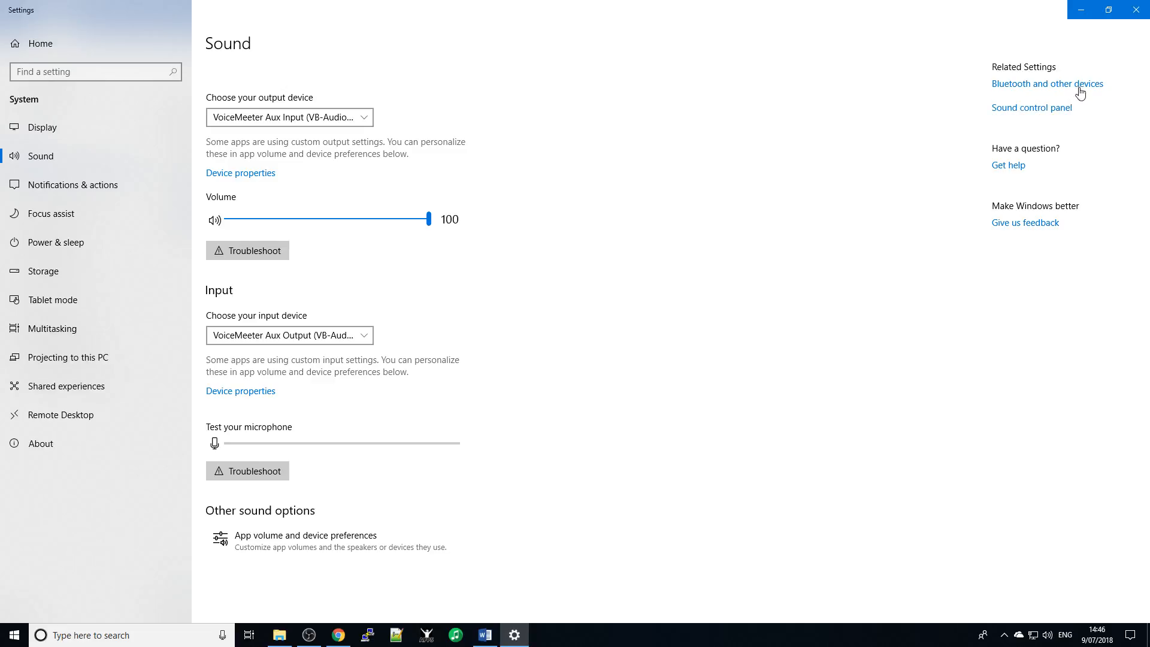
{"action": "left_click", "coordinate": [1004, 108]}
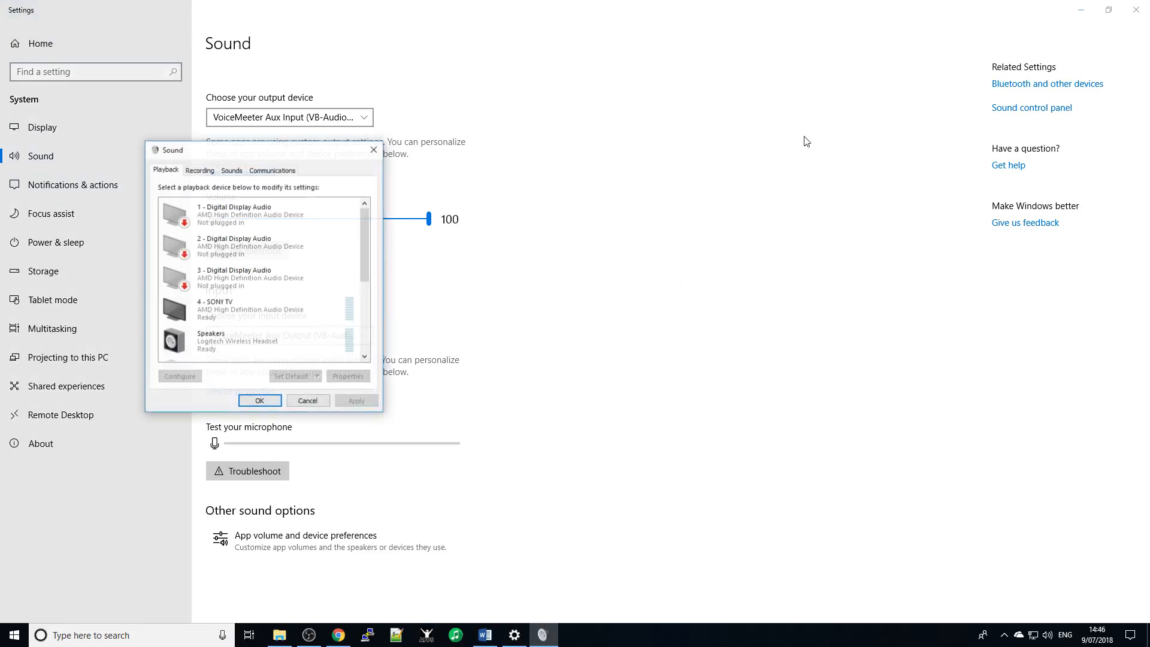
{"action": "left_click", "coordinate": [1141, 9]}
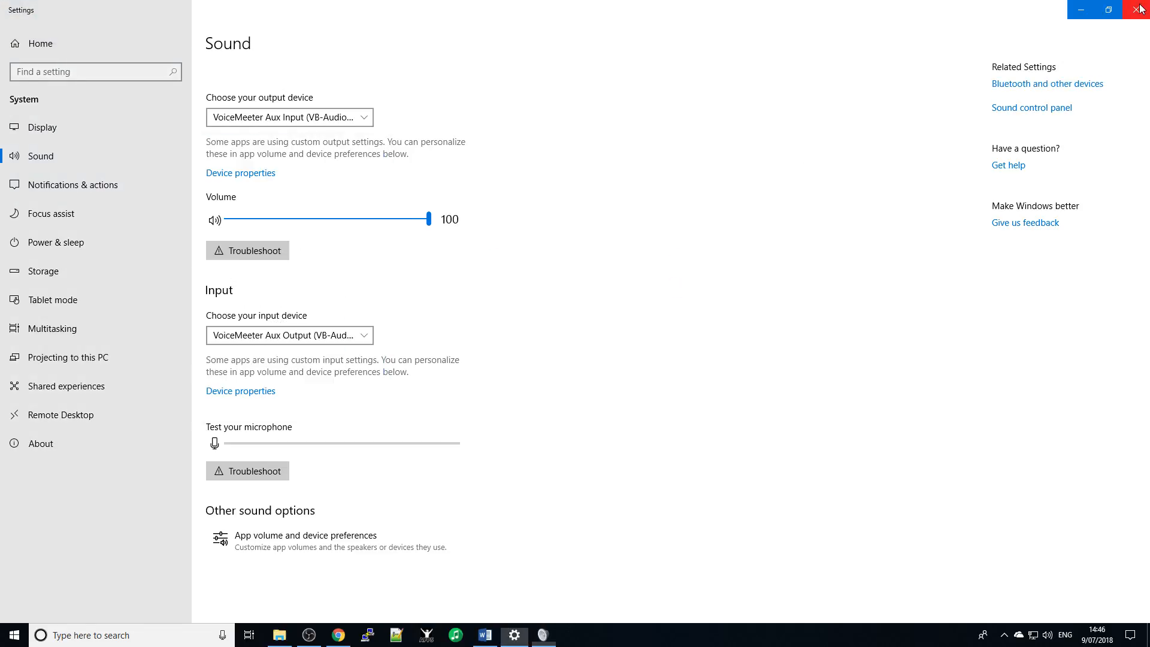
- Open the Volume Mixer from the tray and snap Word to the left half
{"action": "right_click", "coordinate": [1047, 636]}
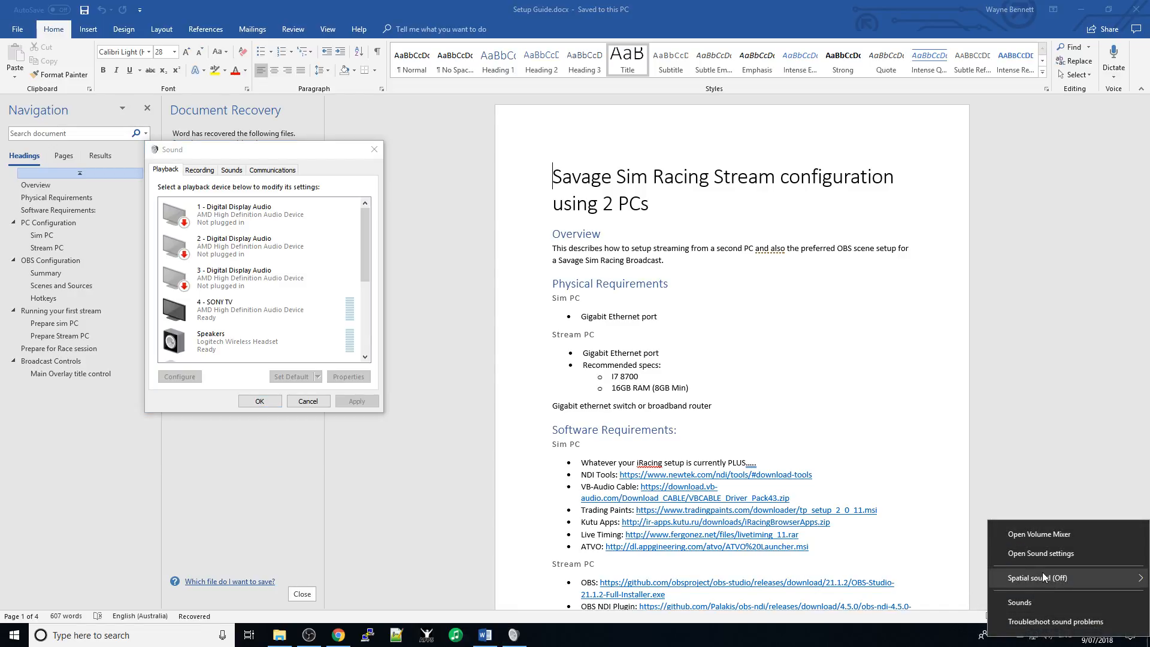
{"action": "left_click", "coordinate": [1051, 540]}
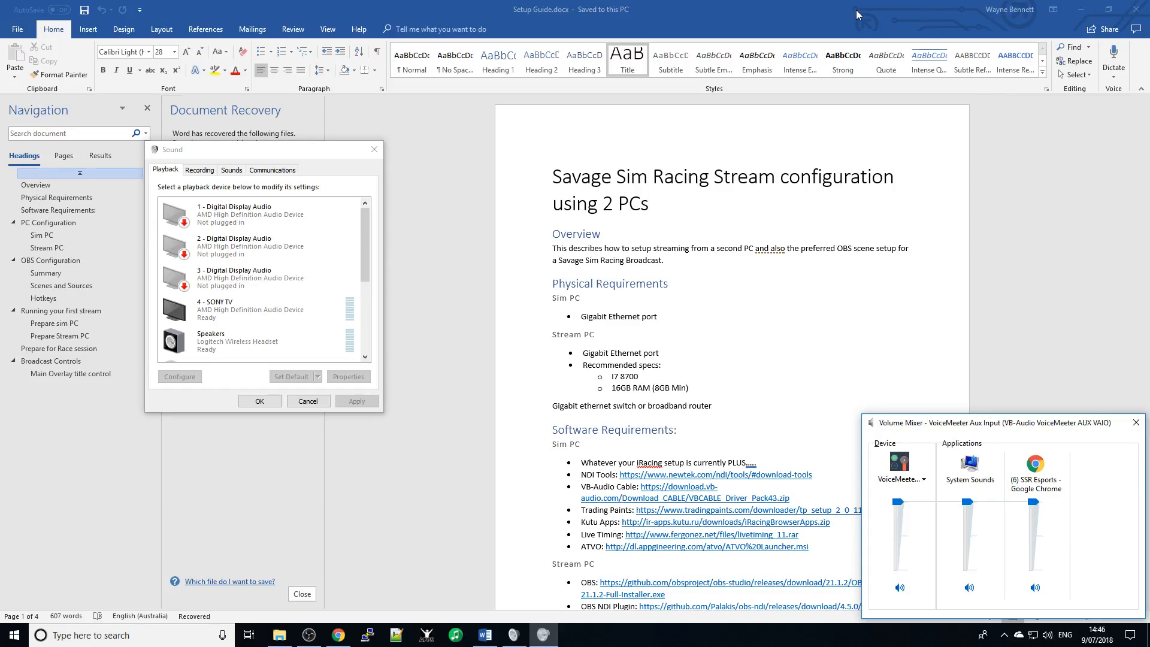
{"action": "left_click_drag", "start_coordinate": [1090, 14], "coordinate": [0, 211]}
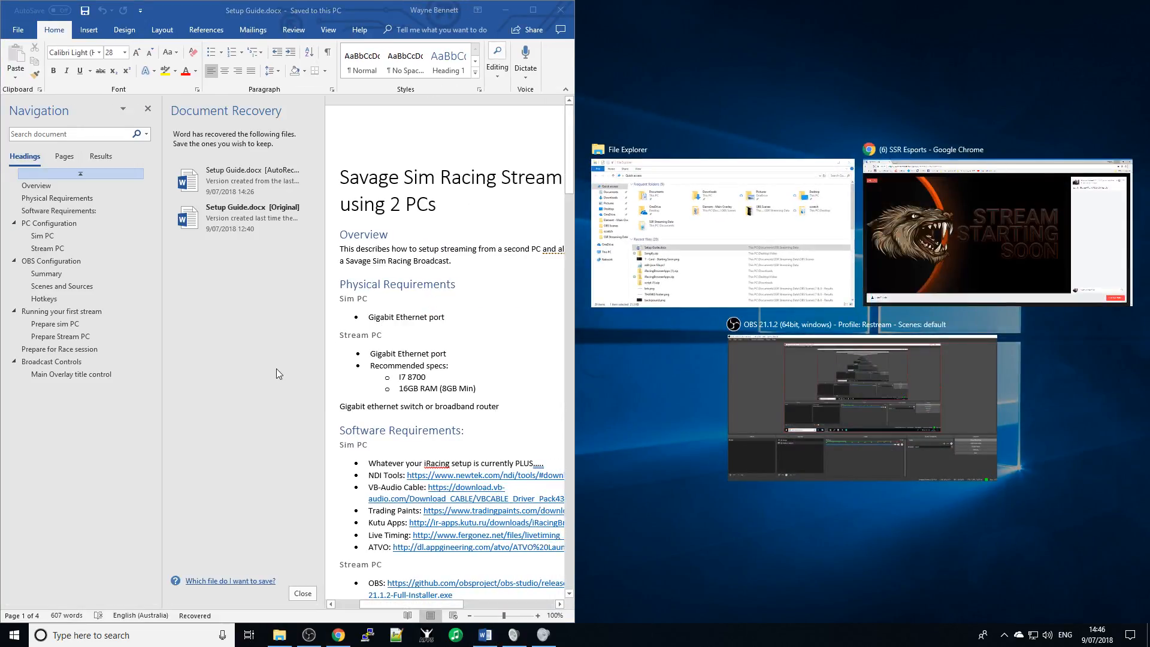
{"action": "left_click", "coordinate": [297, 602]}
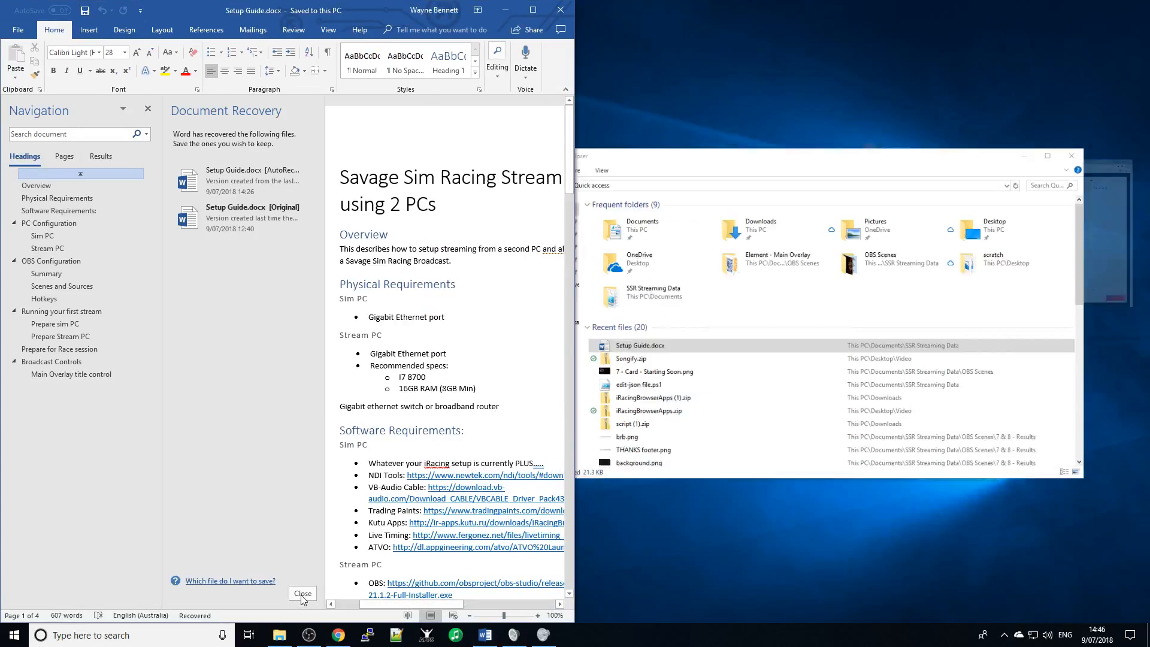
- Close Document Recovery keeping the files, scroll to the Stream PC section, and reposition the mixer
{"action": "left_click", "coordinate": [302, 594]}
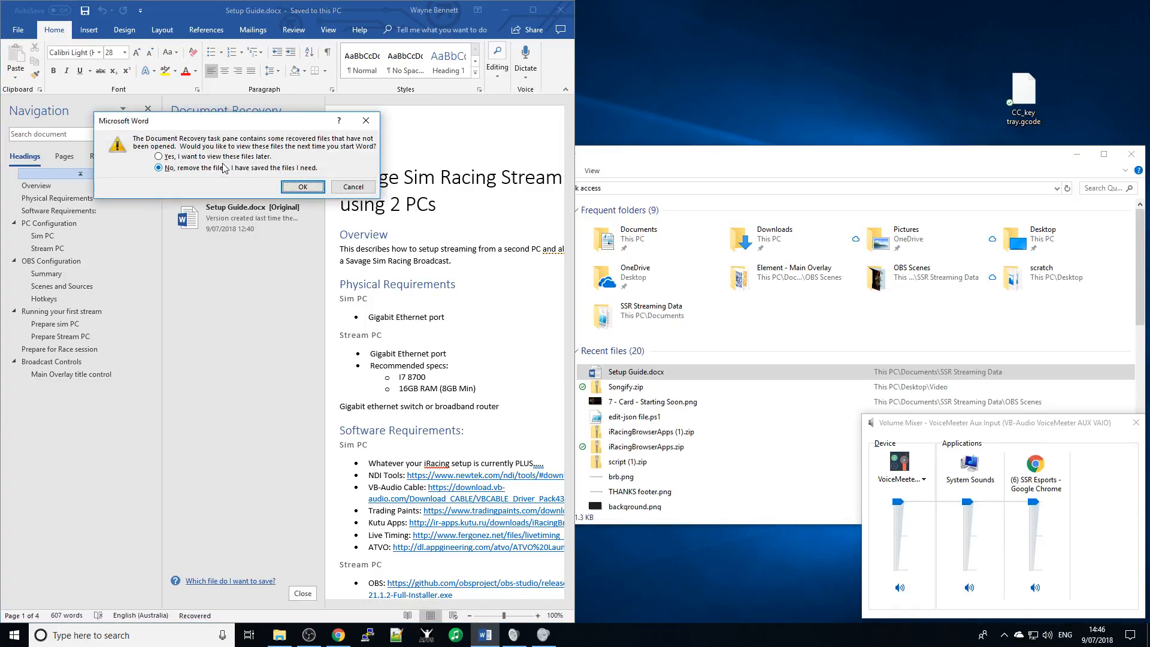
{"action": "left_click", "coordinate": [303, 186]}
{"action": "scroll", "coordinate": [303, 314], "scroll_direction": "down", "scroll_amount": 12}
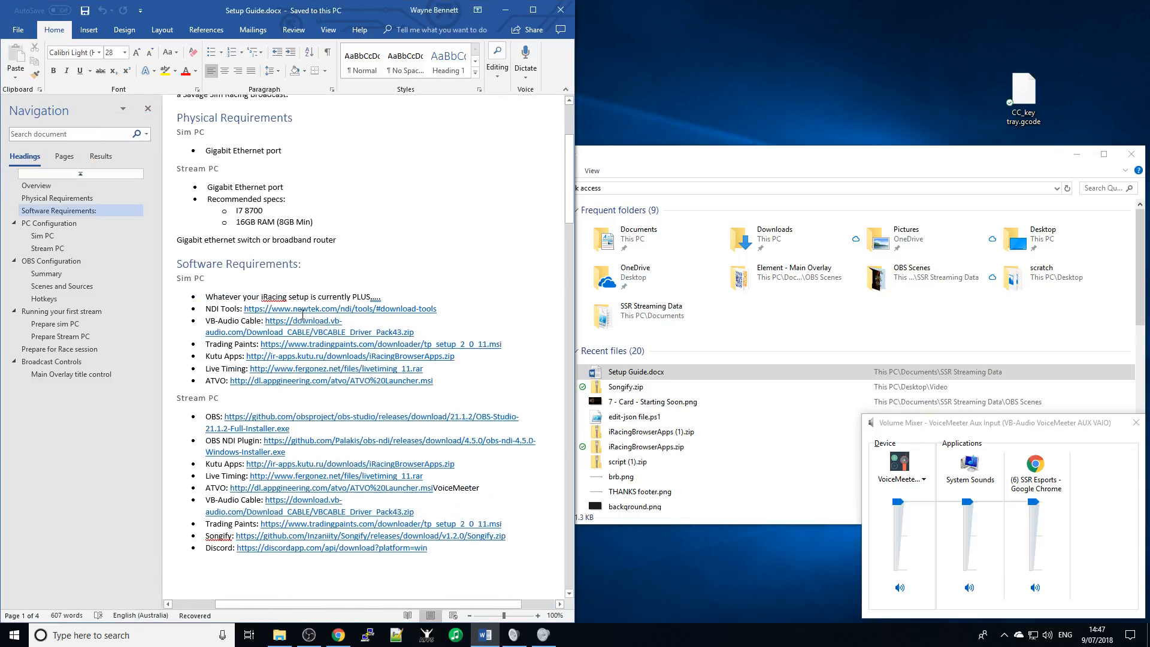
{"action": "scroll", "coordinate": [303, 314], "scroll_direction": "down", "scroll_amount": 8}
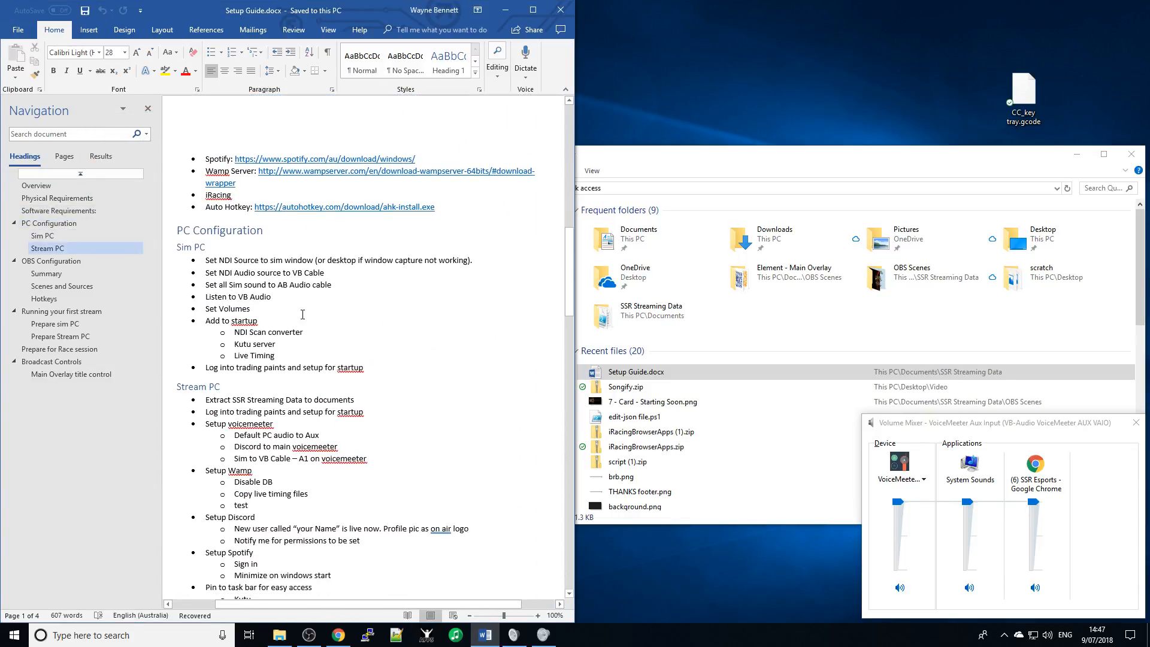
{"action": "scroll", "coordinate": [302, 315], "scroll_direction": "down", "scroll_amount": 6}
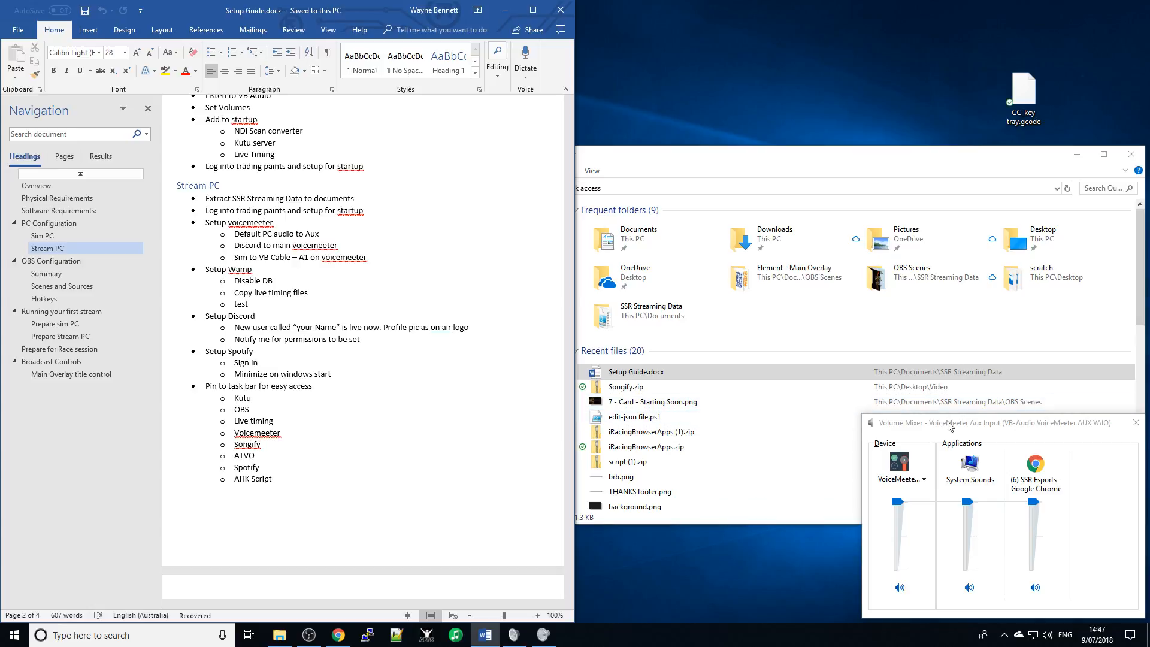
{"action": "left_click_drag", "start_coordinate": [954, 429], "coordinate": [789, 390]}
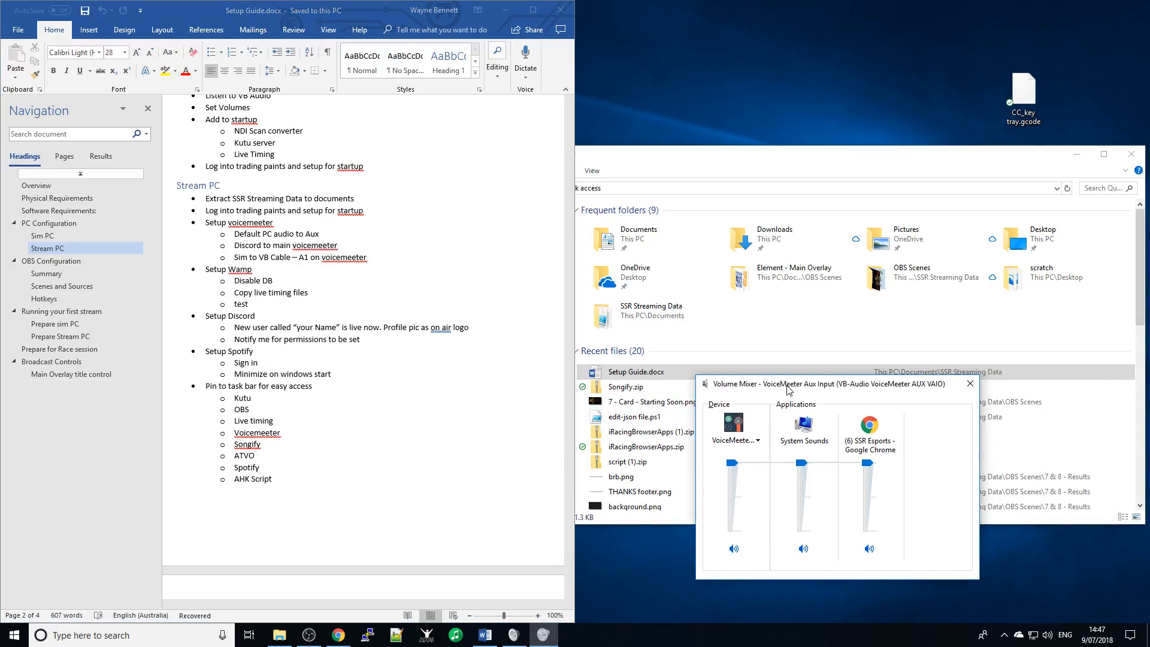
- Move the Sound dialog to the upper right and review its recording devices
{"action": "key", "text": "alt+Tab"}
{"action": "key", "text": "alt+Tab"}
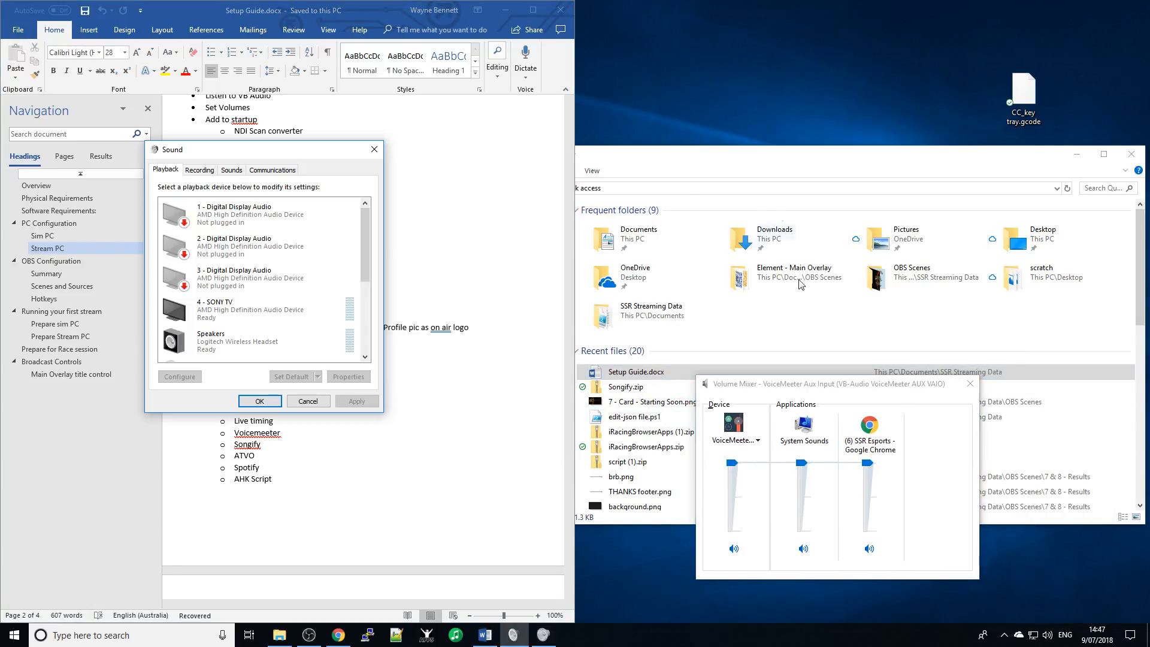
{"action": "left_click_drag", "start_coordinate": [271, 150], "coordinate": [824, 52]}
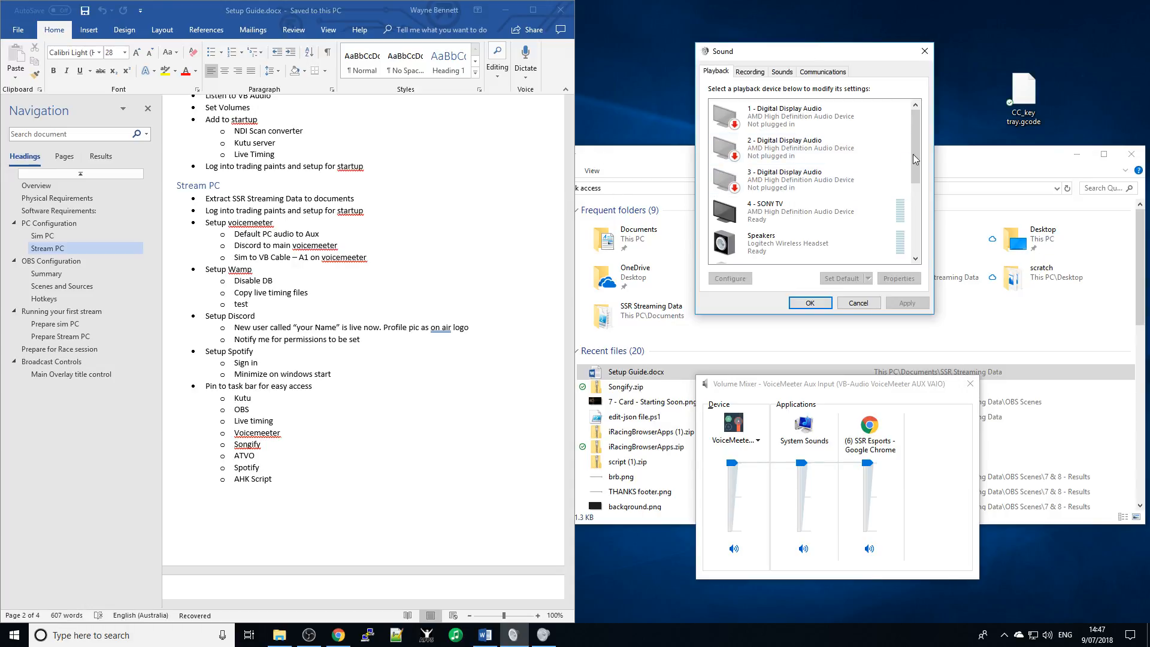
{"action": "left_click", "coordinate": [750, 72]}
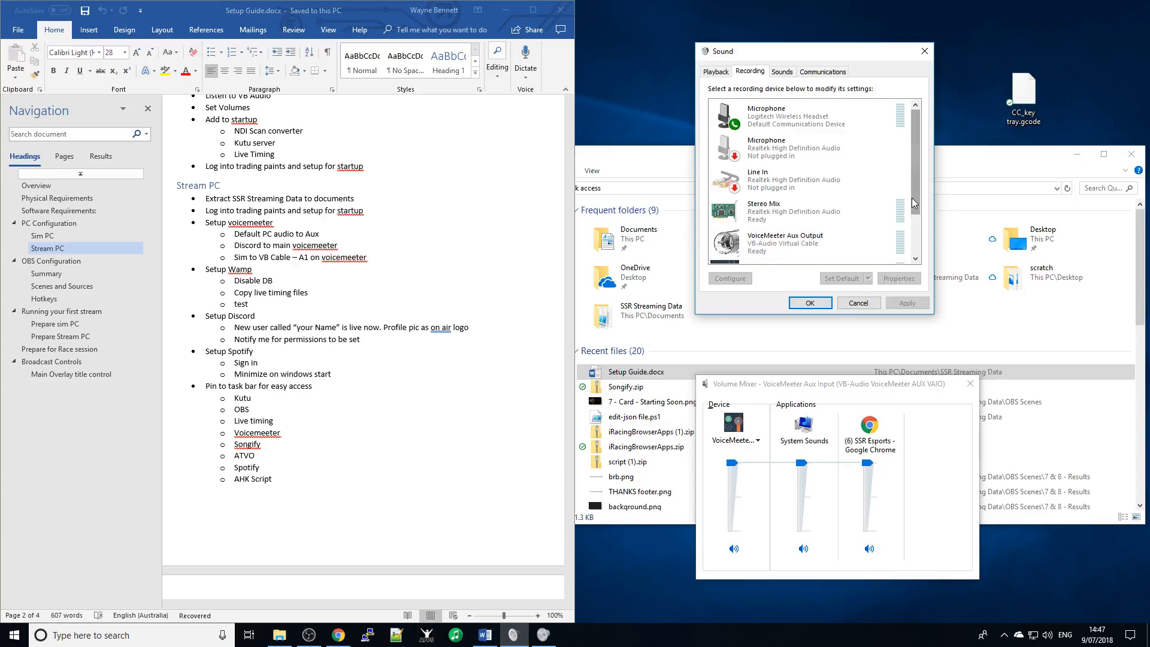
{"action": "scroll", "coordinate": [912, 195], "scroll_direction": "down", "scroll_amount": 2}
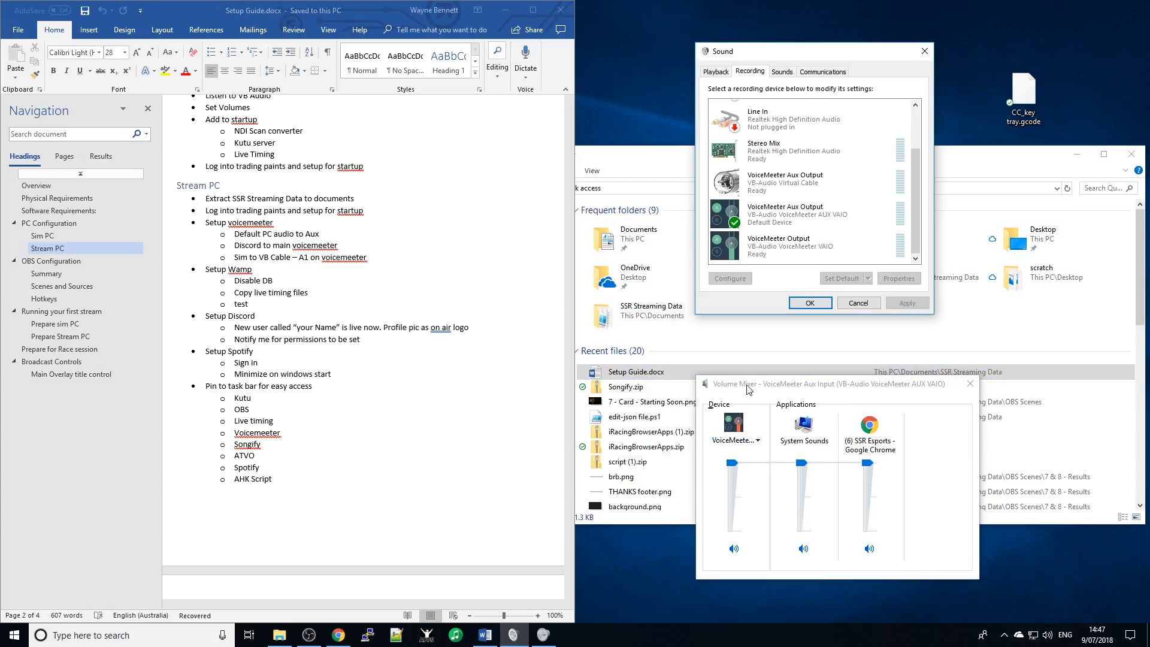
- Cycle the Volume Mixer through VAIO, Virtual Cable aux and SONY TV, ending on AUX VAIO, then return to Playback
{"action": "left_click_drag", "start_coordinate": [749, 389], "coordinate": [742, 380]}
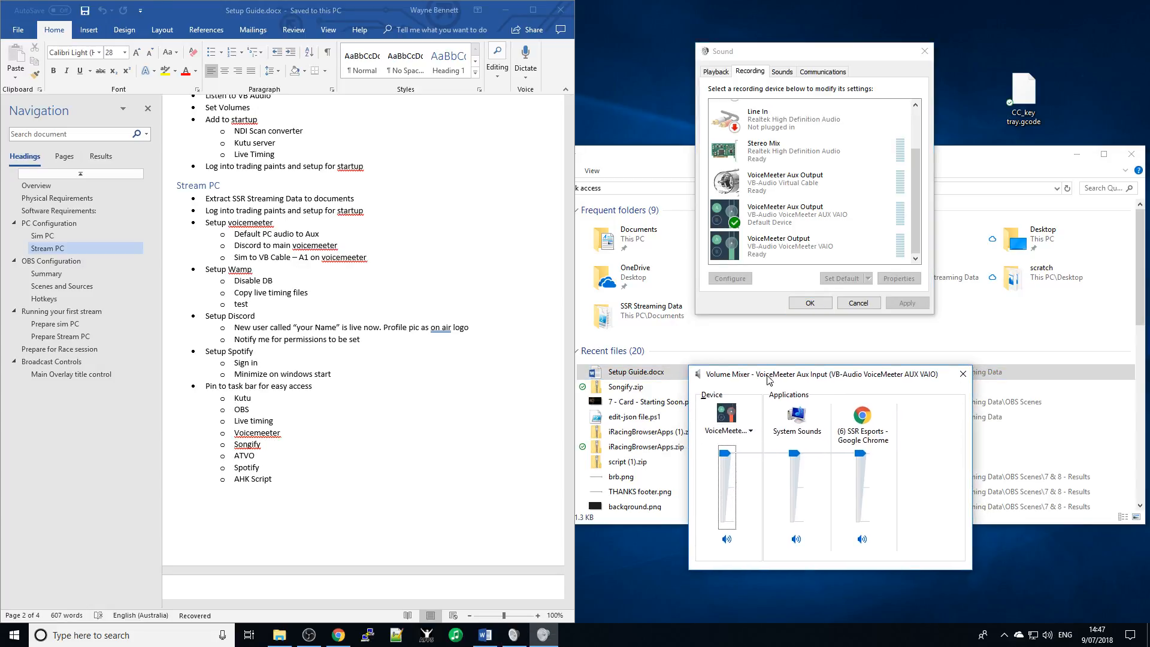
{"action": "left_click", "coordinate": [746, 431]}
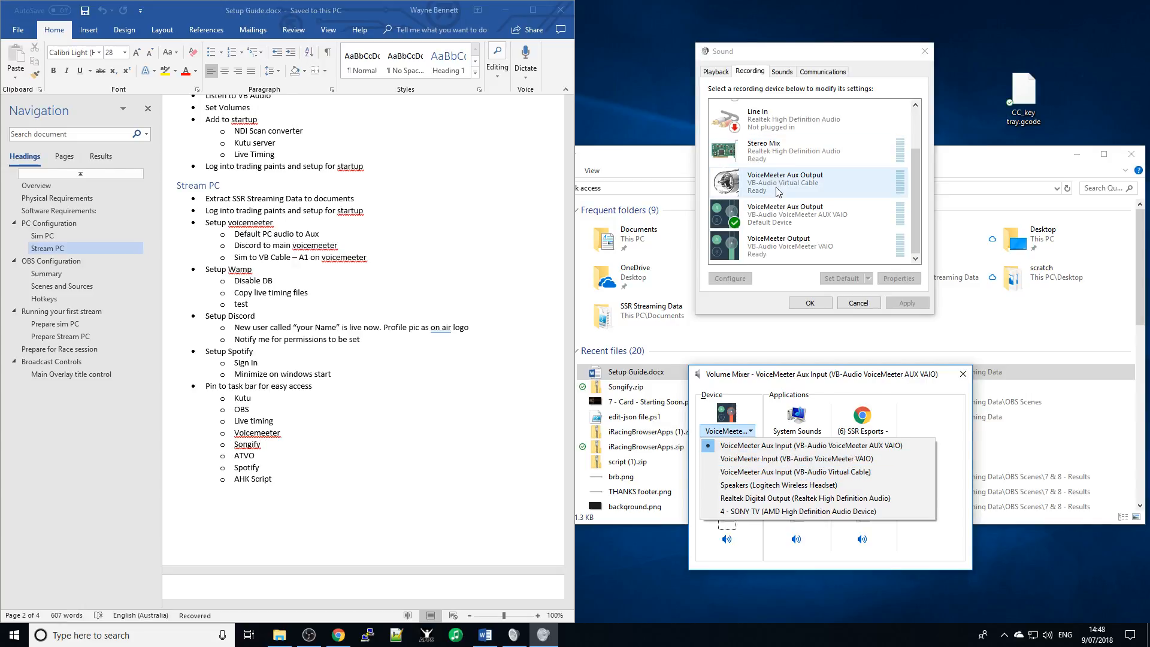
{"action": "left_click", "coordinate": [788, 459]}
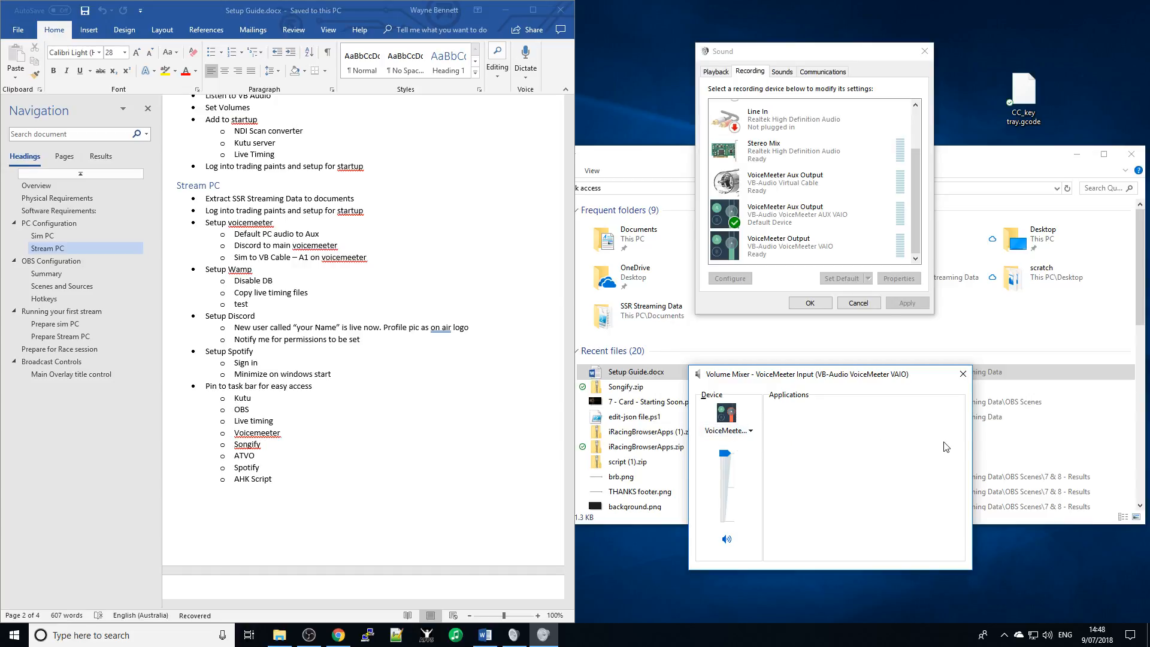
{"action": "left_click", "coordinate": [743, 432]}
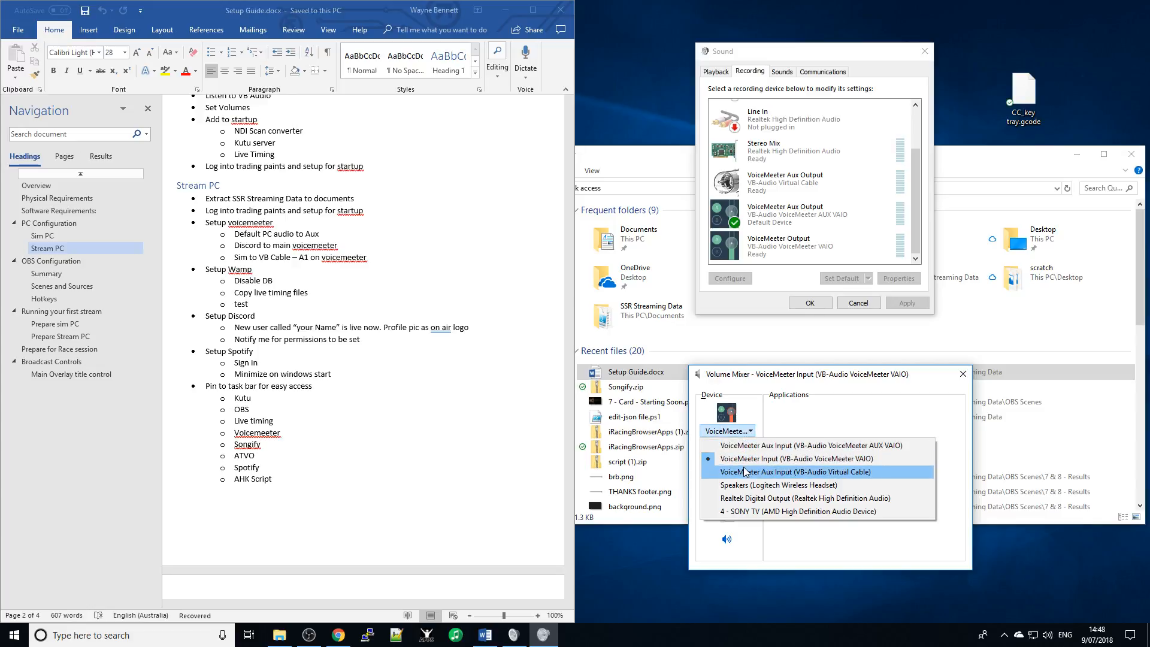
{"action": "left_click", "coordinate": [744, 469]}
{"action": "left_click", "coordinate": [736, 431]}
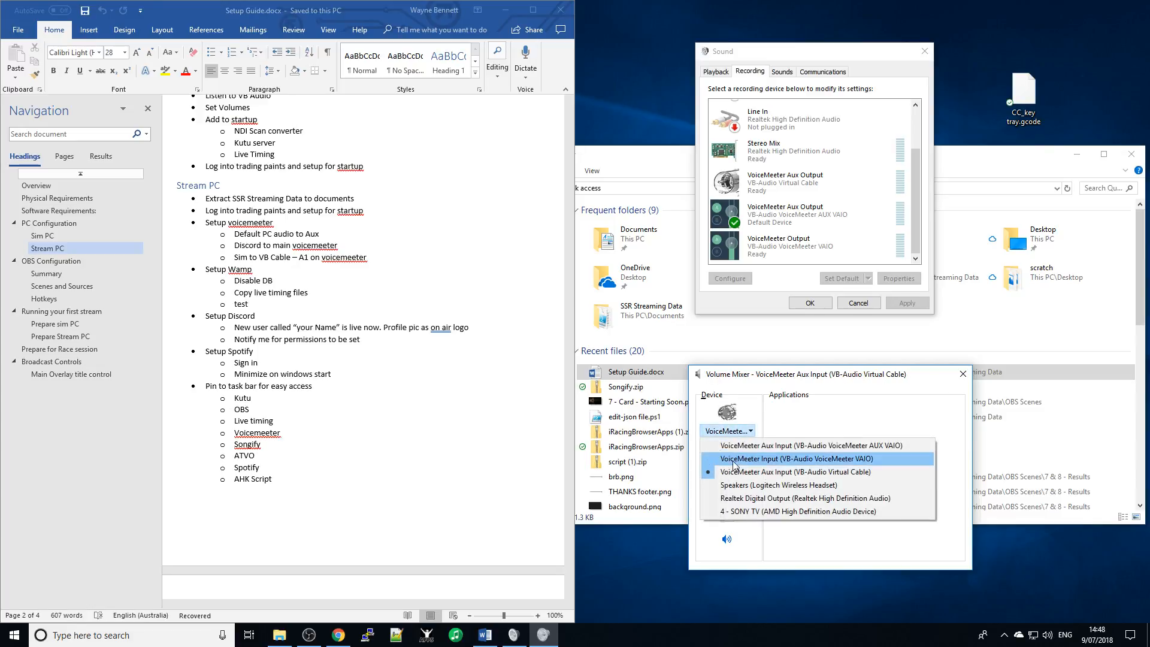
{"action": "left_click", "coordinate": [749, 511]}
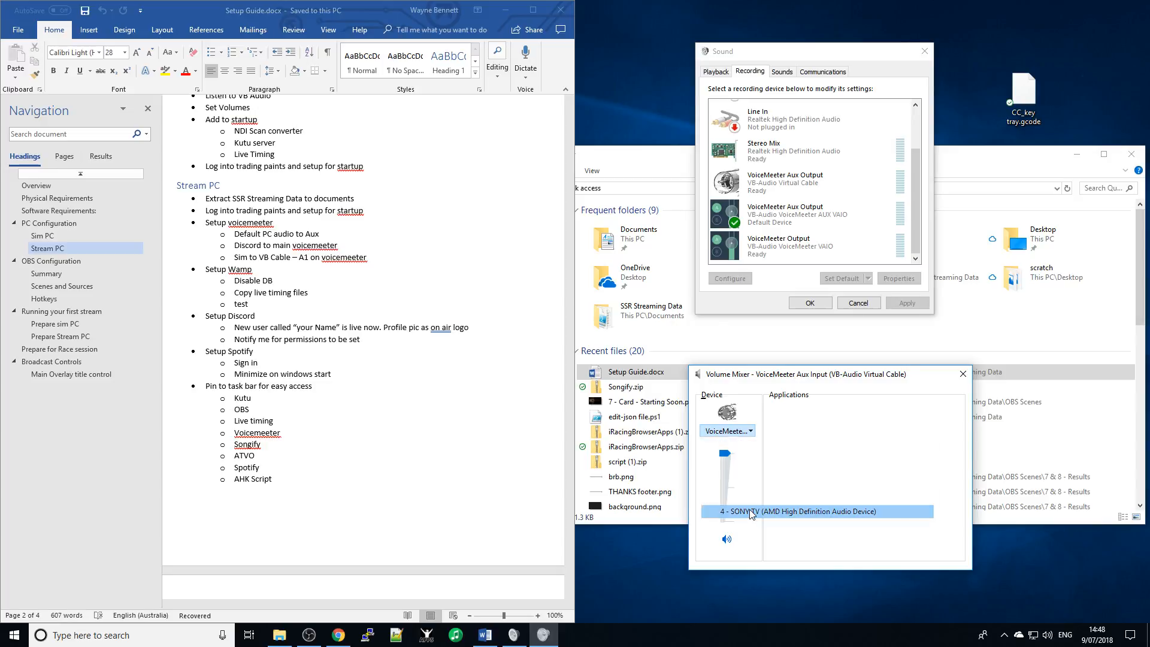
{"action": "left_click", "coordinate": [712, 431]}
{"action": "left_click", "coordinate": [743, 445]}
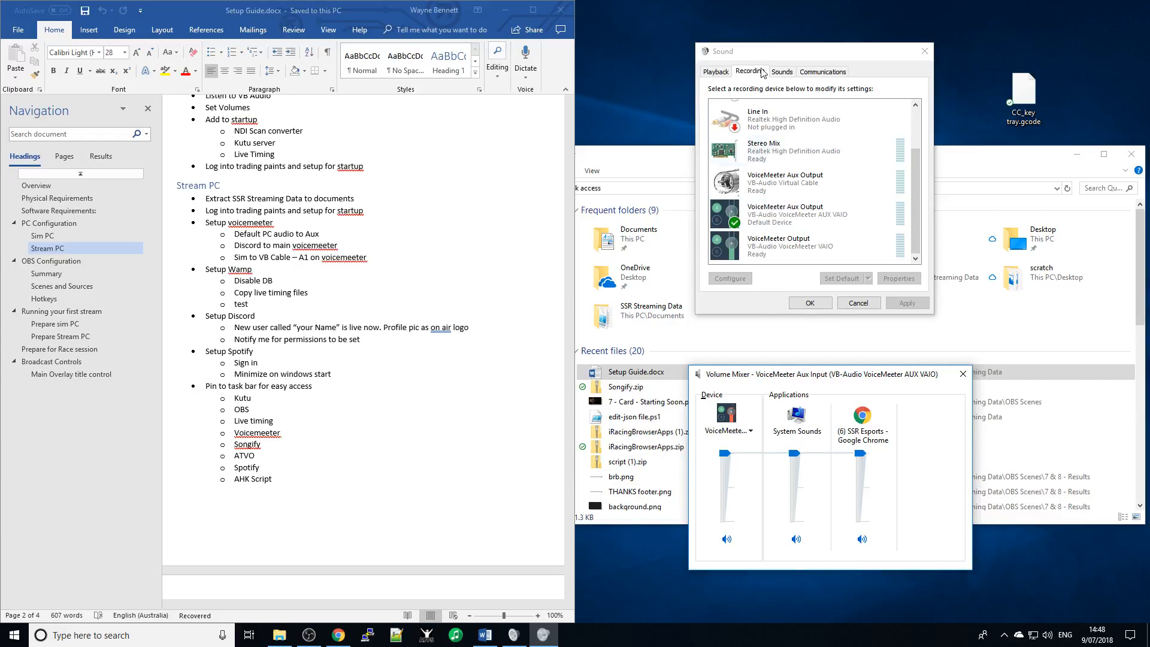
{"action": "left_click", "coordinate": [719, 72]}
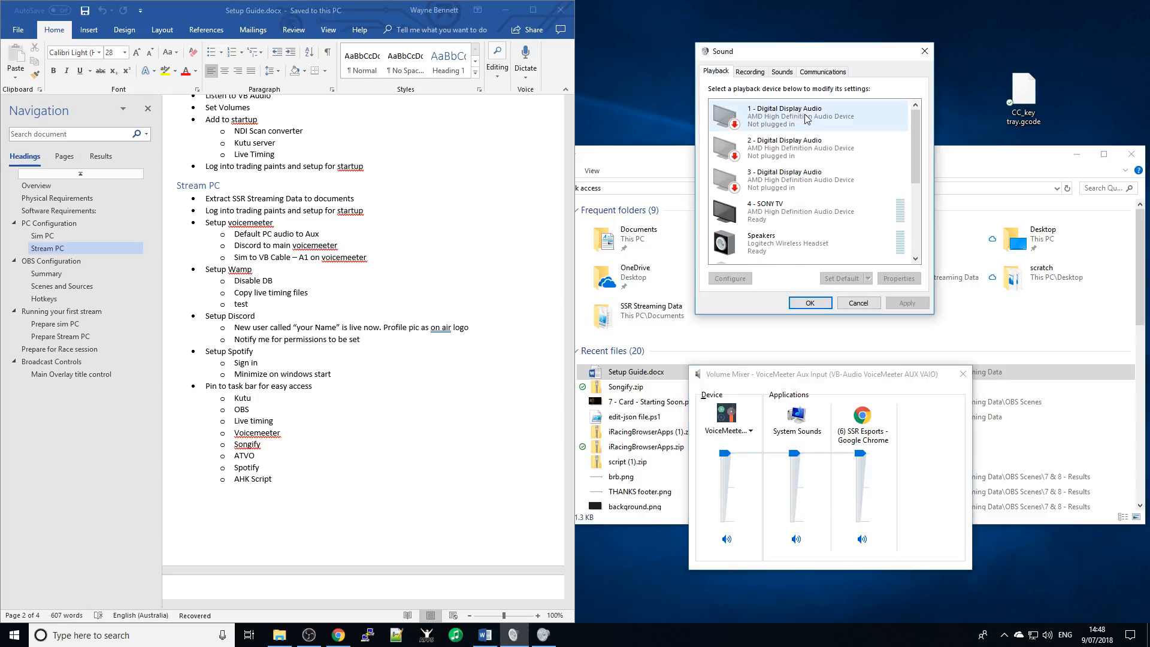
- Inspect the VAIO playback devices' default options, leaving VoiceMeeter Aux Input as default
{"action": "scroll", "coordinate": [820, 178], "scroll_direction": "down", "scroll_amount": 3}
{"action": "scroll", "coordinate": [820, 178], "scroll_direction": "down", "scroll_amount": 5}
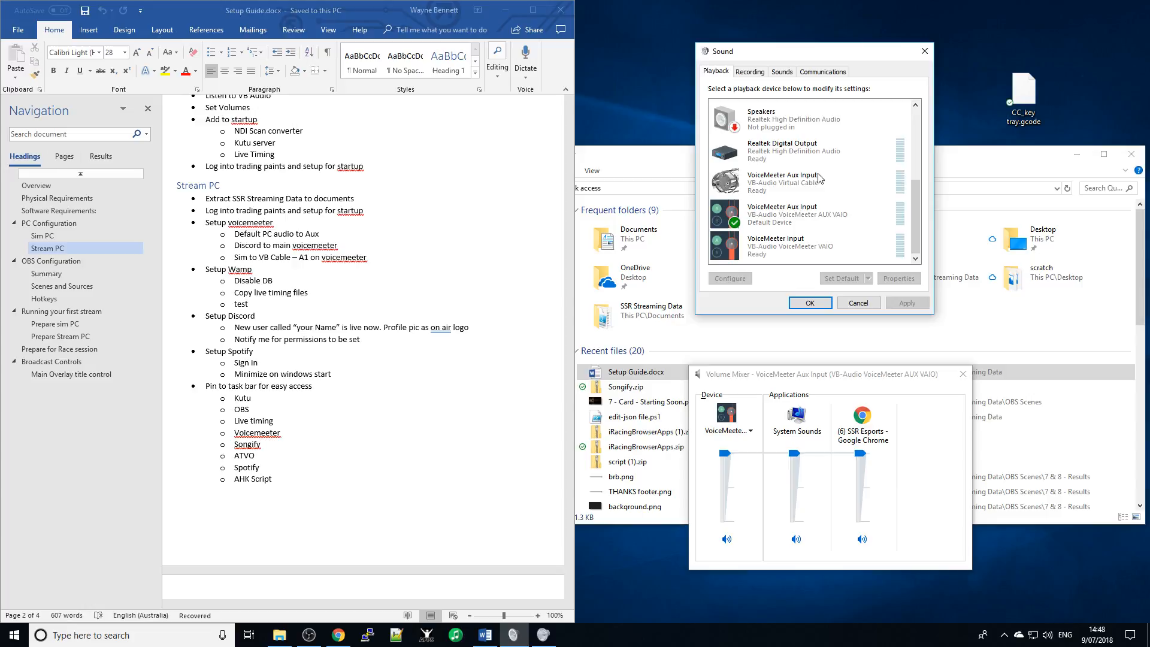
{"action": "right_click", "coordinate": [792, 221]}
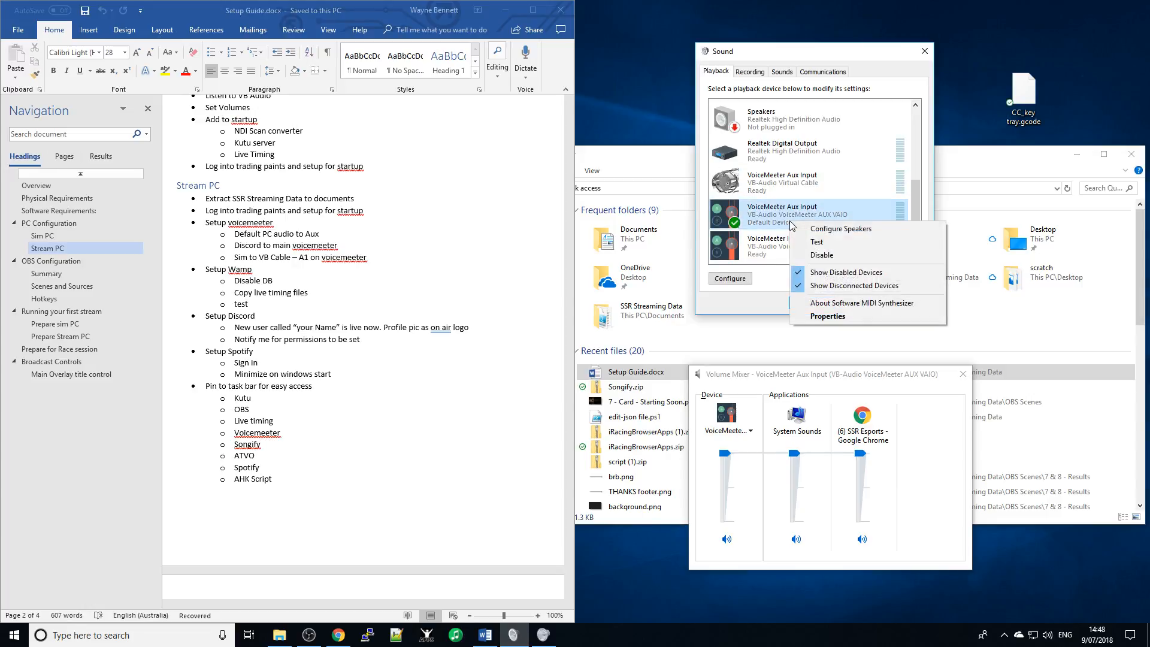
{"action": "left_click", "coordinate": [775, 282]}
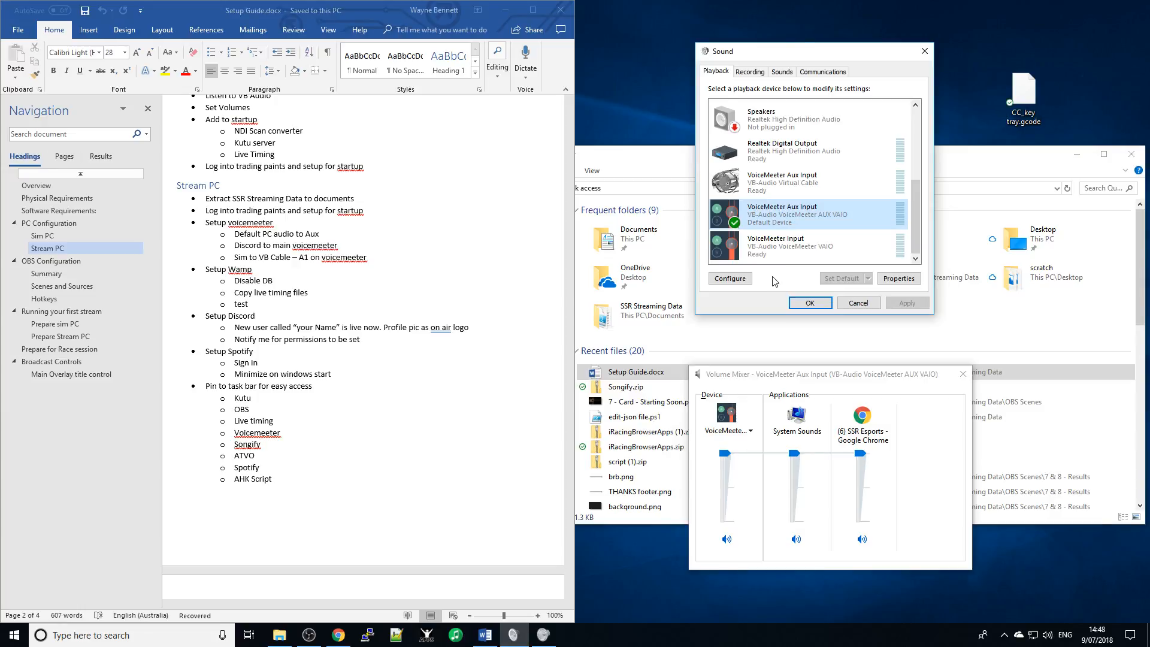
{"action": "left_click", "coordinate": [801, 250]}
{"action": "left_click", "coordinate": [868, 279]}
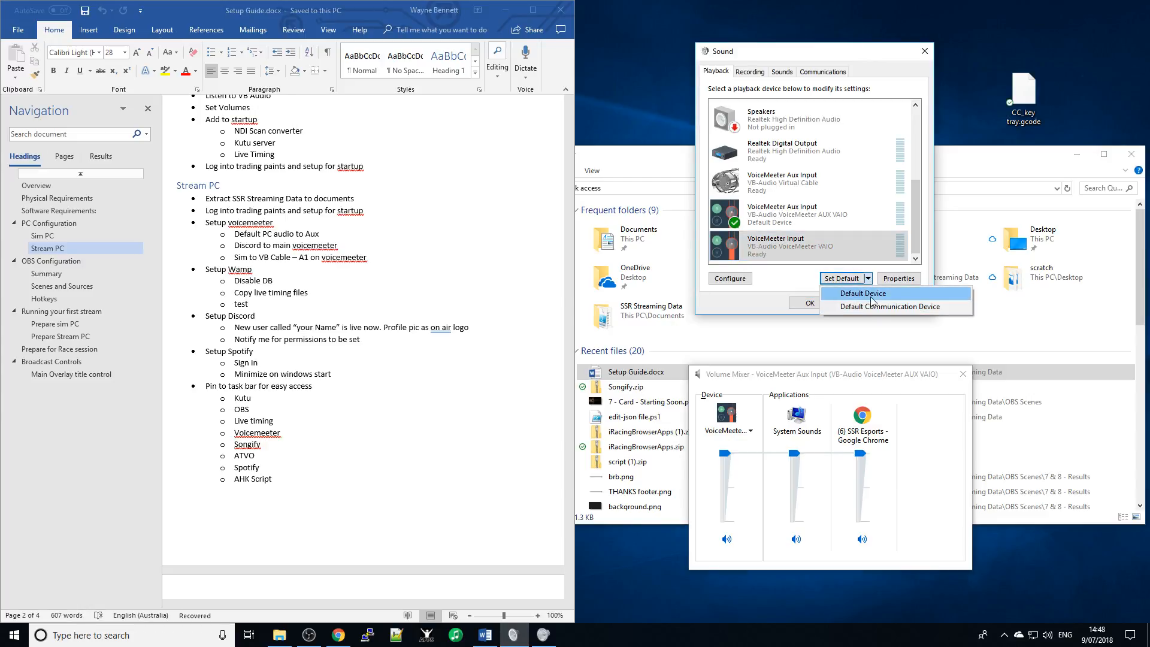
{"action": "left_click", "coordinate": [806, 237]}
{"action": "left_click", "coordinate": [798, 216]}
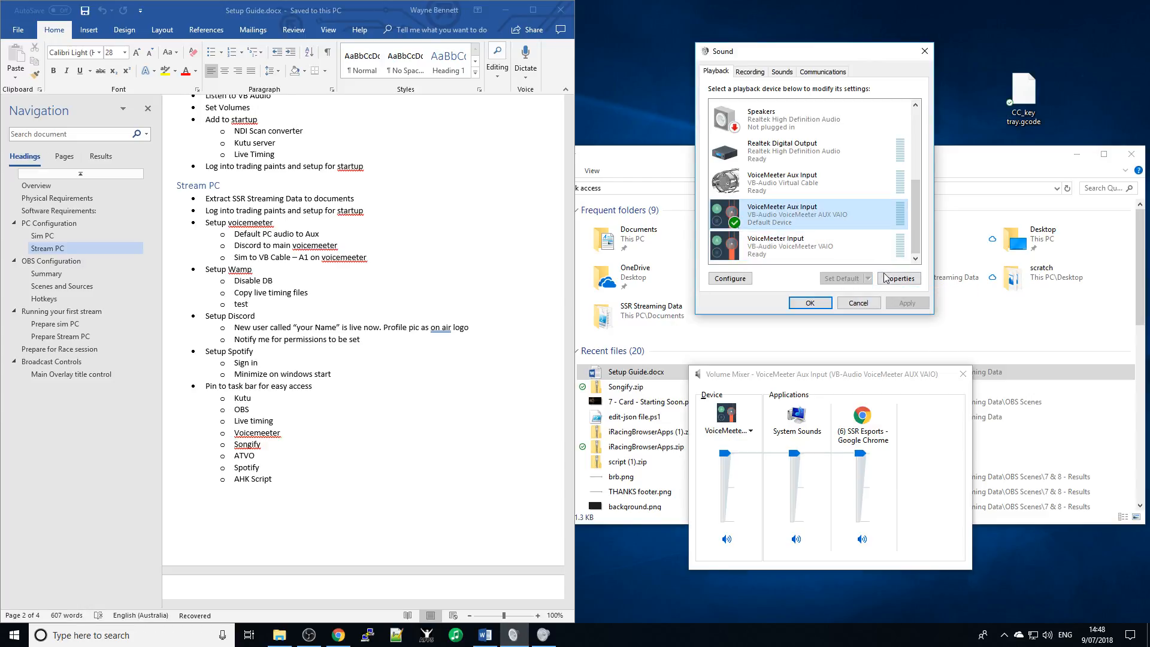
- Scroll through the playback device list and bring up the Start menu
{"action": "scroll", "coordinate": [722, 210], "scroll_direction": "up", "scroll_amount": 1}
{"action": "scroll", "coordinate": [722, 209], "scroll_direction": "up", "scroll_amount": 4}
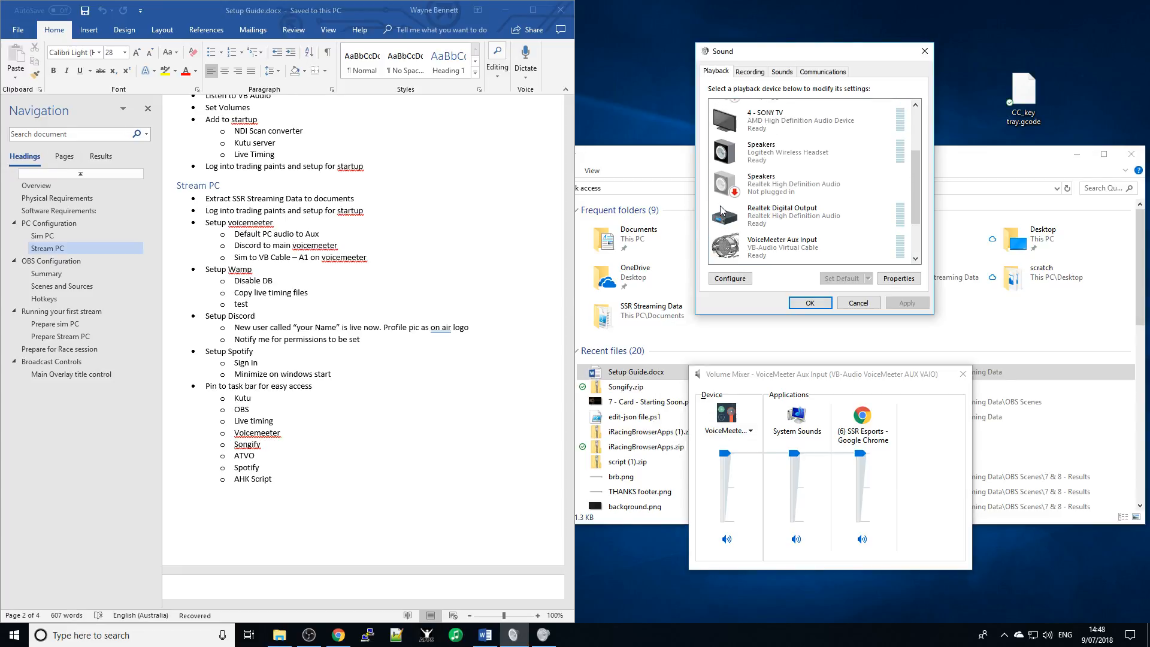
{"action": "scroll", "coordinate": [722, 210], "scroll_direction": "down", "scroll_amount": 1}
{"action": "scroll", "coordinate": [722, 209], "scroll_direction": "down", "scroll_amount": 5}
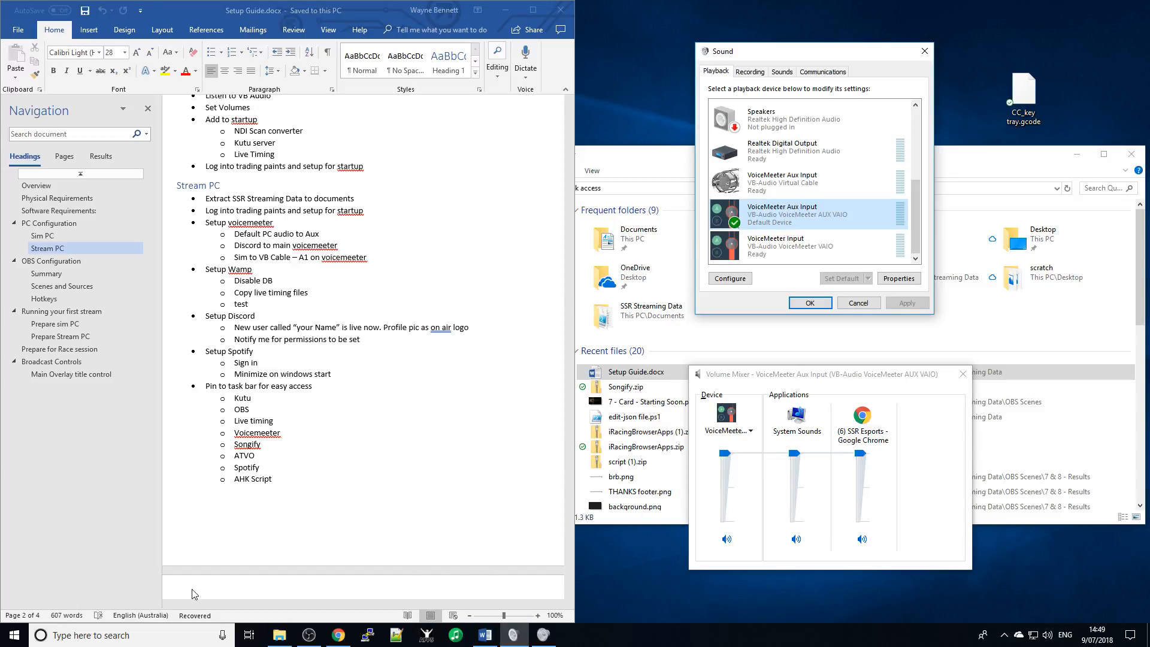
{"action": "left_click", "coordinate": [12, 640]}
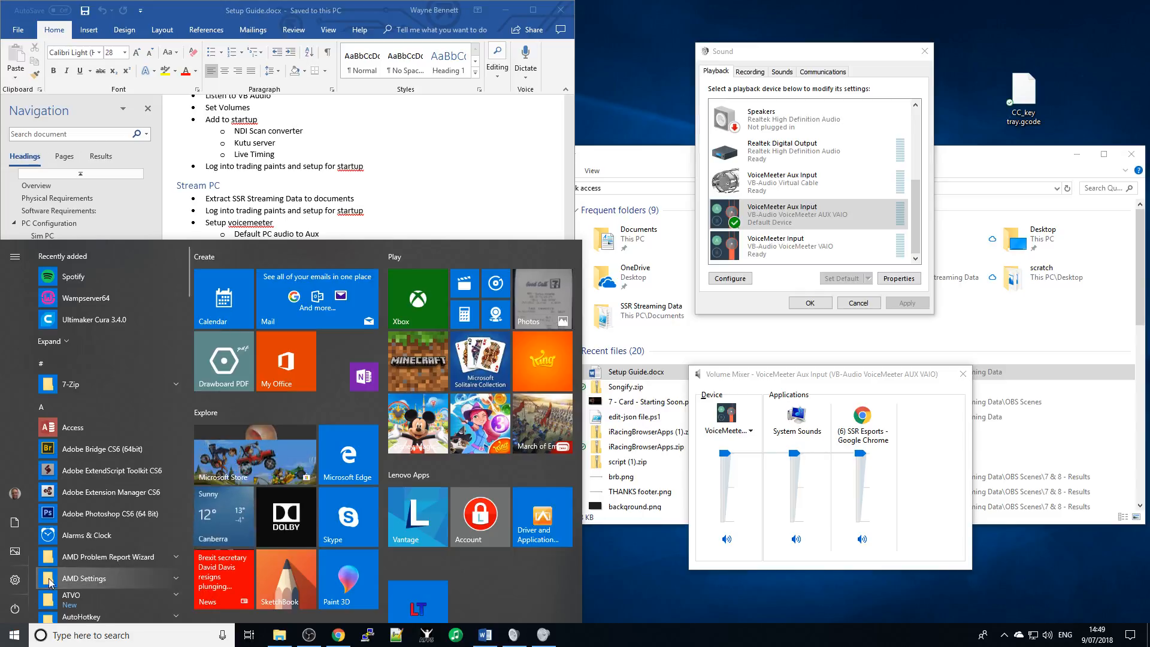
- Launch Voicemeeter Banana from the VB Audio folder in the Start menu
{"action": "scroll", "coordinate": [86, 530], "scroll_direction": "down", "scroll_amount": 10}
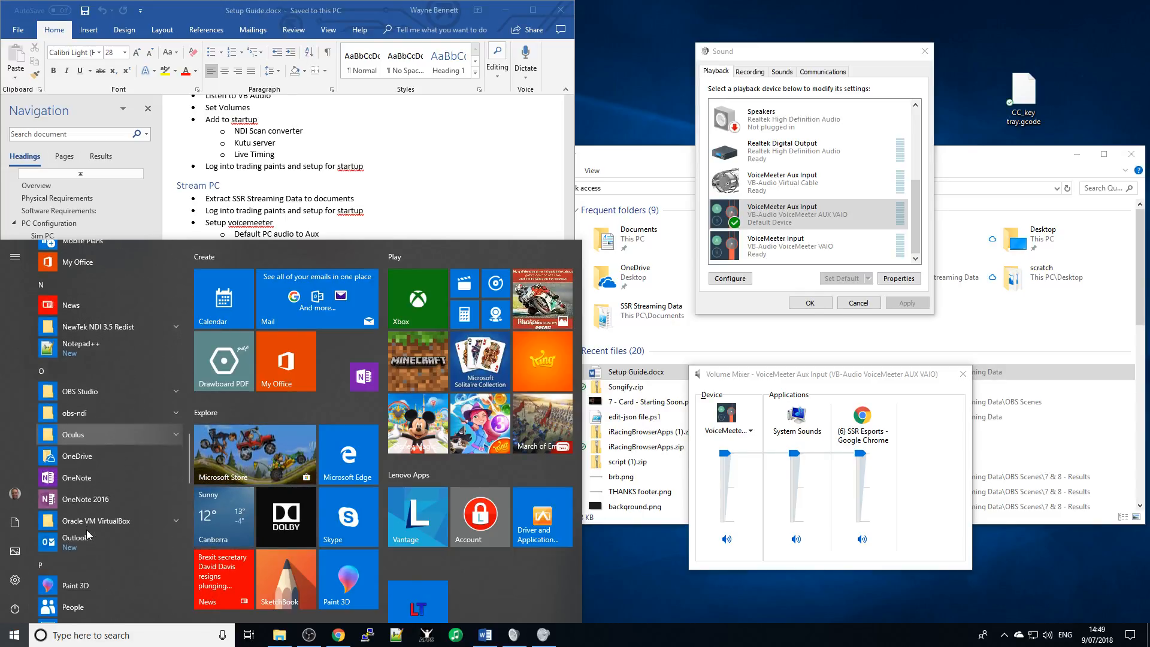
{"action": "scroll", "coordinate": [86, 530], "scroll_direction": "down", "scroll_amount": 10}
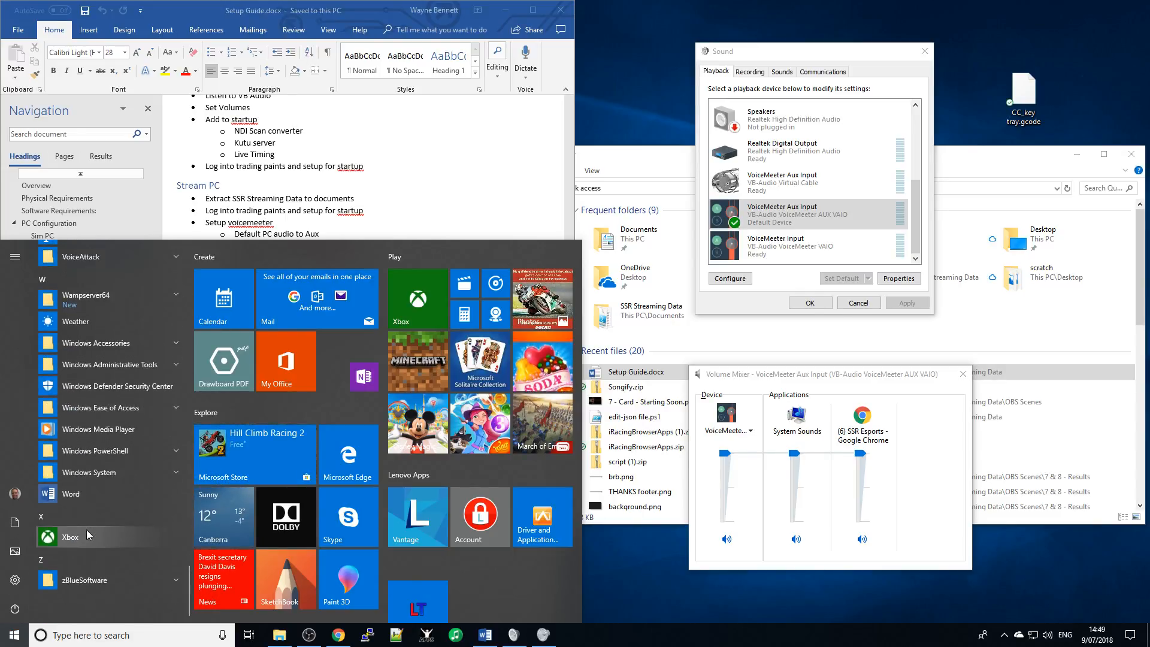
{"action": "scroll", "coordinate": [87, 530], "scroll_direction": "up", "scroll_amount": 4}
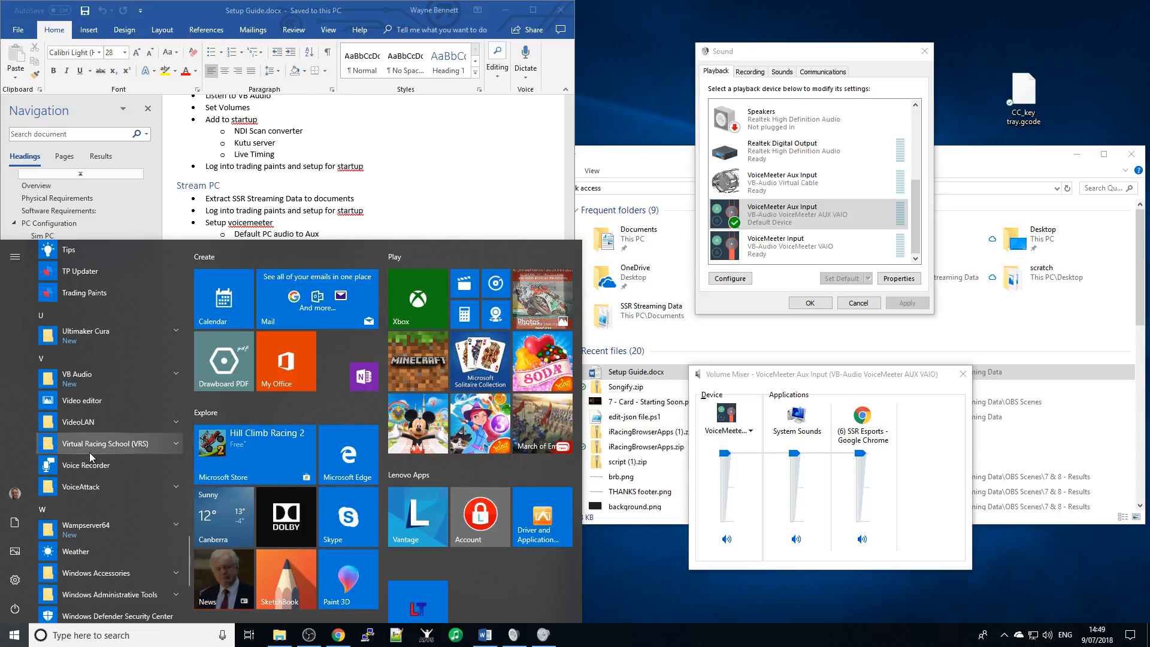
{"action": "left_click", "coordinate": [105, 380]}
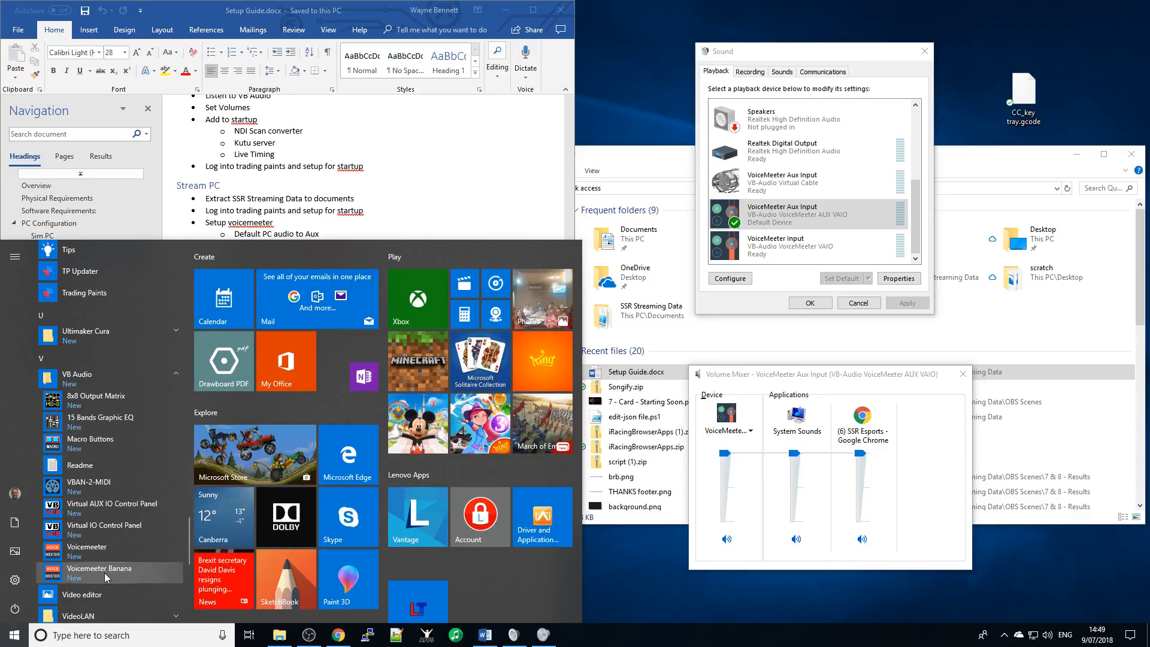
{"action": "left_click", "coordinate": [96, 574]}
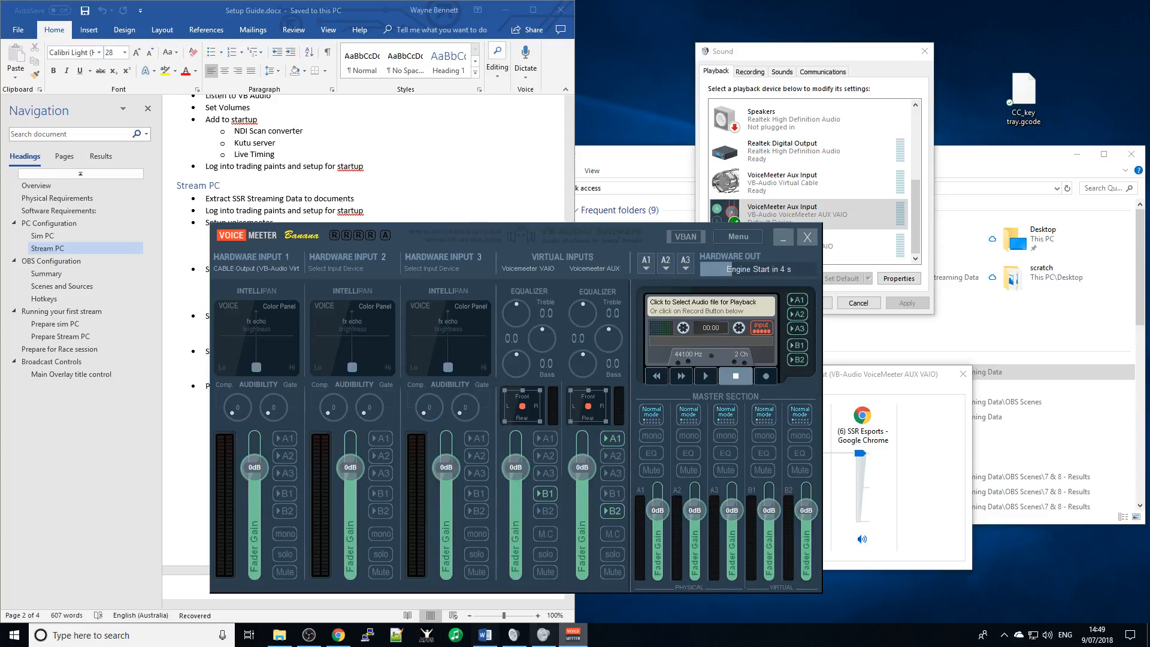
- Pin Voicemeeter Banana to the taskbar and turn off B1 on the VAIO strip and B2 on the AUX strip
{"action": "right_click", "coordinate": [570, 633]}
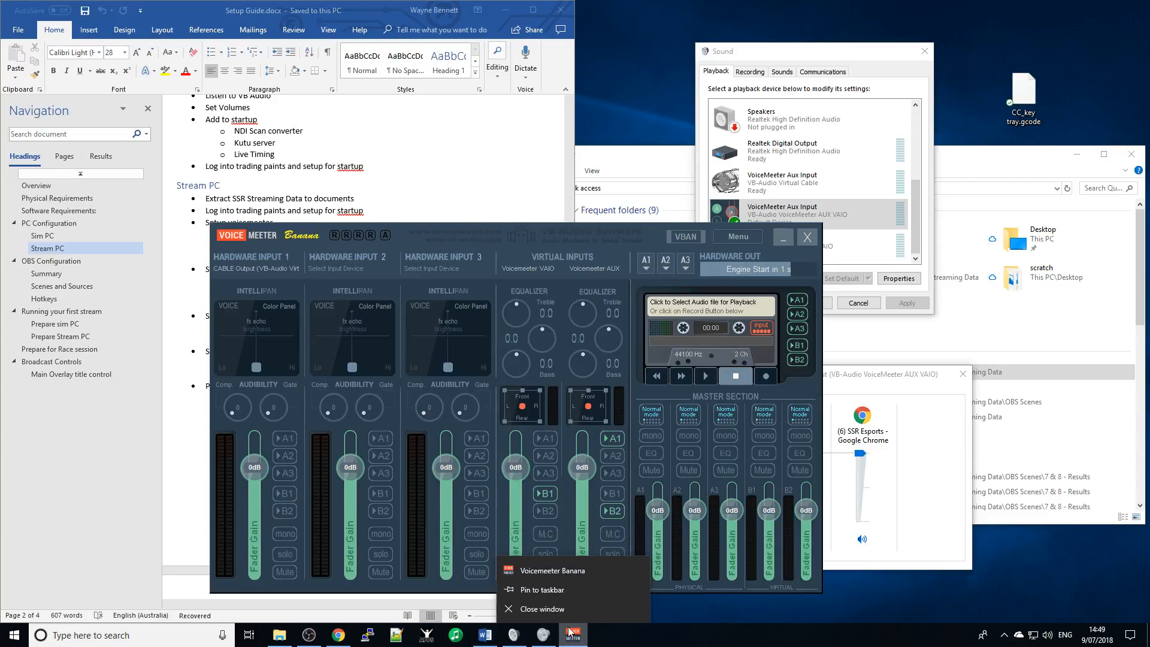
{"action": "left_click", "coordinate": [556, 590]}
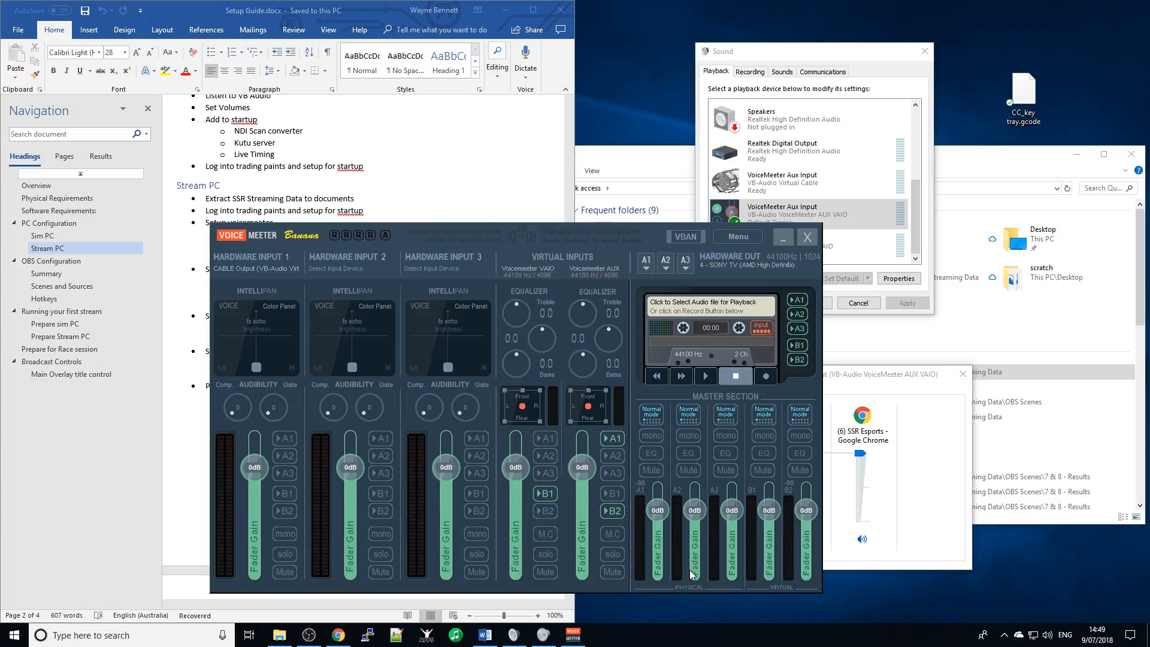
{"action": "left_click", "coordinate": [554, 492]}
{"action": "left_click", "coordinate": [613, 510]}
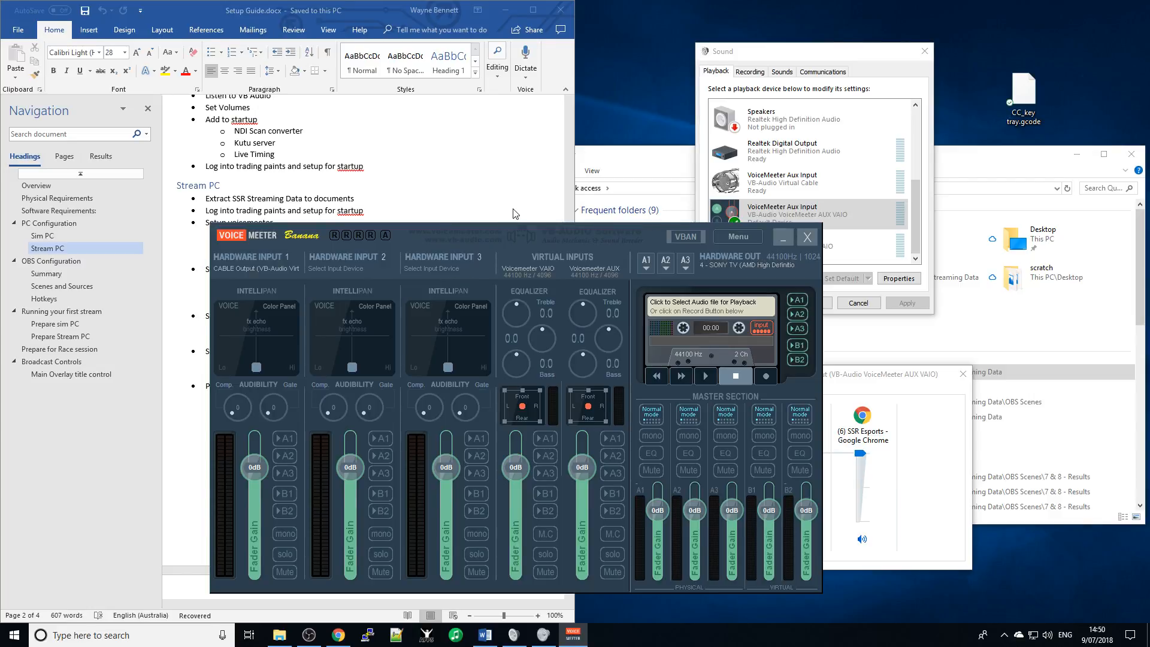
{"action": "left_click", "coordinate": [460, 233]}
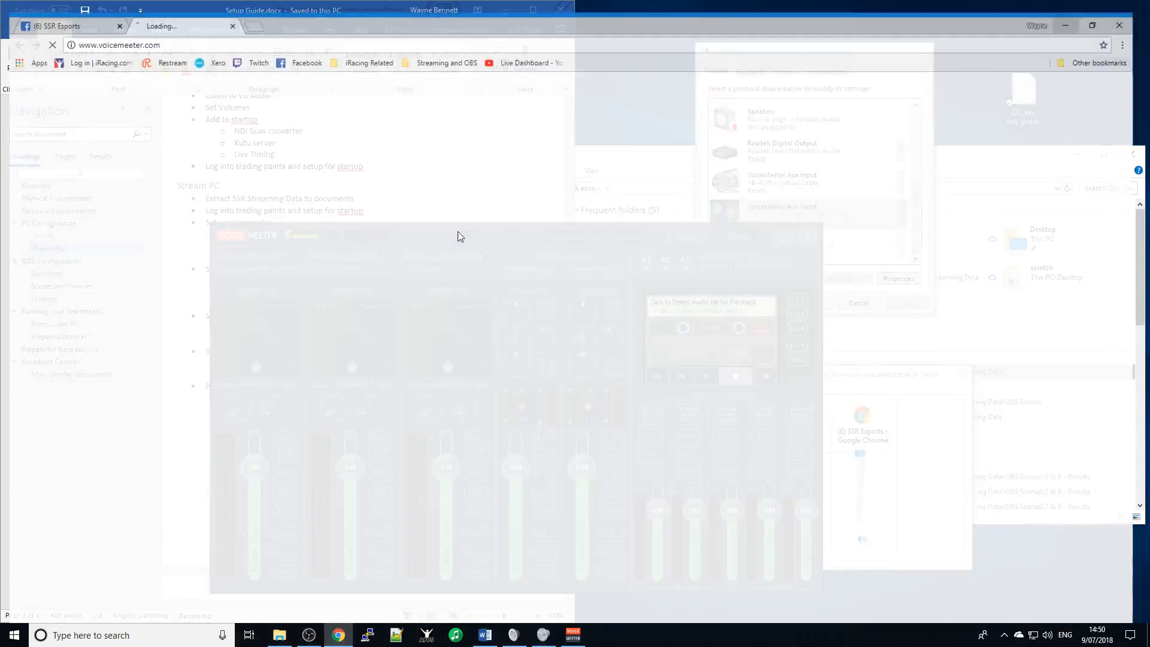
- Close the voicemeeter.com tab, stay on the Facebook live page, and minimize Chrome behind Voicemeeter
{"action": "left_click", "coordinate": [1137, 7]}
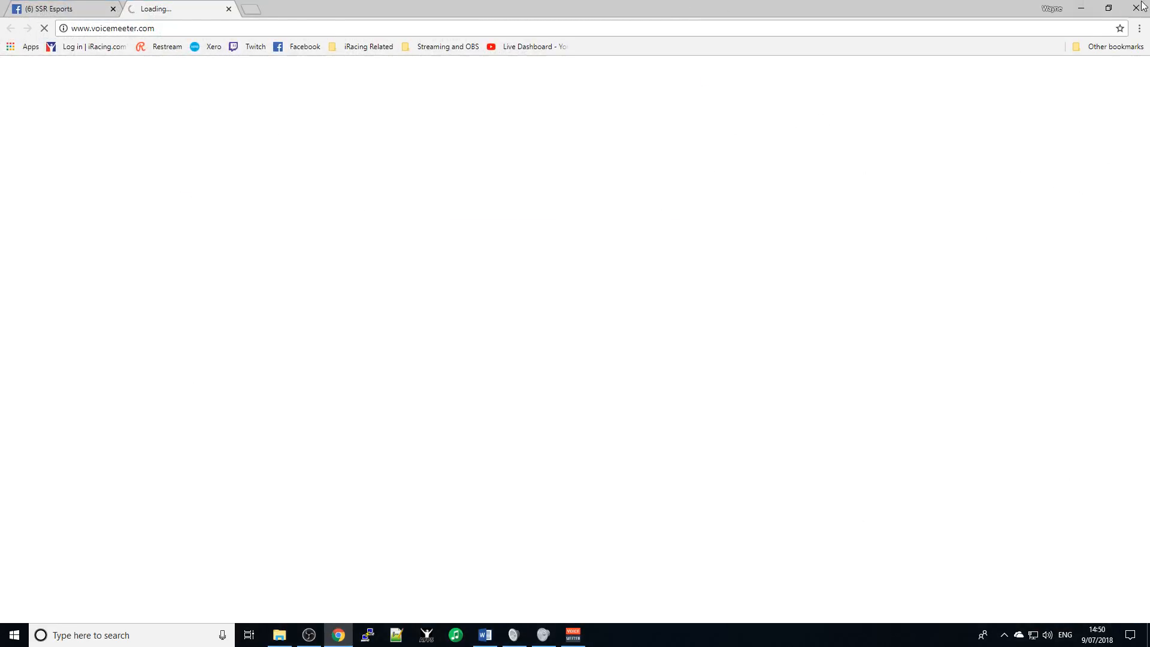
{"action": "left_click", "coordinate": [573, 635]}
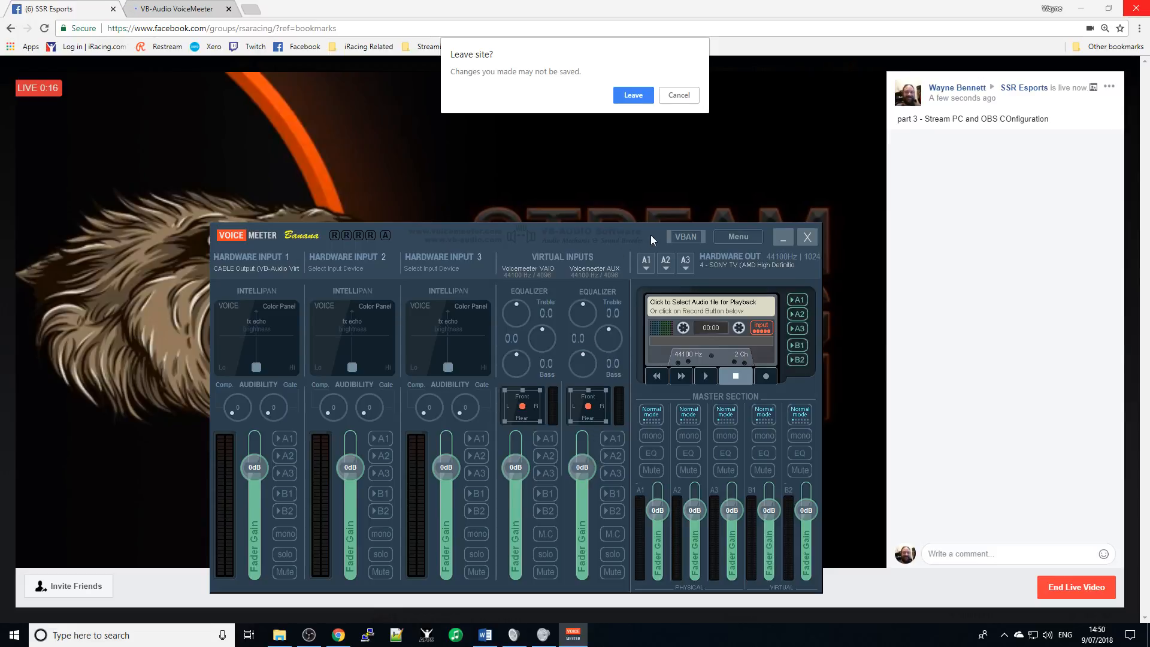
{"action": "left_click_drag", "start_coordinate": [652, 232], "coordinate": [537, 150]}
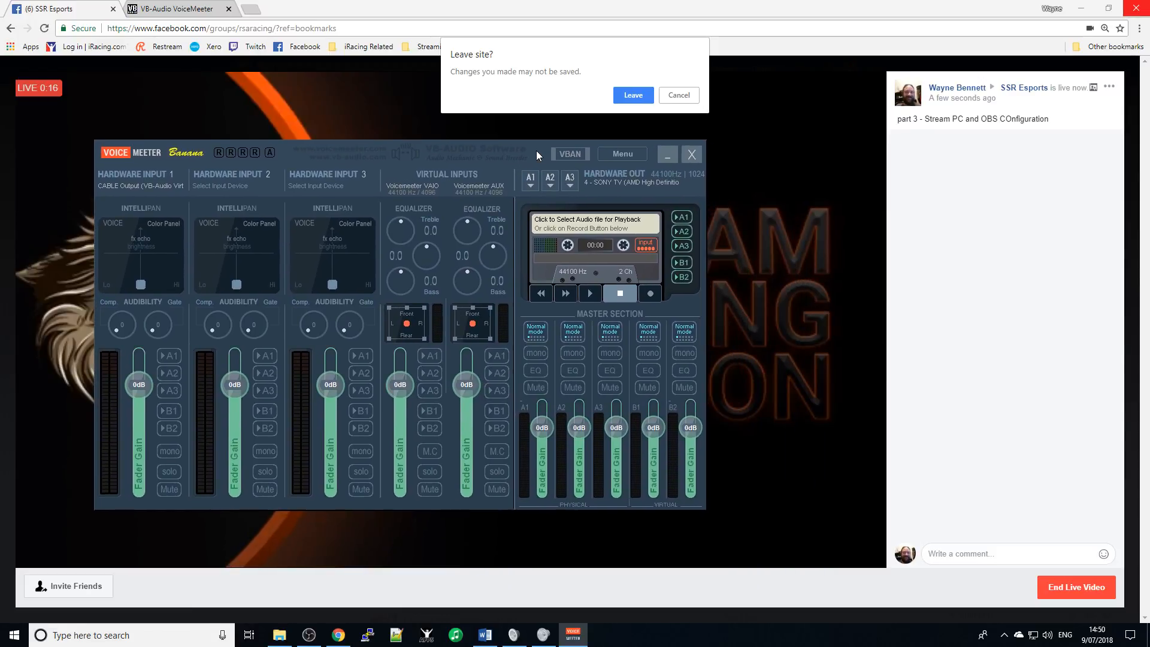
{"action": "left_click", "coordinate": [679, 95]}
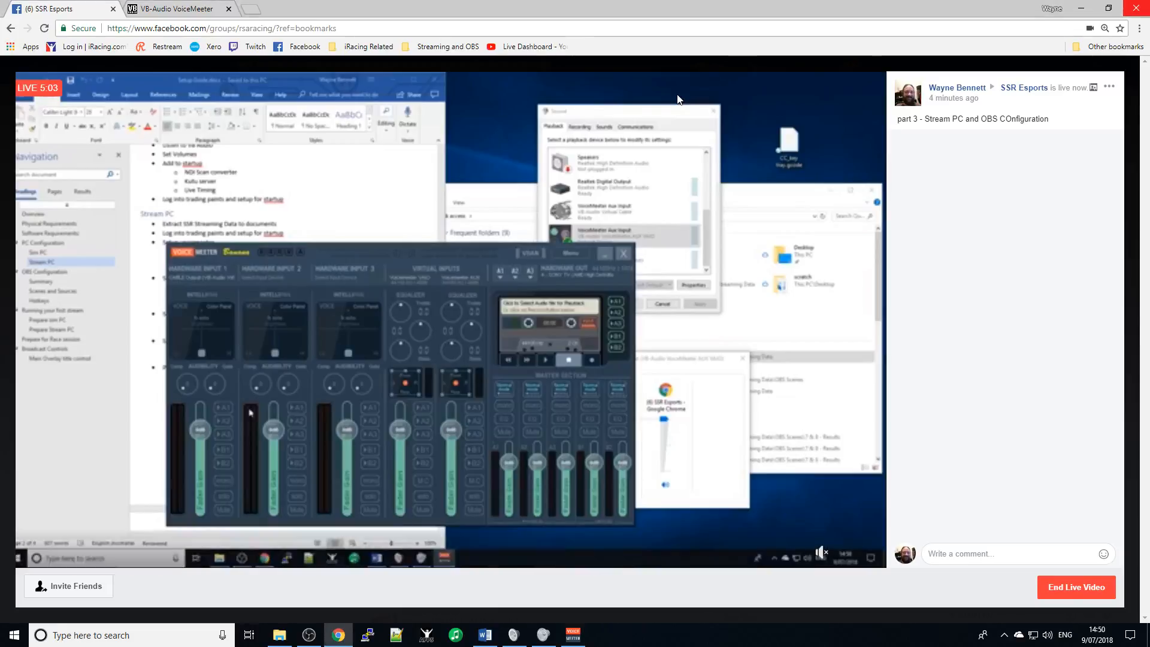
{"action": "left_click", "coordinate": [573, 637]}
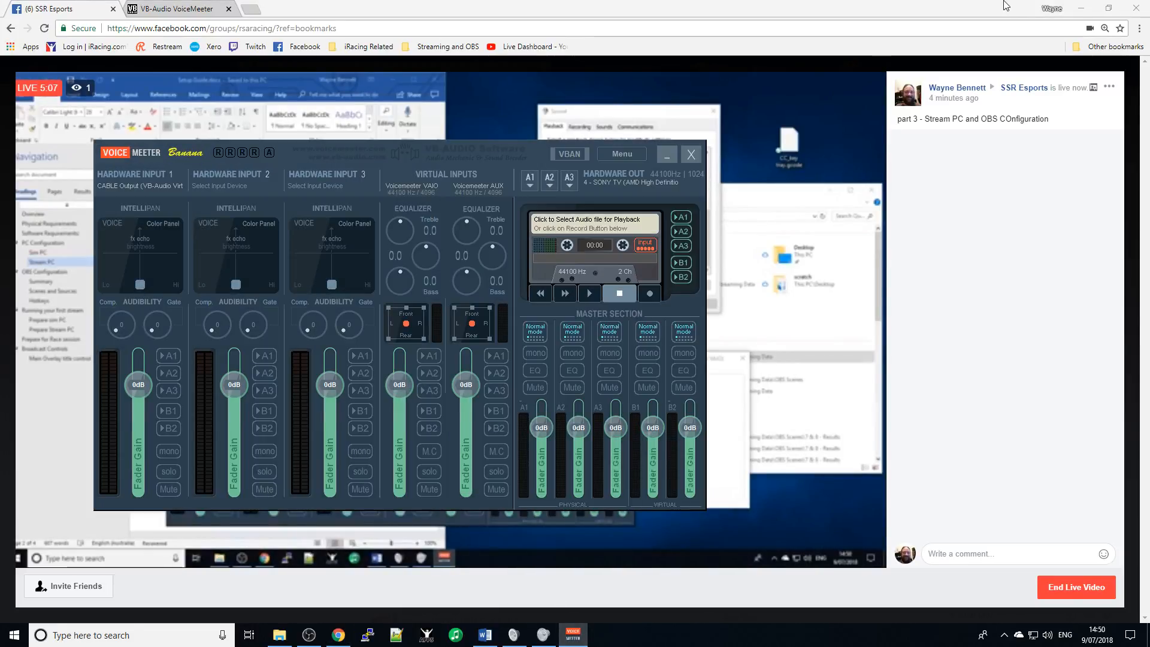
{"action": "left_click", "coordinate": [1081, 8]}
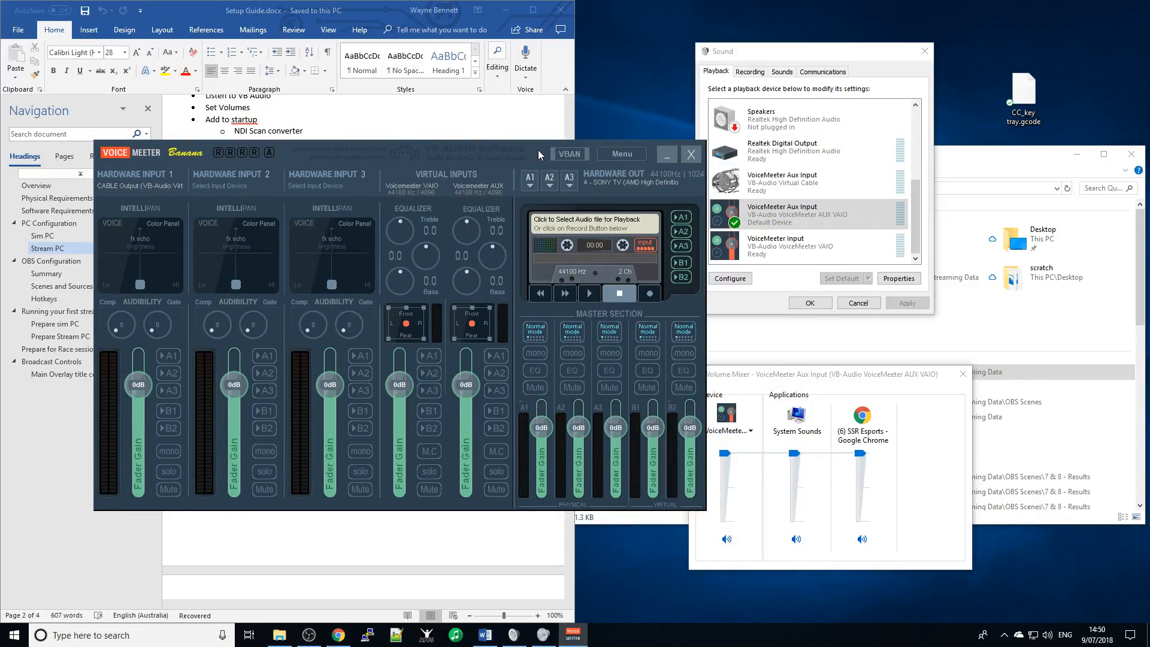
- Assign WDM: VoiceMeeter Aux Output to Hardware Input 1 and the Logitech Wireless Headset microphone to Input 2
{"action": "left_click_drag", "start_coordinate": [538, 150], "coordinate": [488, 98]}
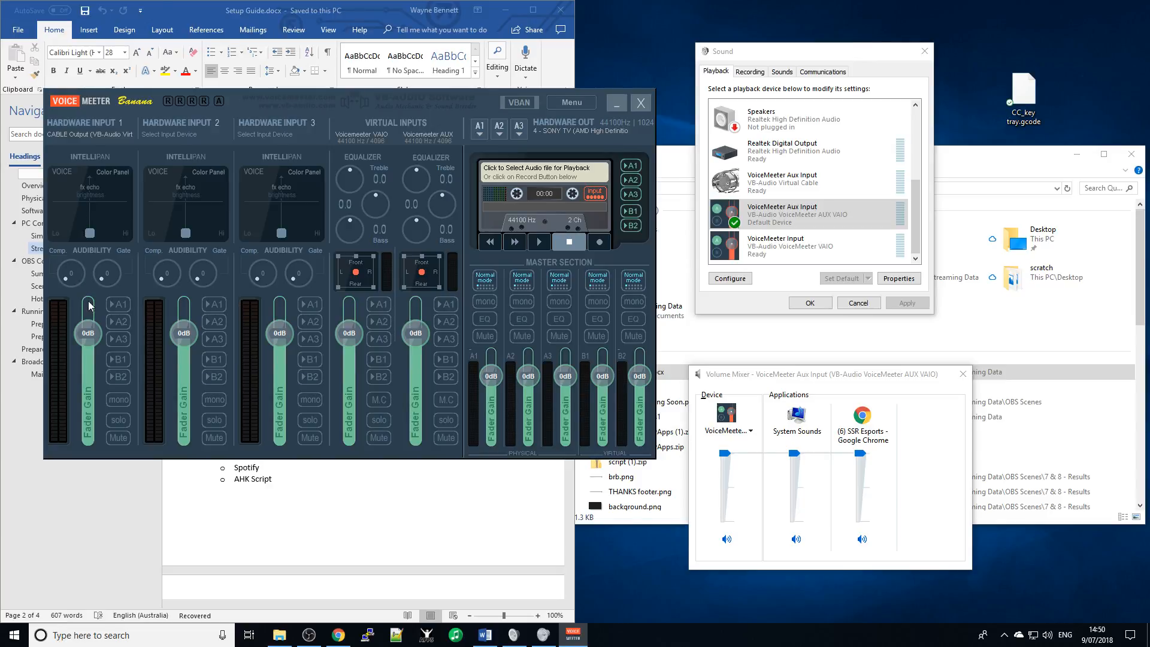
{"action": "left_click", "coordinate": [113, 134]}
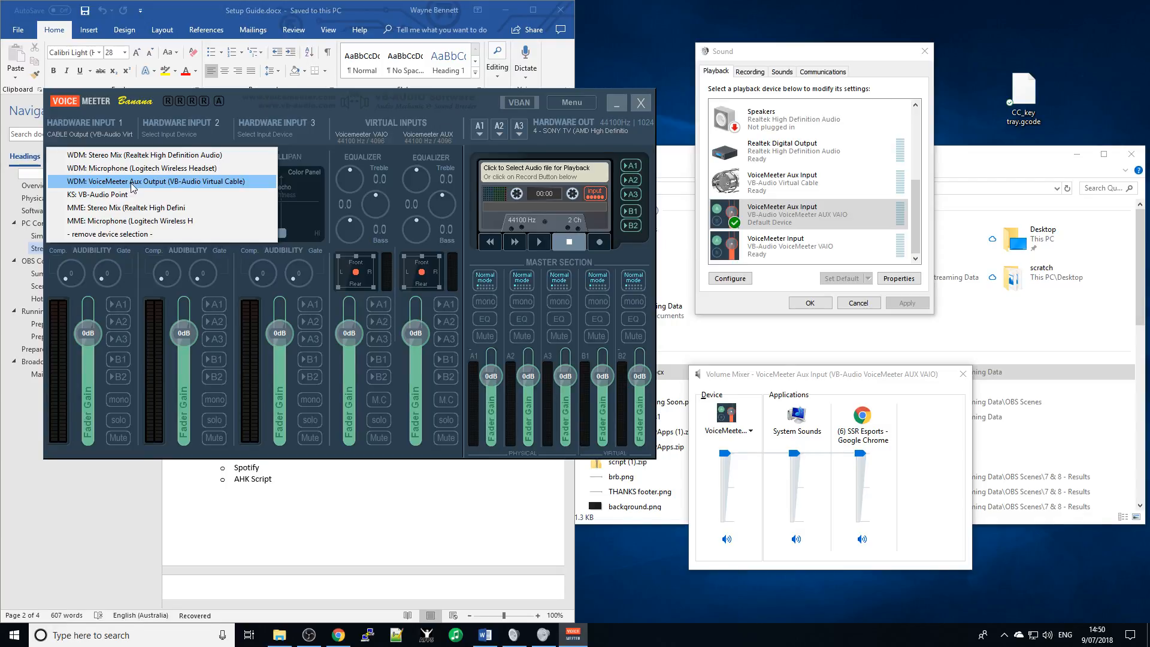
{"action": "left_click", "coordinate": [189, 181]}
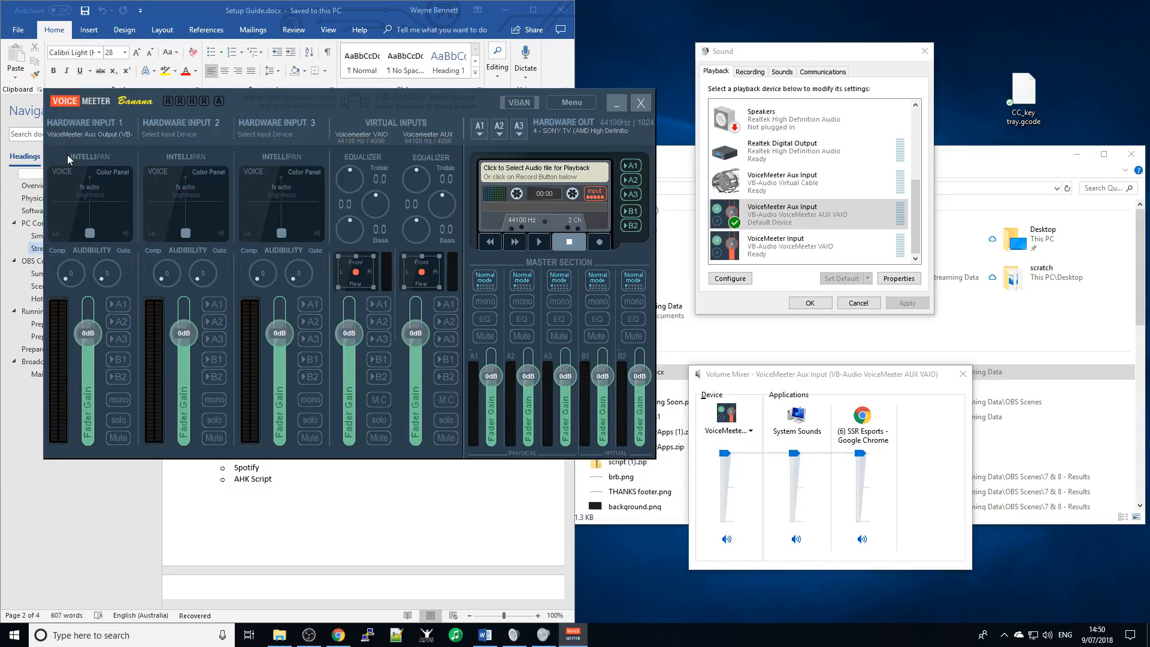
{"action": "left_click", "coordinate": [95, 137]}
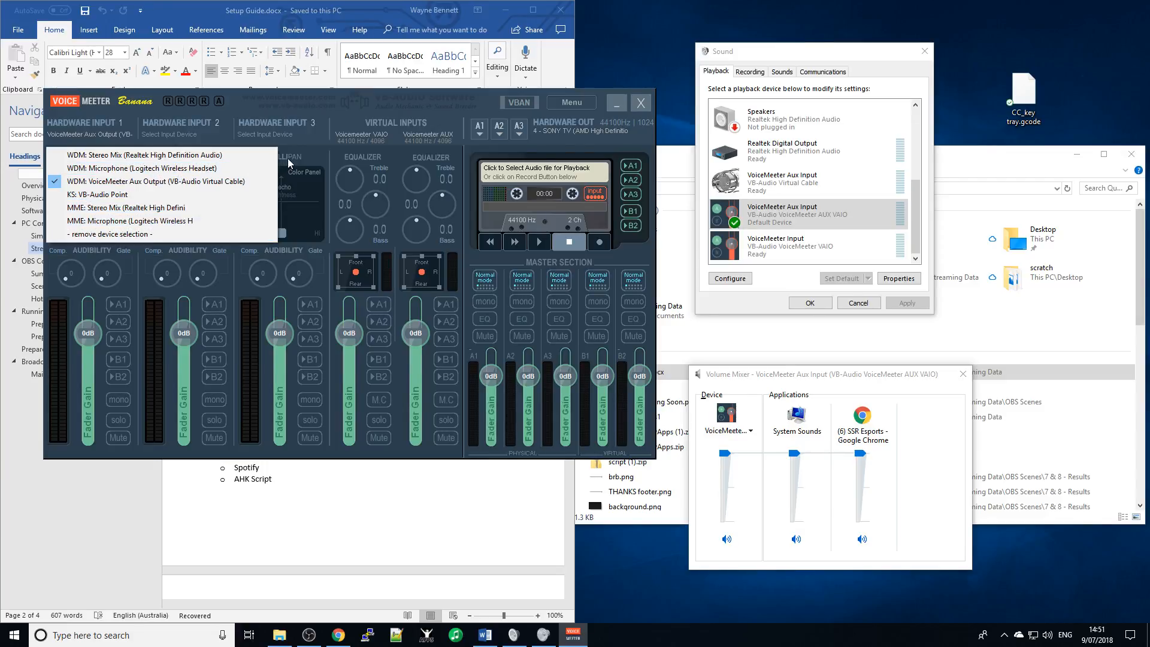
{"action": "left_click", "coordinate": [141, 183]}
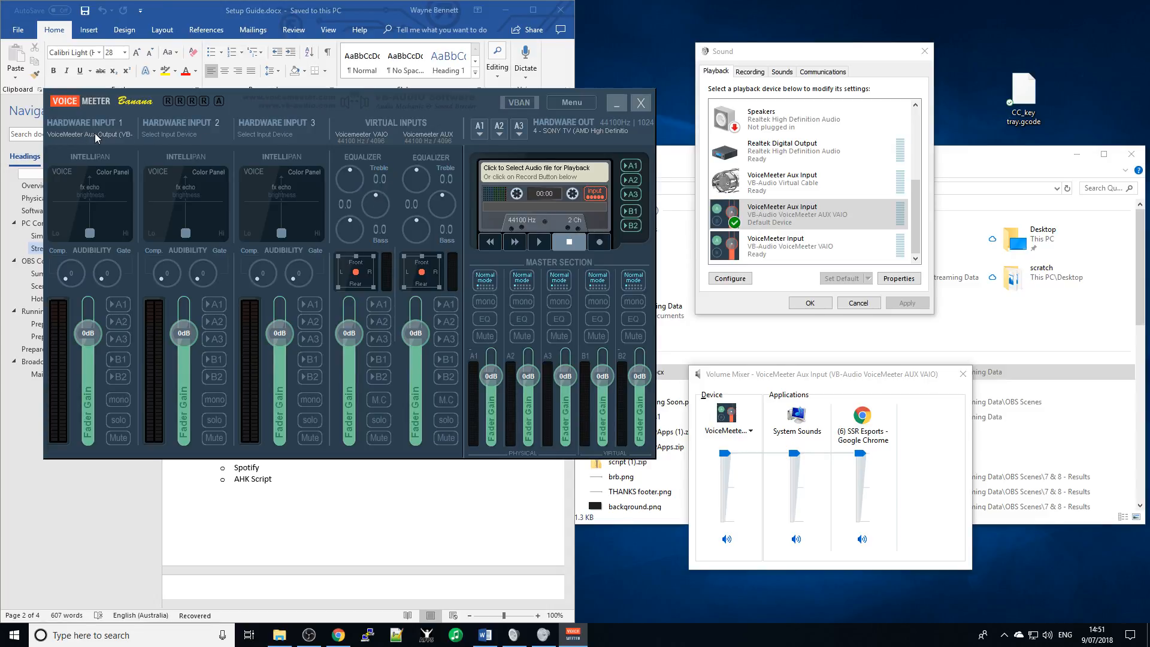
{"action": "left_click", "coordinate": [174, 135]}
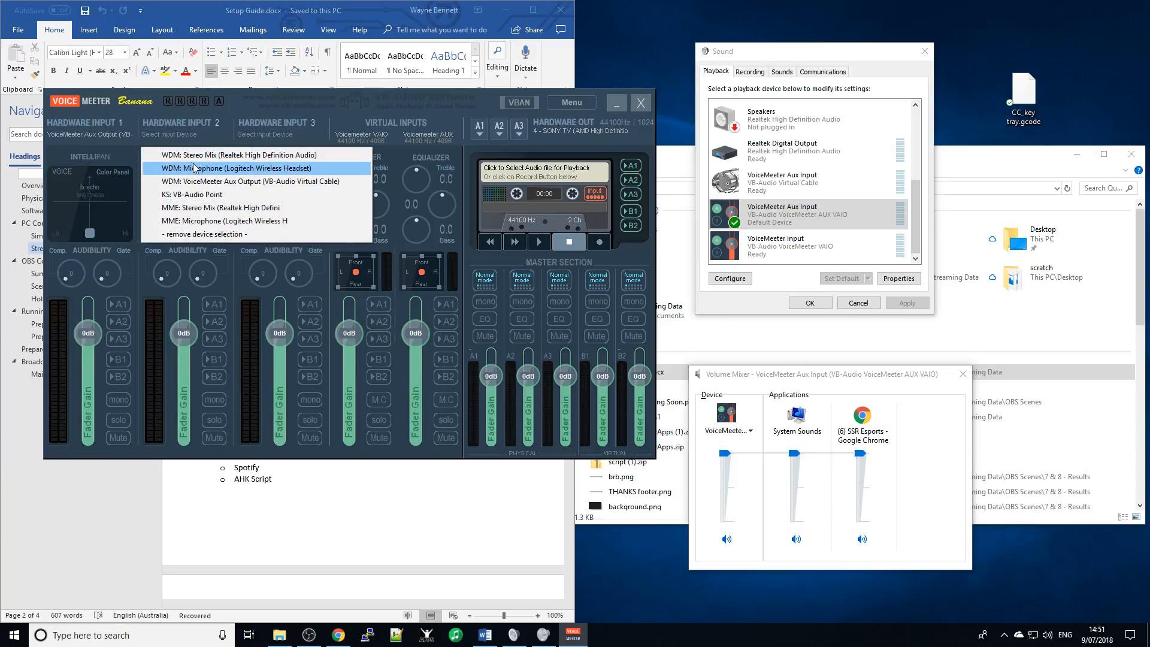
{"action": "left_click", "coordinate": [222, 168]}
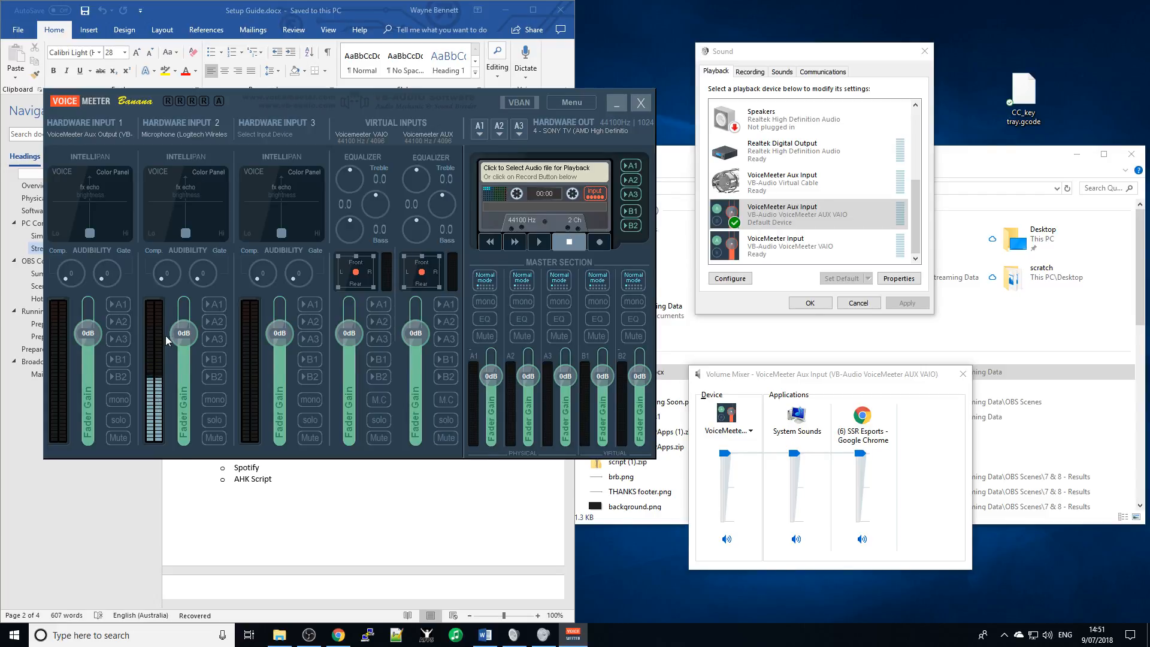
- Glance at OBS, then set Hardware Input 2 to '- remove device selection -'
{"action": "left_click", "coordinate": [309, 635]}
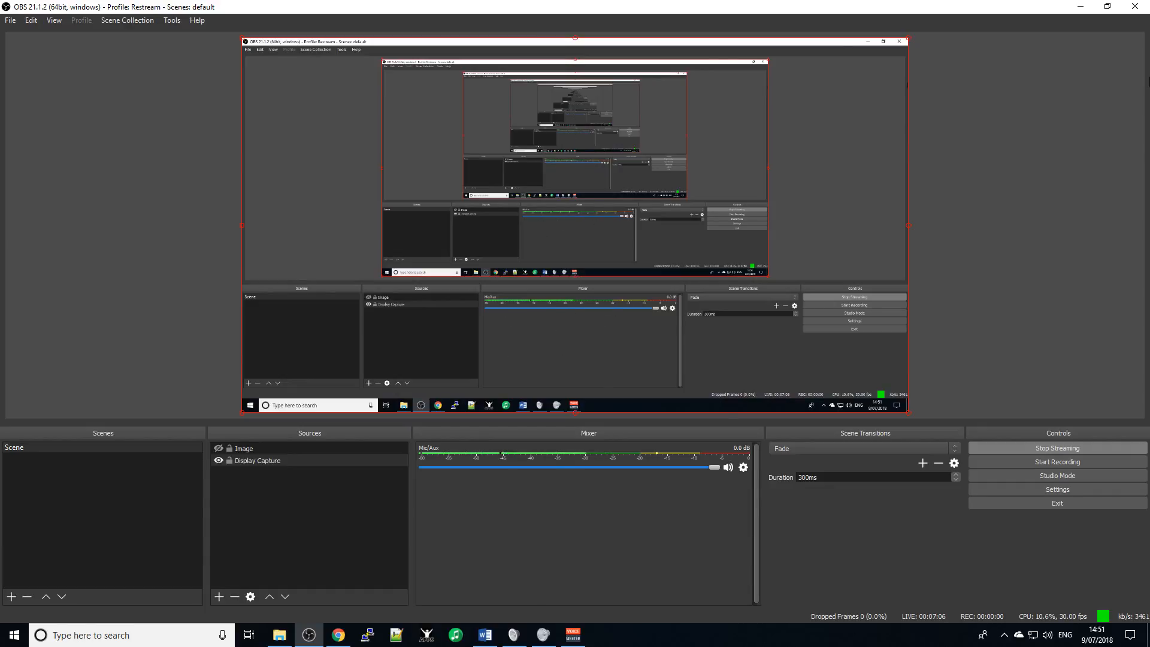
{"action": "left_click", "coordinate": [1081, 6]}
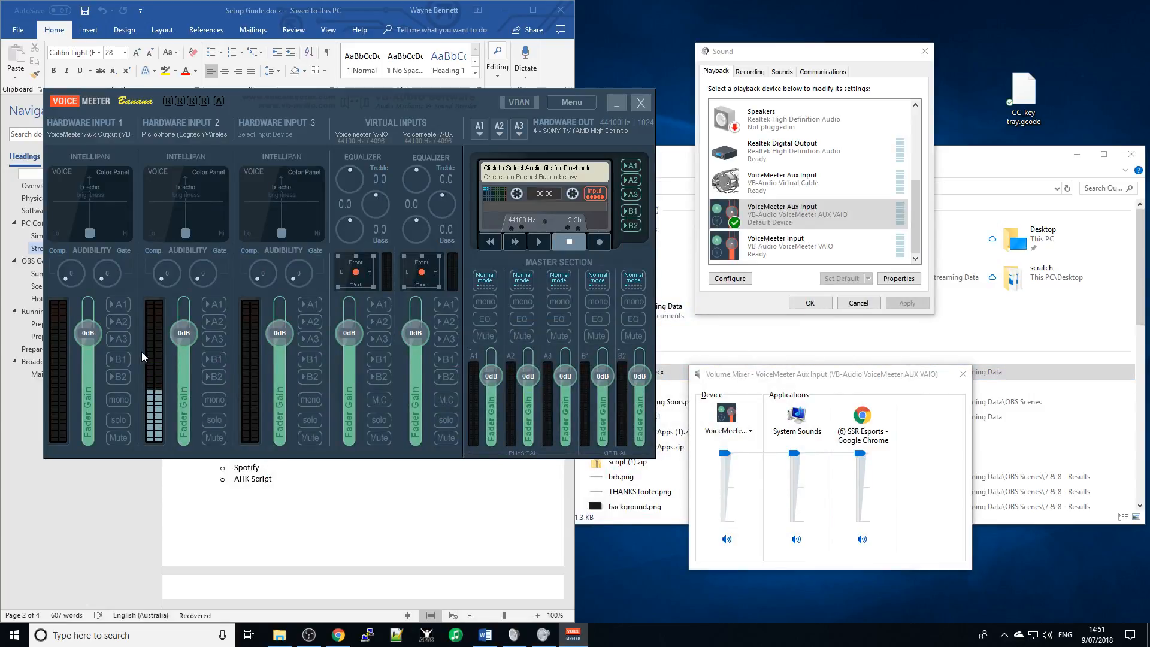
{"action": "left_click", "coordinate": [196, 136]}
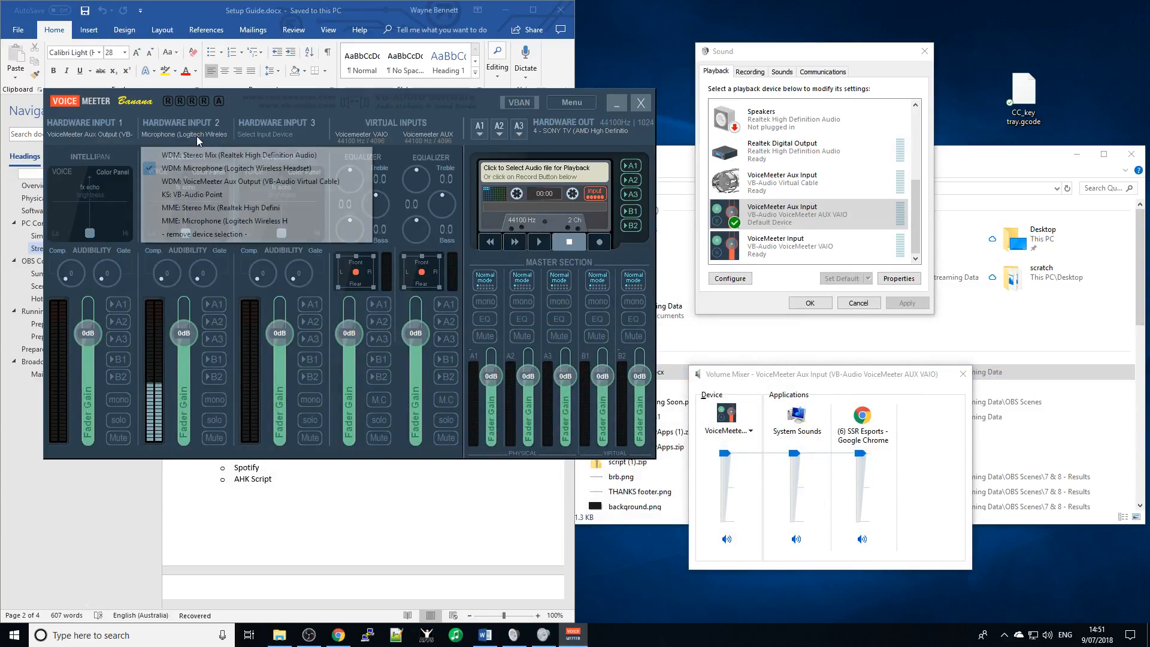
{"action": "left_click", "coordinate": [207, 236]}
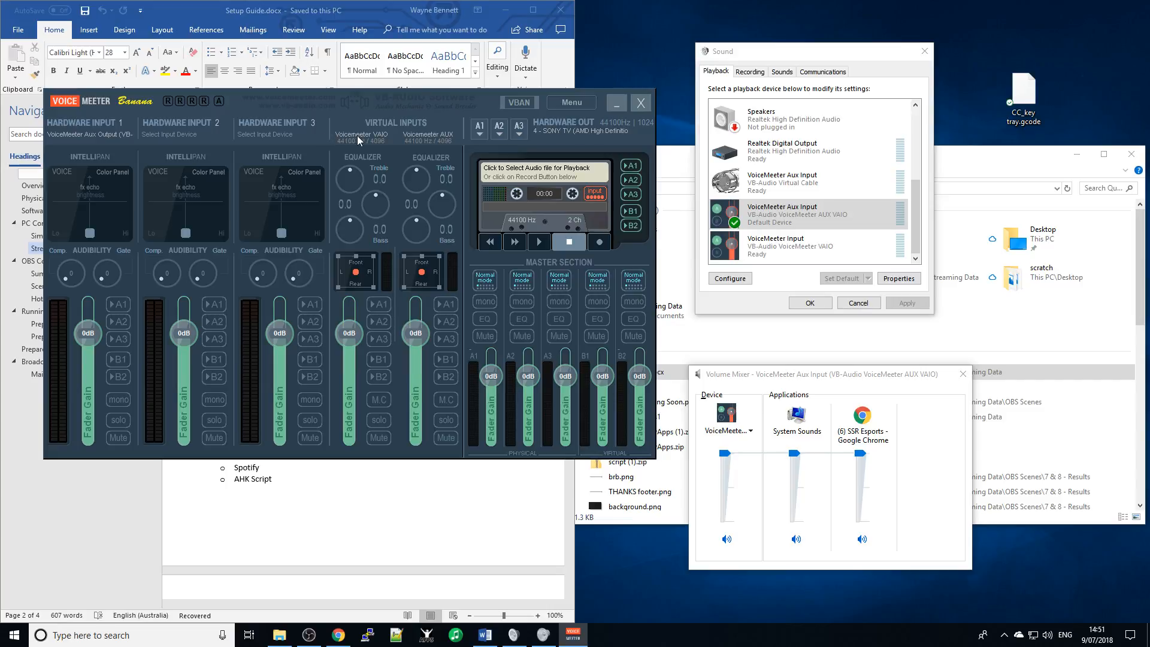
{"action": "left_click", "coordinate": [808, 250]}
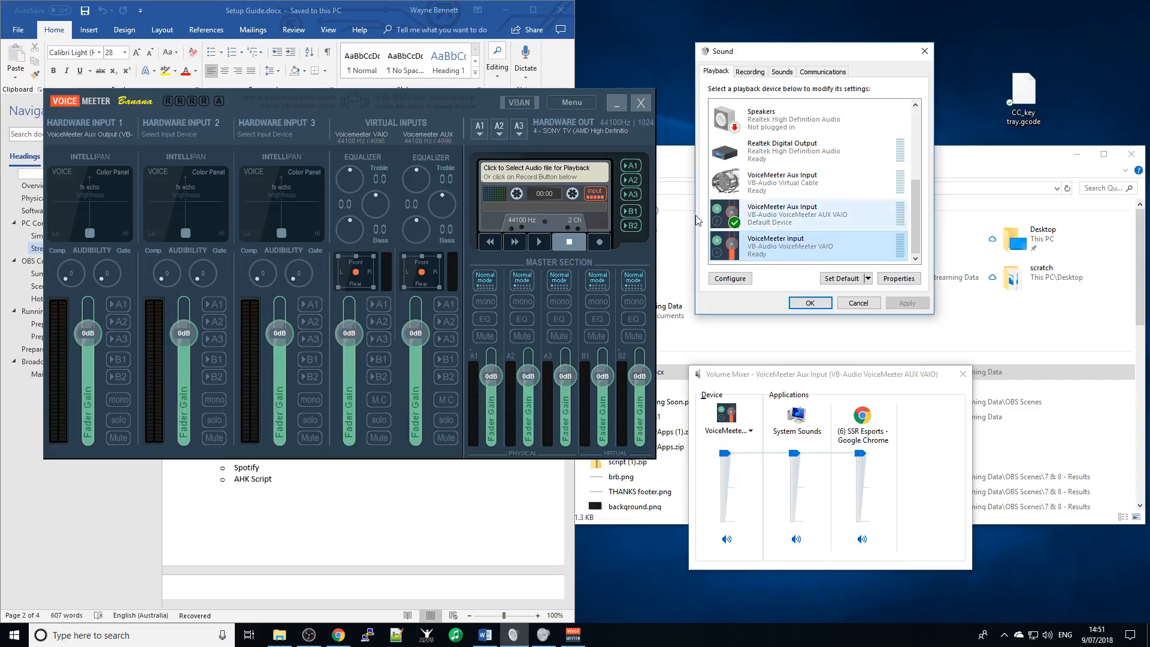
{"action": "left_click", "coordinate": [783, 216]}
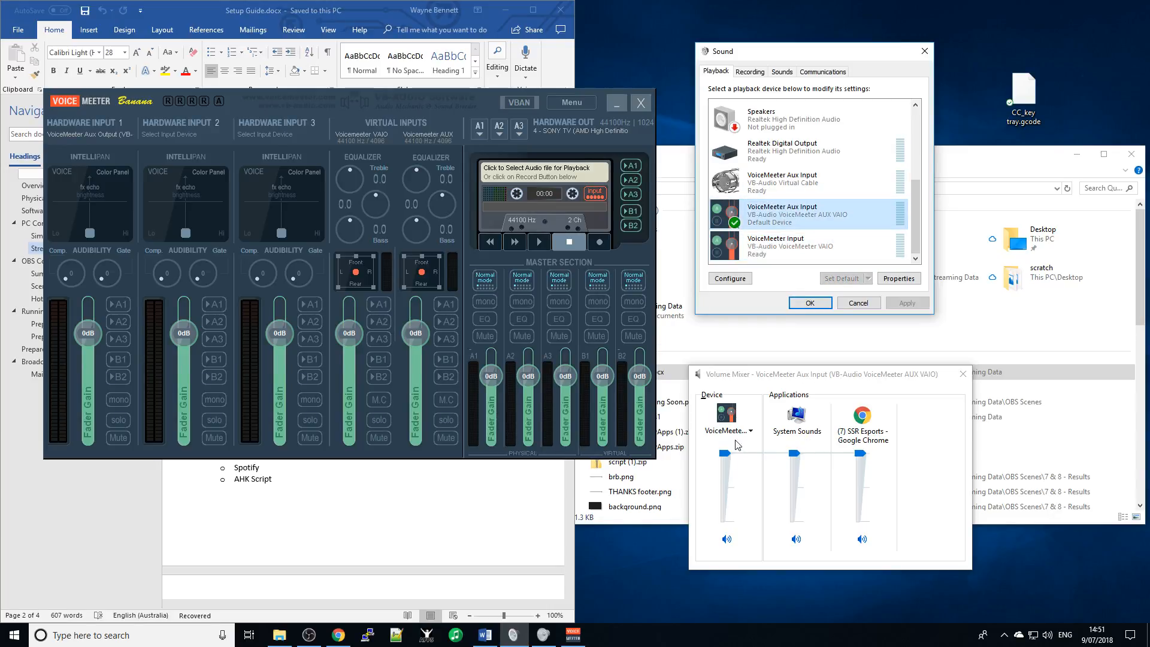
{"action": "left_click", "coordinate": [736, 431]}
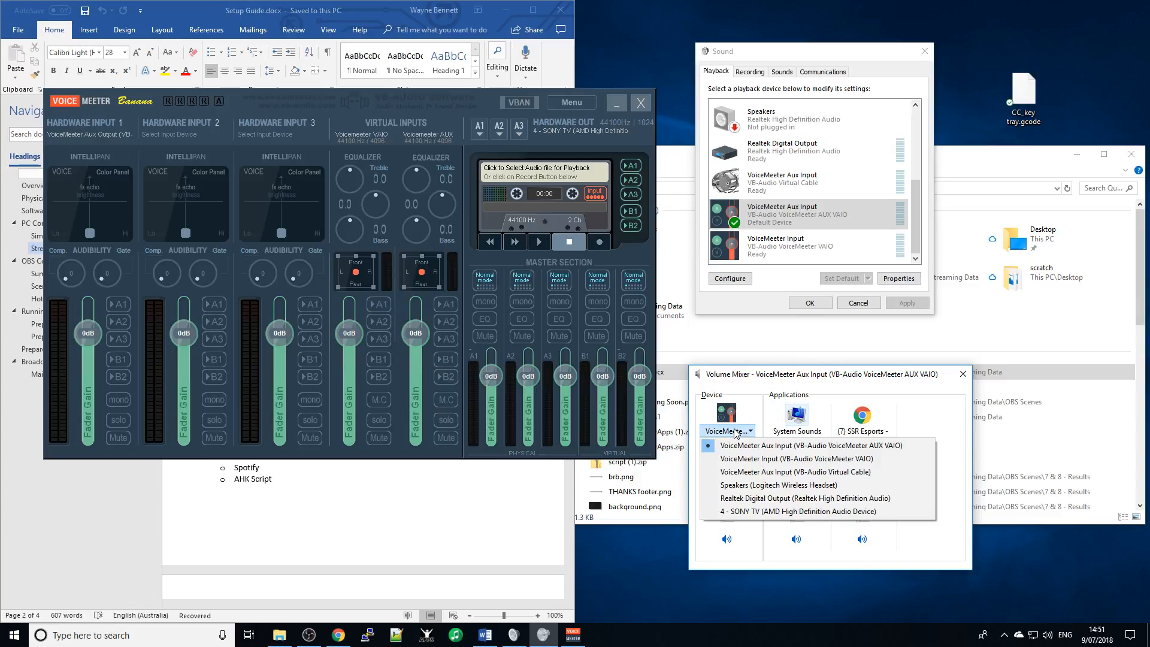
{"action": "left_click", "coordinate": [778, 461]}
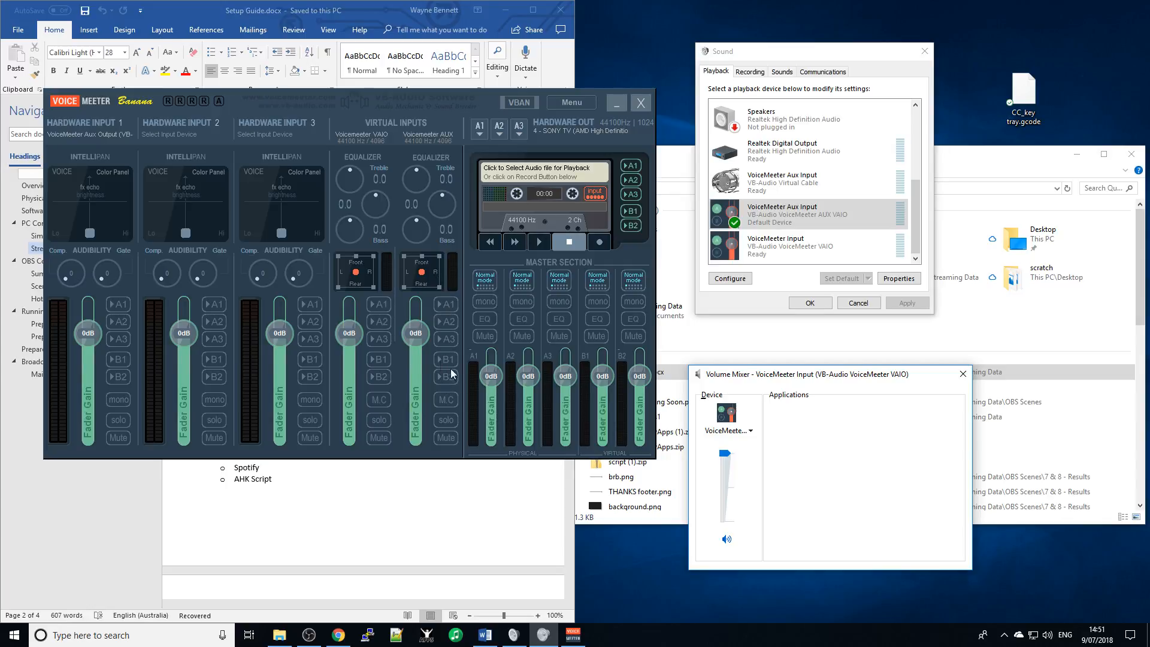
{"action": "left_click", "coordinate": [726, 431]}
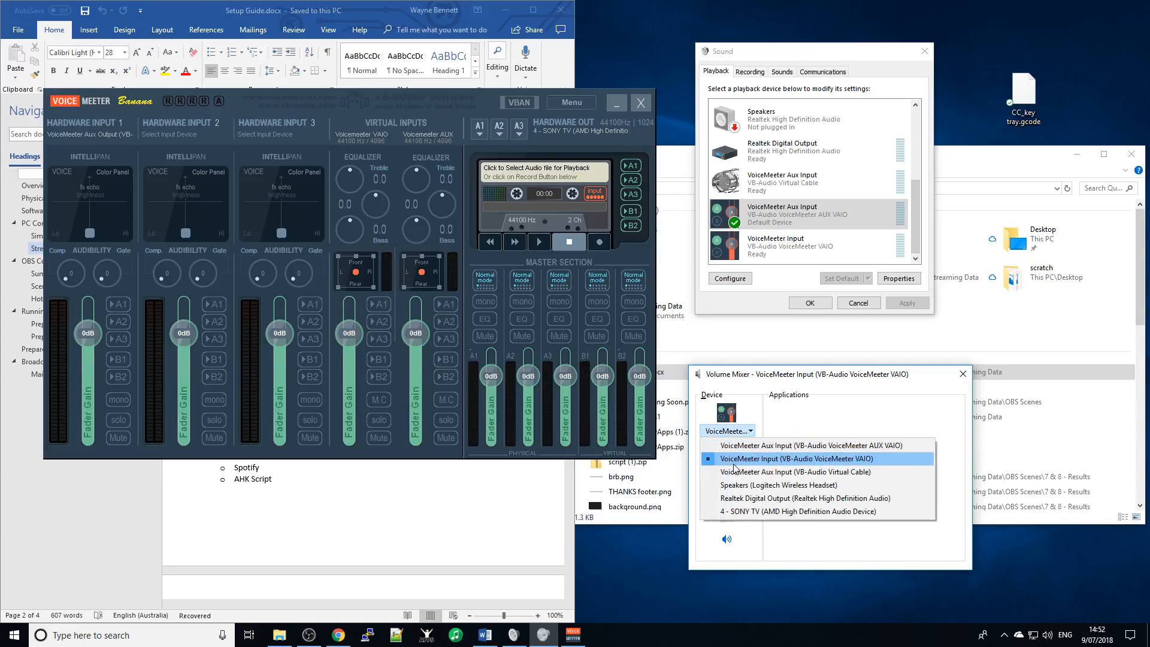
{"action": "left_click", "coordinate": [743, 448]}
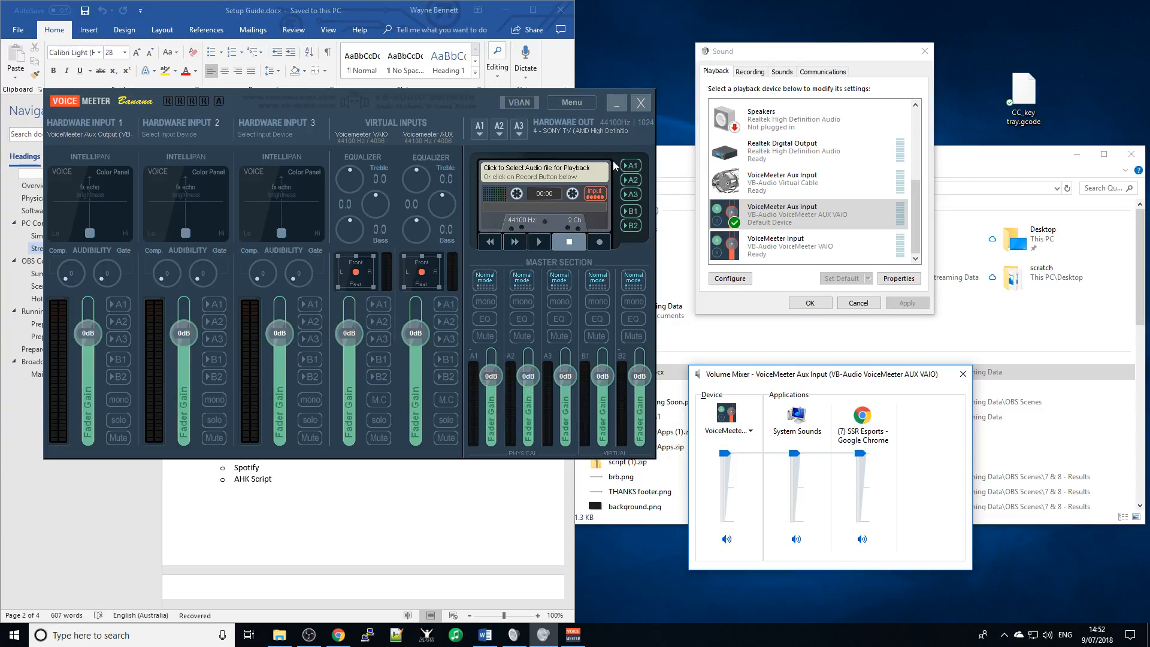
{"action": "left_click", "coordinate": [480, 129]}
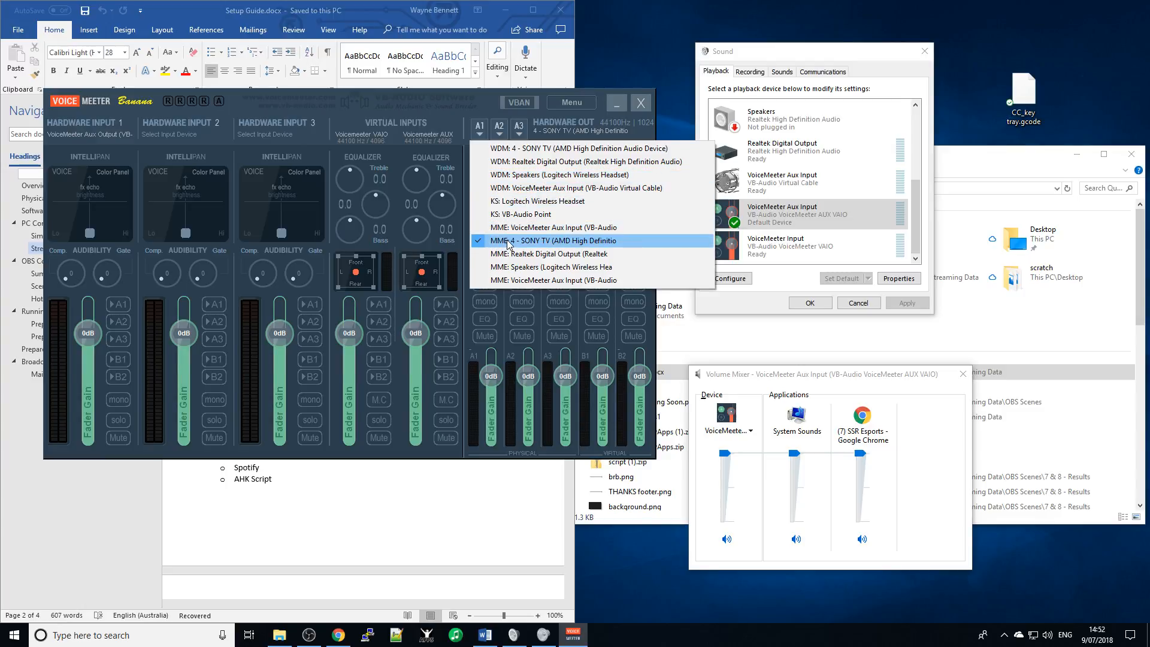
{"action": "right_click", "coordinate": [1052, 639]}
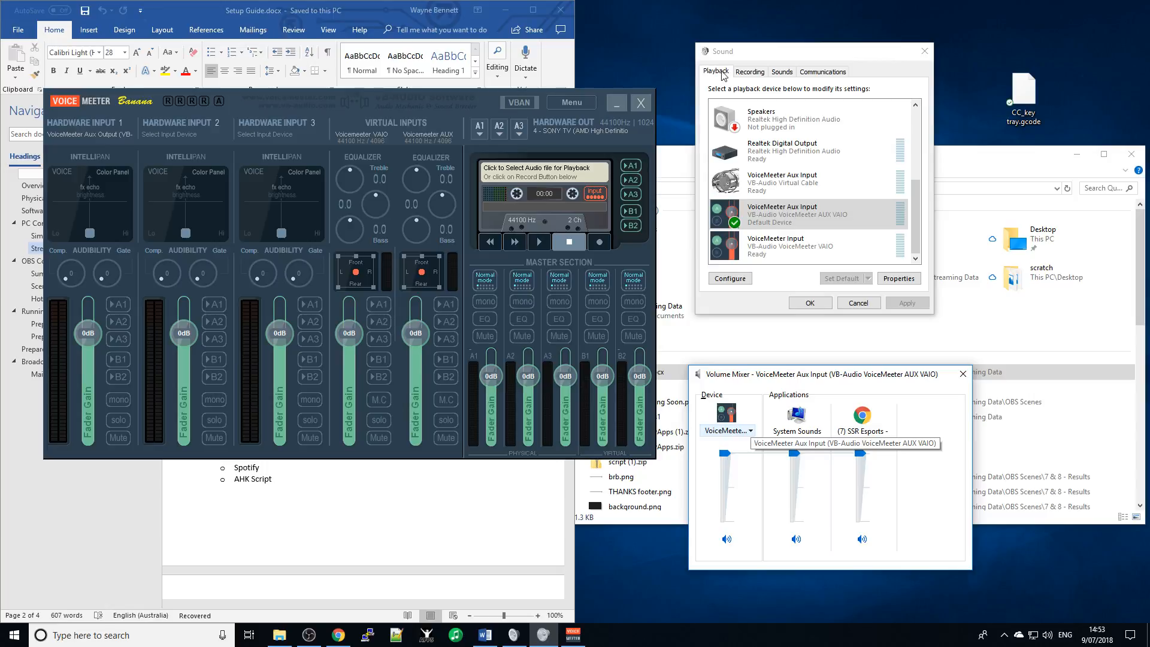
- Review the VoiceMeeter outputs on the Recording tab, then close the Sound dialog
{"action": "left_click", "coordinate": [750, 73]}
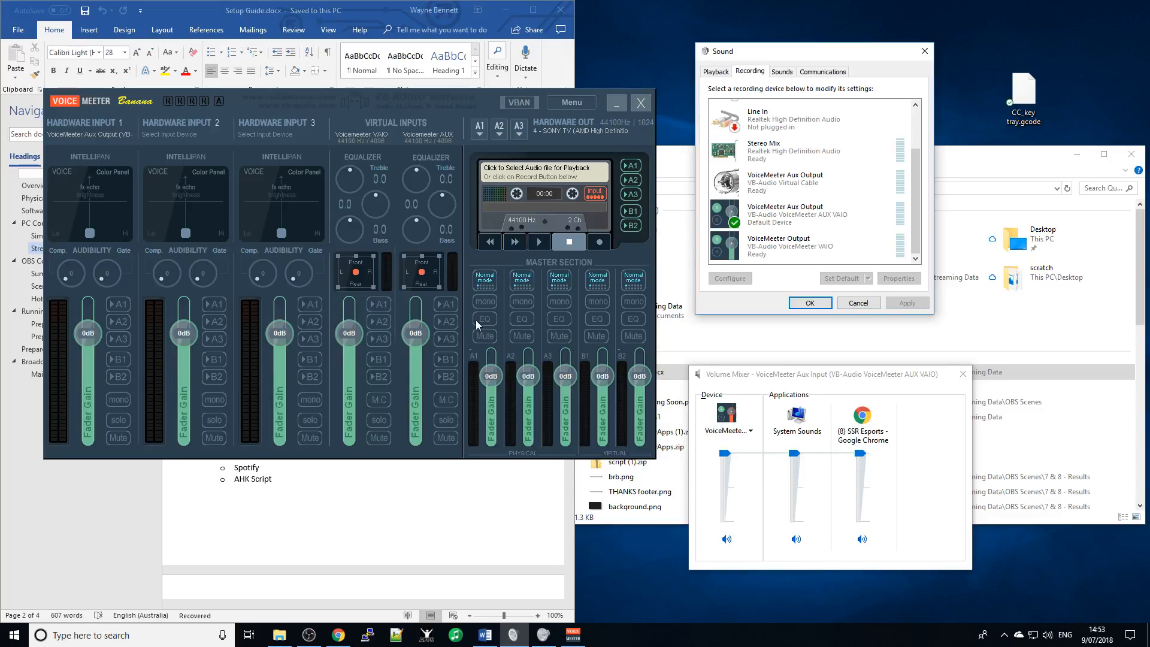
{"action": "left_click", "coordinate": [444, 103]}
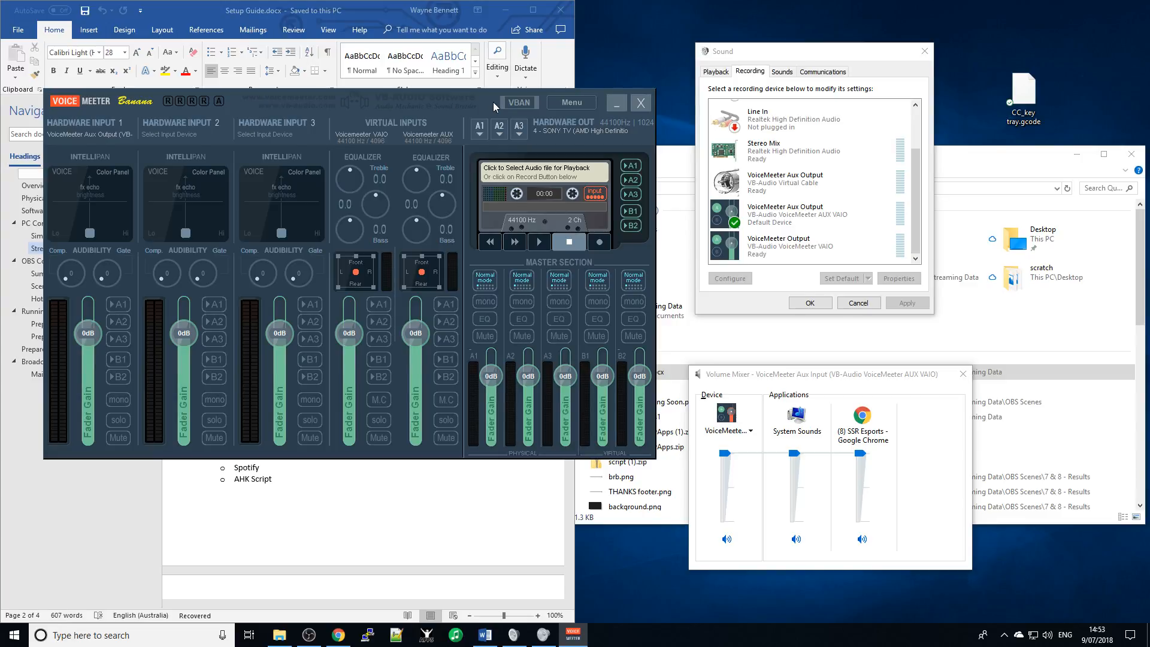
{"action": "left_click", "coordinate": [919, 50]}
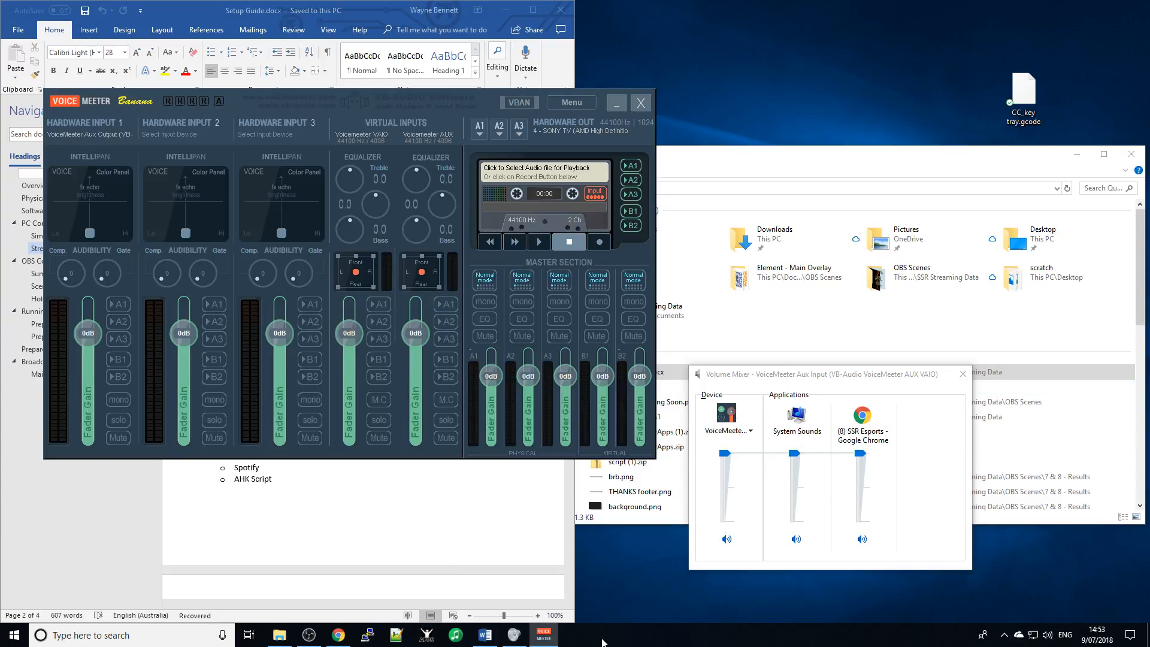
- Search 'spotify' from the Start menu and launch the Spotify desktop app
{"action": "key", "text": "super"}
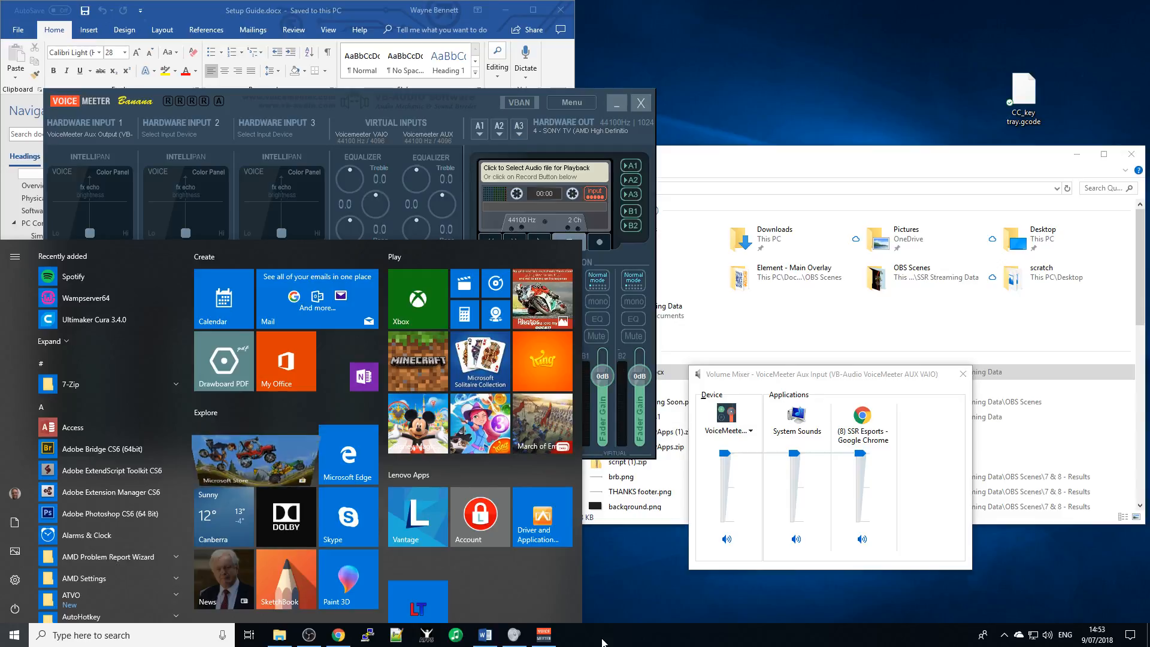
{"action": "type", "text": "spotify"}
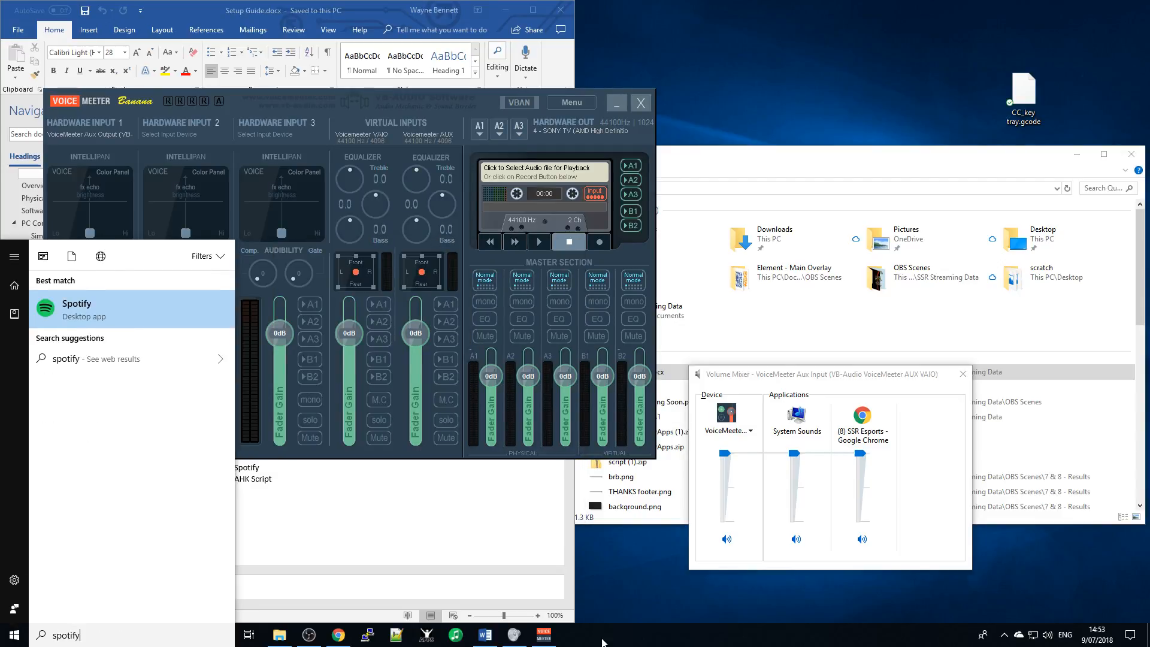
{"action": "key", "text": "Return"}
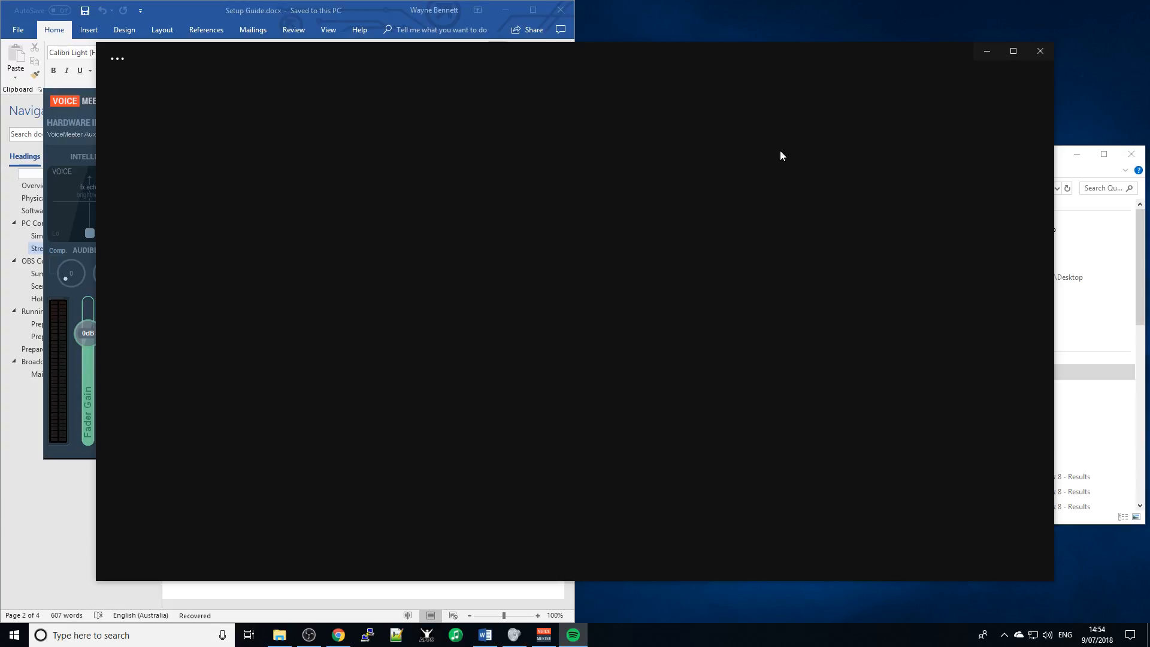
- Open the Artists library and play The All Night Lights by 36 Crazyfists
{"action": "left_click", "coordinate": [116, 60]}
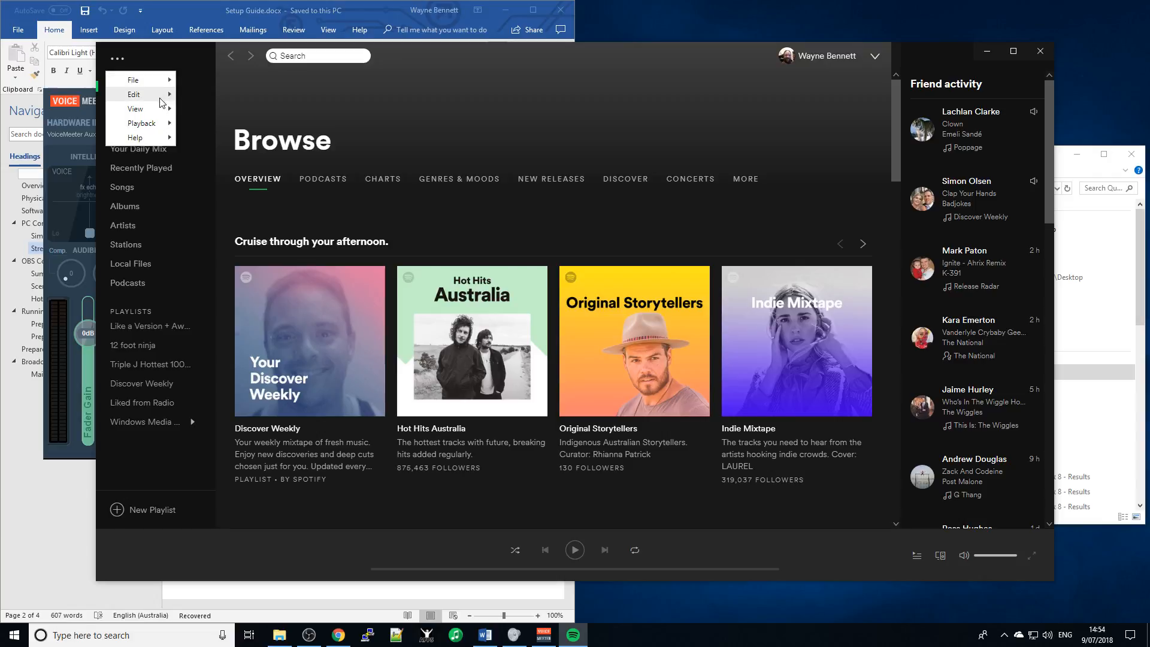
{"action": "mouse_move", "coordinate": [150, 94]}
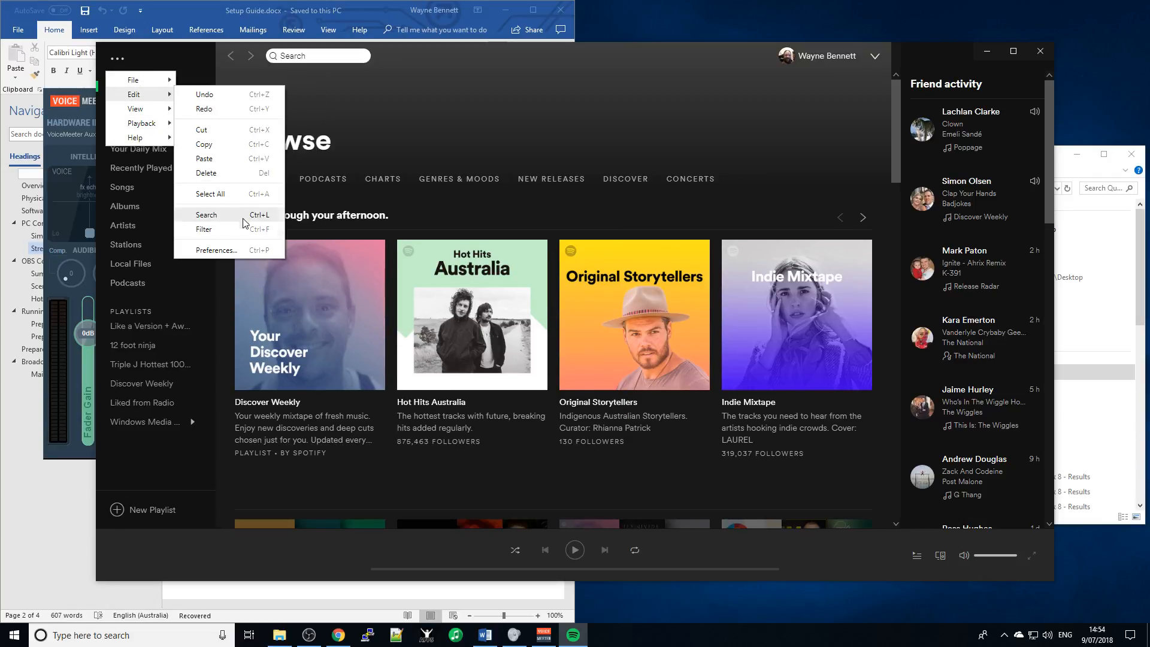
{"action": "left_click", "coordinate": [555, 62]}
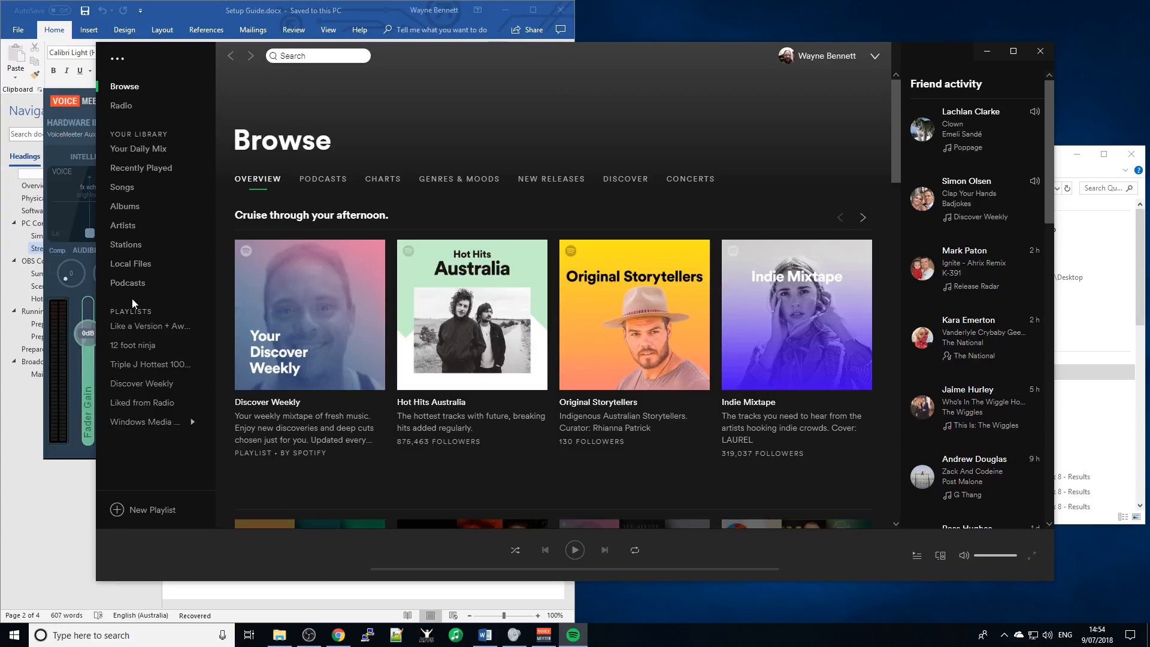
{"action": "left_click", "coordinate": [124, 226]}
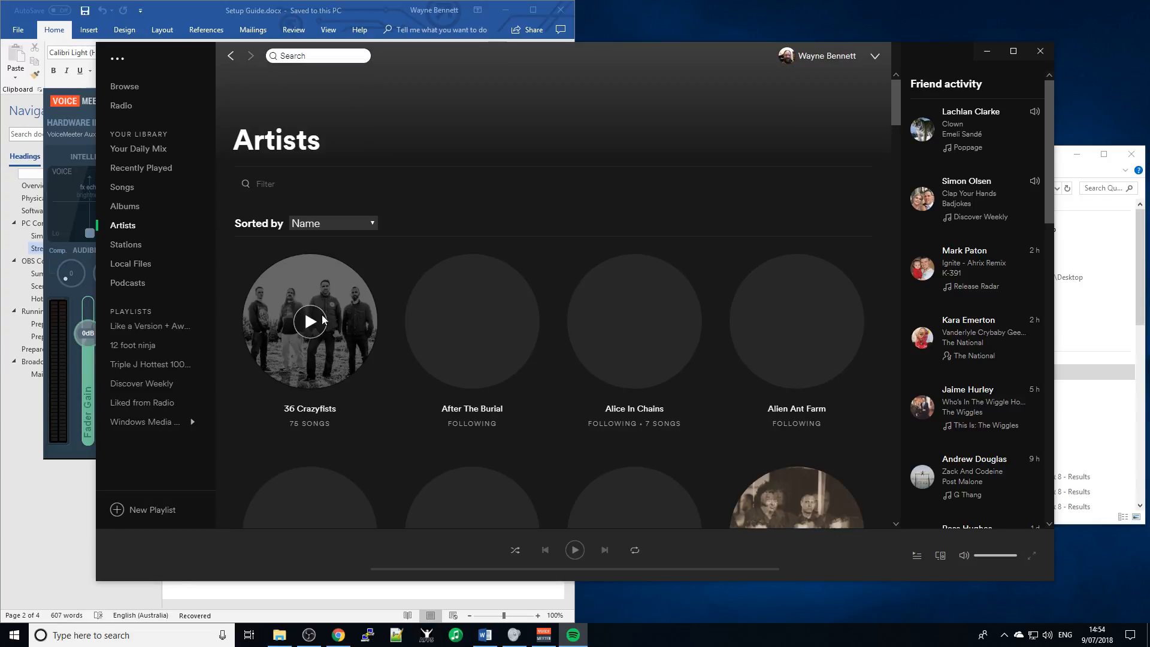
{"action": "left_click", "coordinate": [310, 322]}
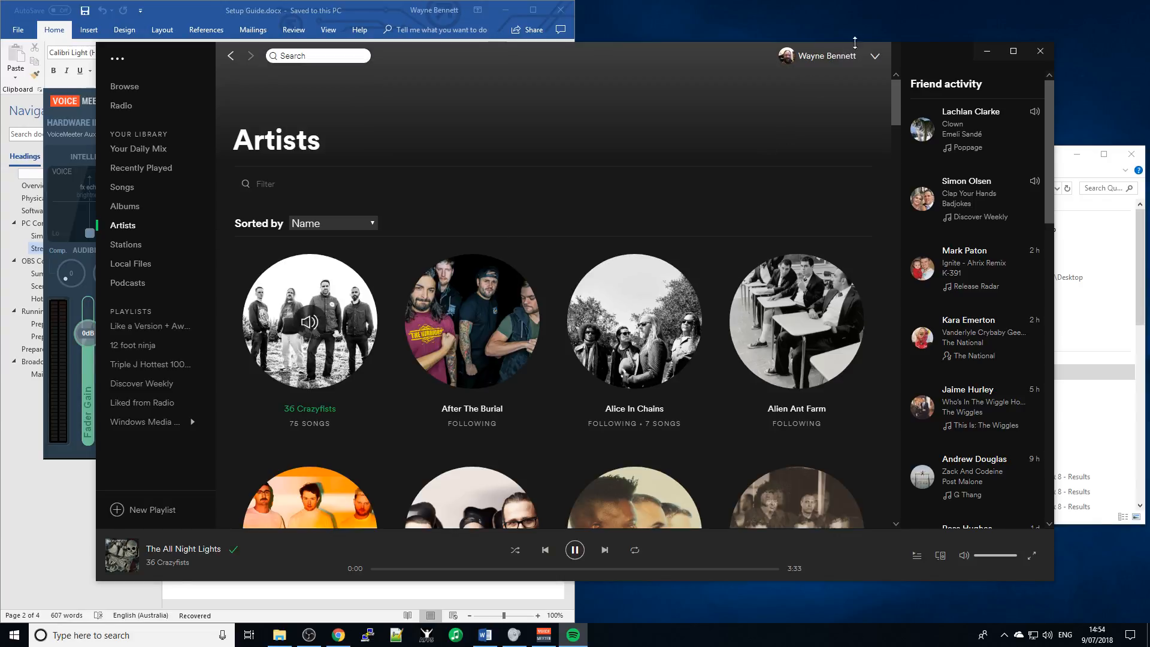
- Pause and resume the track while switching between Spotify and Voicemeeter
{"action": "left_click", "coordinate": [988, 52]}
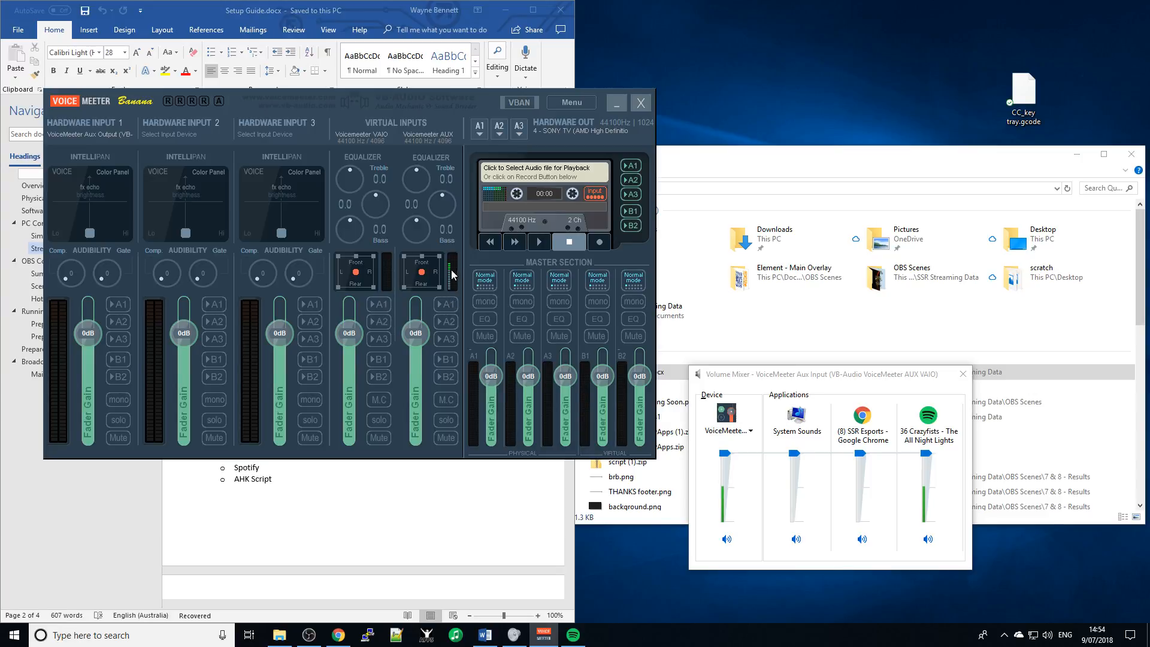
{"action": "left_click", "coordinate": [573, 636]}
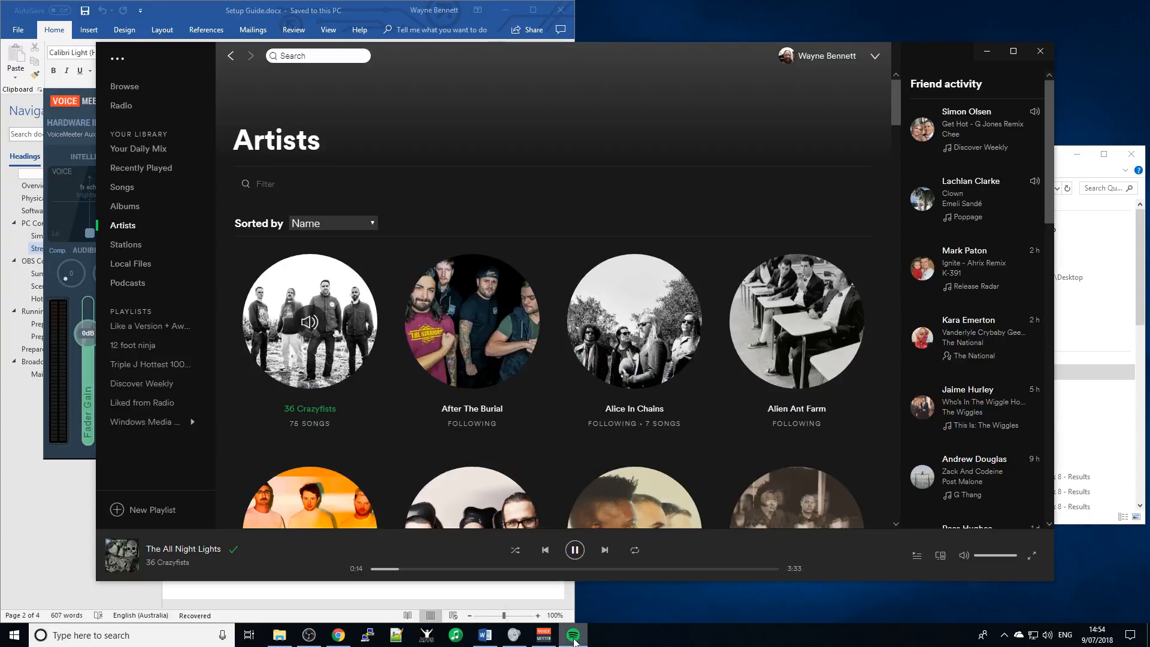
{"action": "left_click", "coordinate": [575, 550]}
{"action": "key", "text": "alt+Tab"}
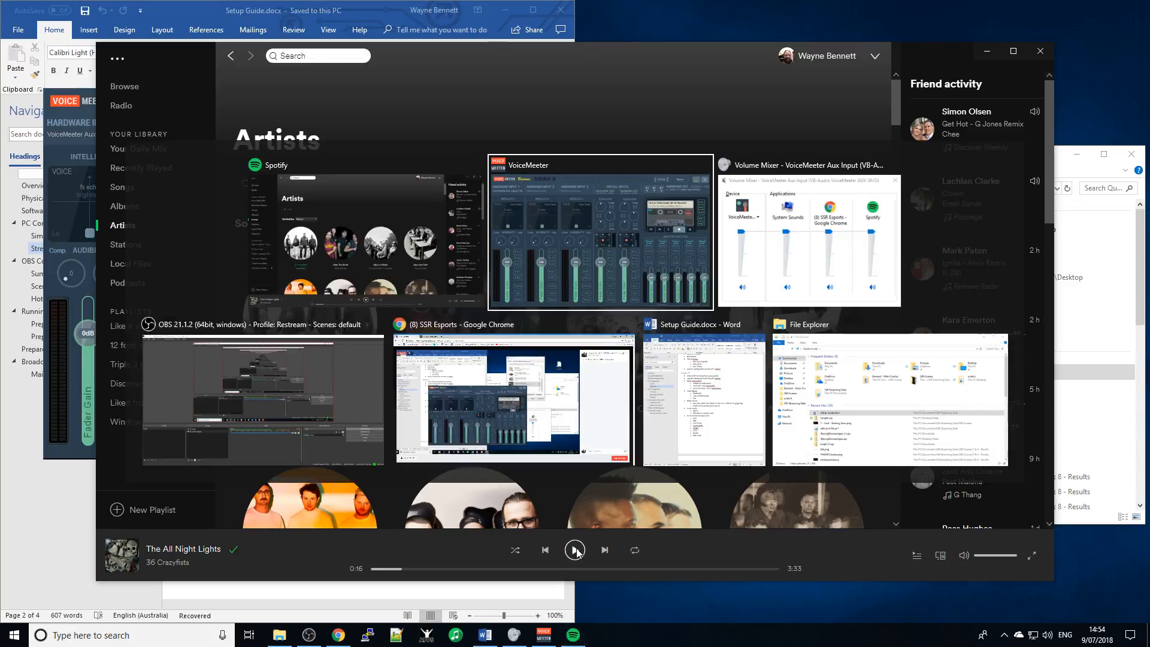
{"action": "key", "text": "alt+Tab"}
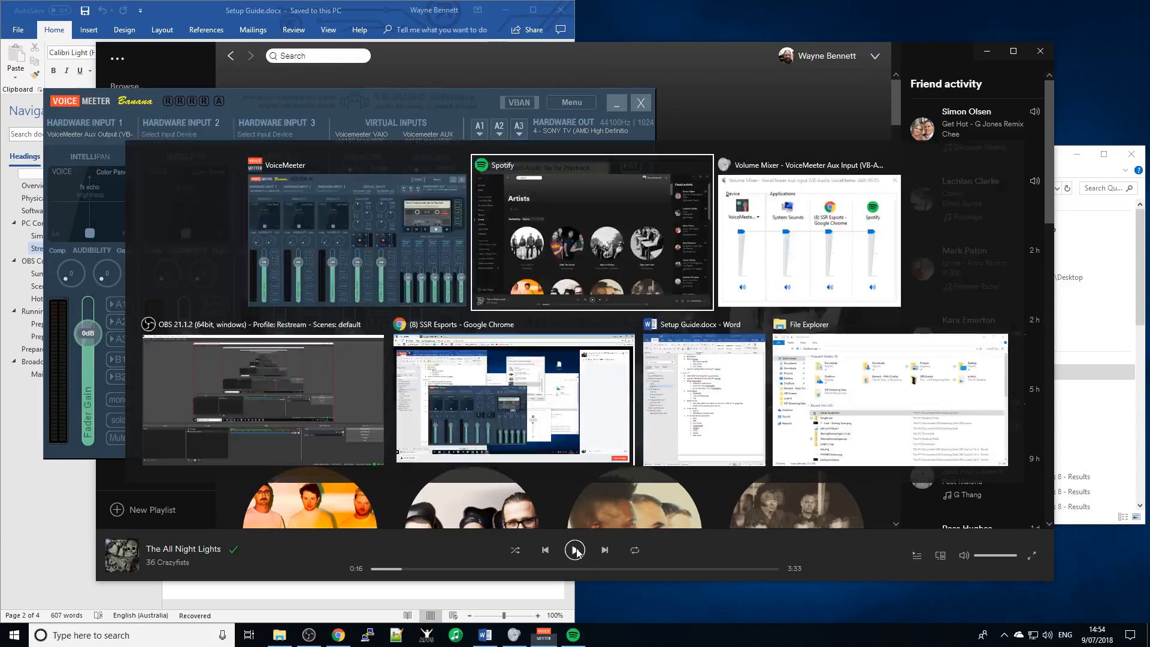
{"action": "left_click", "coordinate": [575, 551]}
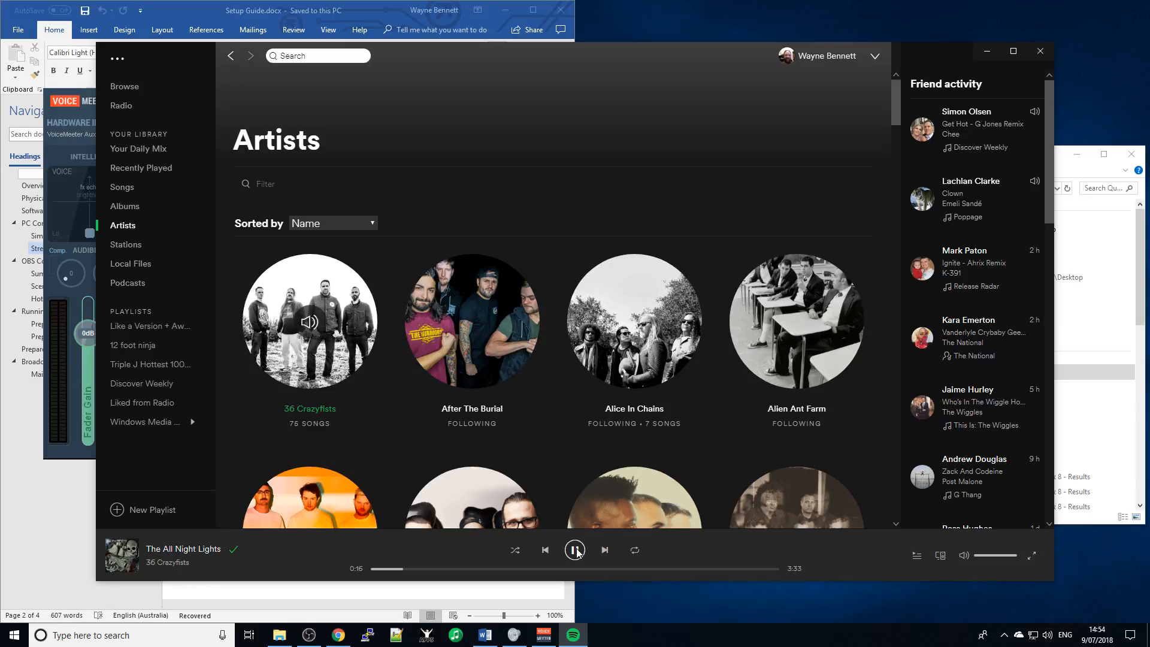
{"action": "key", "text": "alt+Tab"}
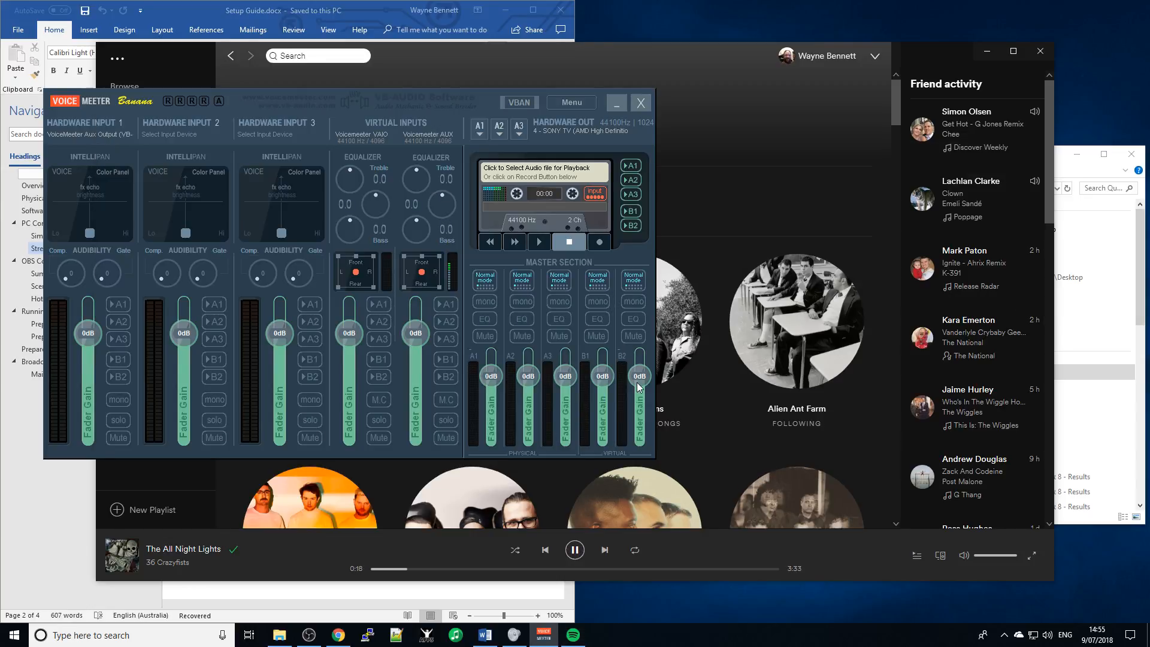
- Toggle A1, B1 and B2 on the Voicemeeter AUX strip so only B2 stays on
{"action": "left_click", "coordinate": [987, 52]}
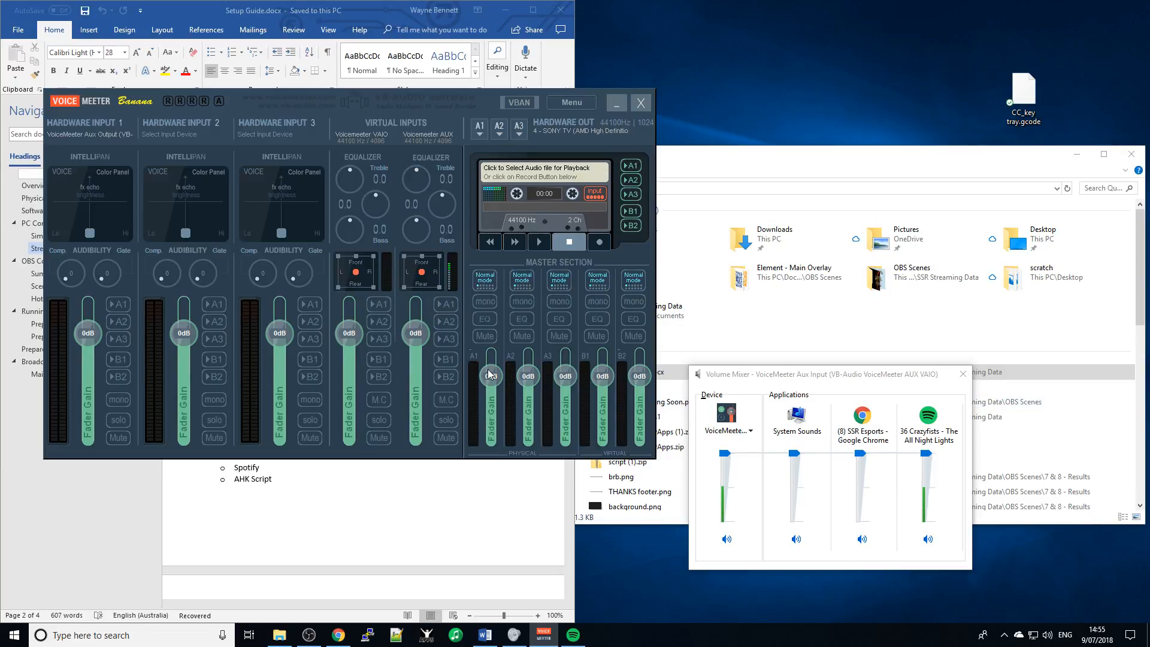
{"action": "left_click", "coordinate": [446, 305]}
{"action": "left_click", "coordinate": [445, 304]}
{"action": "left_click", "coordinate": [447, 359]}
{"action": "left_click", "coordinate": [444, 378]}
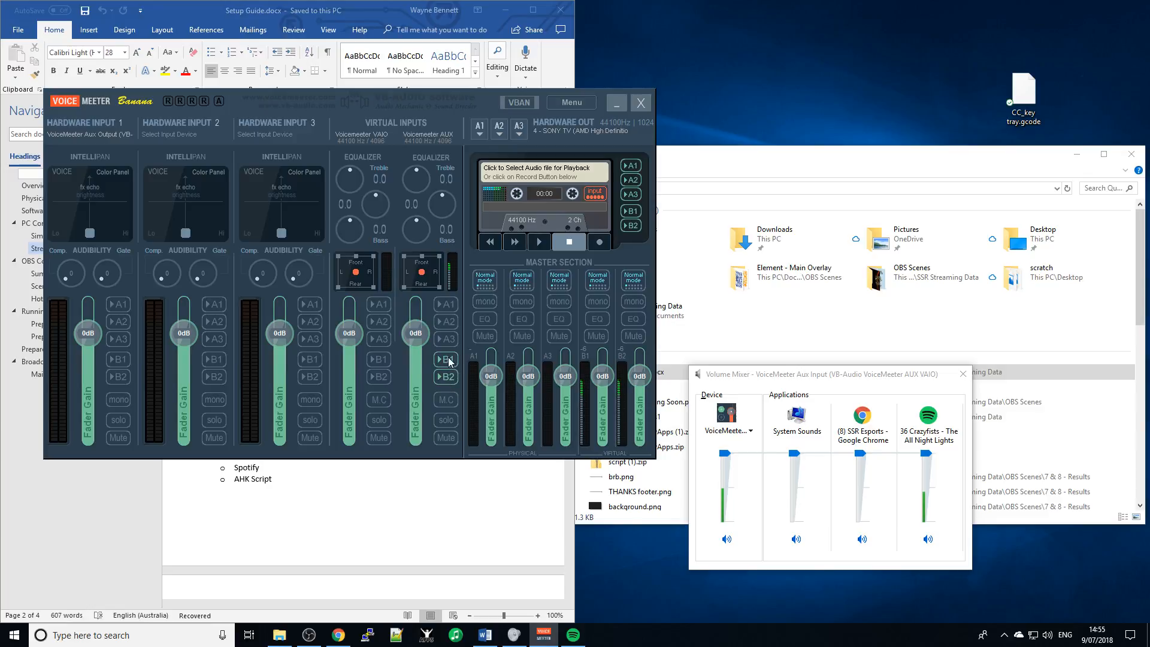
{"action": "left_click", "coordinate": [448, 360]}
{"action": "left_click", "coordinate": [452, 376]}
{"action": "left_click", "coordinate": [453, 376]}
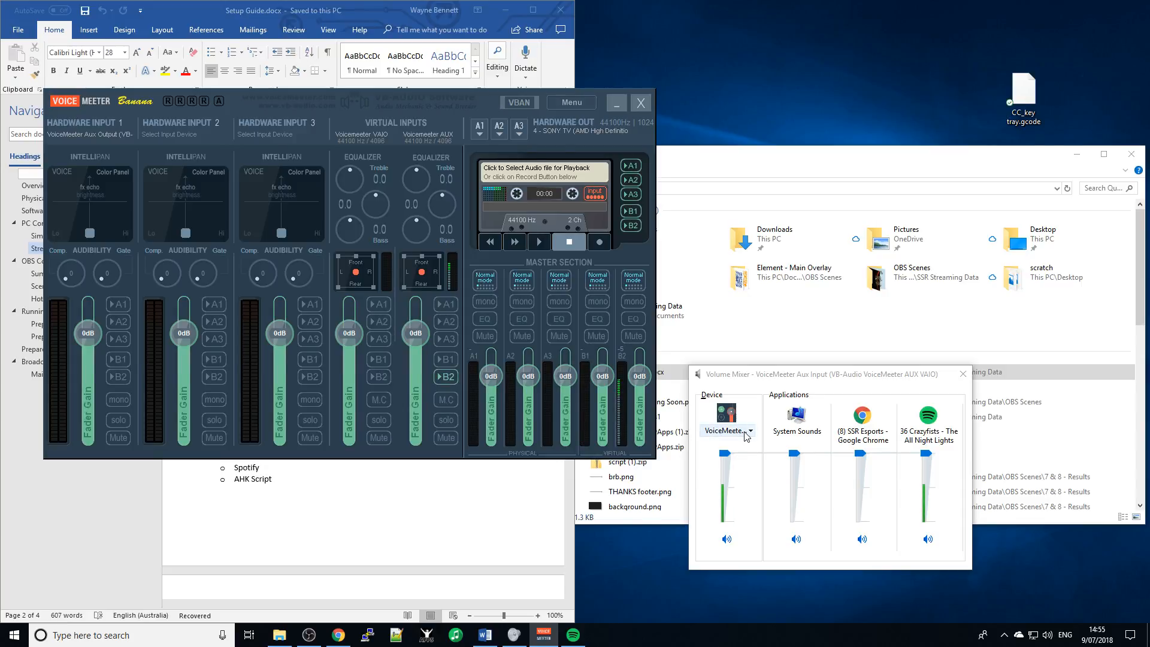
{"action": "left_click", "coordinate": [746, 432]}
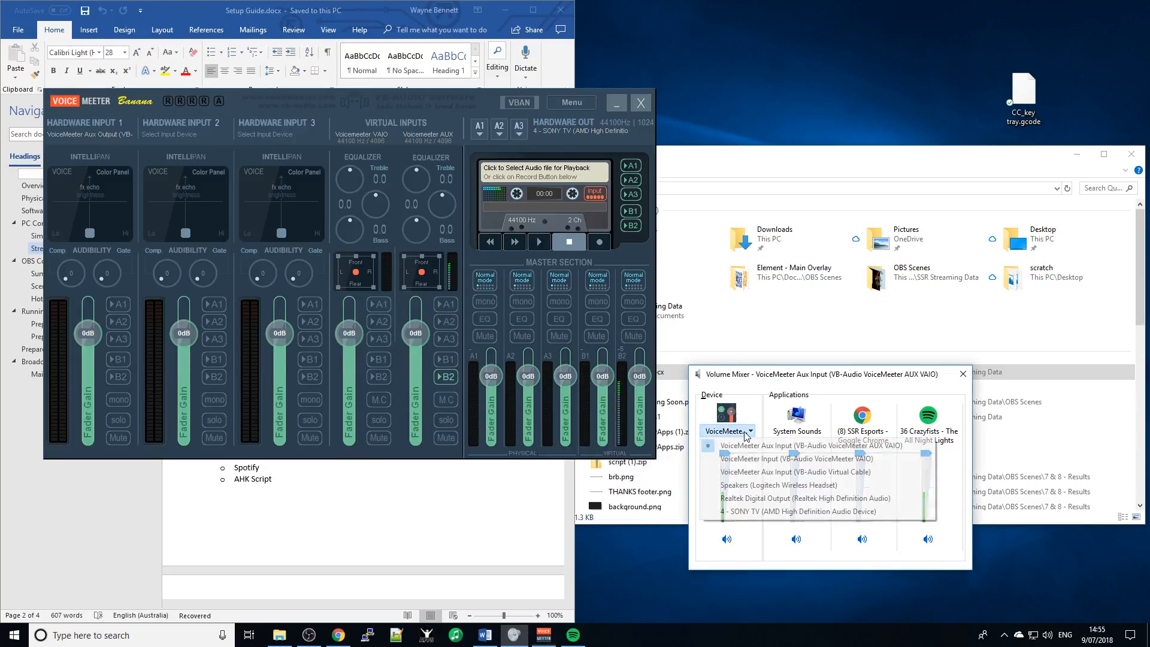
- Send AUX to B1 and compare the VoiceMeeter devices' app volumes in the Volume Mixer
{"action": "left_click", "coordinate": [766, 458]}
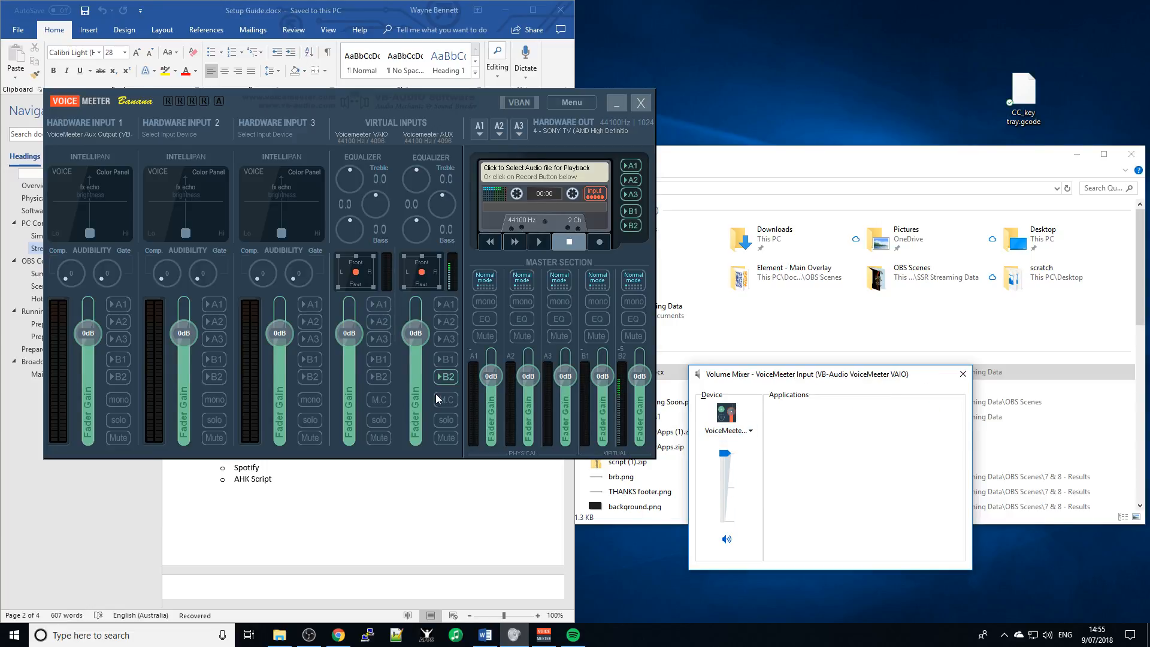
{"action": "left_click", "coordinate": [448, 361]}
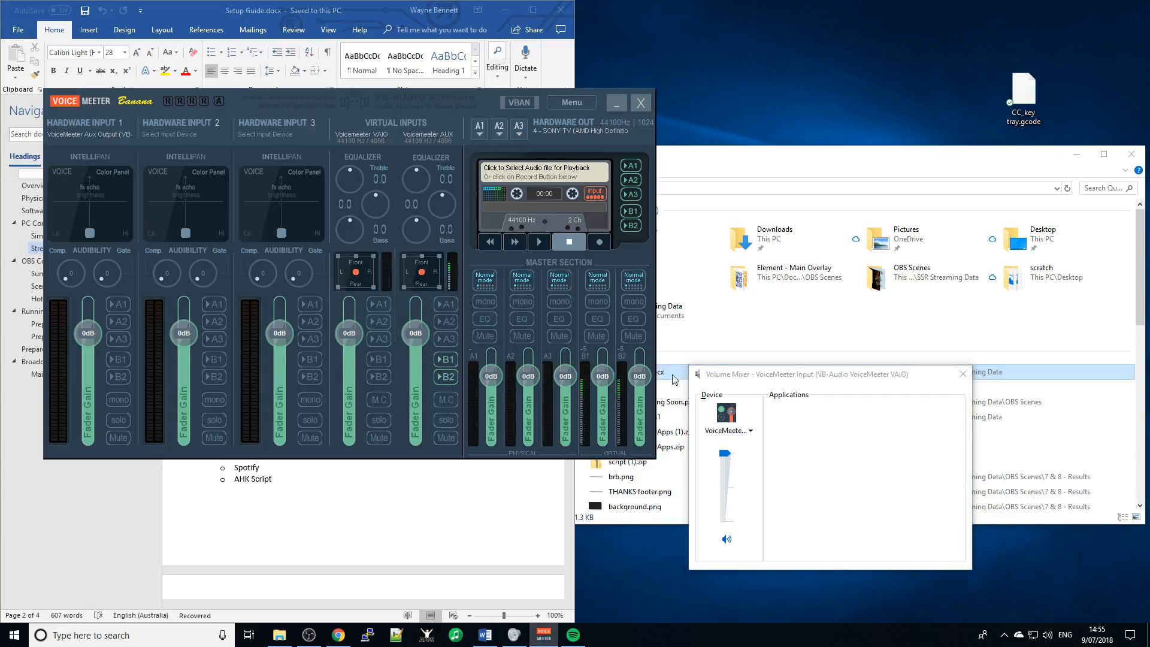
{"action": "left_click", "coordinate": [746, 436]}
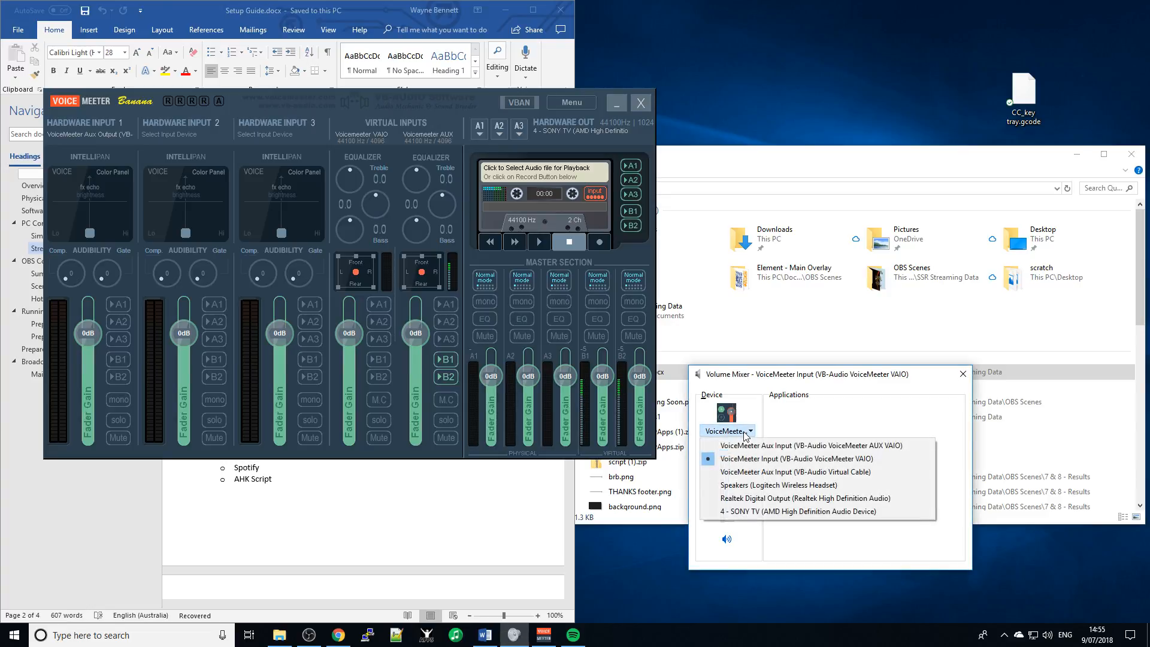
{"action": "left_click", "coordinate": [746, 448]}
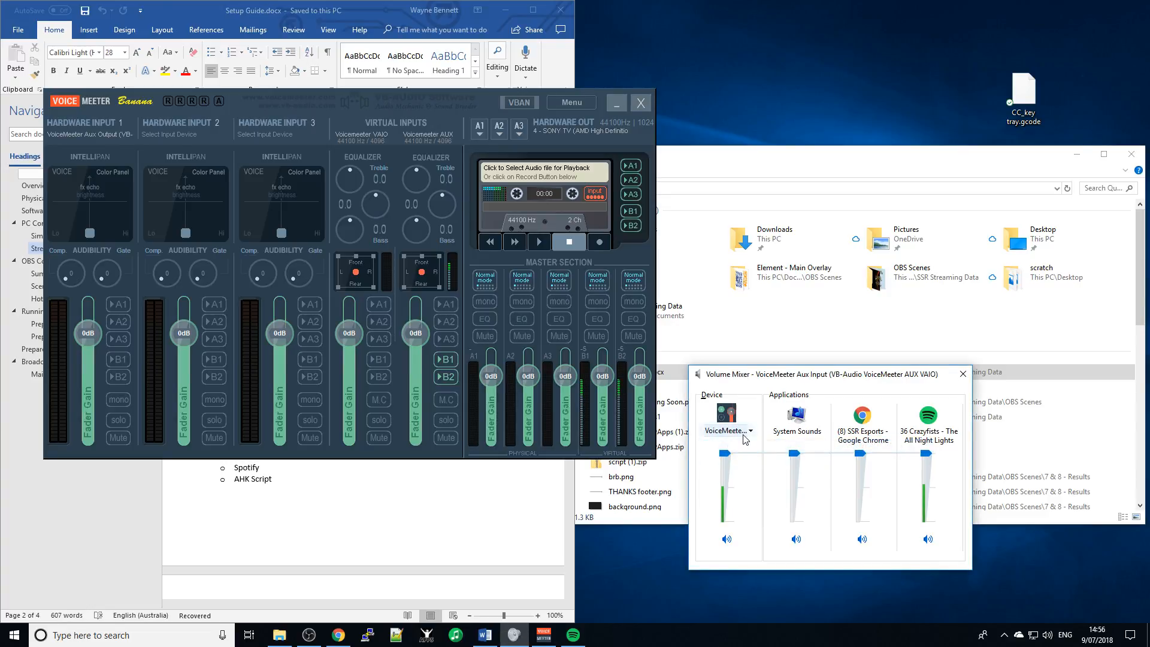
{"action": "left_click", "coordinate": [746, 434]}
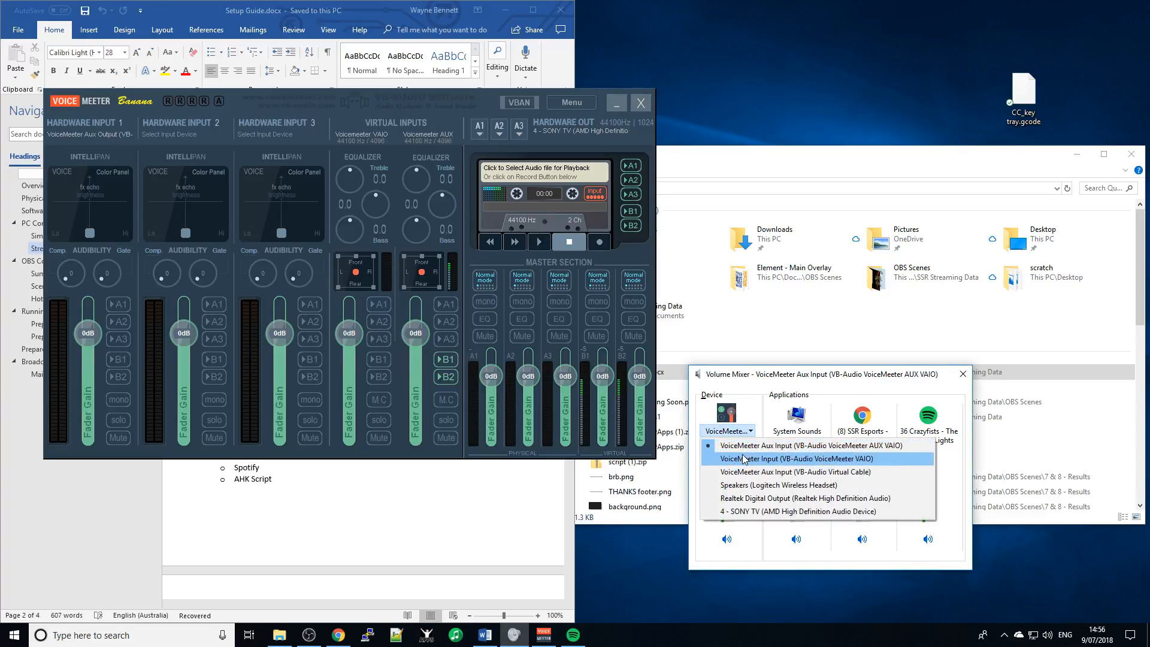
{"action": "left_click", "coordinate": [745, 458]}
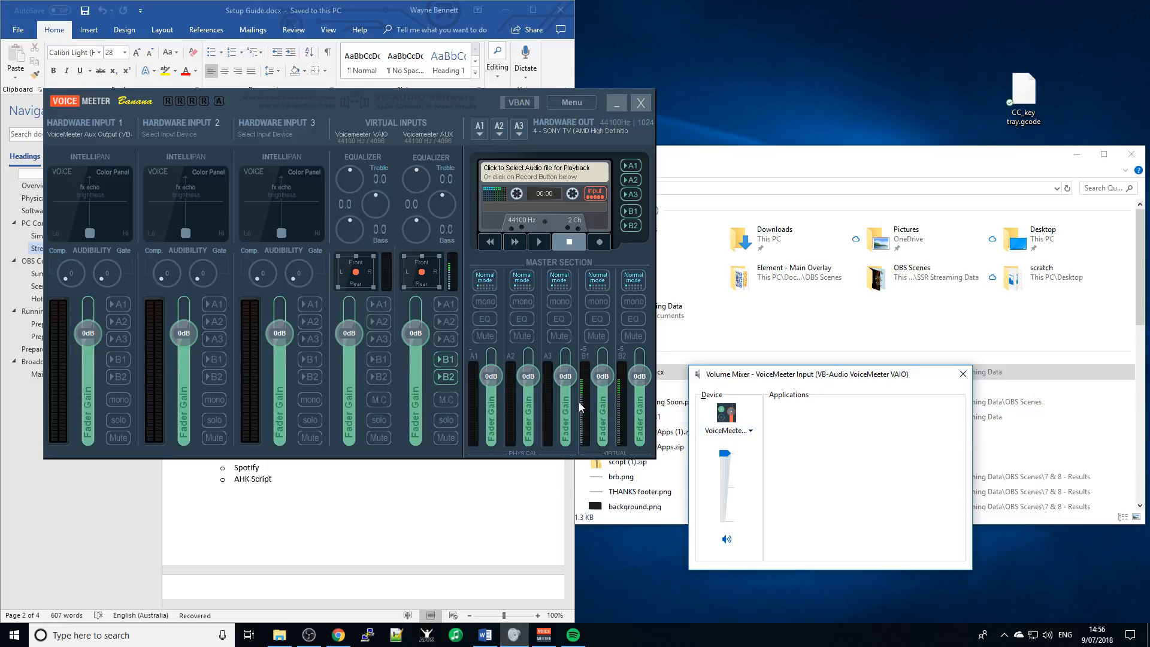
{"action": "left_click", "coordinate": [750, 436]}
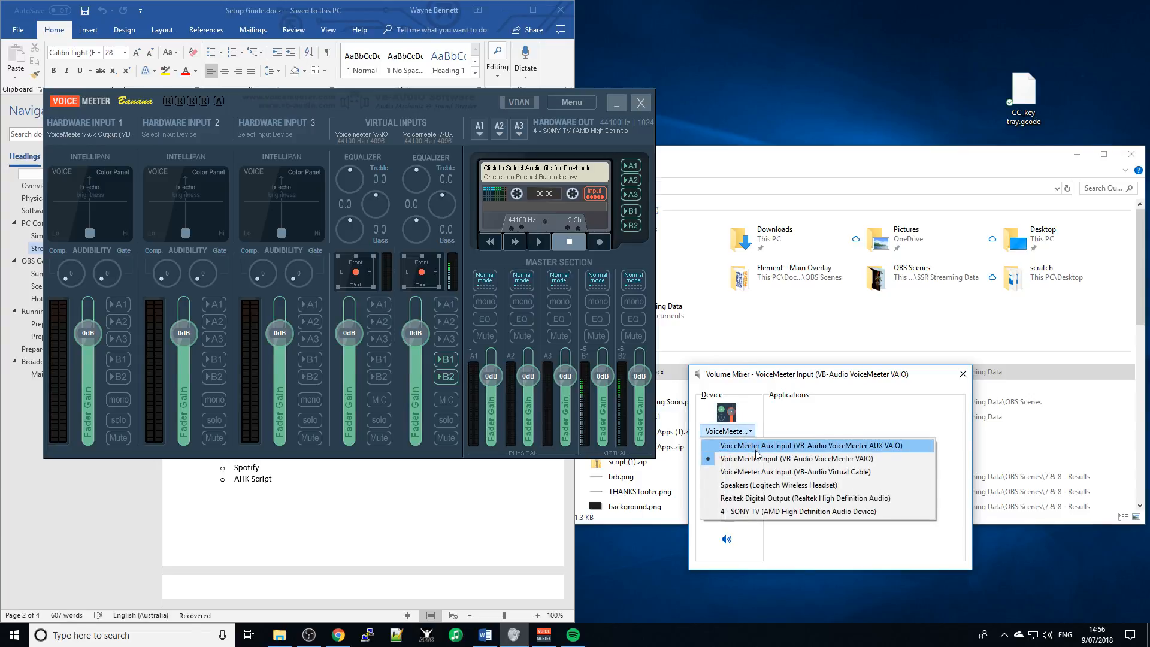
{"action": "left_click", "coordinate": [772, 472]}
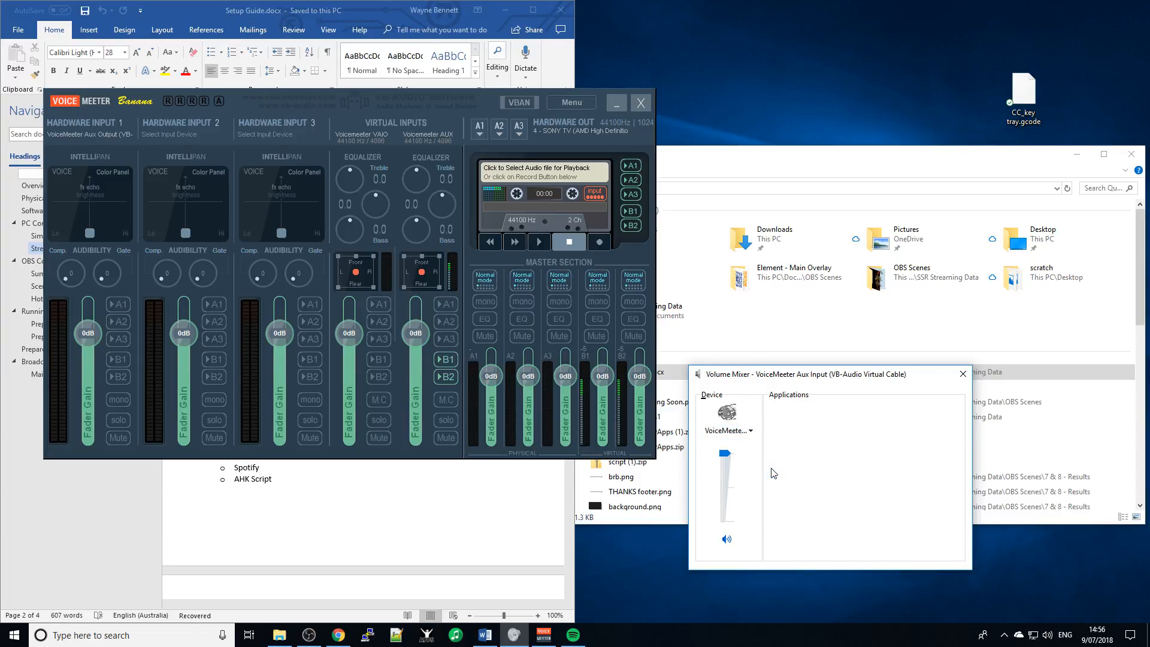
{"action": "left_click", "coordinate": [717, 434]}
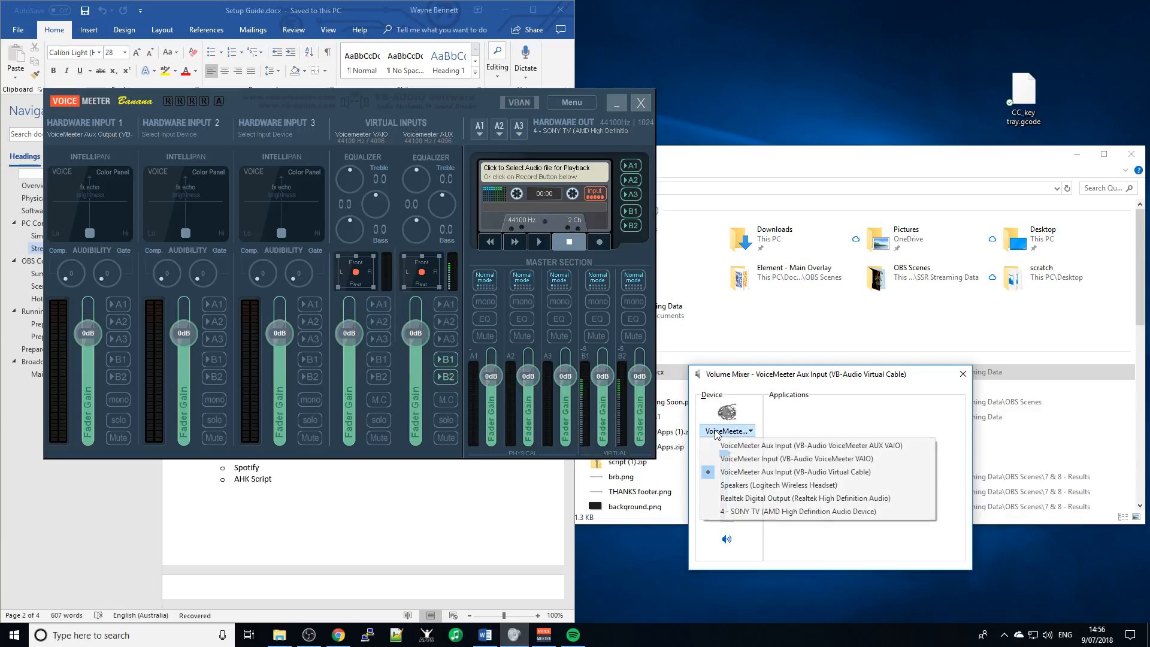
{"action": "left_click", "coordinate": [768, 447]}
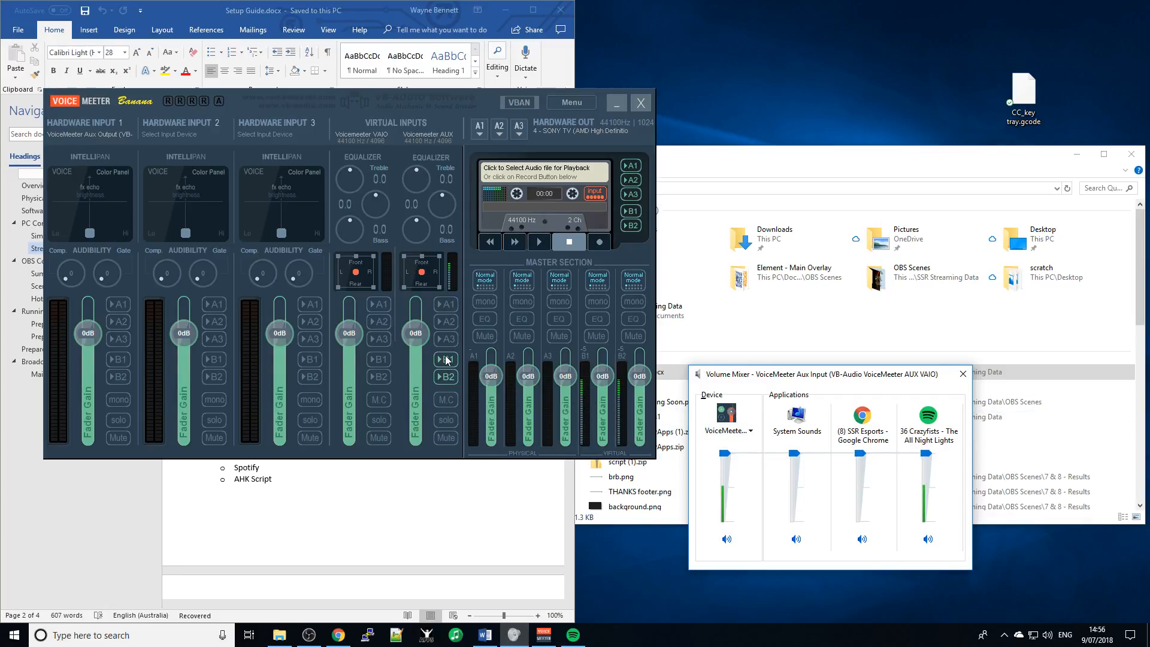
- Turn off B1 on the AUX strip and route the VAIO strip to bus B1
{"action": "left_click", "coordinate": [446, 376]}
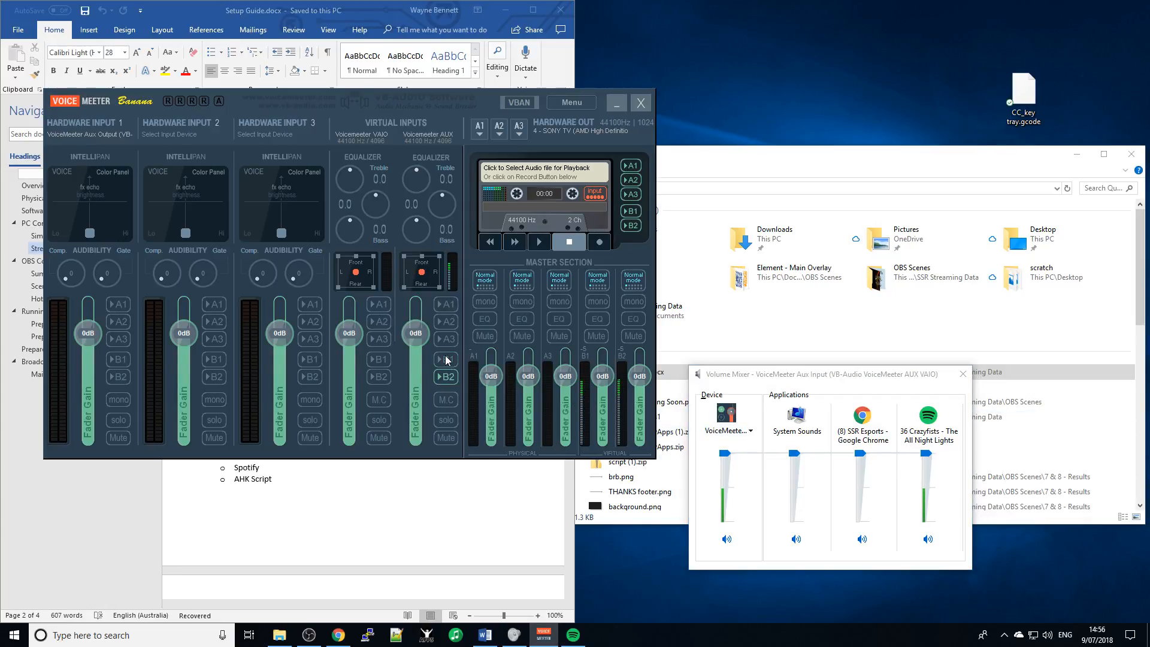
{"action": "left_click", "coordinate": [380, 361]}
{"action": "left_click", "coordinate": [1005, 636]}
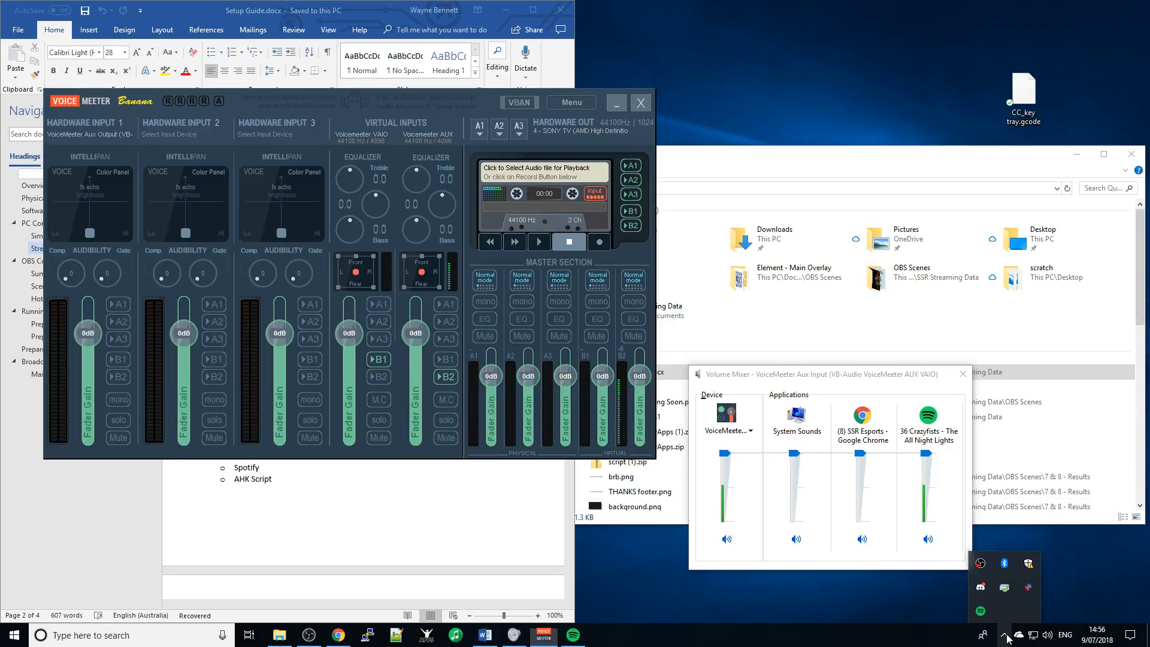
- Set Discord's Voice & Video output device to VoiceMeeter Input (VAIO), then close settings
{"action": "left_click", "coordinate": [981, 587]}
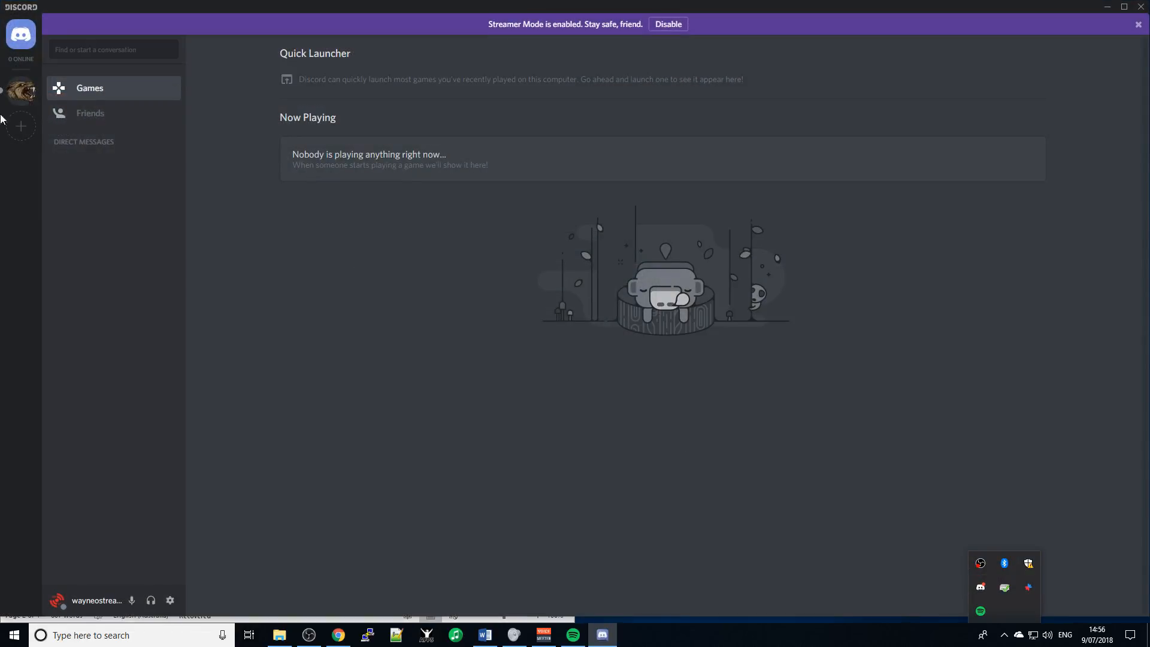
{"action": "left_click", "coordinate": [171, 601]}
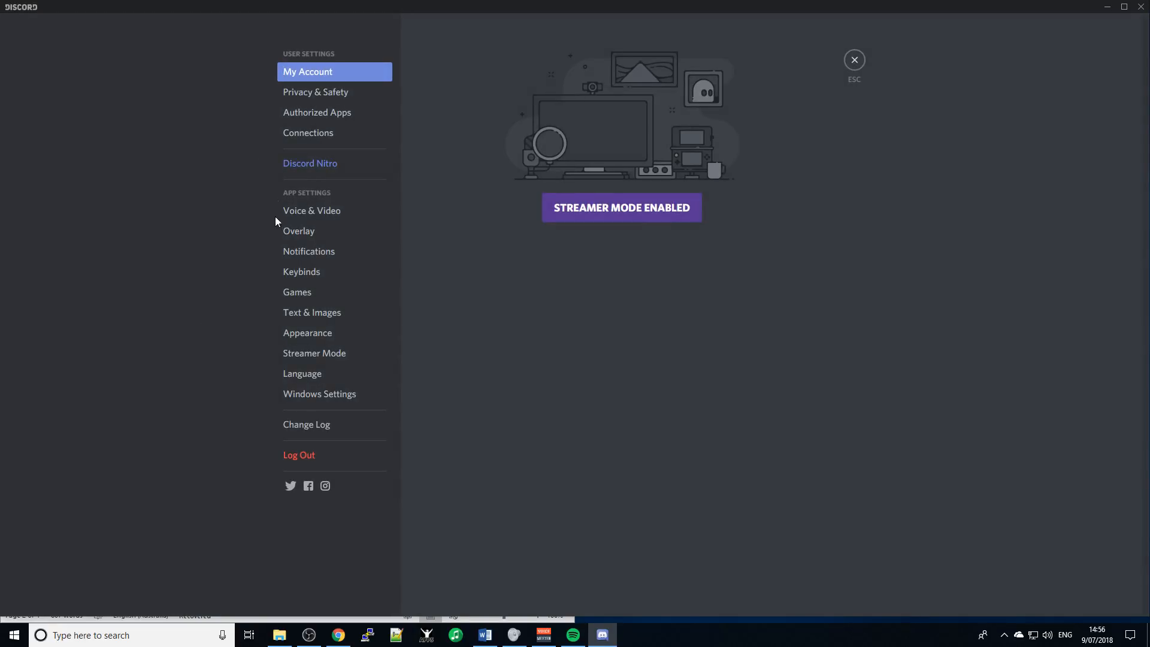
{"action": "left_click", "coordinate": [299, 216]}
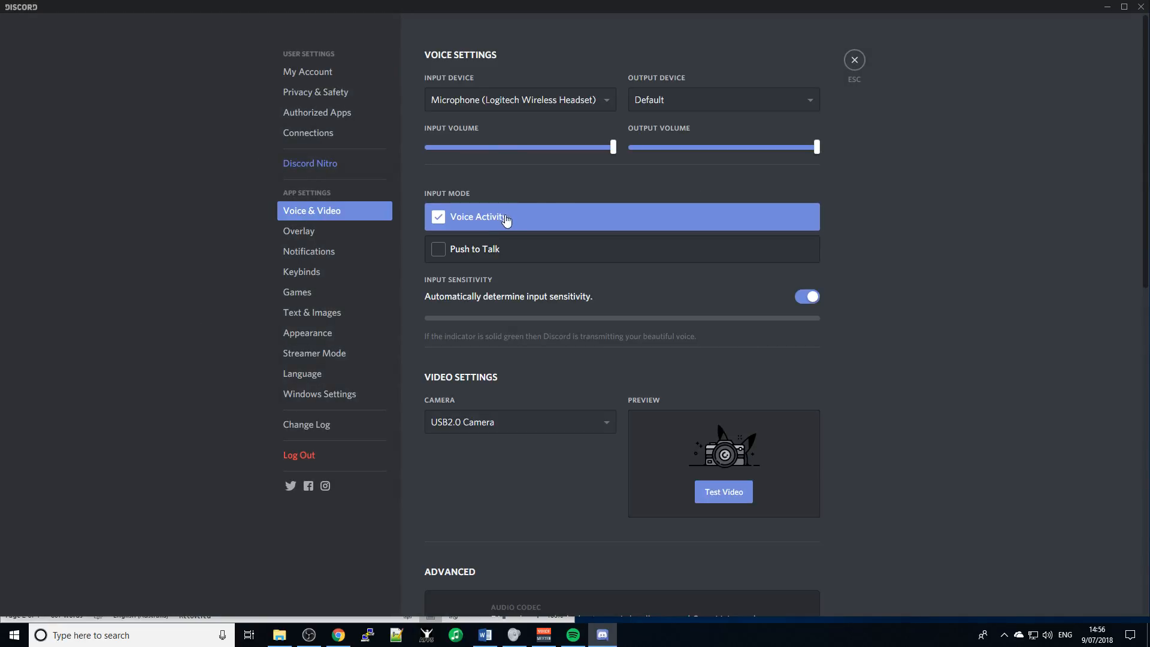
{"action": "left_click", "coordinate": [714, 94]}
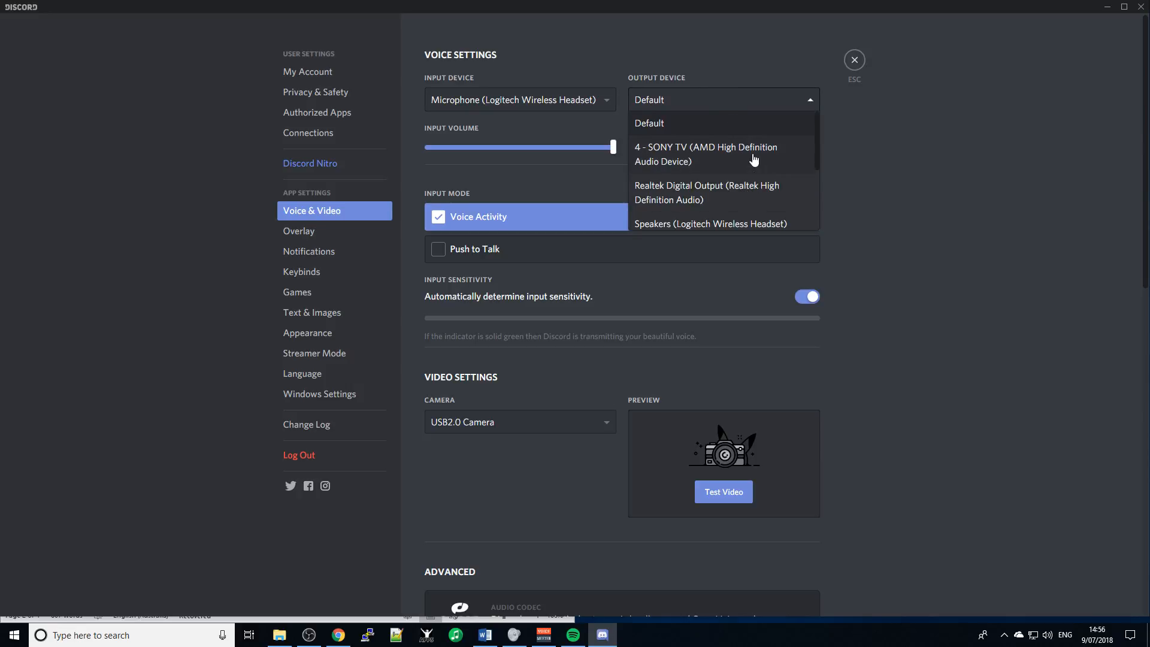
{"action": "scroll", "coordinate": [754, 157], "scroll_direction": "down", "scroll_amount": 5}
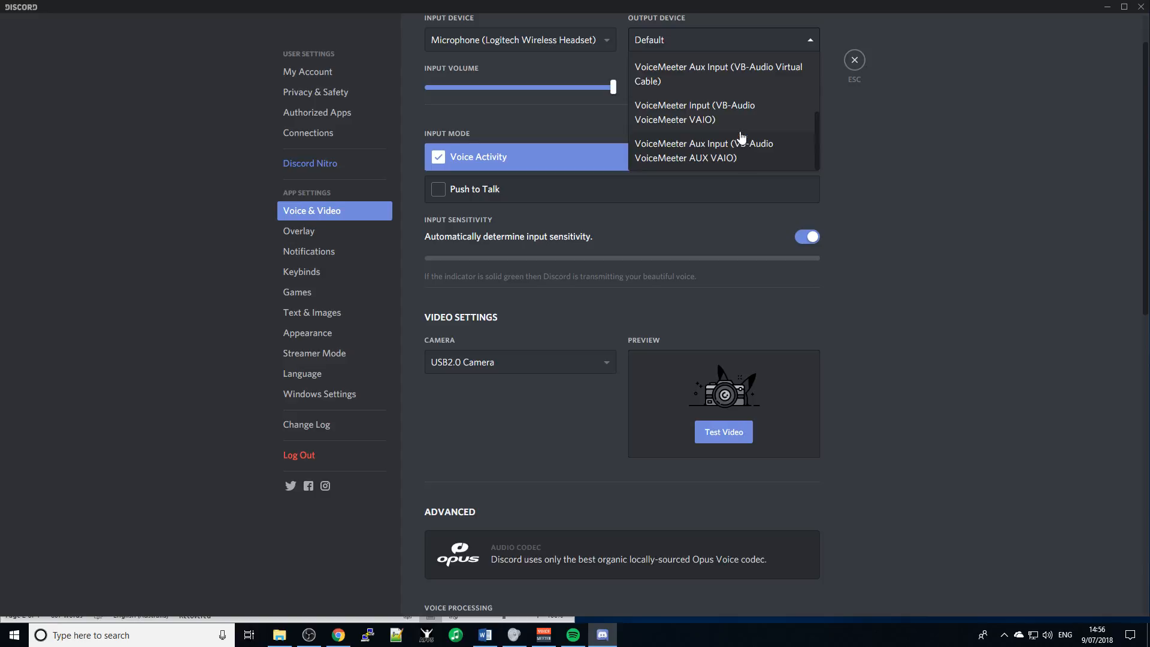
{"action": "left_click", "coordinate": [737, 114]}
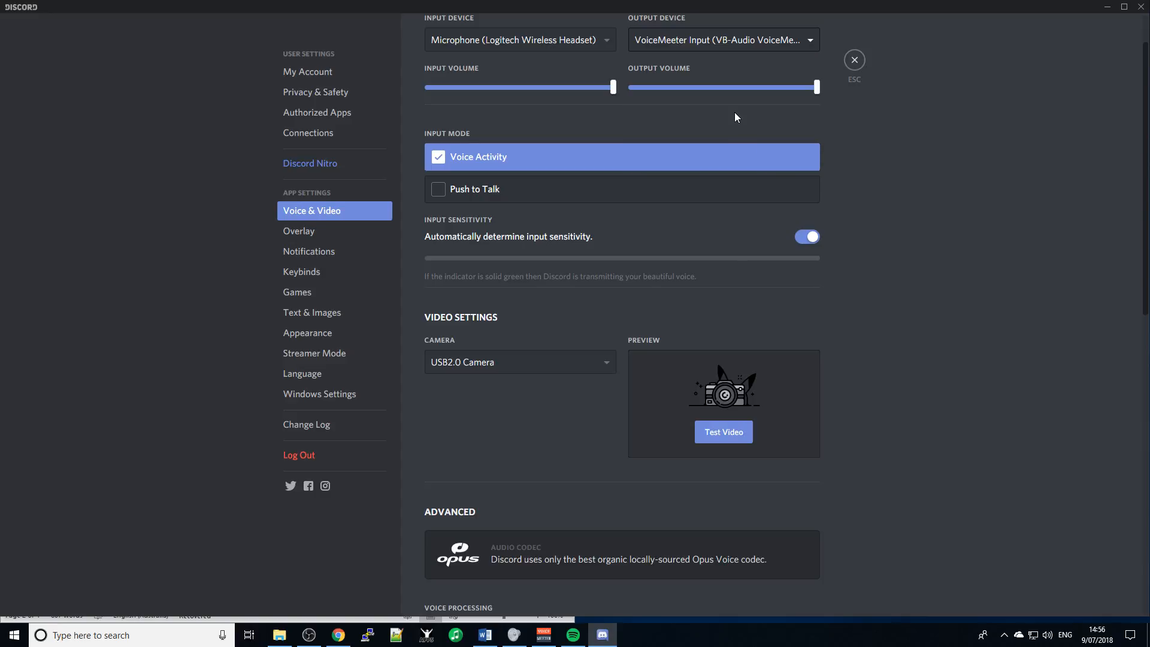
{"action": "left_click", "coordinate": [856, 61]}
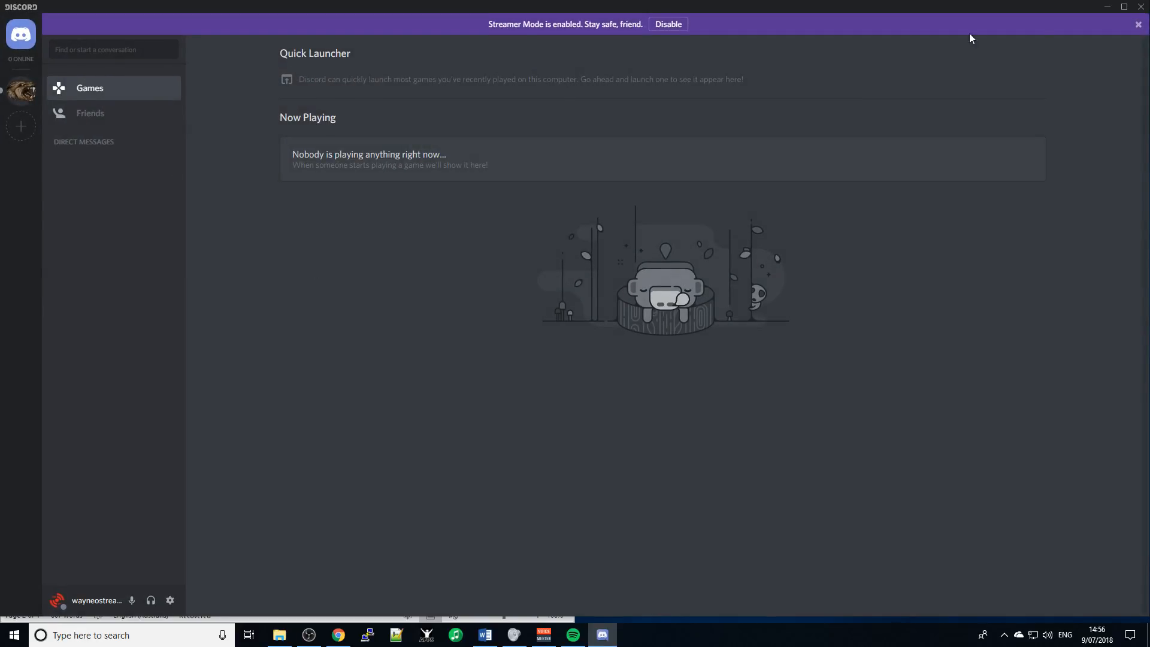
- Close the Discord window from its title bar
{"action": "left_click", "coordinate": [1142, 8]}
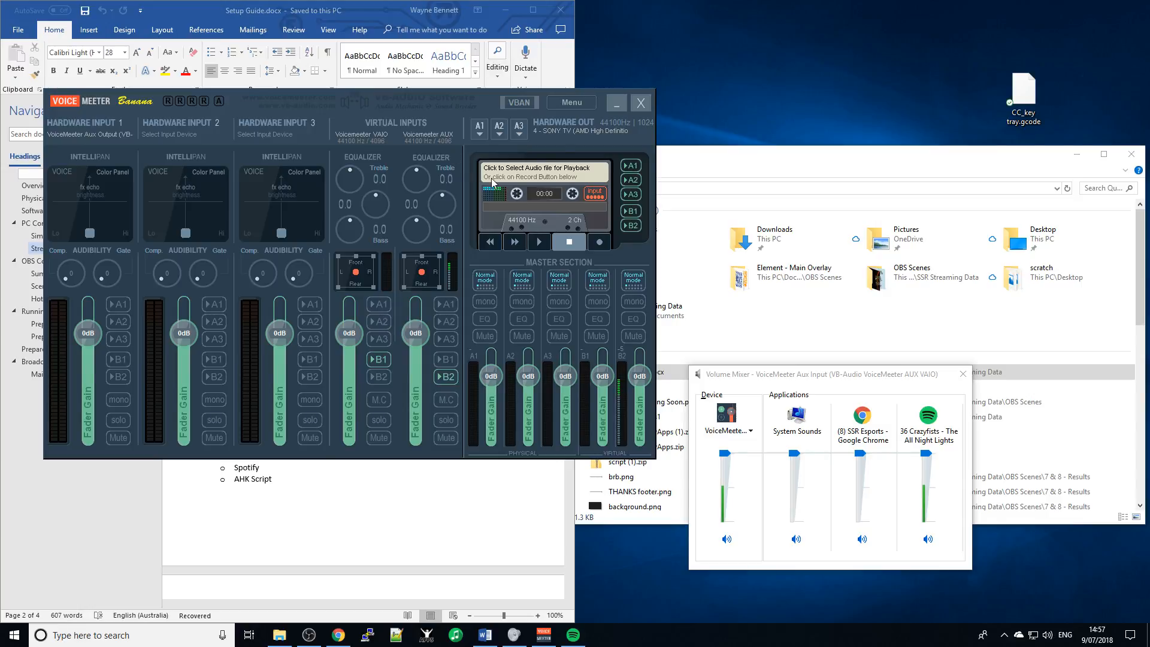
- Bring up the Volume Mixer and switch its device between VoiceMeeter VAIO and Aux
{"action": "key", "text": "alt+Tab"}
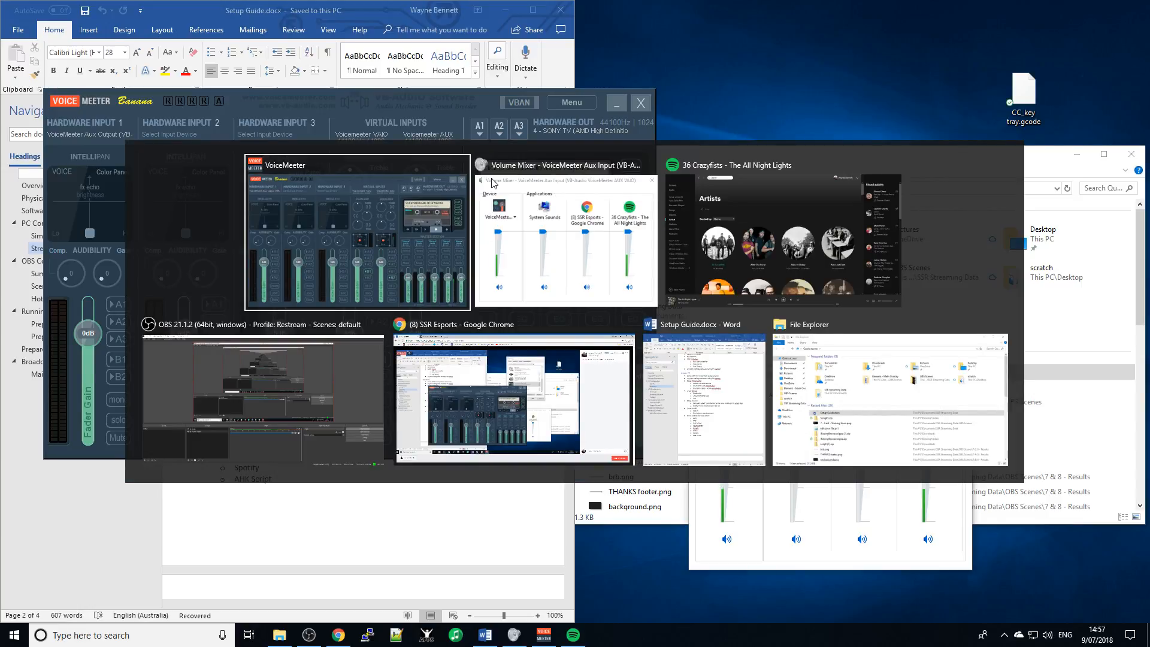
{"action": "left_click", "coordinate": [492, 182]}
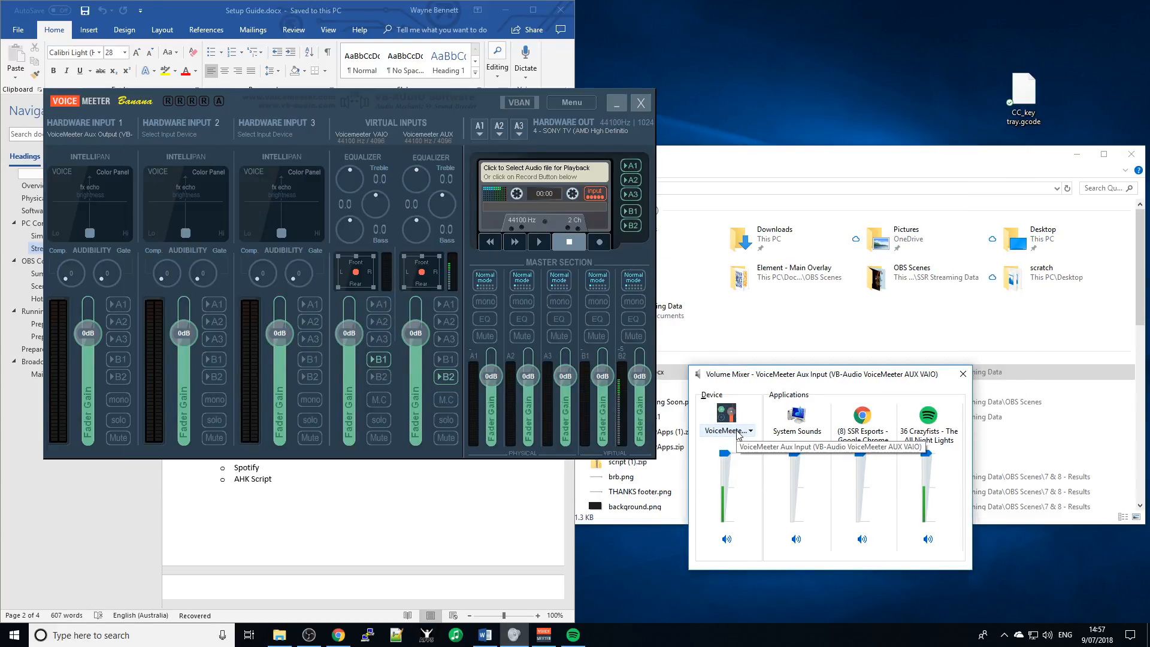
{"action": "left_click", "coordinate": [742, 432]}
{"action": "left_click", "coordinate": [749, 459]}
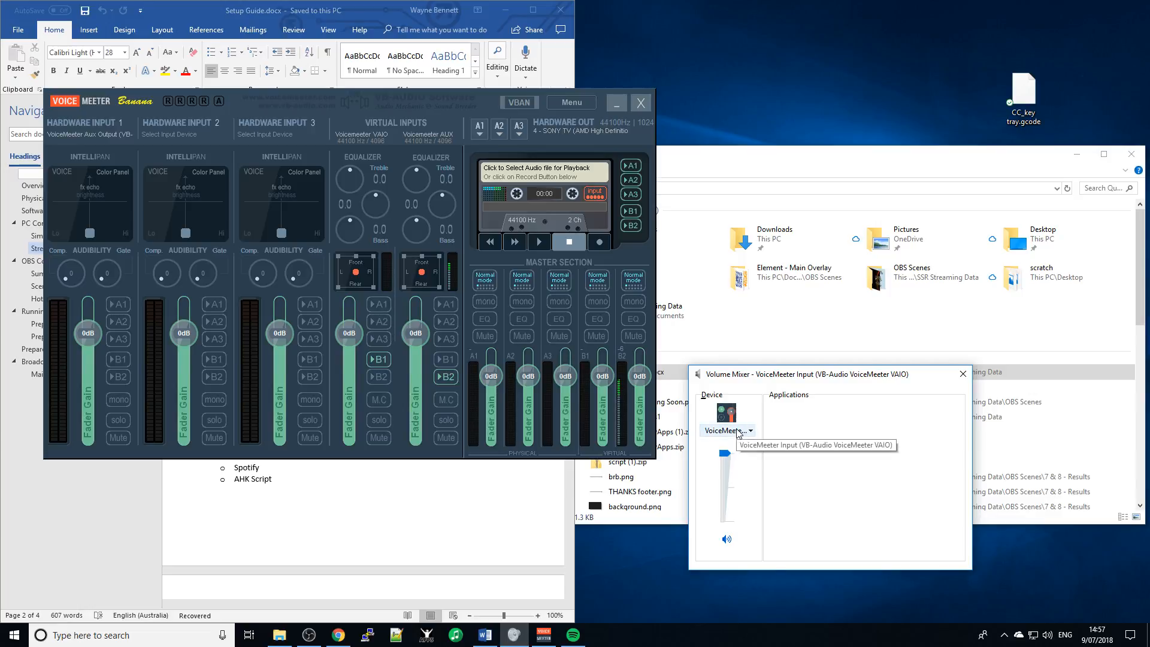
{"action": "left_click", "coordinate": [749, 431]}
{"action": "left_click", "coordinate": [754, 473]}
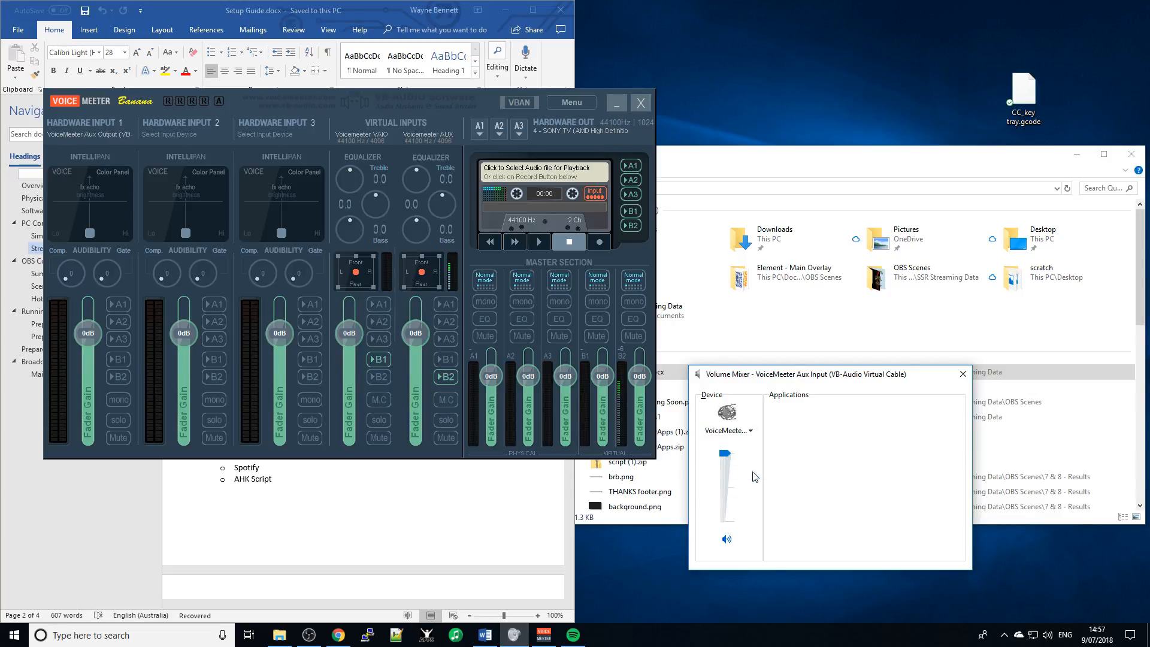
- Close Voicemeeter Banana and relaunch it from the taskbar
{"action": "left_click", "coordinate": [644, 105]}
{"action": "left_click", "coordinate": [643, 104]}
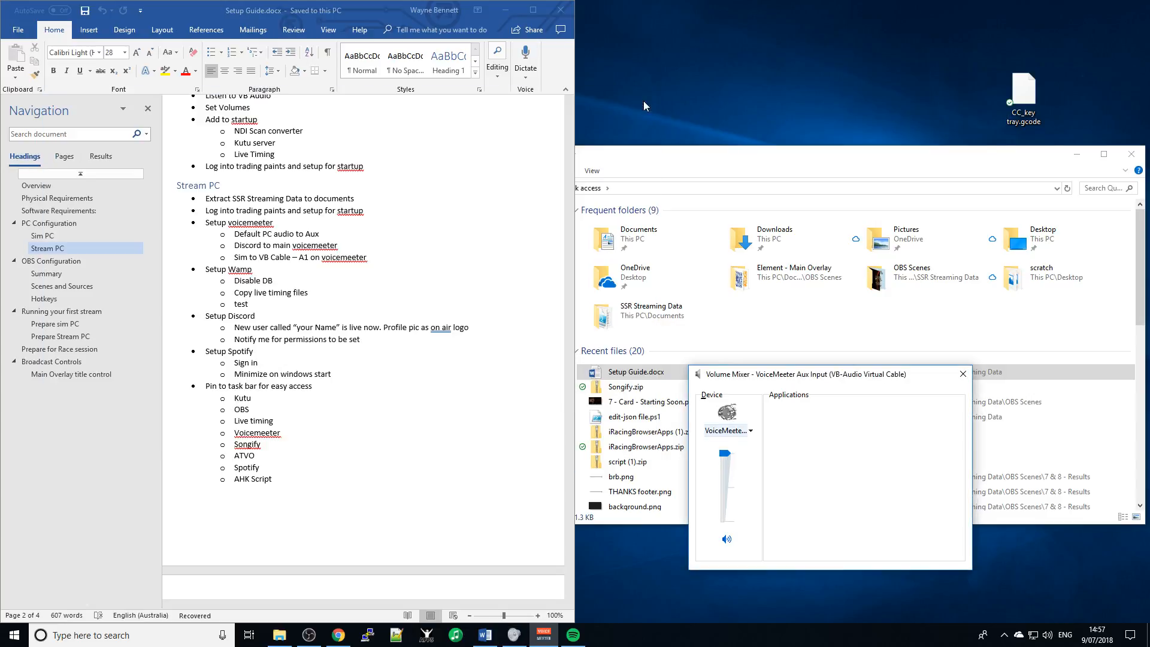
{"action": "left_click", "coordinate": [1002, 638]}
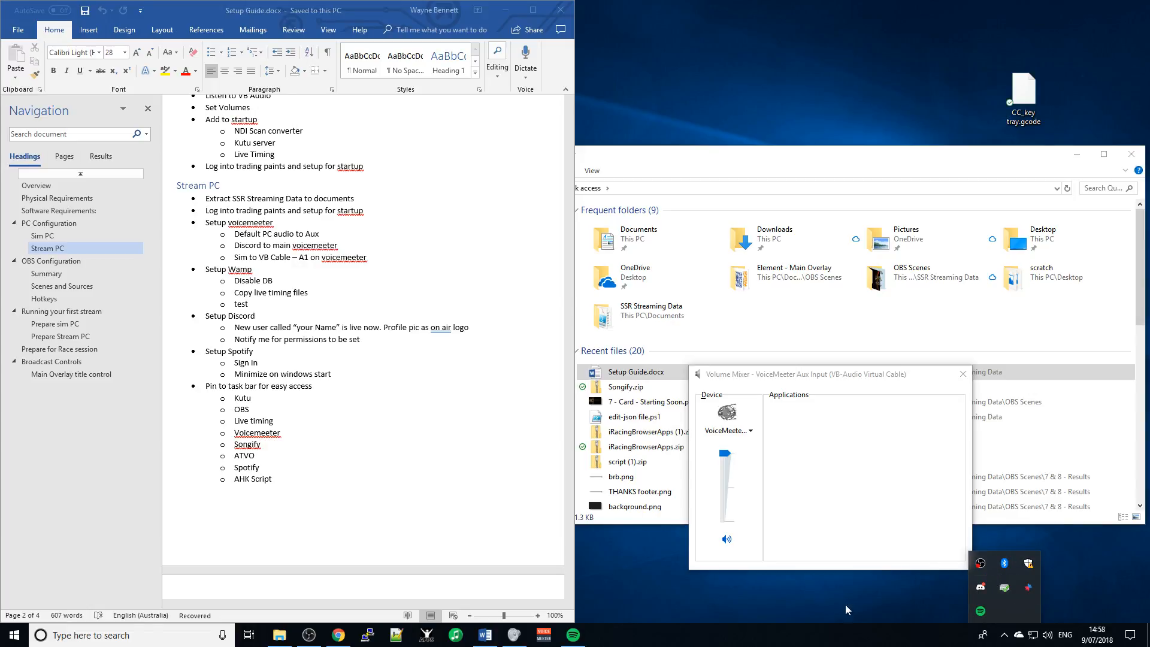
{"action": "left_click", "coordinate": [792, 614]}
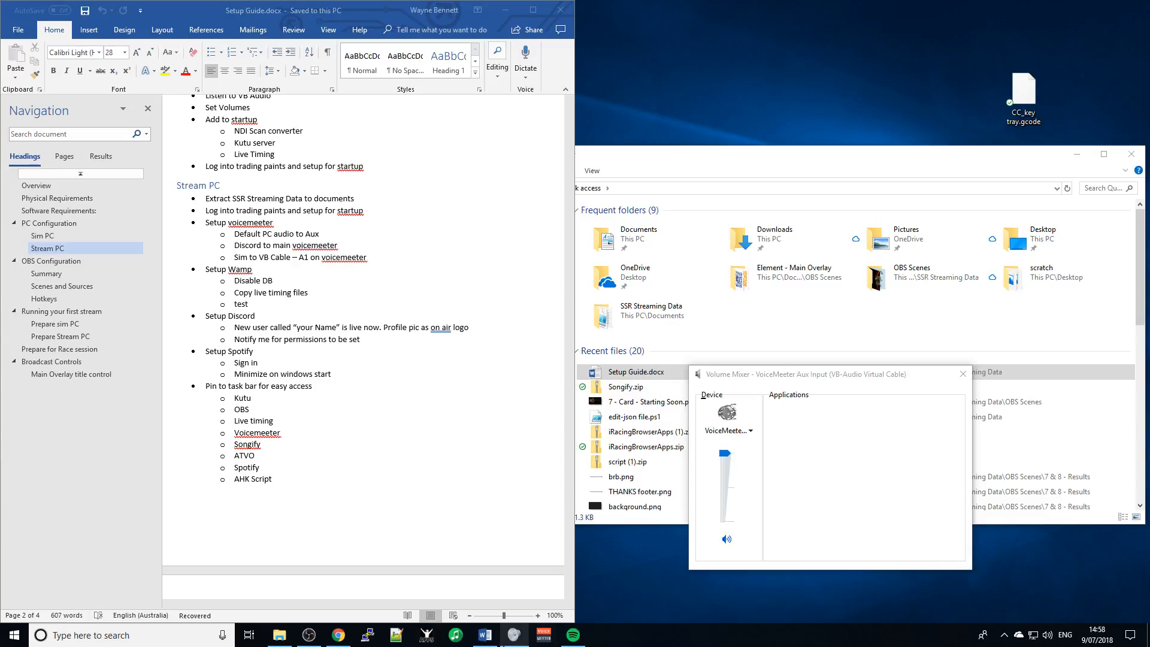
{"action": "left_click", "coordinate": [543, 637]}
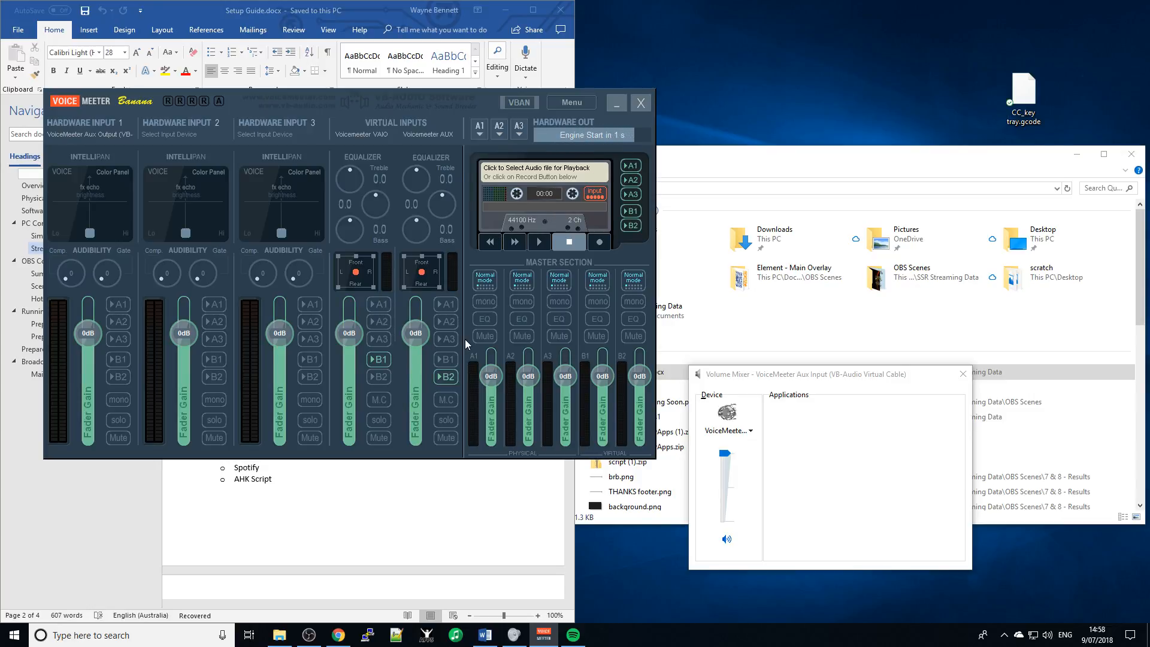
- Set the Volume Mixer device back to VoiceMeeter Input (VAIO)
{"action": "left_click", "coordinate": [743, 431]}
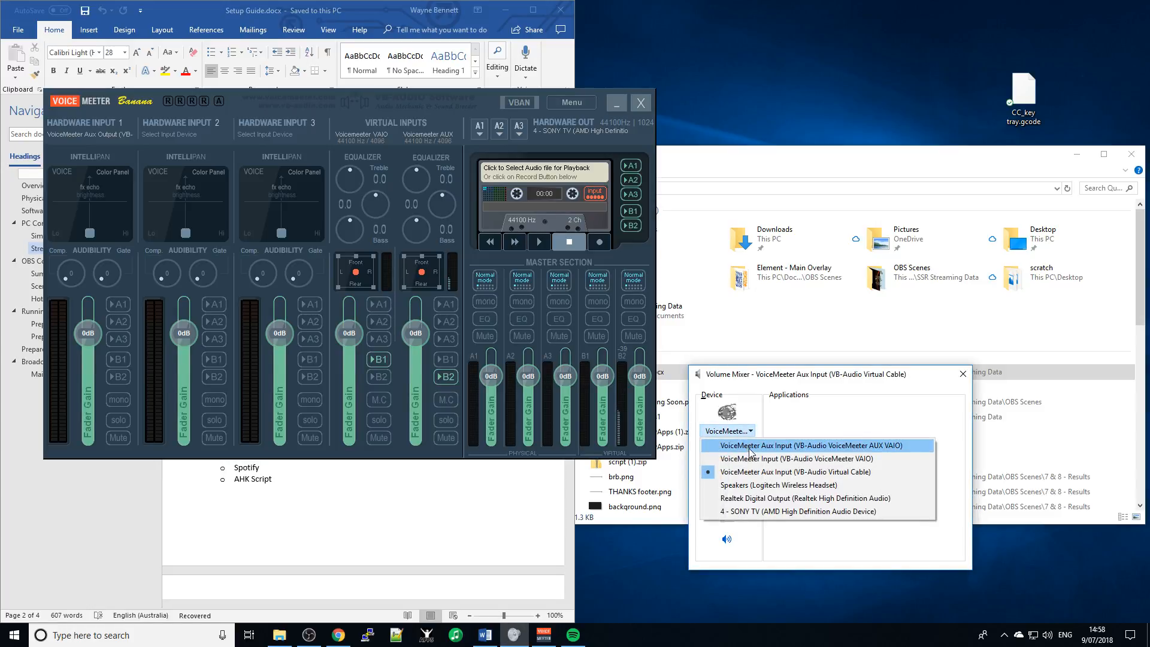
{"action": "left_click", "coordinate": [750, 446]}
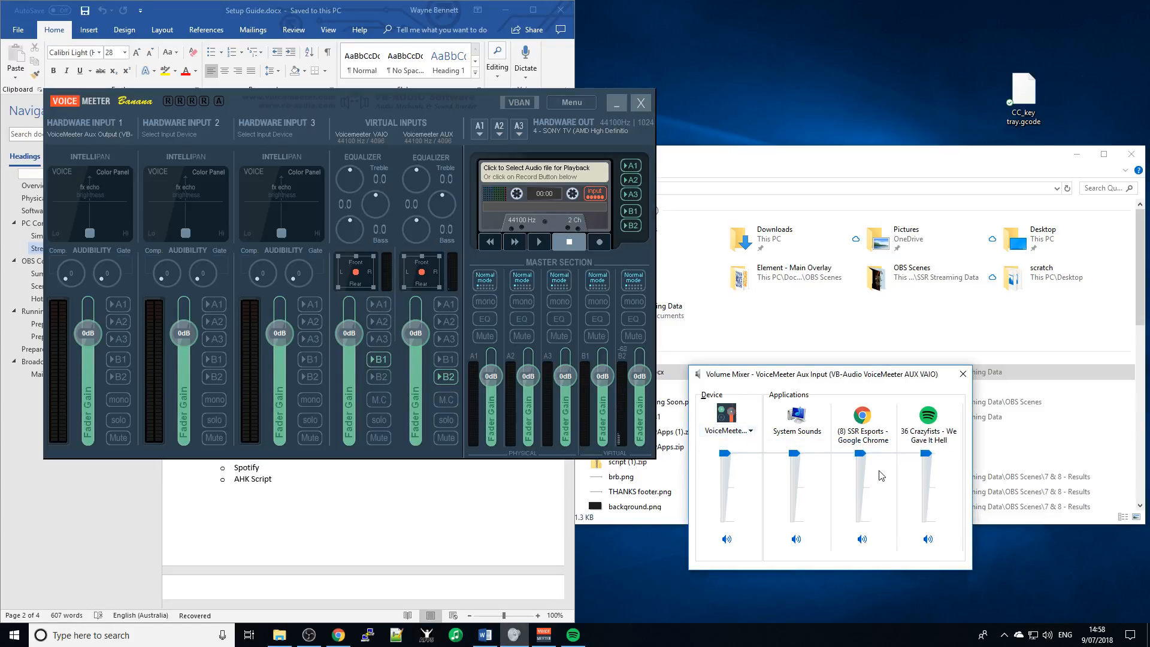
{"action": "left_click", "coordinate": [740, 432]}
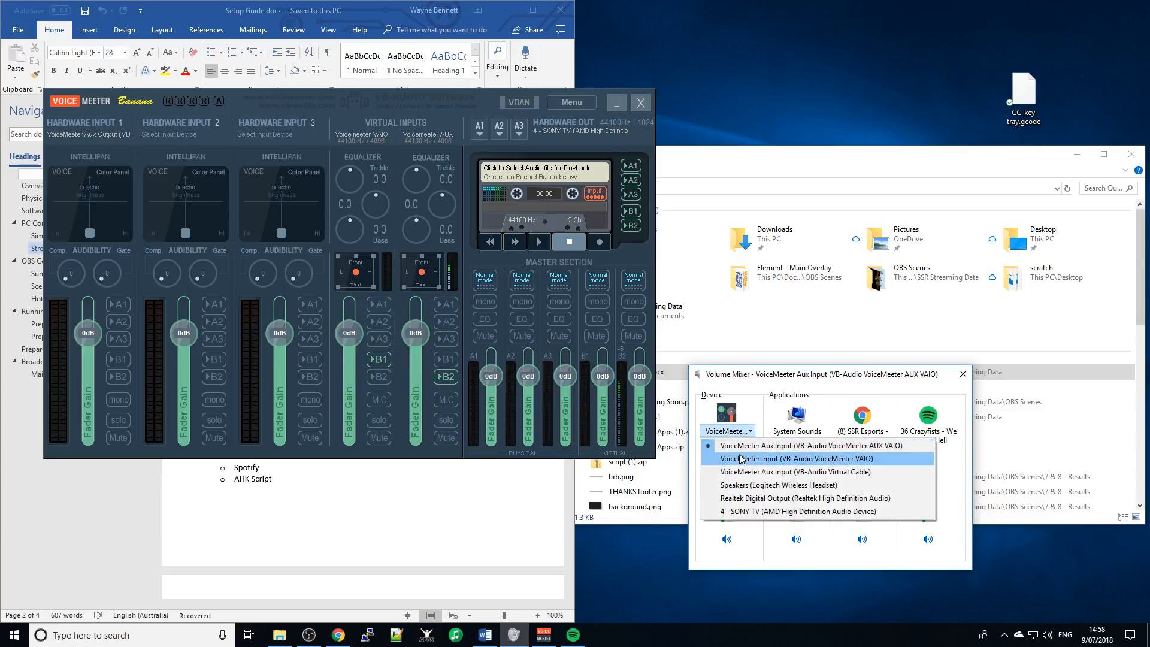
{"action": "left_click", "coordinate": [742, 460]}
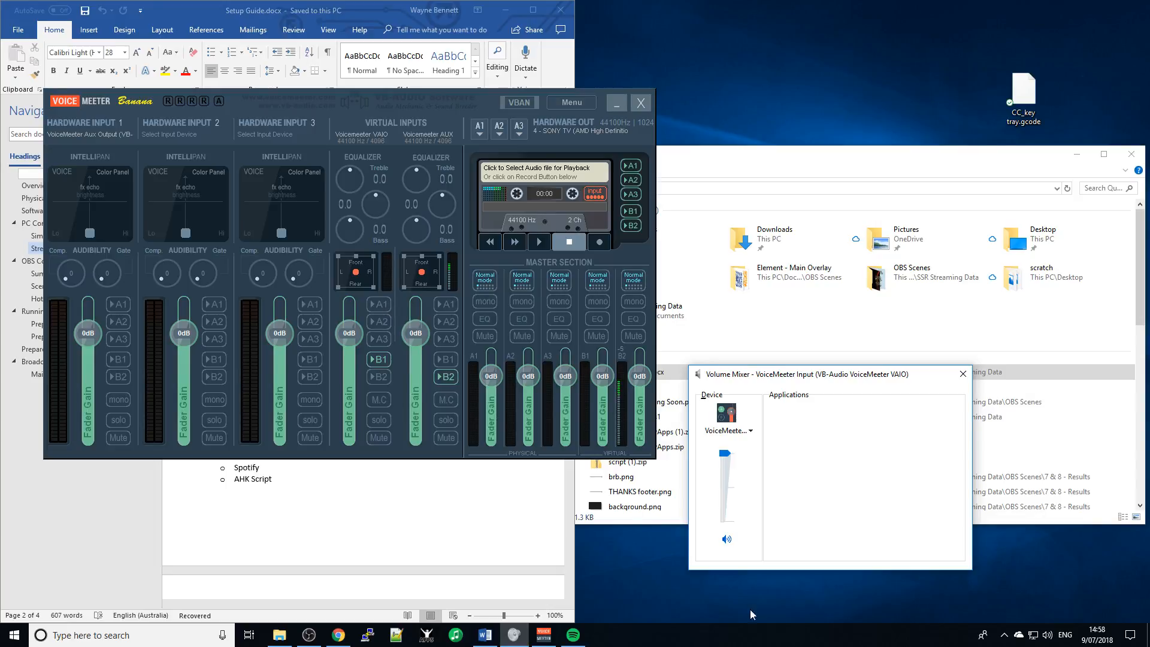
- Open Discord from the tray, join SSR Esports' General voice channel, and dismiss the Push to Talk notice
{"action": "left_click", "coordinate": [1003, 636]}
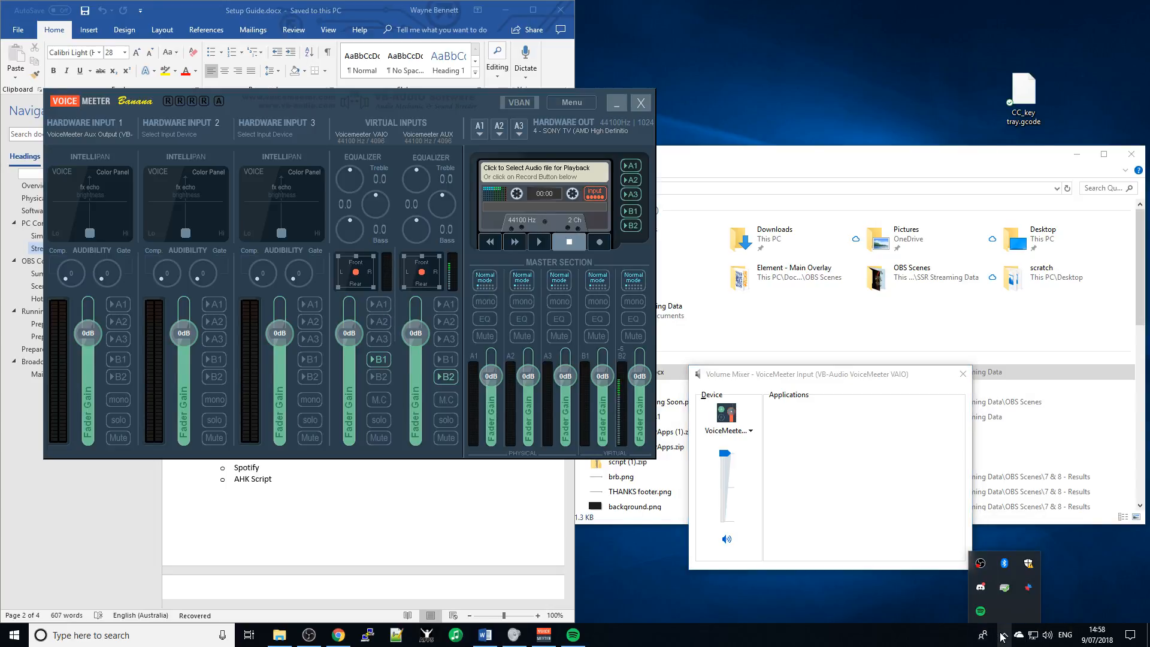
{"action": "left_click", "coordinate": [981, 588]}
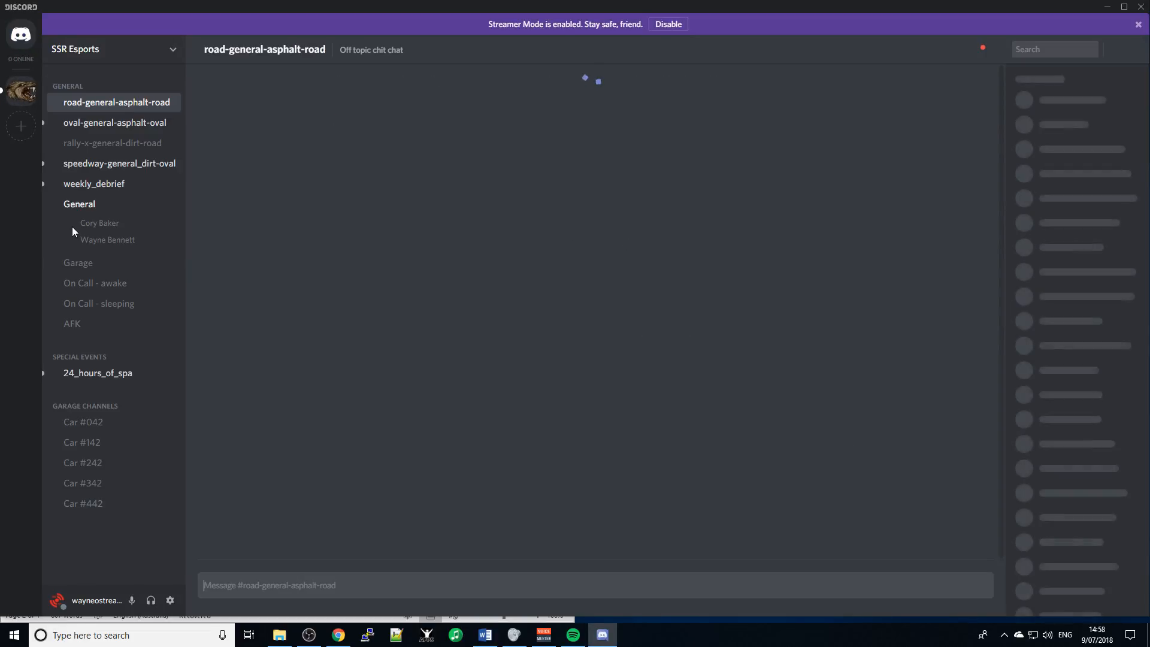
{"action": "left_click", "coordinate": [80, 208]}
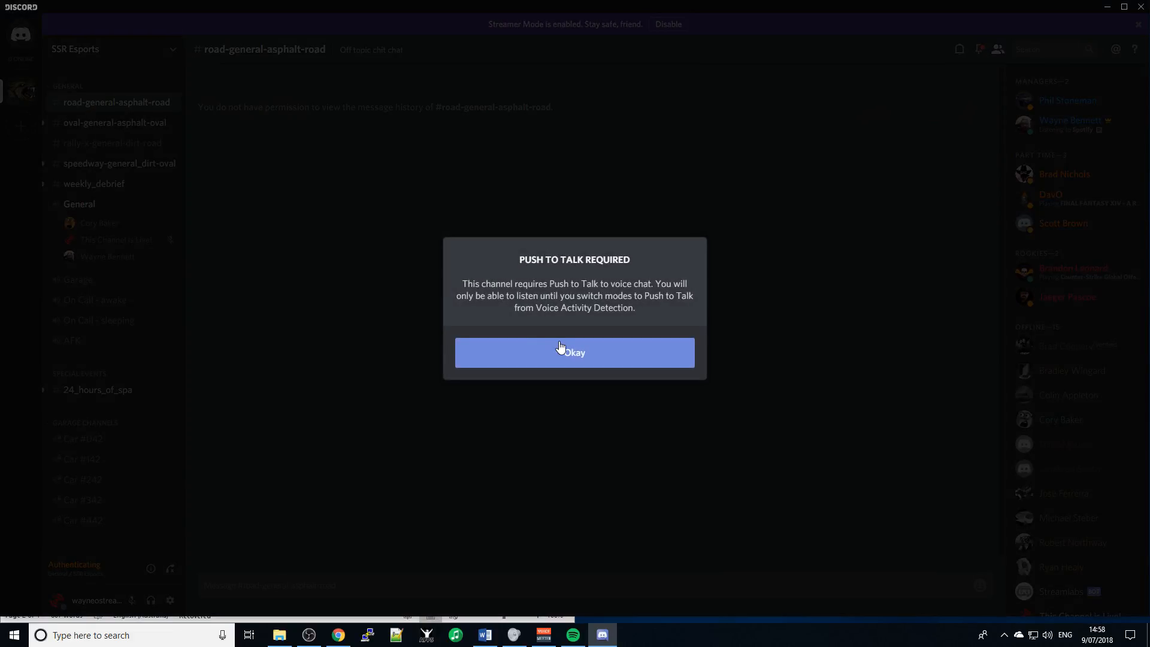
{"action": "left_click", "coordinate": [559, 348]}
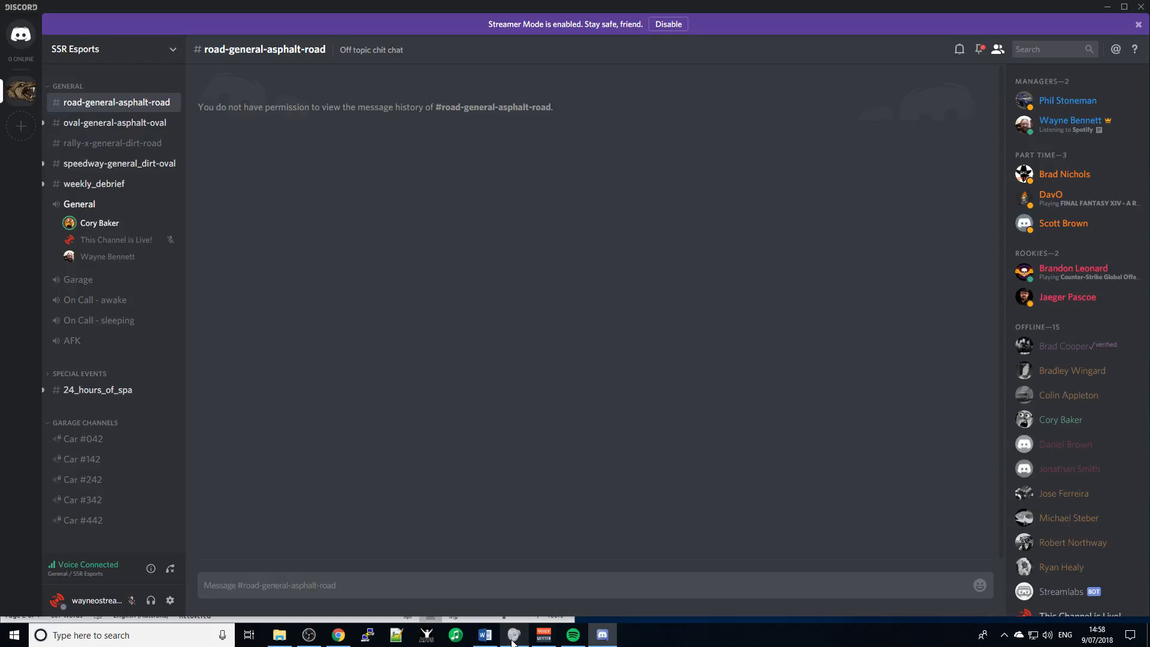
{"action": "left_click", "coordinate": [544, 637]}
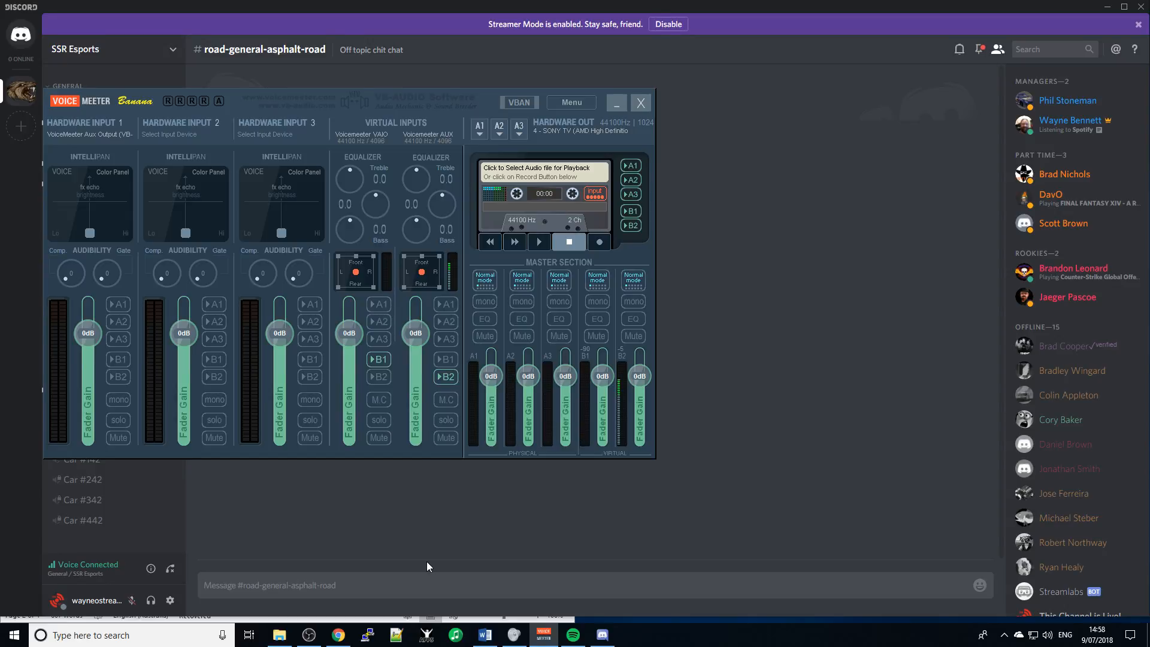
- Open a new Chrome tab and sign in to the iRacing member site via the login bookmark
{"action": "left_click", "coordinate": [339, 636]}
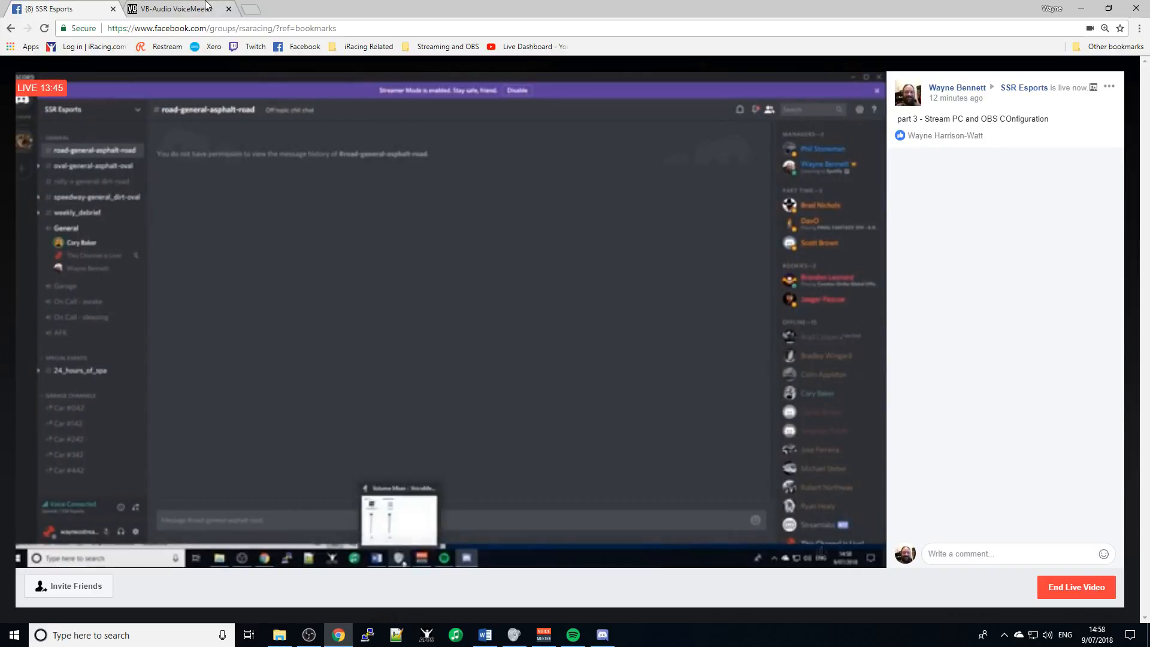
{"action": "left_click", "coordinate": [251, 9]}
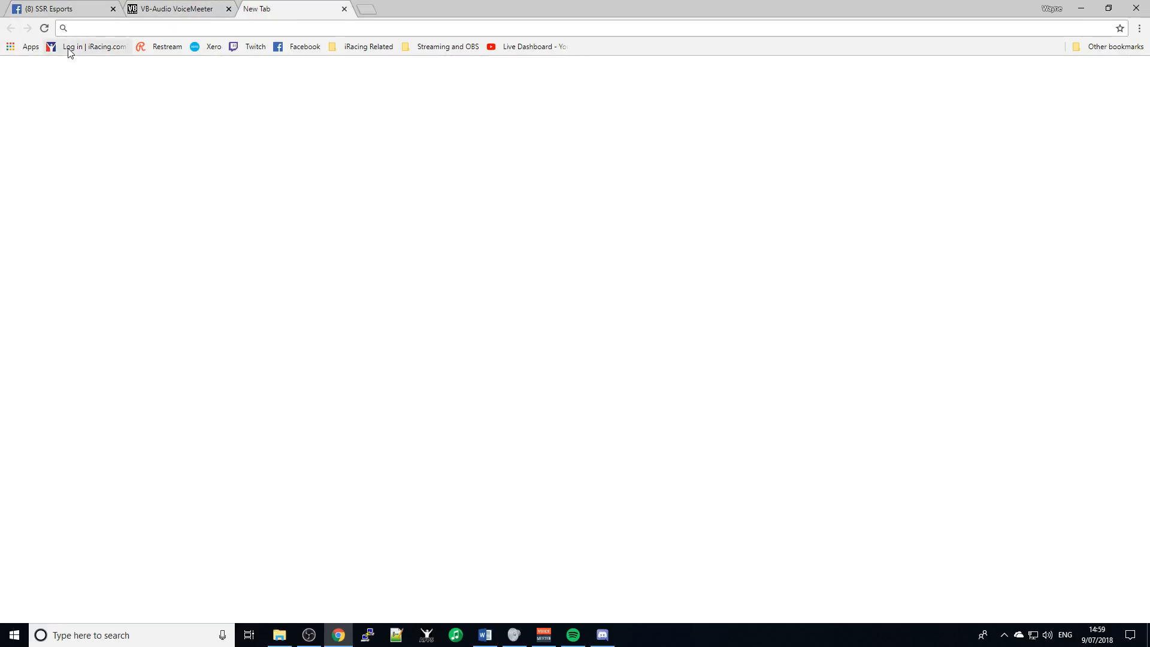
{"action": "left_click", "coordinate": [70, 47]}
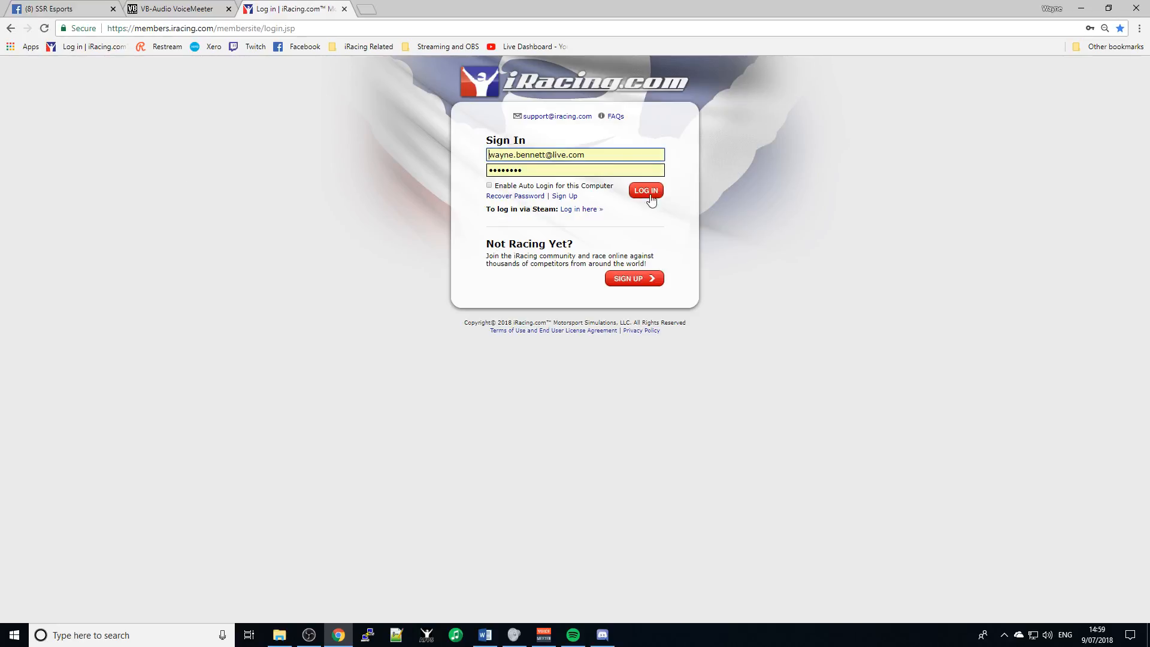
{"action": "left_click", "coordinate": [661, 196]}
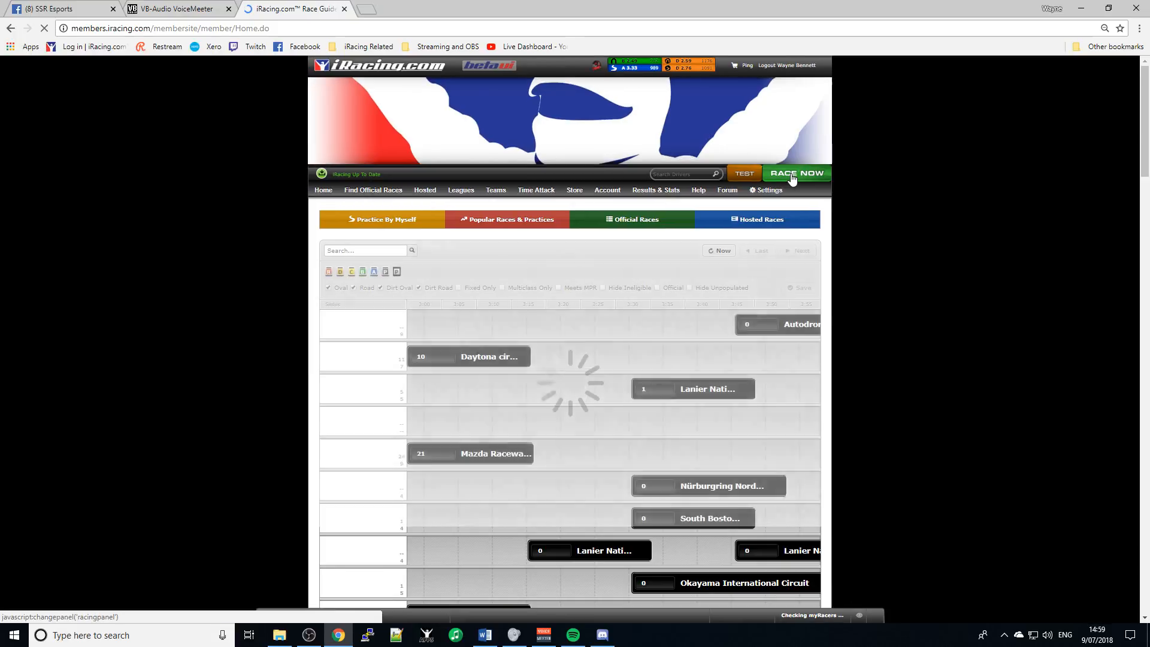
- Start a Global Mazda MX-5 Cup test session at Lime Rock Park, then switch to Discord
{"action": "left_click", "coordinate": [745, 174]}
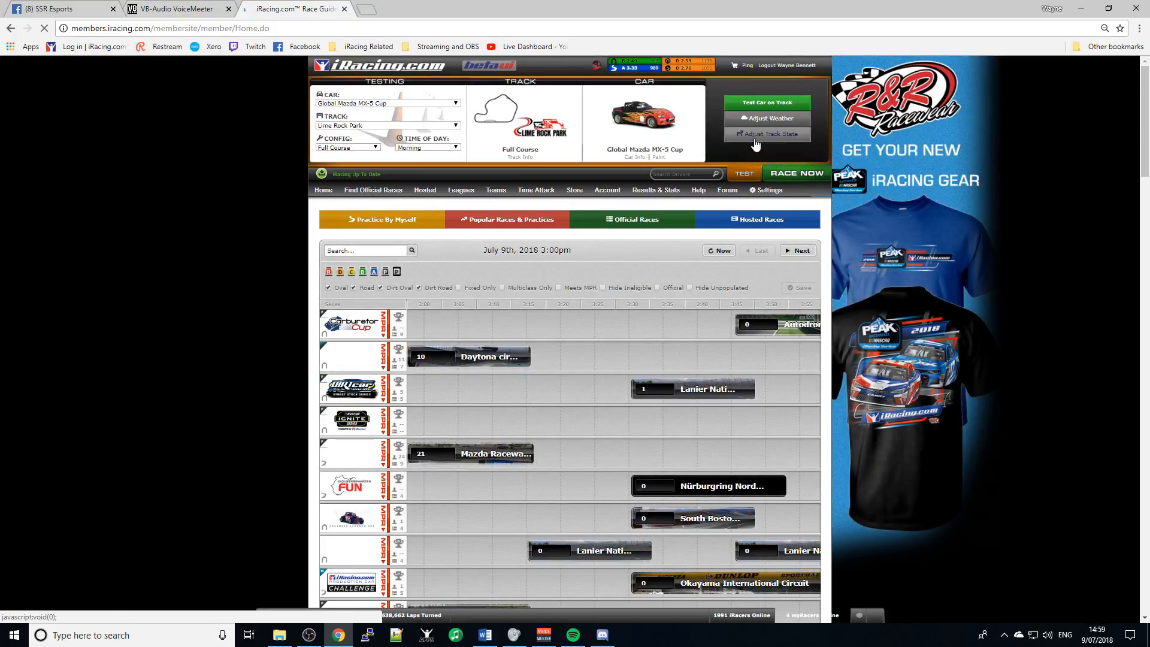
{"action": "left_click", "coordinate": [765, 104]}
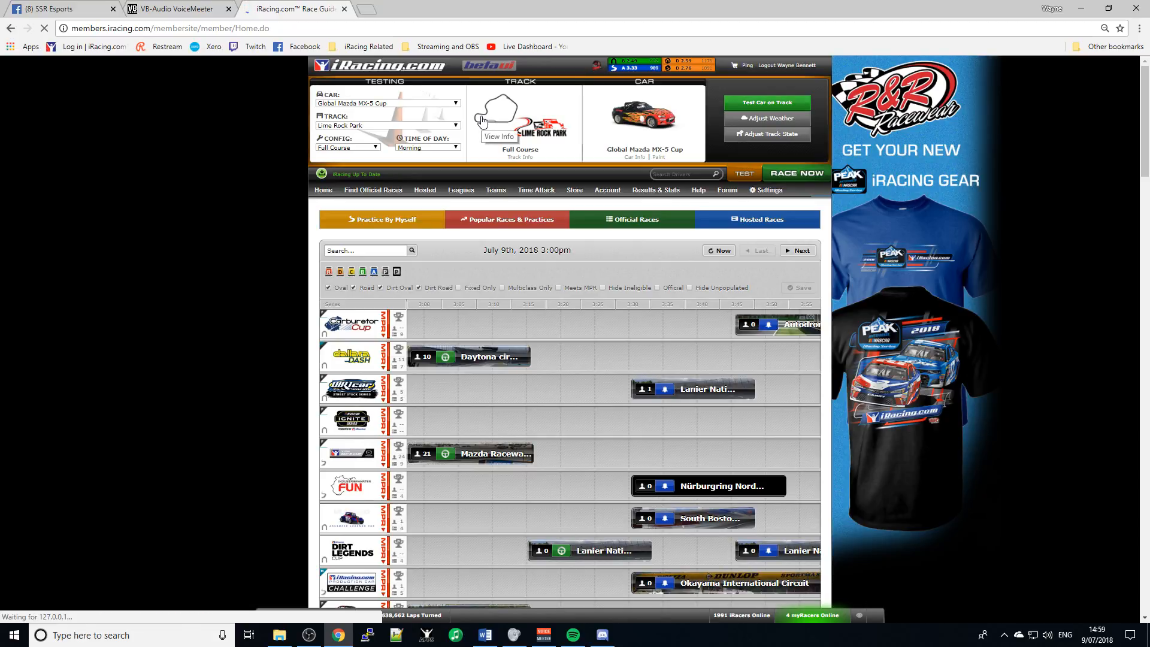
{"action": "key", "text": "alt+Tab"}
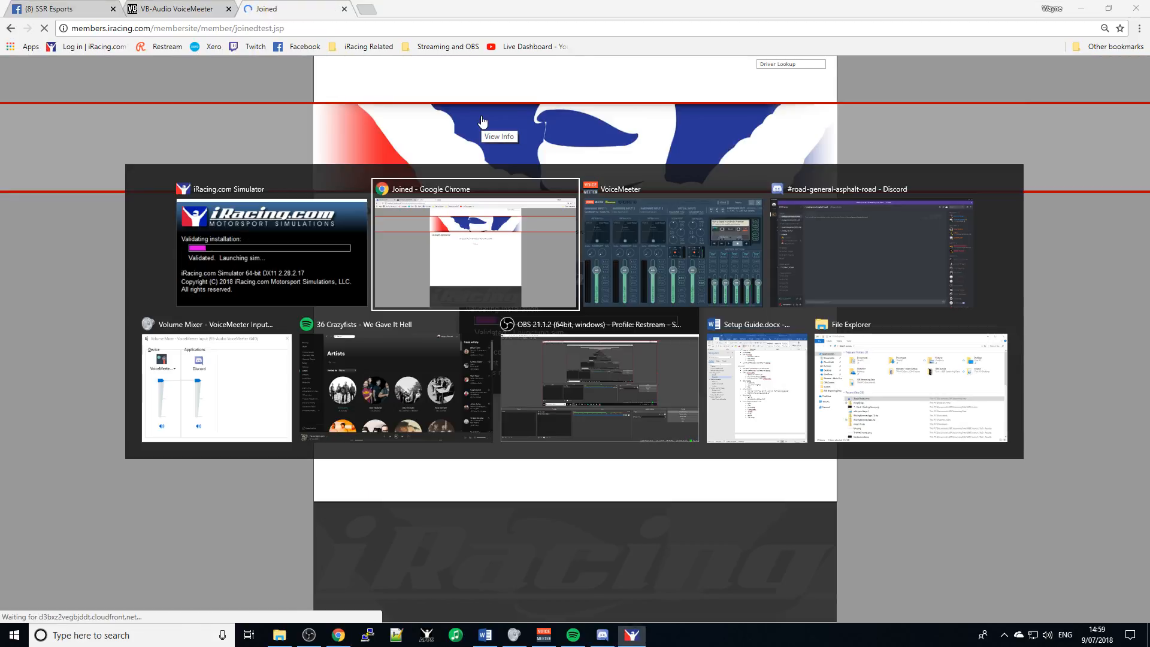
{"action": "key", "text": "Tab"}
{"action": "key", "text": "Tab"}
{"action": "key", "text": "Tab"}
{"action": "key", "text": "Tab"}
{"action": "key", "text": "Tab"}
{"action": "key", "text": "Tab"}
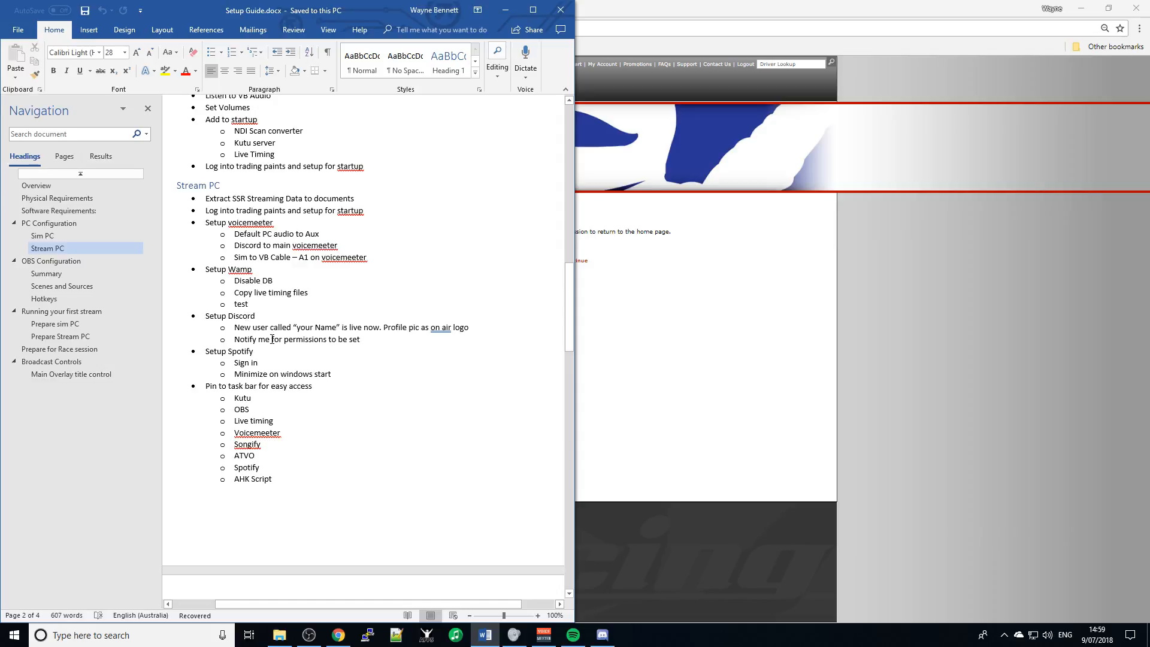
{"action": "key", "text": "alt+Tab"}
{"action": "key", "text": "alt+Tab"}
{"action": "key", "text": "alt+Tab"}
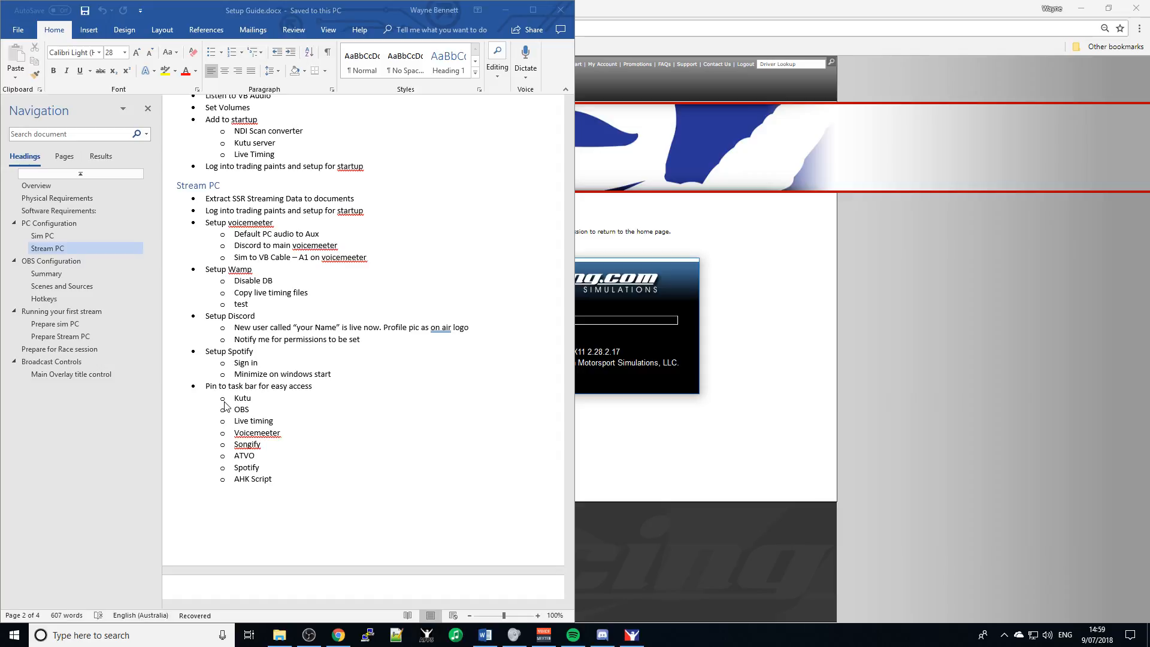
{"action": "left_click", "coordinate": [602, 634]}
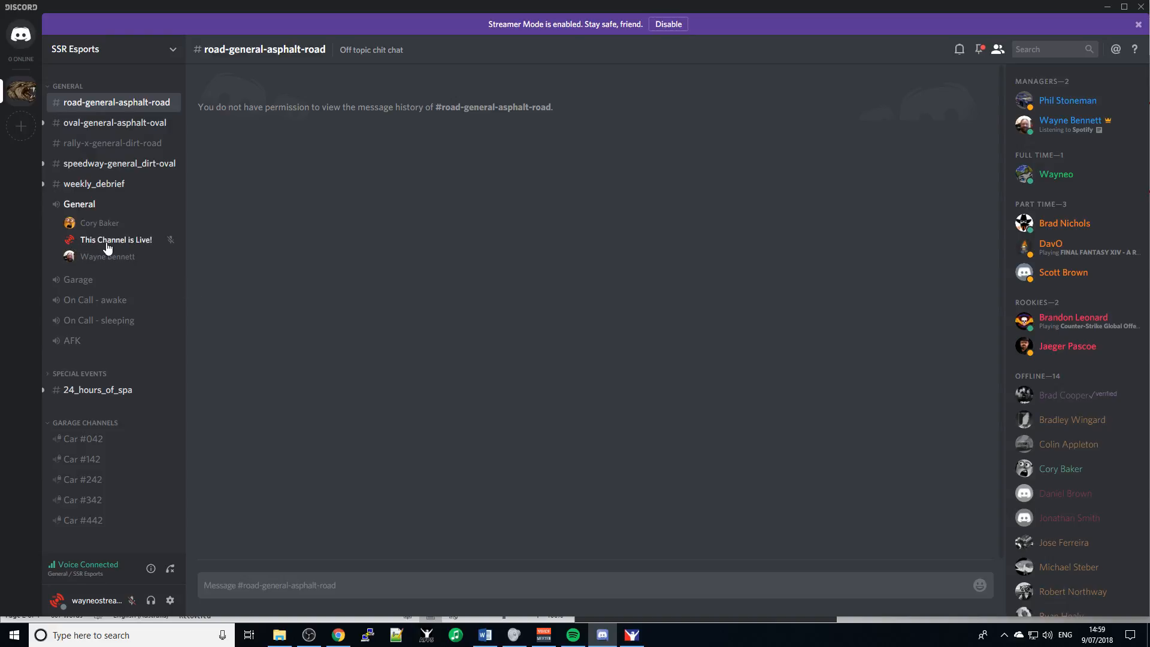
- In Discord, change the 'This Channel is Live!' member's nickname to the streamer's name plus 'is Streaming'
{"action": "key", "text": "alt+Tab"}
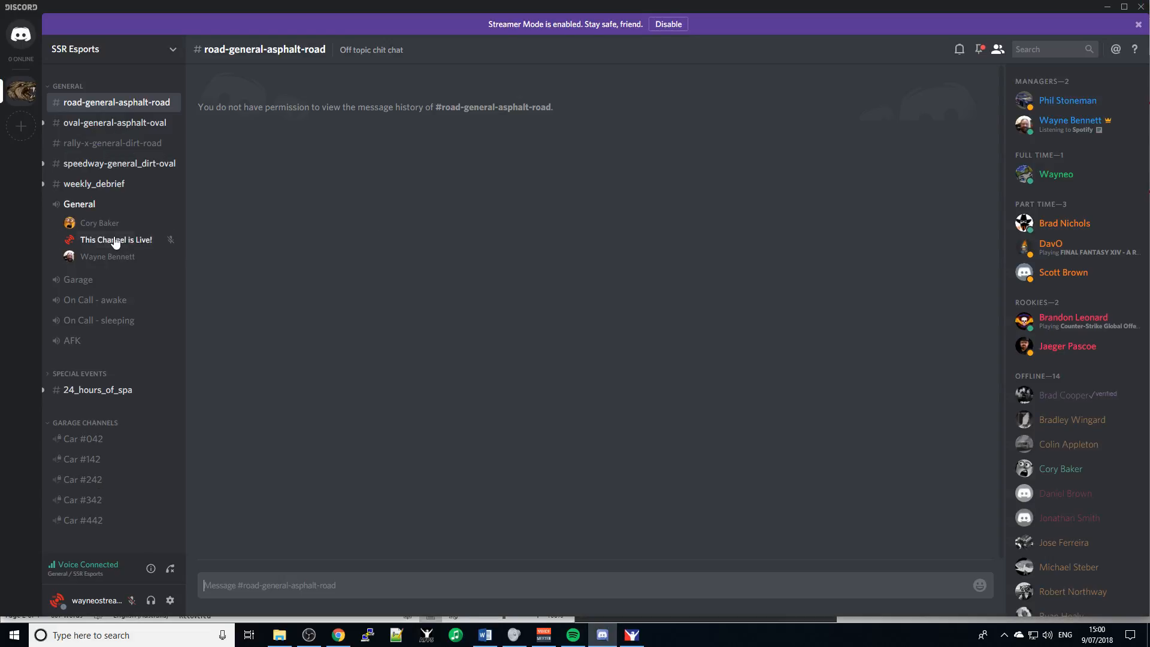
{"action": "right_click", "coordinate": [115, 240]}
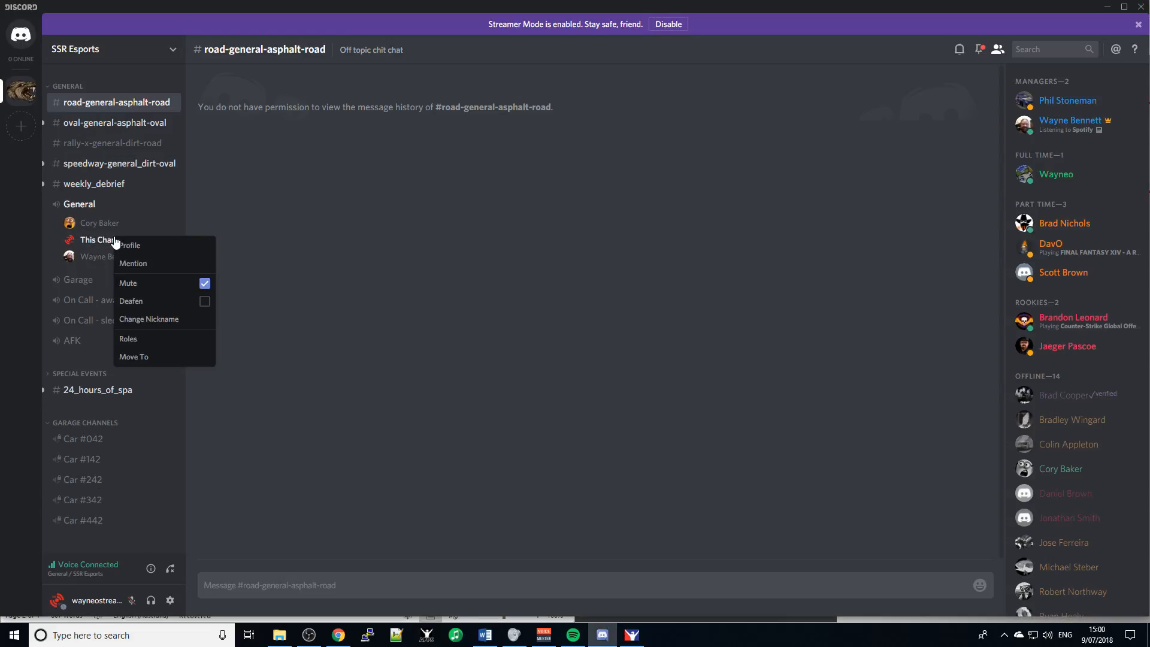
{"action": "left_click", "coordinate": [146, 320]}
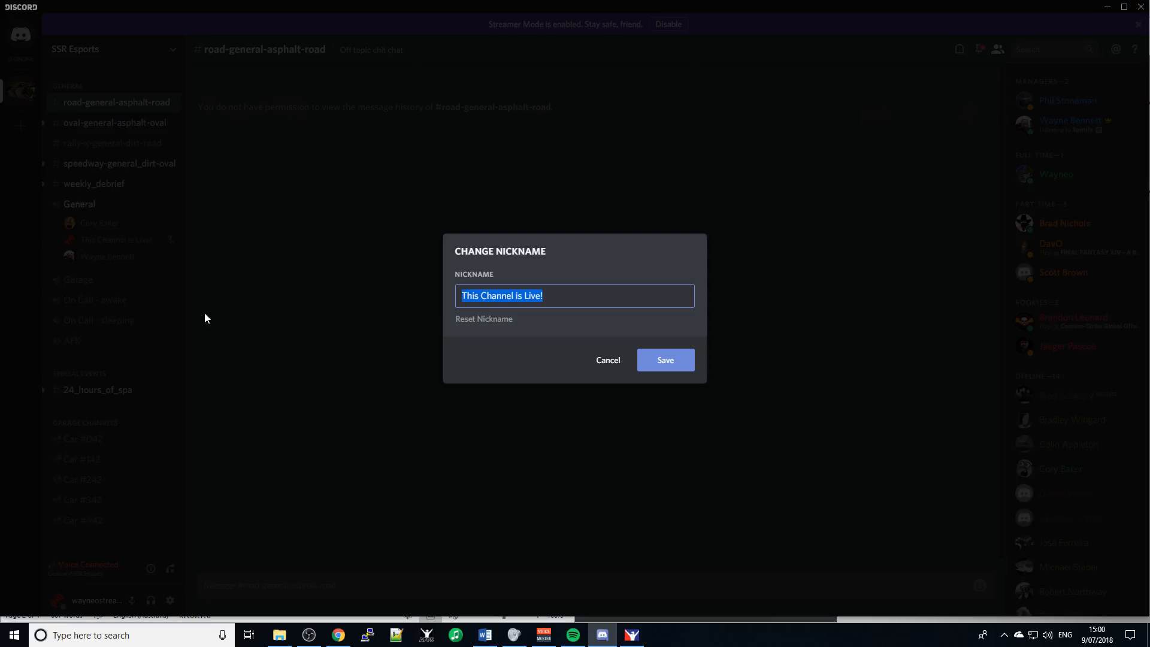
{"action": "left_click", "coordinate": [514, 296]}
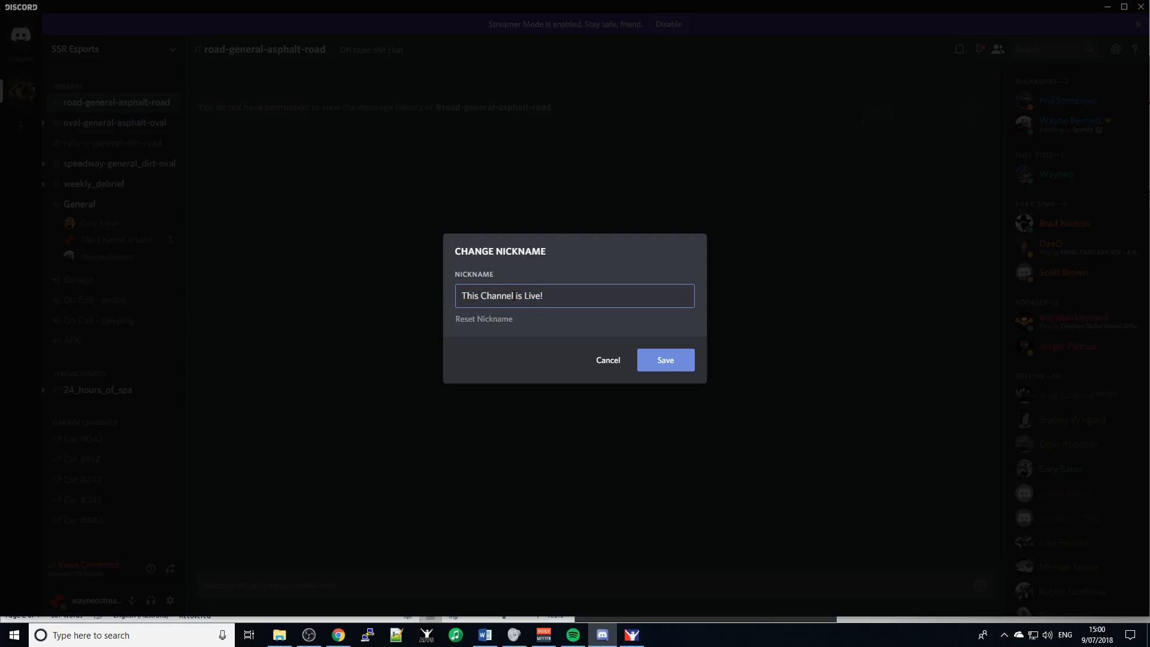
{"action": "key", "text": "BackSpace"}
{"action": "key", "text": "BackSpace"}
{"action": "key", "text": "BackSpace"}
{"action": "key", "text": "BackSpace"}
{"action": "key", "text": "BackSpace"}
{"action": "key", "text": "BackSpace"}
{"action": "key", "text": "BackSpace"}
{"action": "key", "text": "BackSpace"}
{"action": "key", "text": "BackSpace"}
{"action": "key", "text": "BackSpace"}
{"action": "key", "text": "BackSpace"}
{"action": "key", "text": "BackSpace"}
{"action": "type", "text": "Streaming!"}
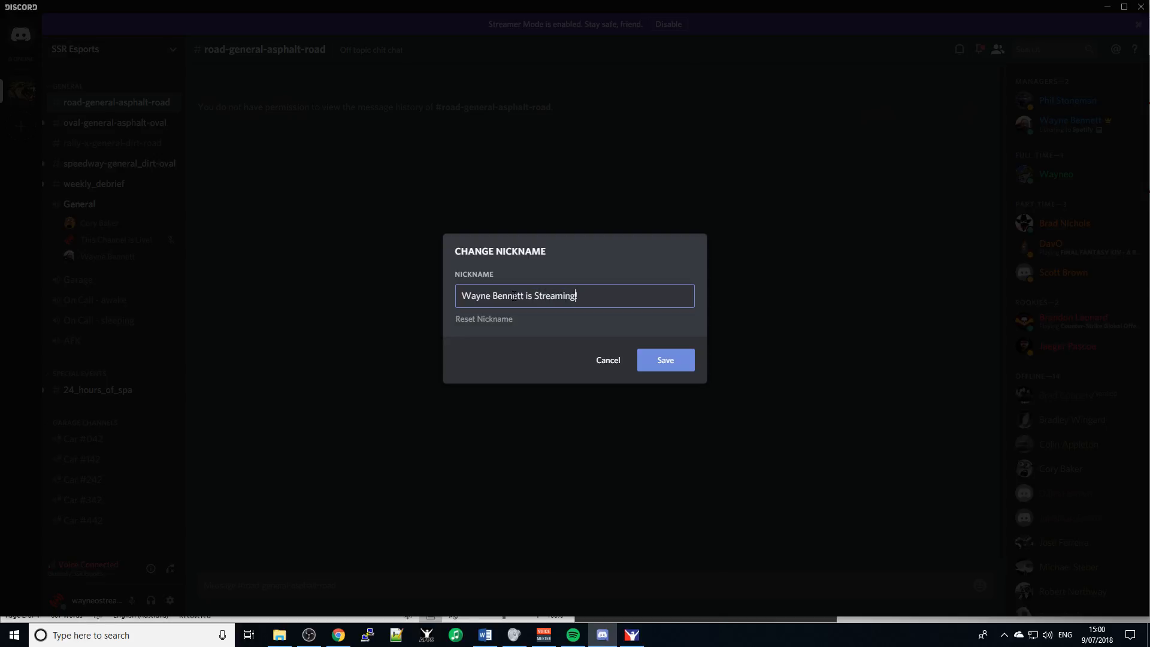
{"action": "left_click", "coordinate": [664, 361]}
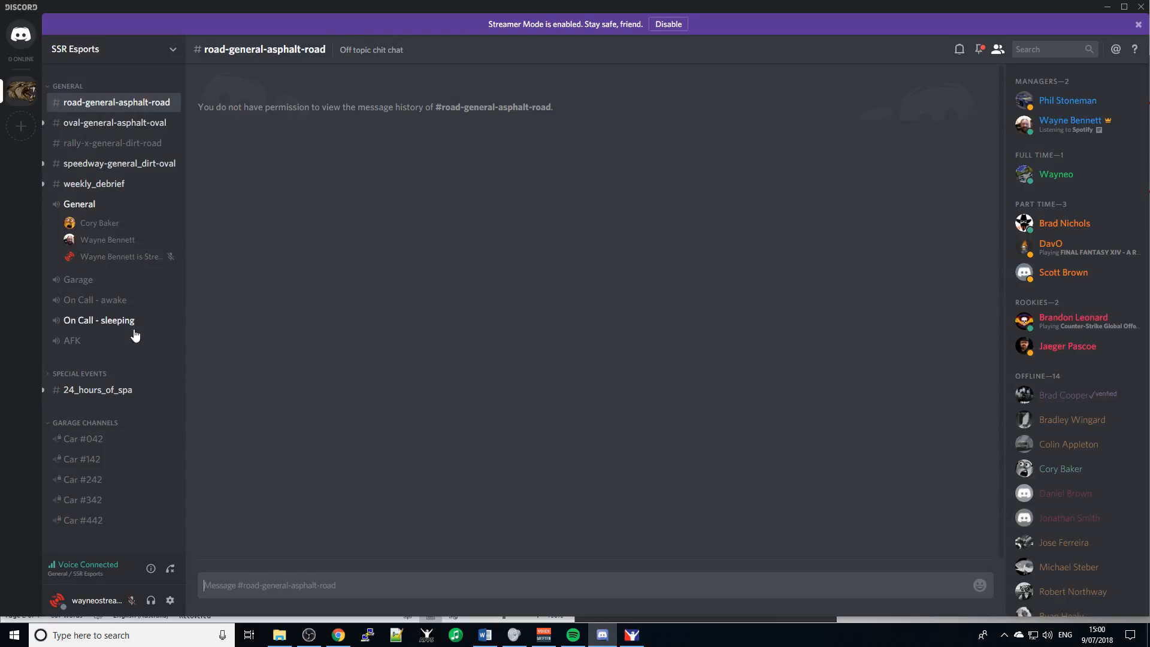
{"action": "mouse_move", "coordinate": [281, 637]}
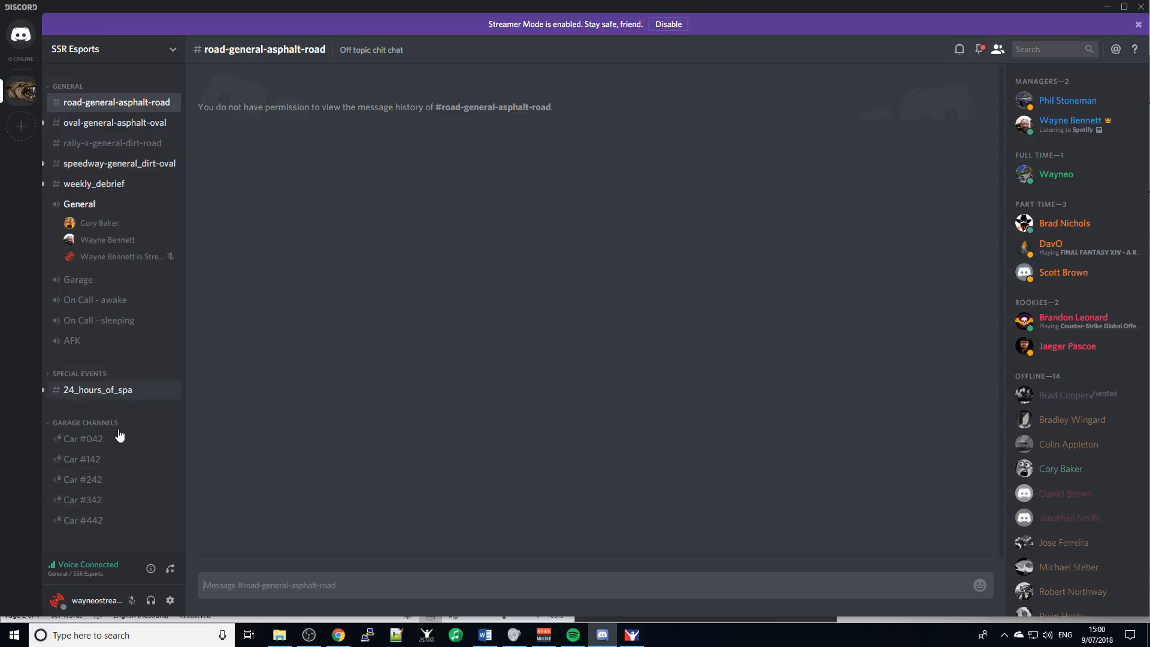
- Minimize OBS and bring the iRacing Lime Rock Park test session to the front
{"action": "left_click", "coordinate": [321, 640]}
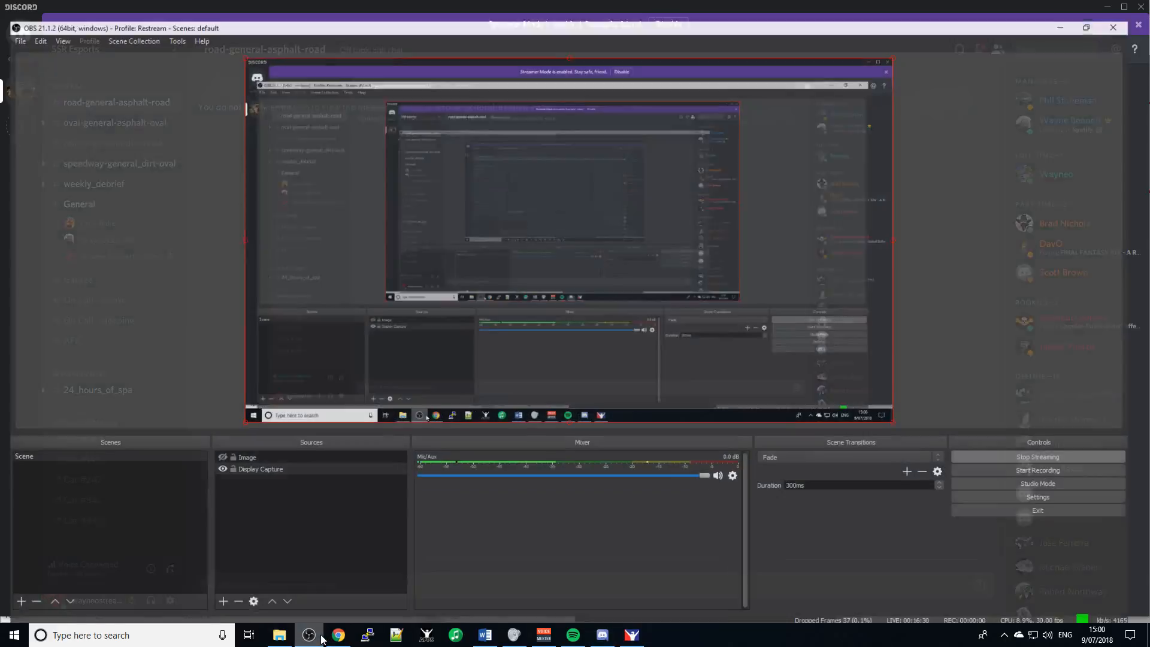
{"action": "left_click", "coordinate": [322, 640]}
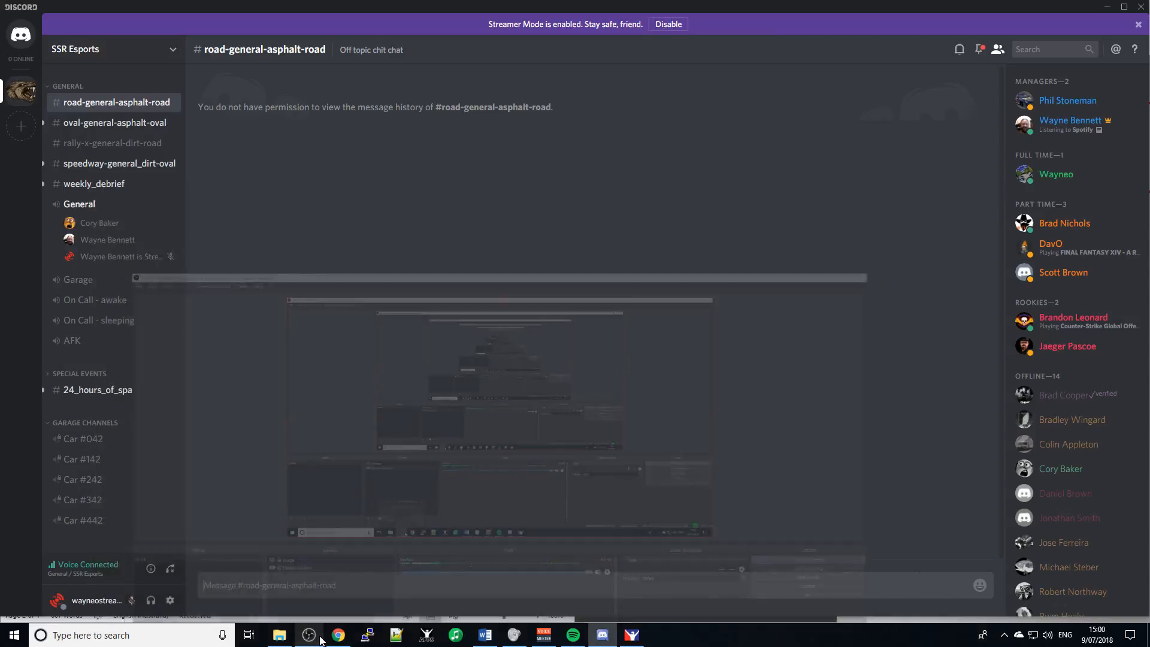
{"action": "left_click", "coordinate": [632, 639]}
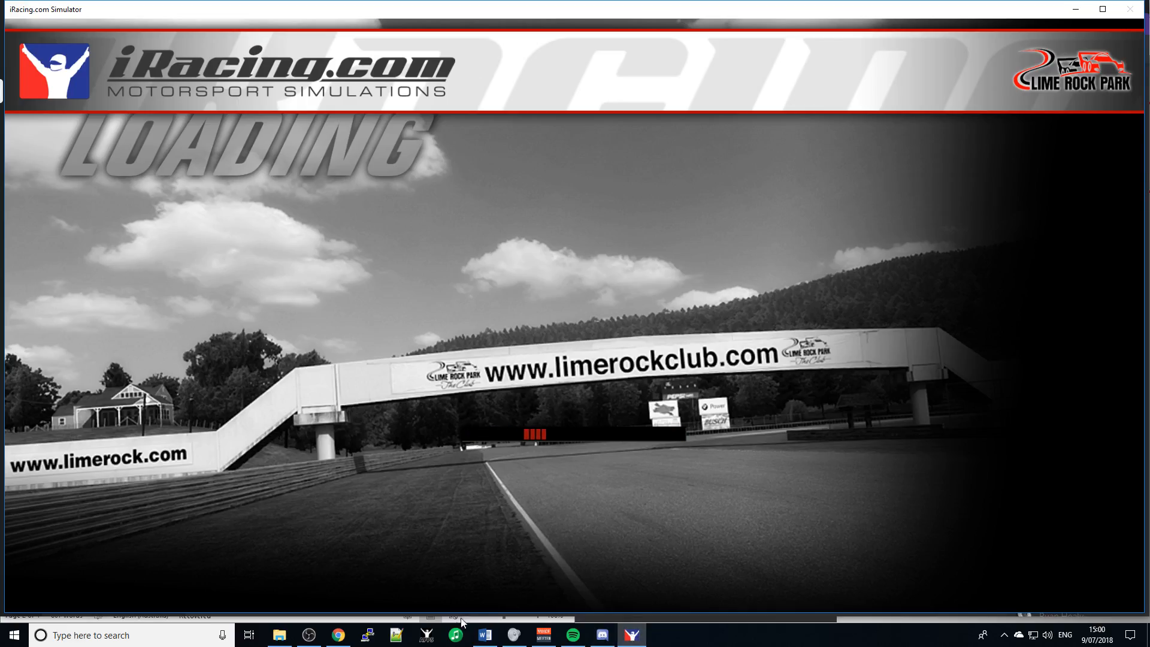
{"action": "left_click", "coordinate": [484, 637]}
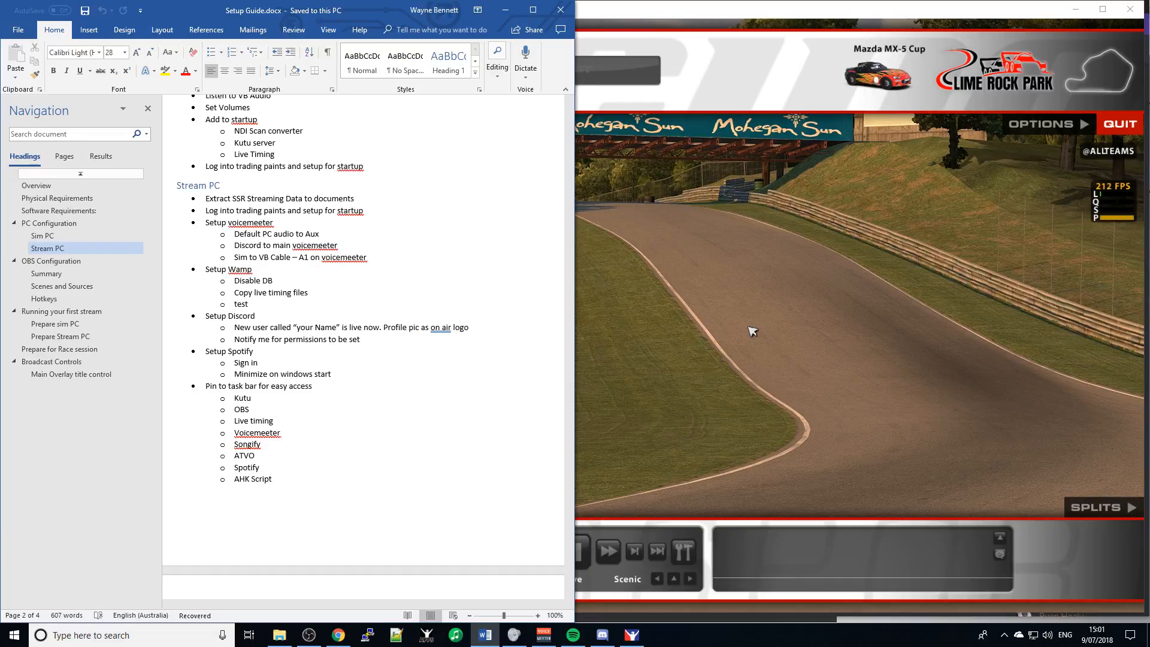
{"action": "left_click", "coordinate": [752, 331]}
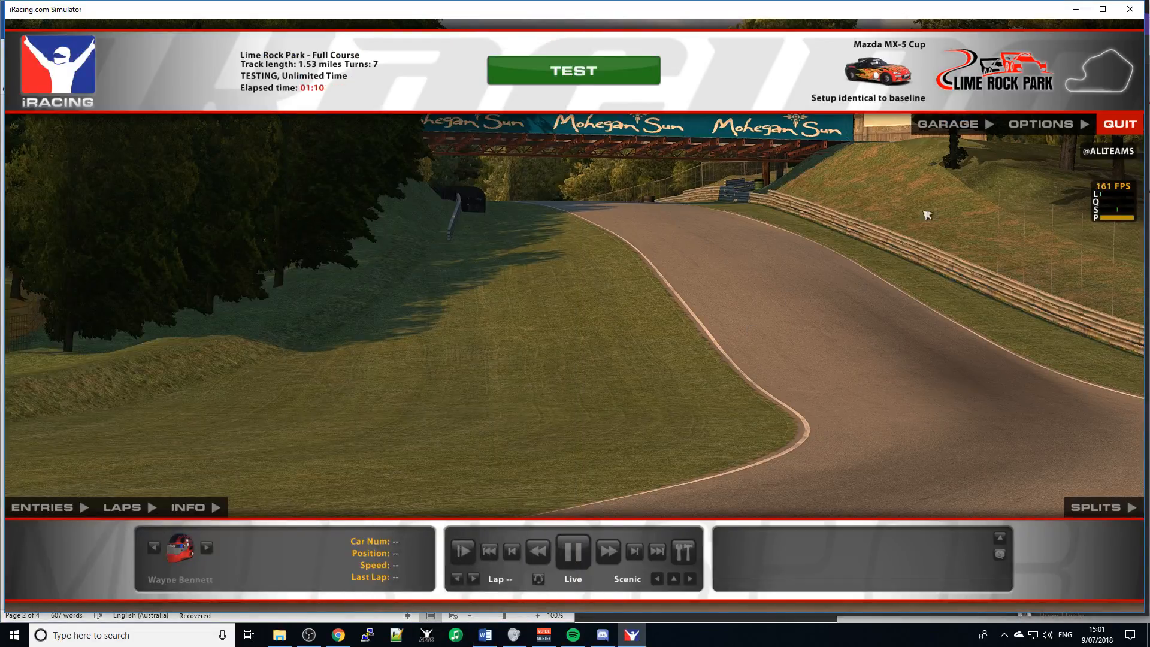
- Set the iRacing Simulation Device to VoiceMeeter Aux Input (VB-Audio Virtual Cable)
{"action": "left_click", "coordinate": [1035, 125]}
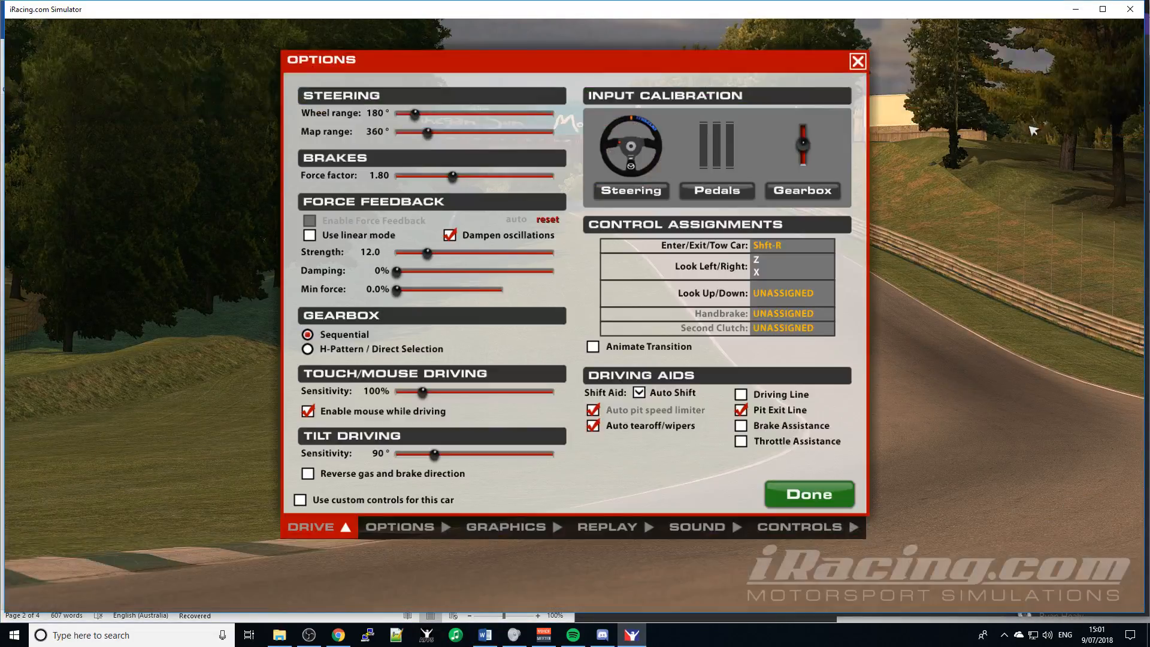
{"action": "left_click", "coordinate": [704, 527]}
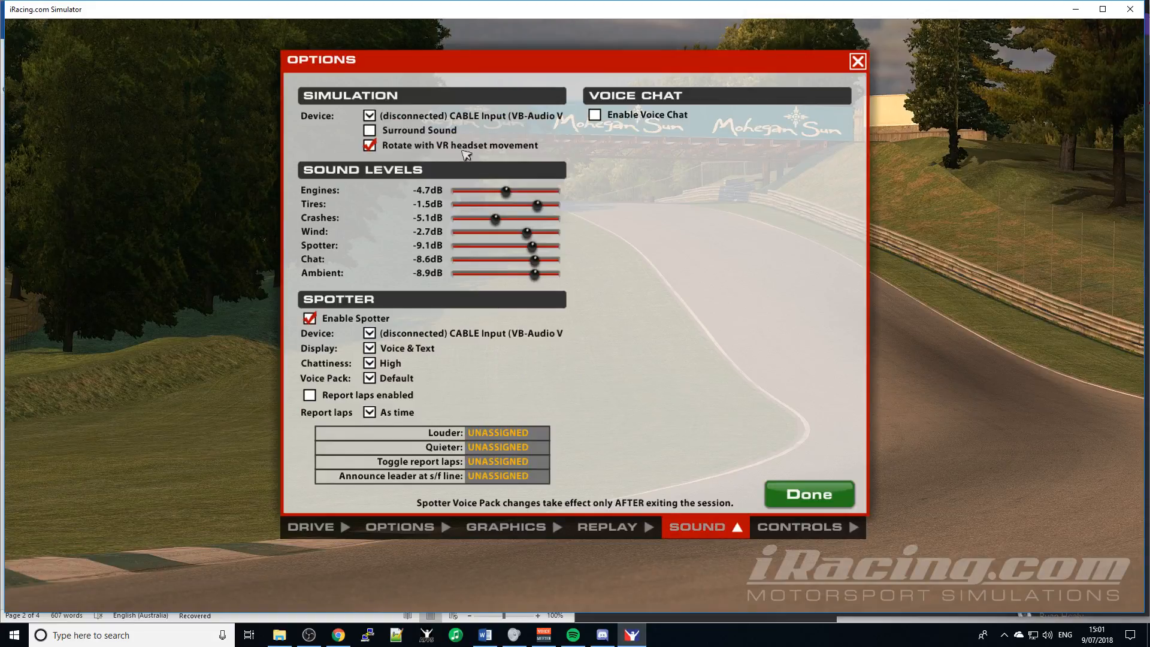
{"action": "left_click", "coordinate": [465, 117]}
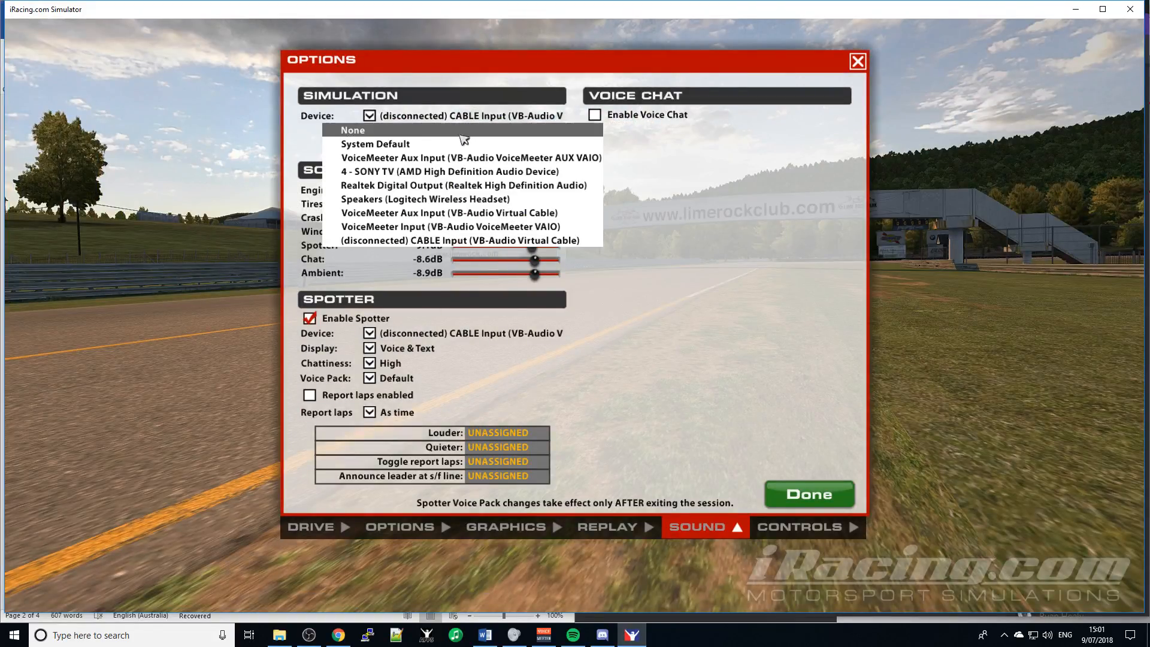
{"action": "left_click", "coordinate": [541, 214]}
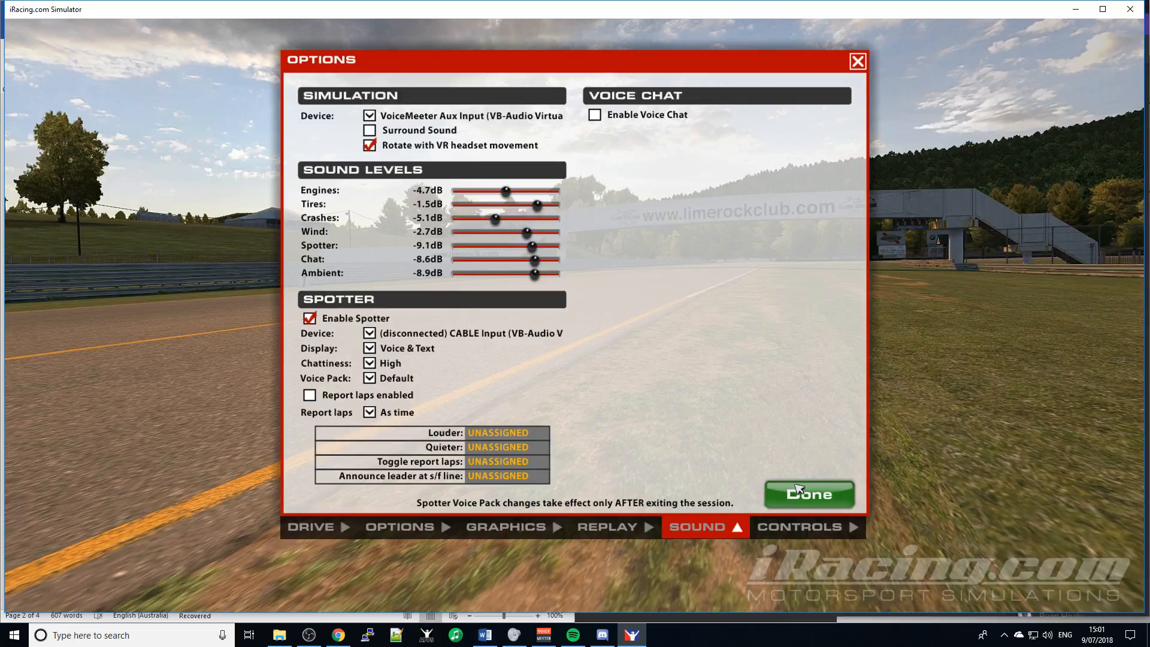
{"action": "left_click", "coordinate": [798, 489]}
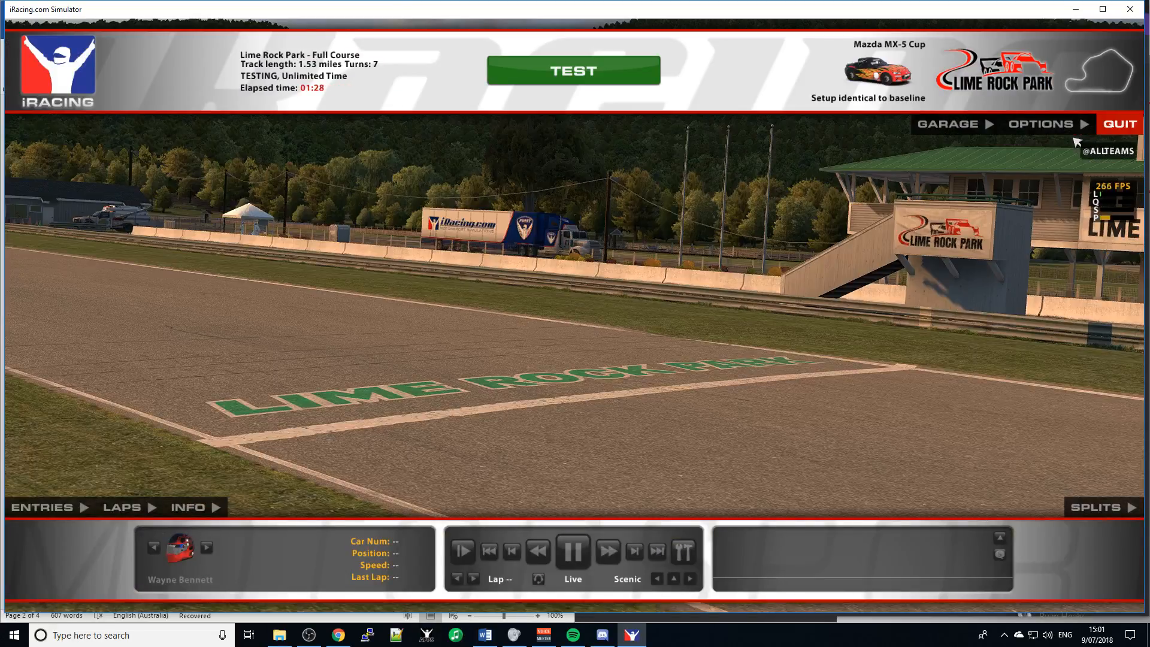
- Set the iRacing Spotter Device to VoiceMeeter Aux Input (VB-Audio Virtual Cable)
{"action": "left_click", "coordinate": [1065, 130]}
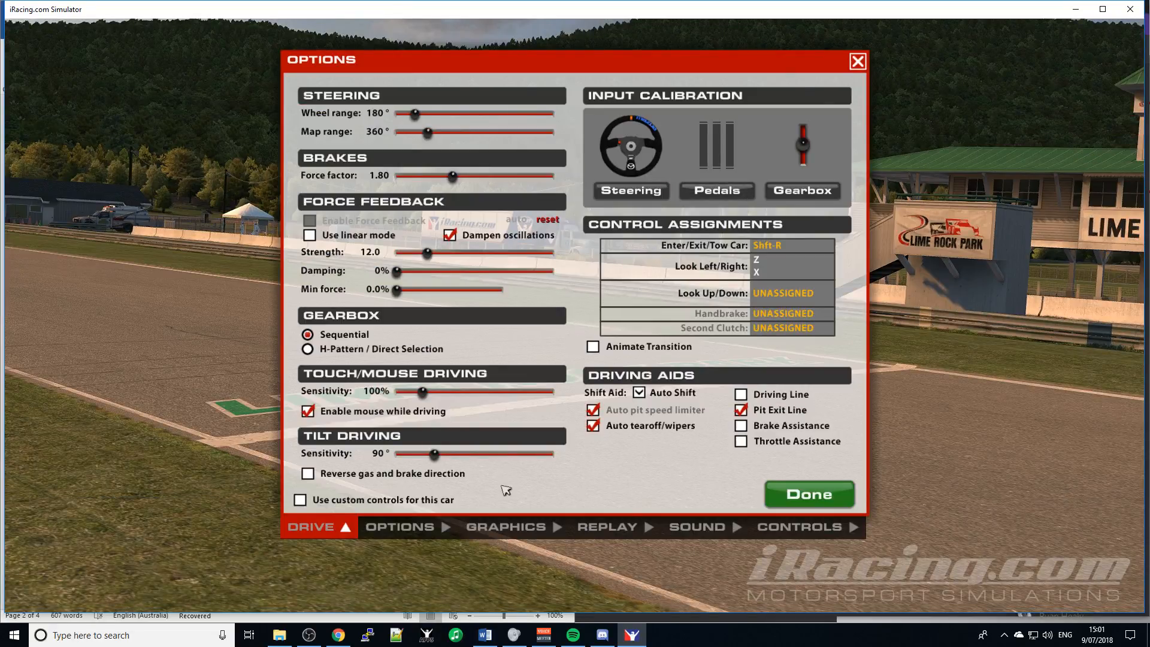
{"action": "left_click", "coordinate": [698, 527]}
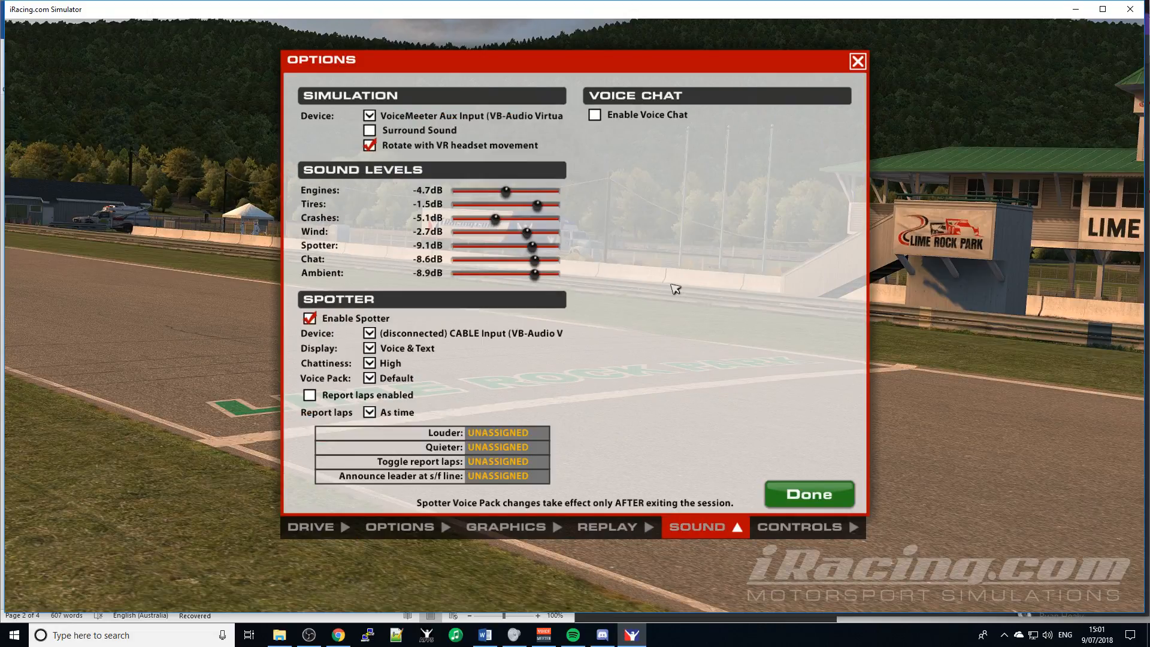
{"action": "left_click", "coordinate": [499, 335]}
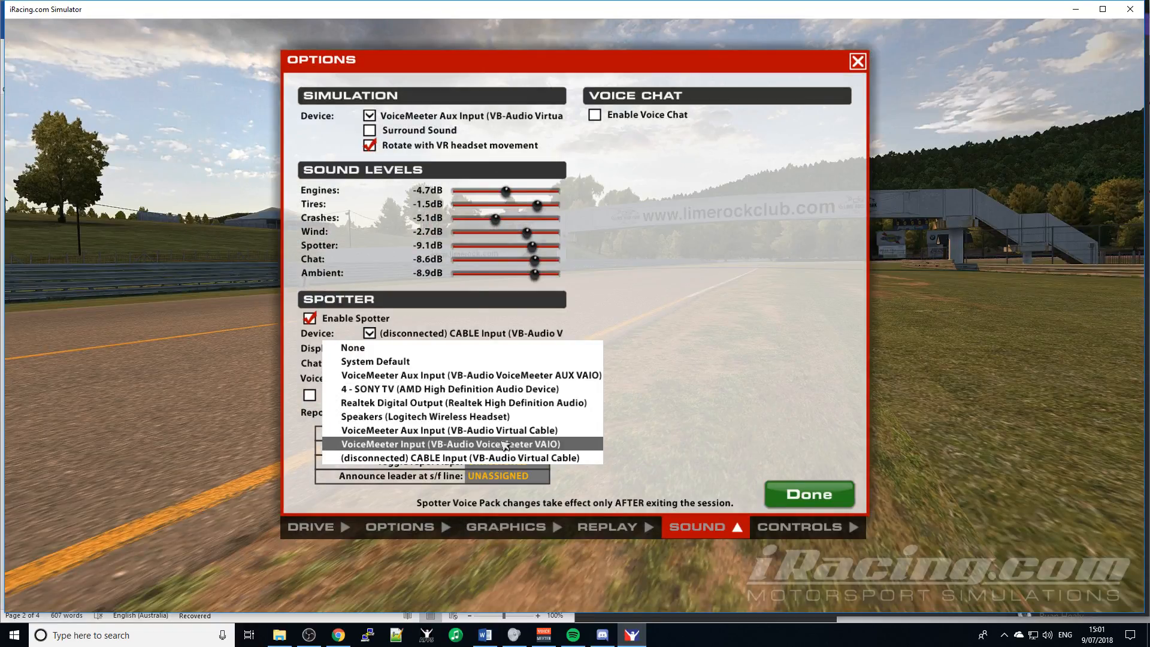
{"action": "left_click", "coordinate": [538, 431]}
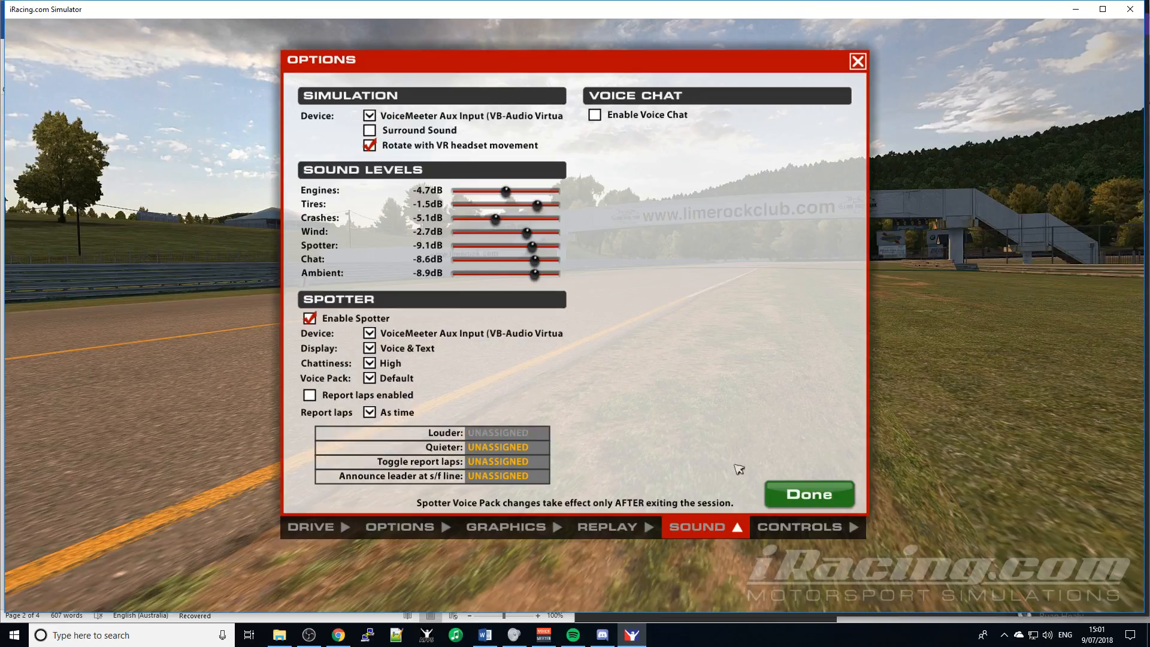
{"action": "left_click", "coordinate": [829, 495]}
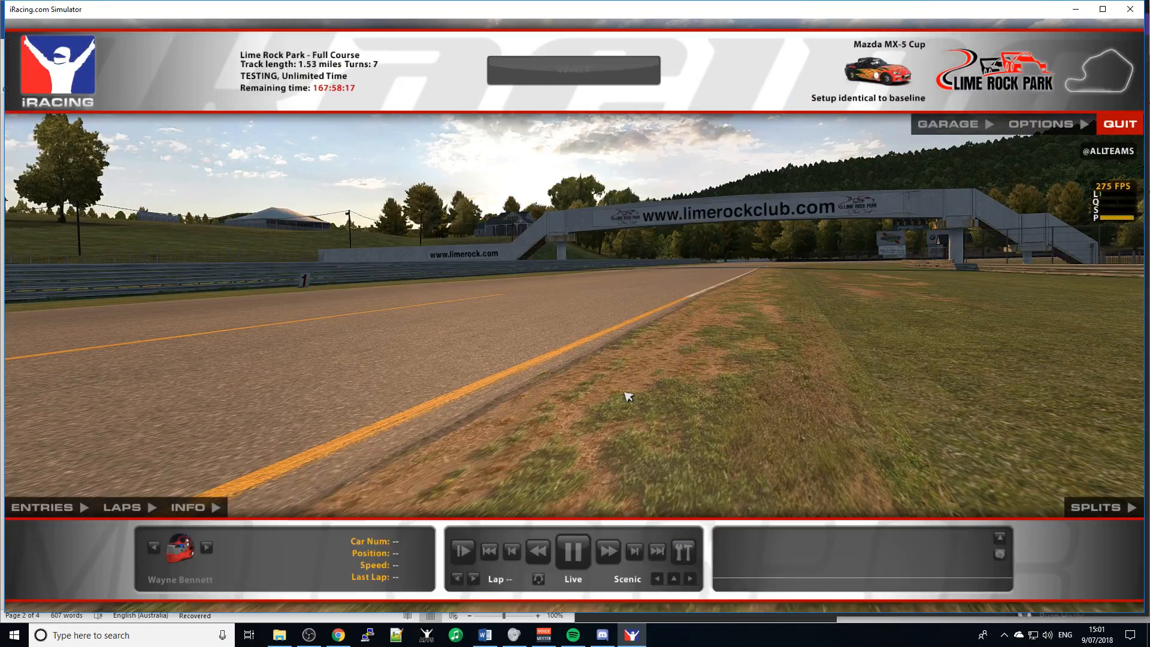
- Back out of quitting and get into the Mazda MX-5 on Lime Rock Park's pit lane
{"action": "left_click", "coordinate": [1127, 124]}
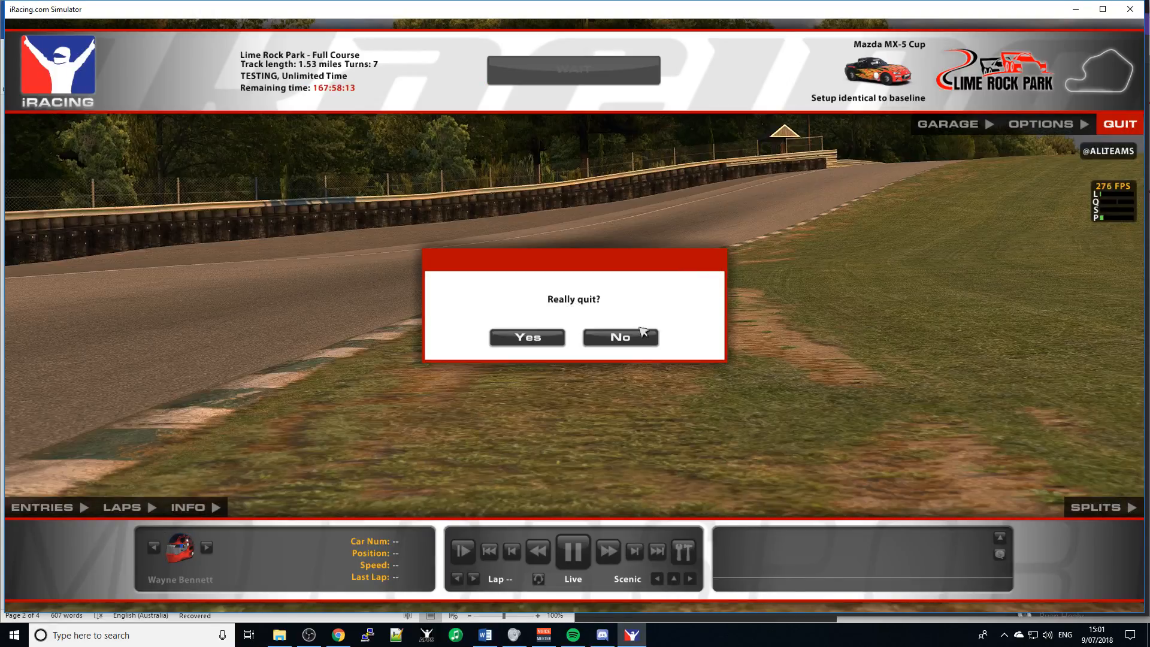
{"action": "left_click", "coordinate": [641, 335]}
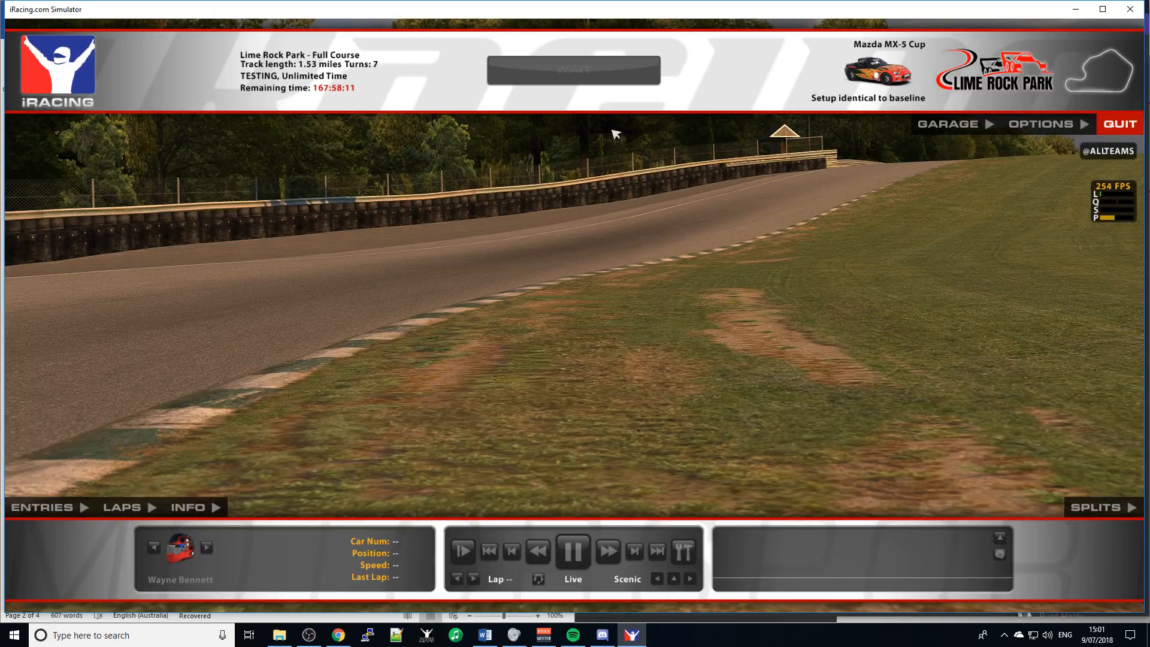
{"action": "left_click", "coordinate": [593, 81]}
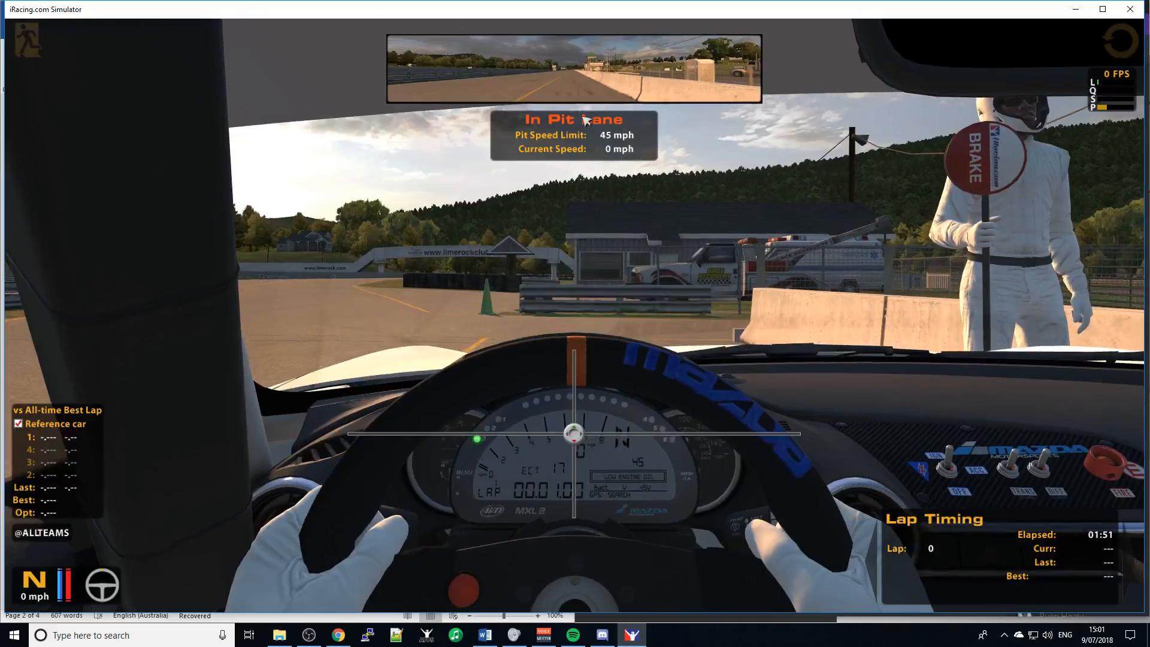
{"action": "key", "text": "alt+Tab"}
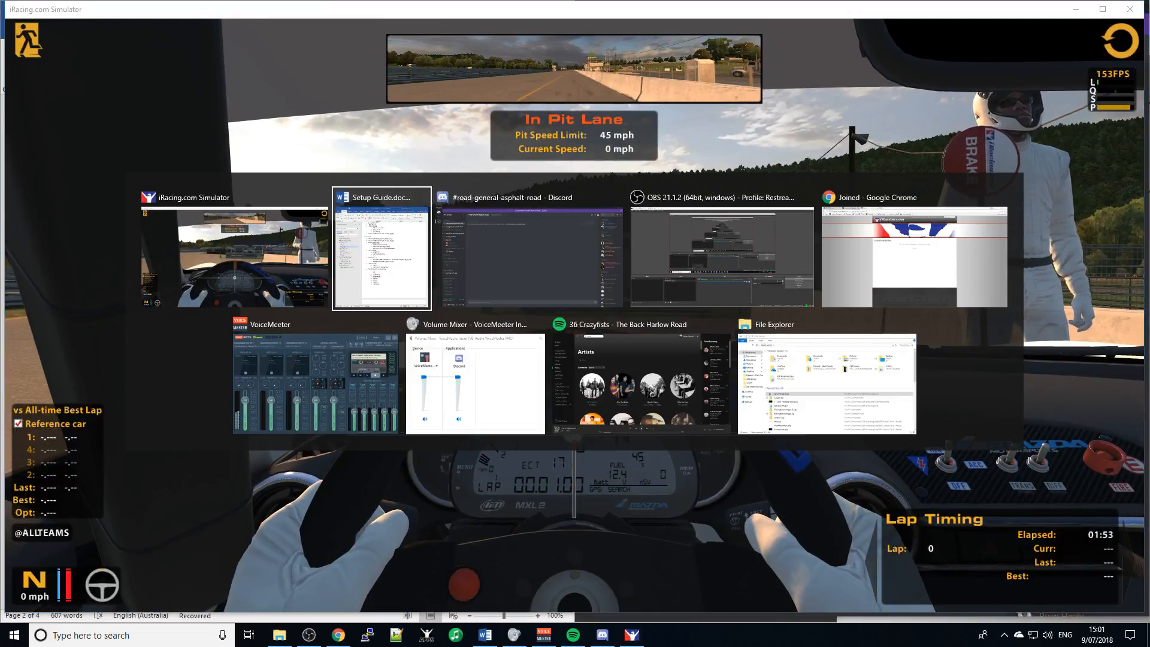
- Enable A1 on Voicemeeter's Hardware Input 1, then close the Voicemeeter window
{"action": "left_click", "coordinate": [302, 401]}
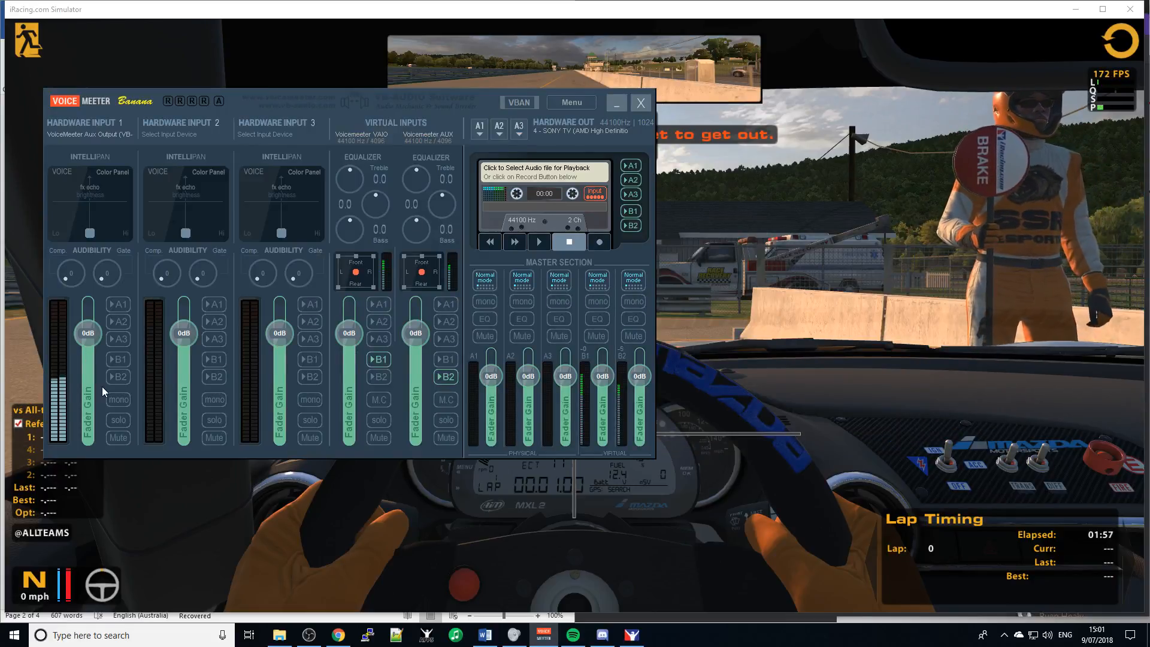
{"action": "left_click", "coordinate": [119, 304]}
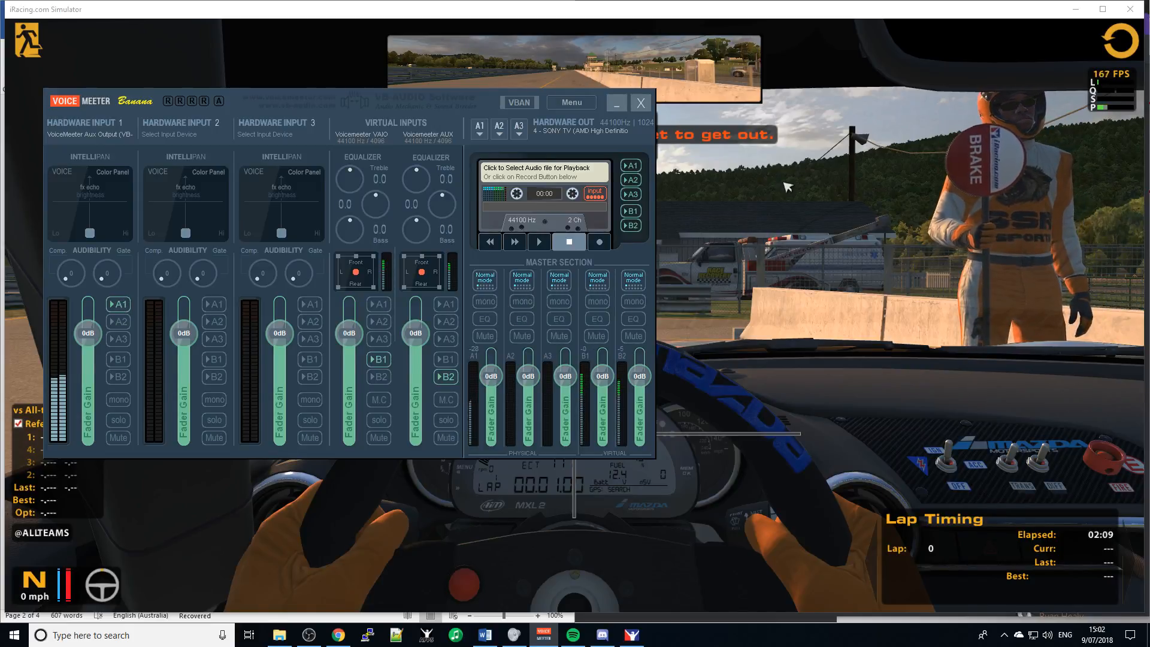
{"action": "left_click", "coordinate": [640, 103]}
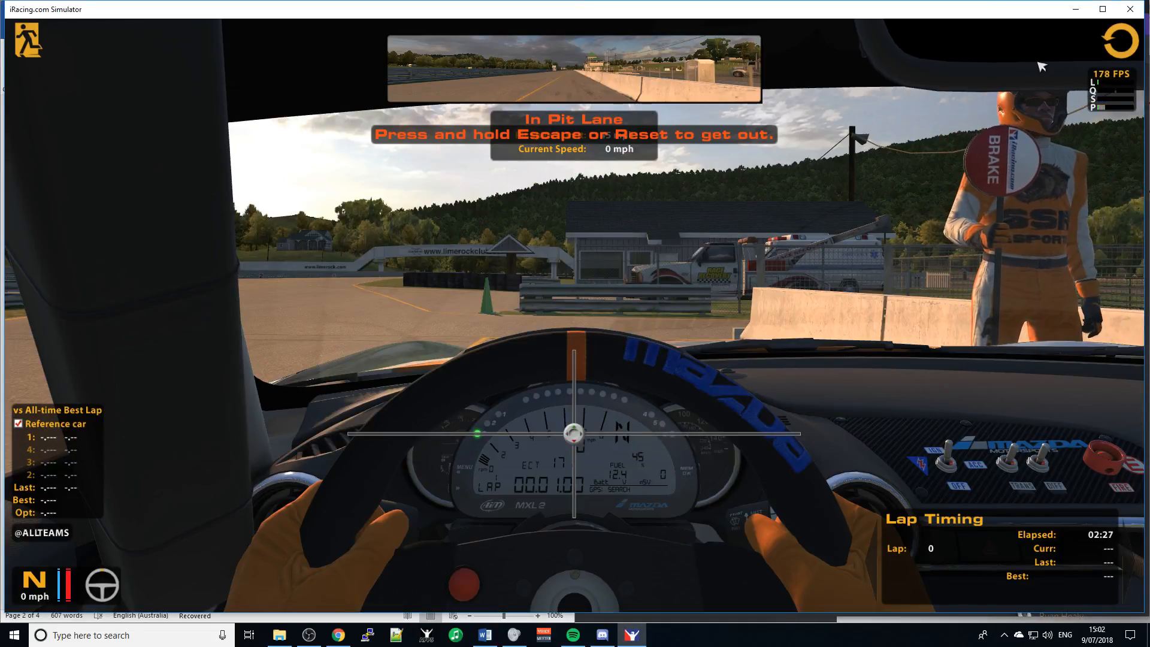
- Exit the car with Escape and quit iRacing, confirming Yes on 'Really quit?'
{"action": "left_click", "coordinate": [574, 433]}
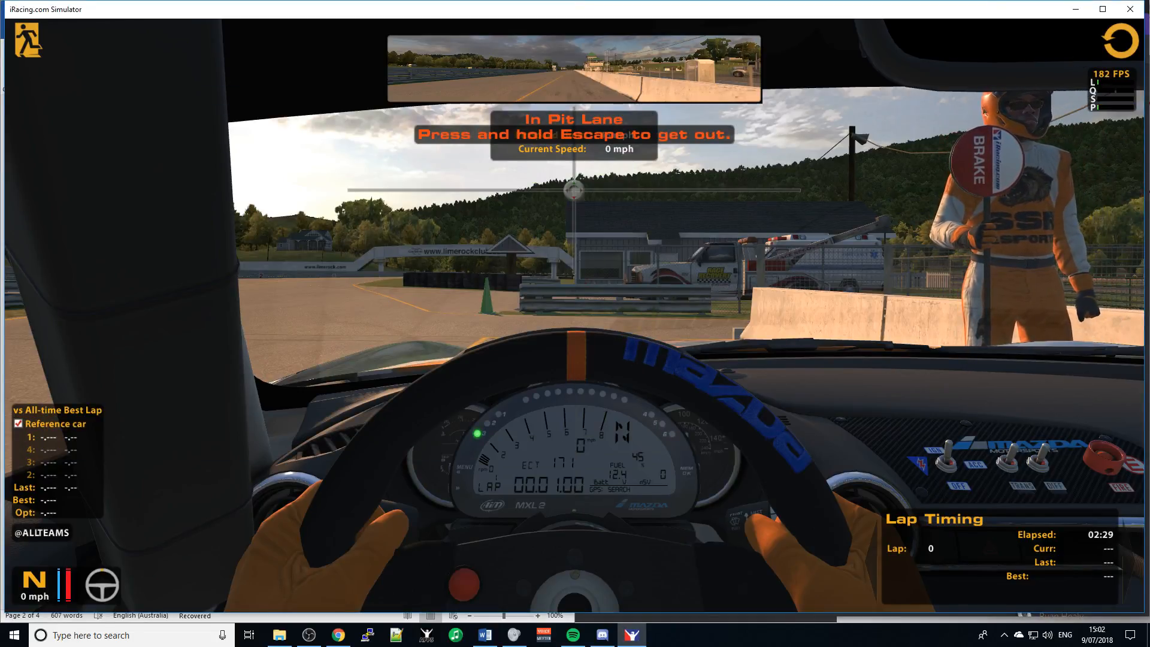
{"action": "key", "text": "Escape"}
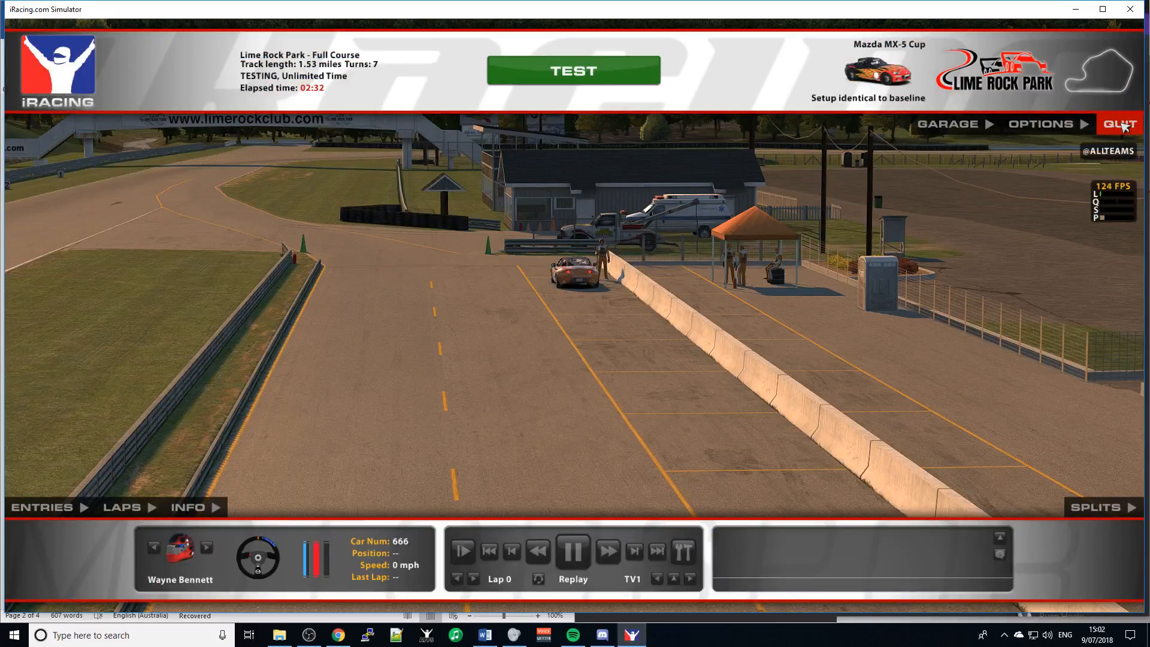
{"action": "left_click", "coordinate": [1122, 125]}
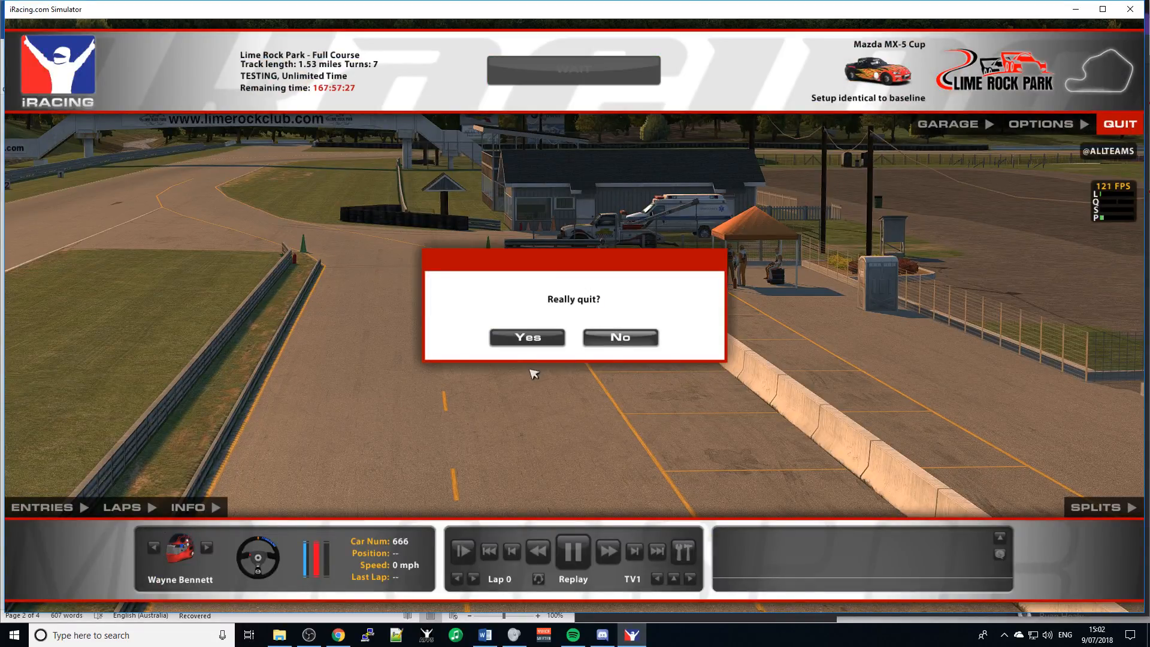
{"action": "left_click", "coordinate": [527, 339]}
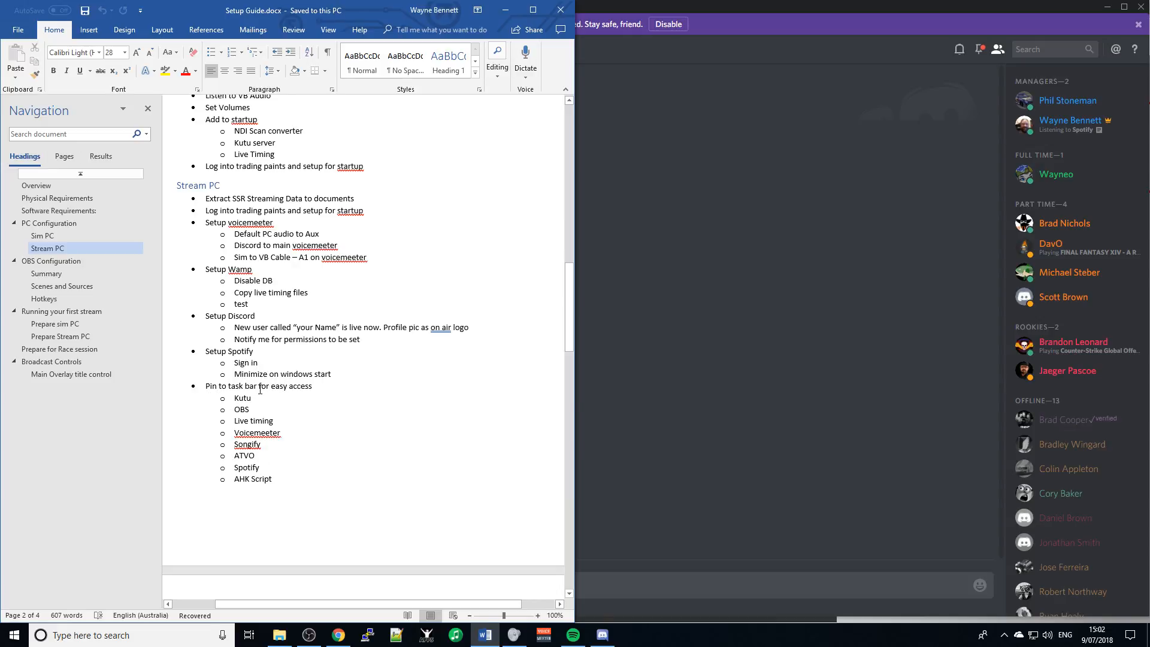
- Open File Explorer and search the Start menu for 'atvo'
{"action": "left_click", "coordinate": [280, 635]}
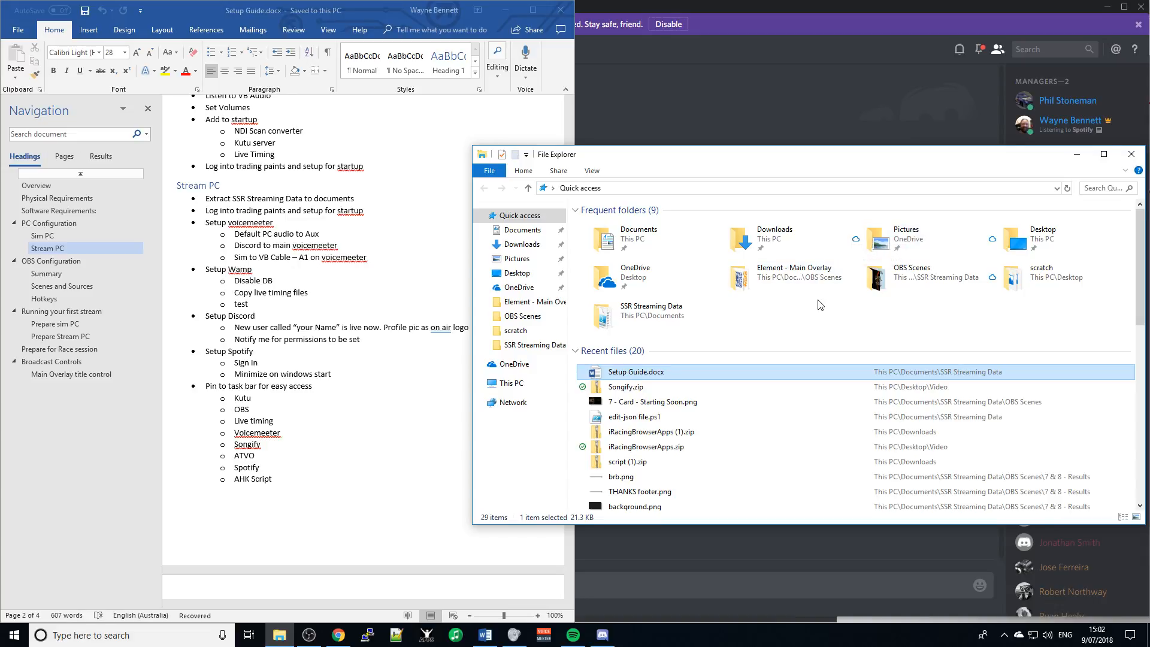
{"action": "key", "text": "super"}
{"action": "type", "text": "a"}
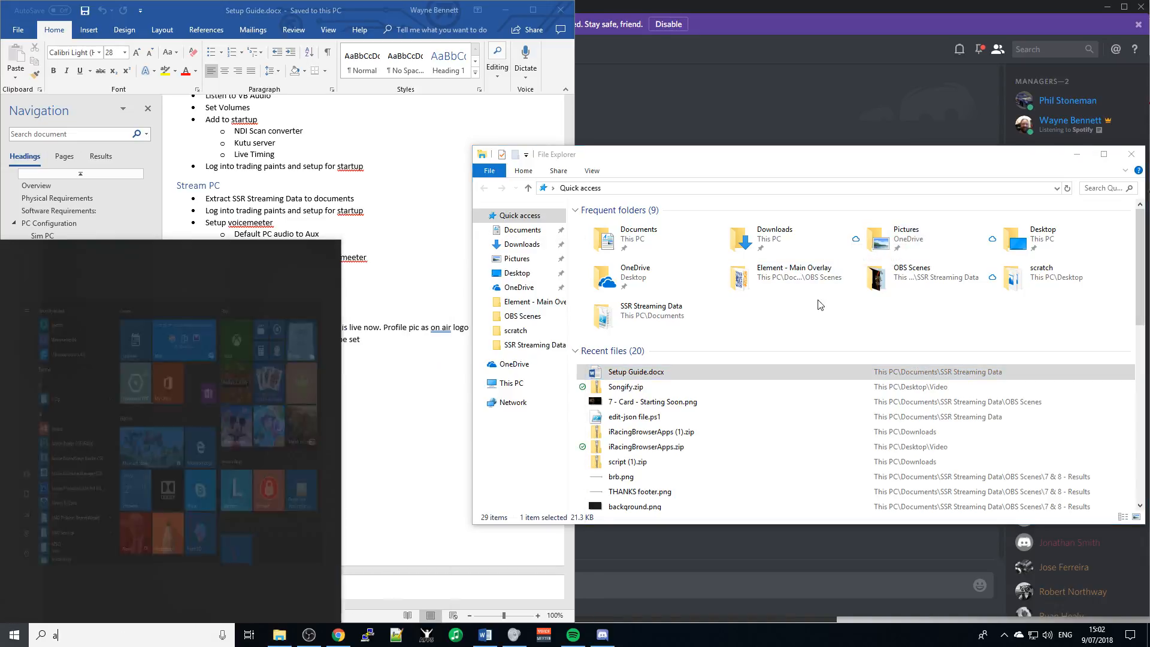
{"action": "type", "text": "tvo"}
{"action": "key", "text": "Return"}
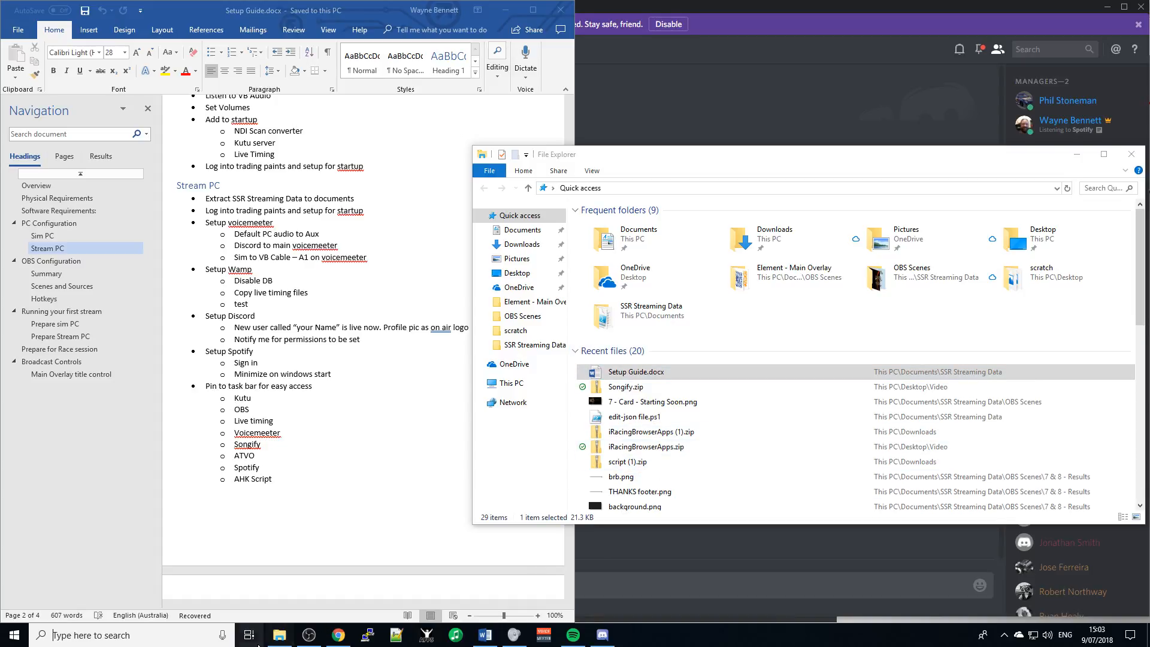
- Select all four items in C:\Program Files (x86)\livetiming\website
{"action": "left_click", "coordinate": [289, 640]}
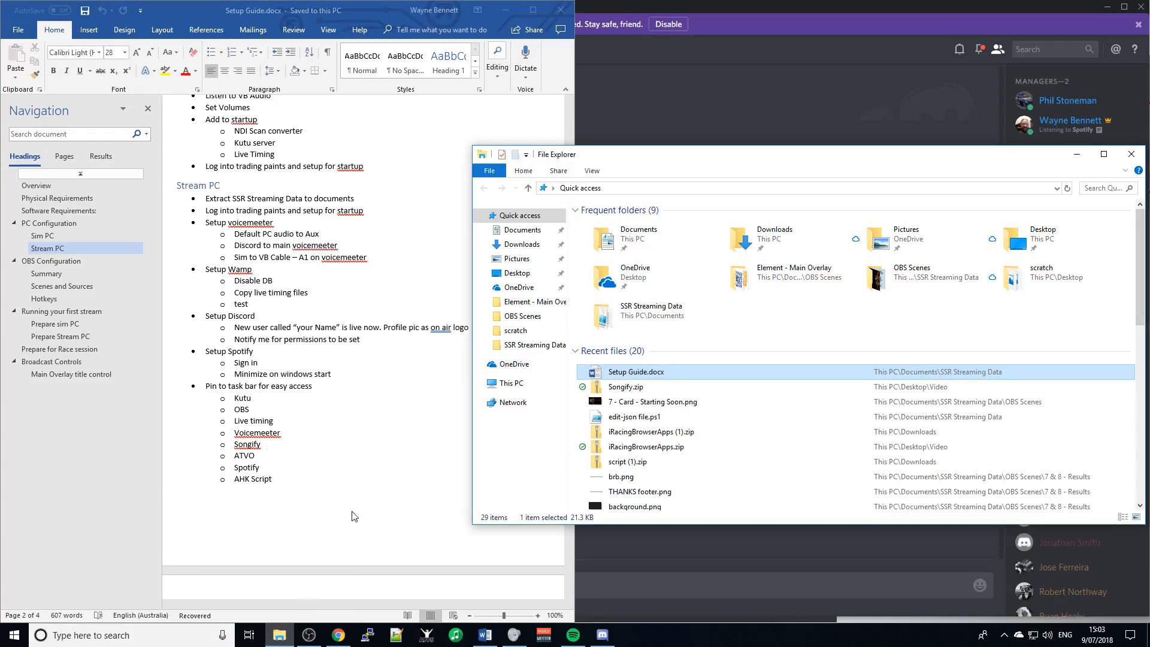
{"action": "left_click", "coordinate": [512, 384]}
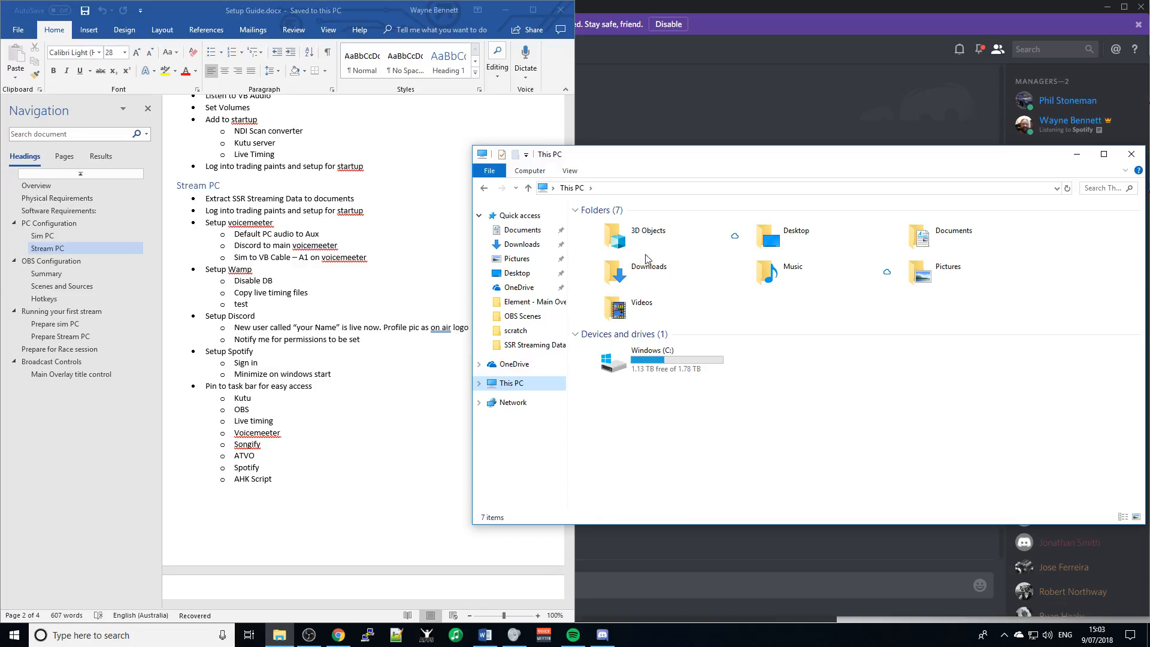
{"action": "double_click", "coordinate": [925, 237]}
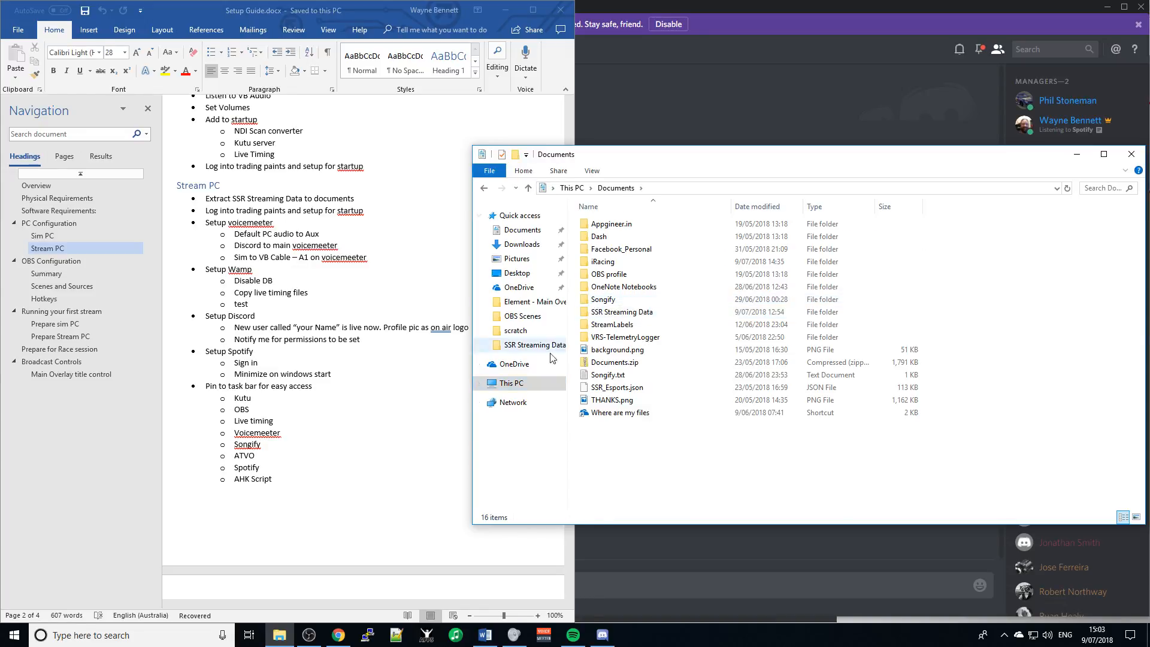
{"action": "left_click", "coordinate": [512, 384]}
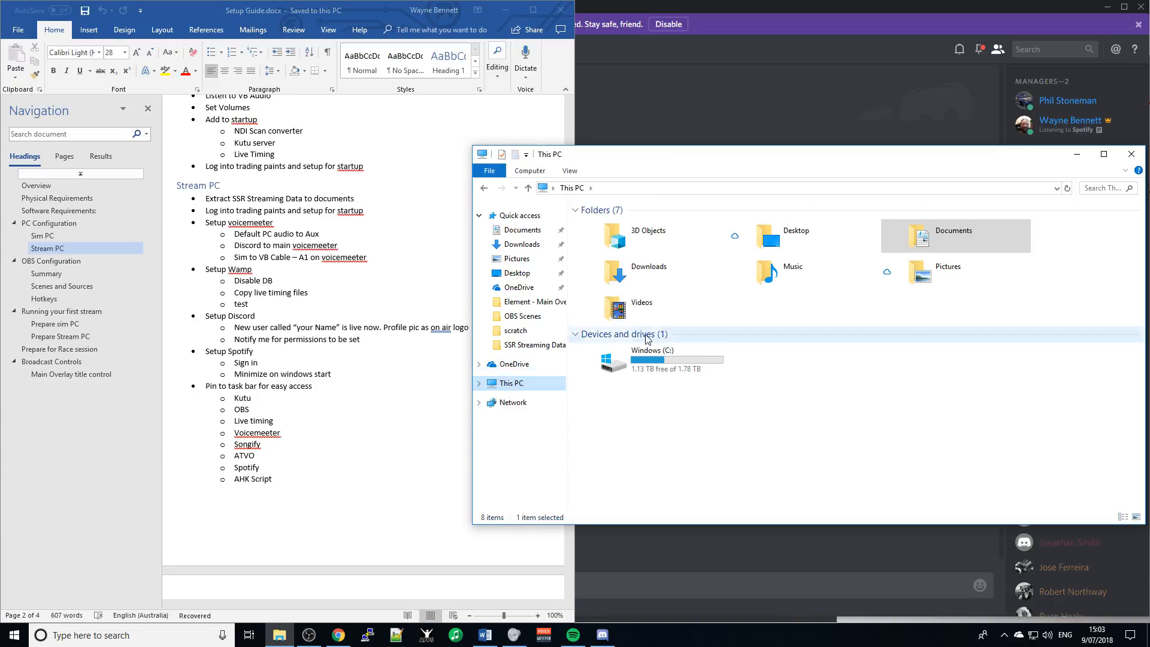
{"action": "double_click", "coordinate": [654, 354]}
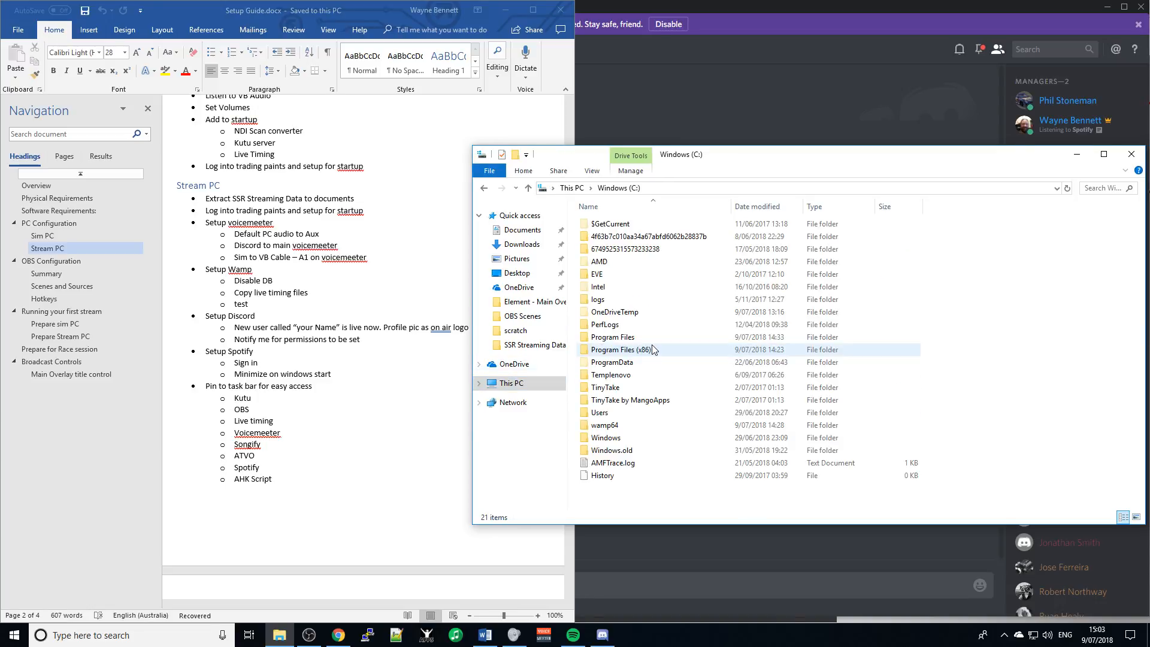
{"action": "double_click", "coordinate": [653, 350]}
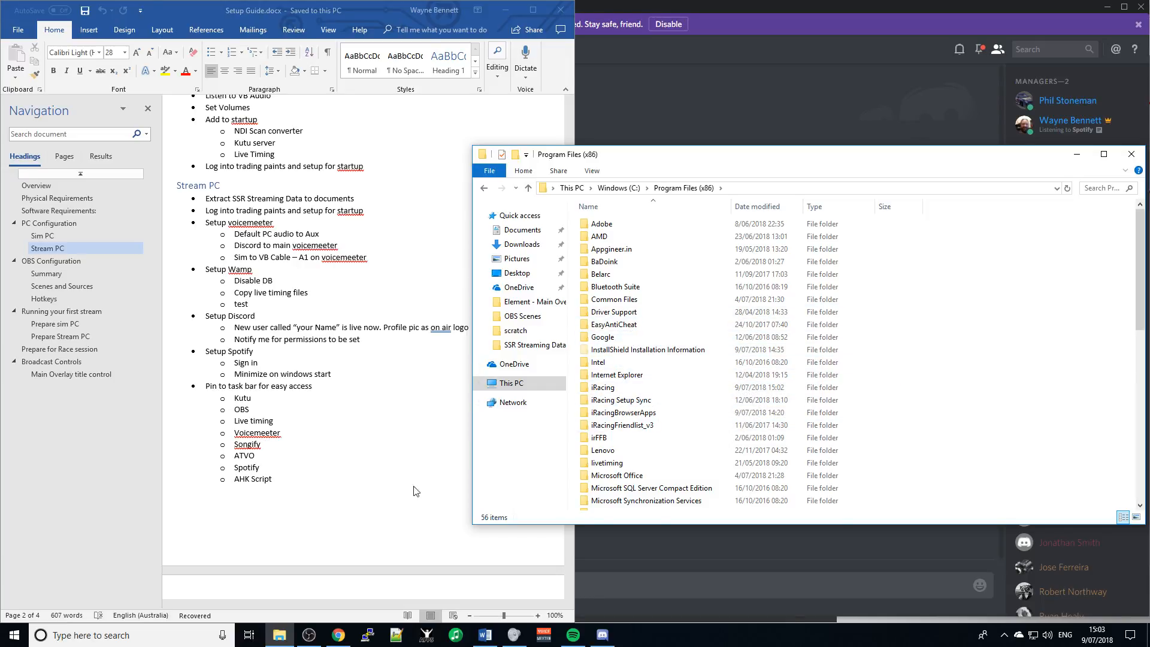
{"action": "double_click", "coordinate": [618, 463]}
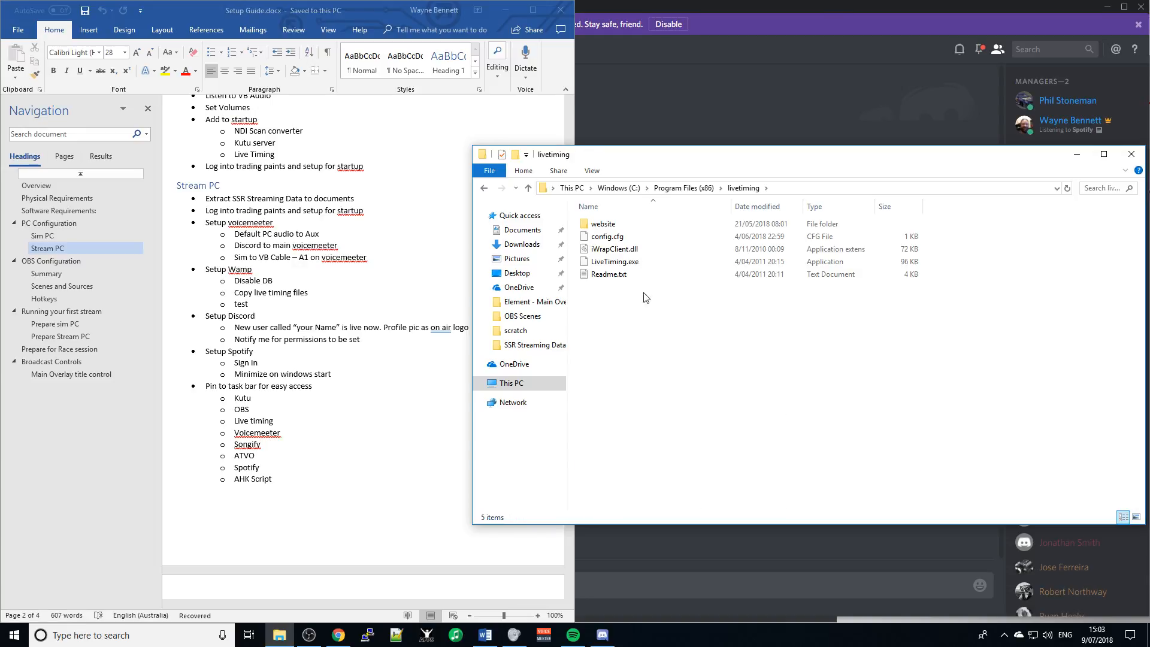
{"action": "double_click", "coordinate": [604, 224]}
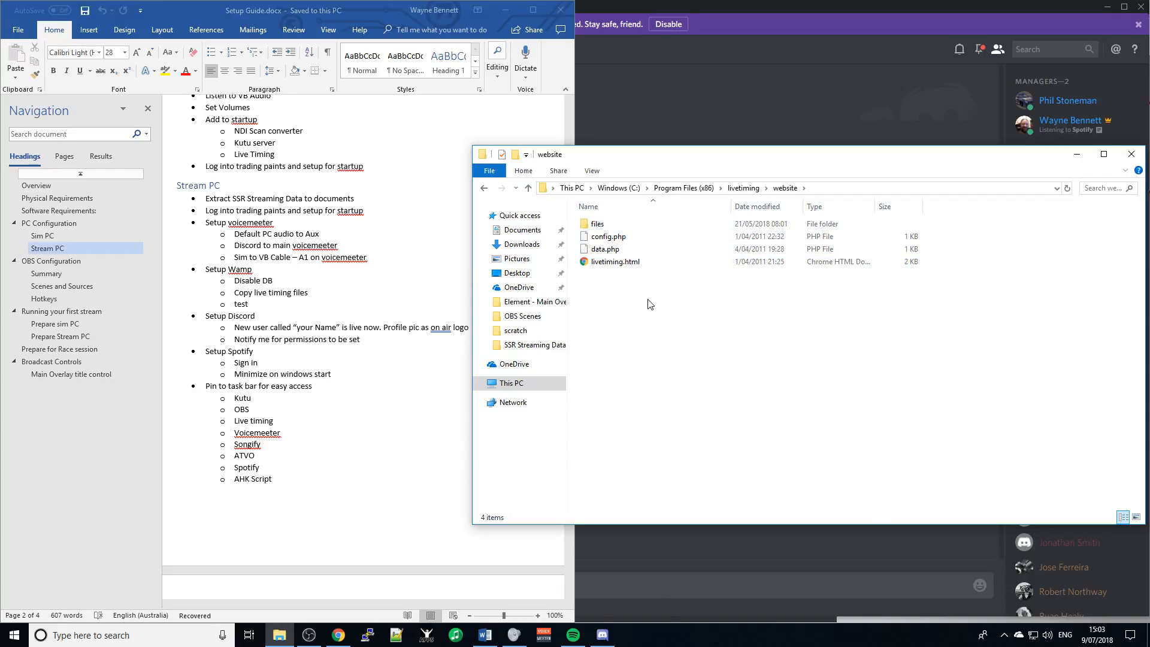
{"action": "key", "text": "ctrl+a"}
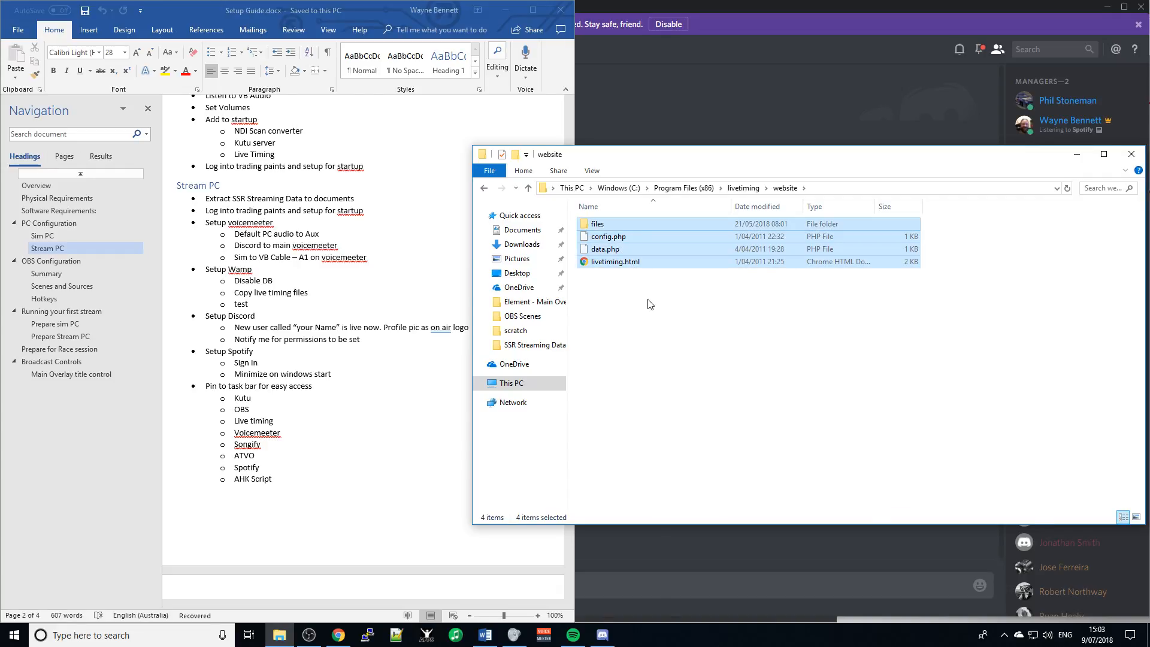
- Replace C:\wamp64\www's seven default items with the website files, then select files\script.js
{"action": "left_click", "coordinate": [511, 384]}
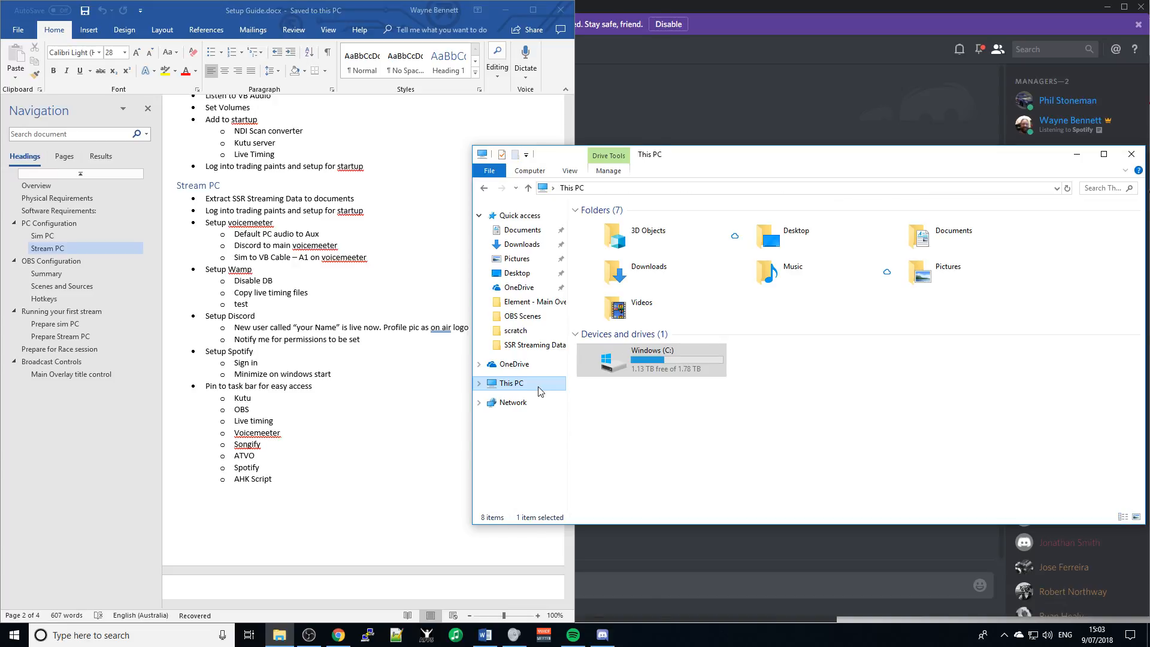
{"action": "double_click", "coordinate": [630, 364]}
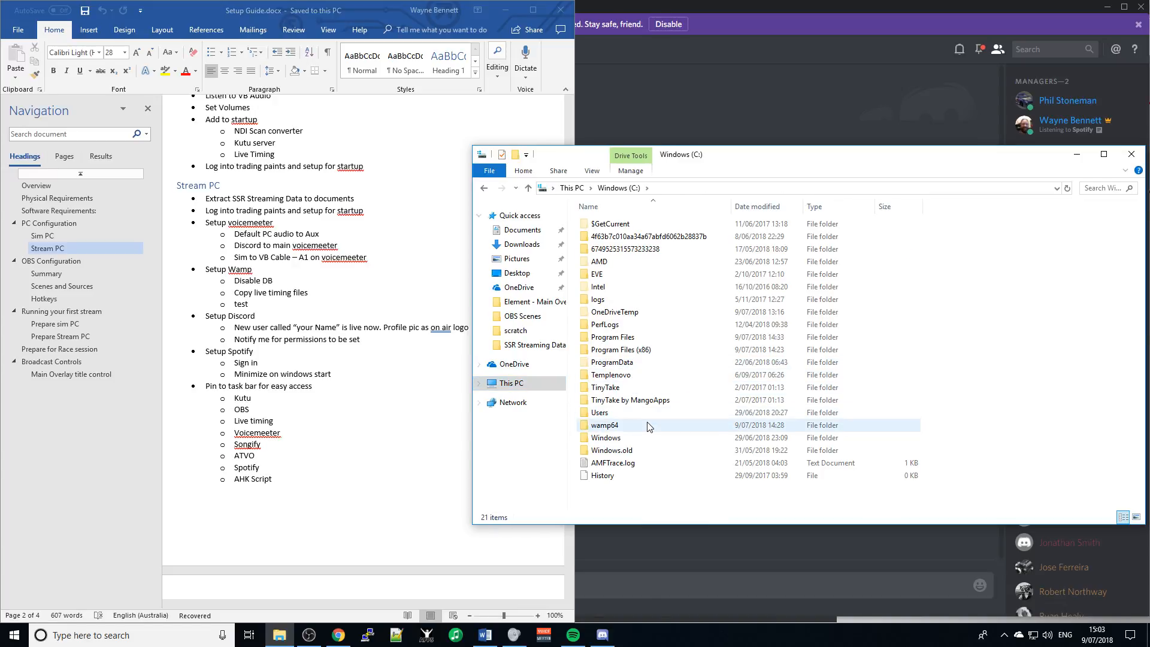
{"action": "double_click", "coordinate": [617, 426]}
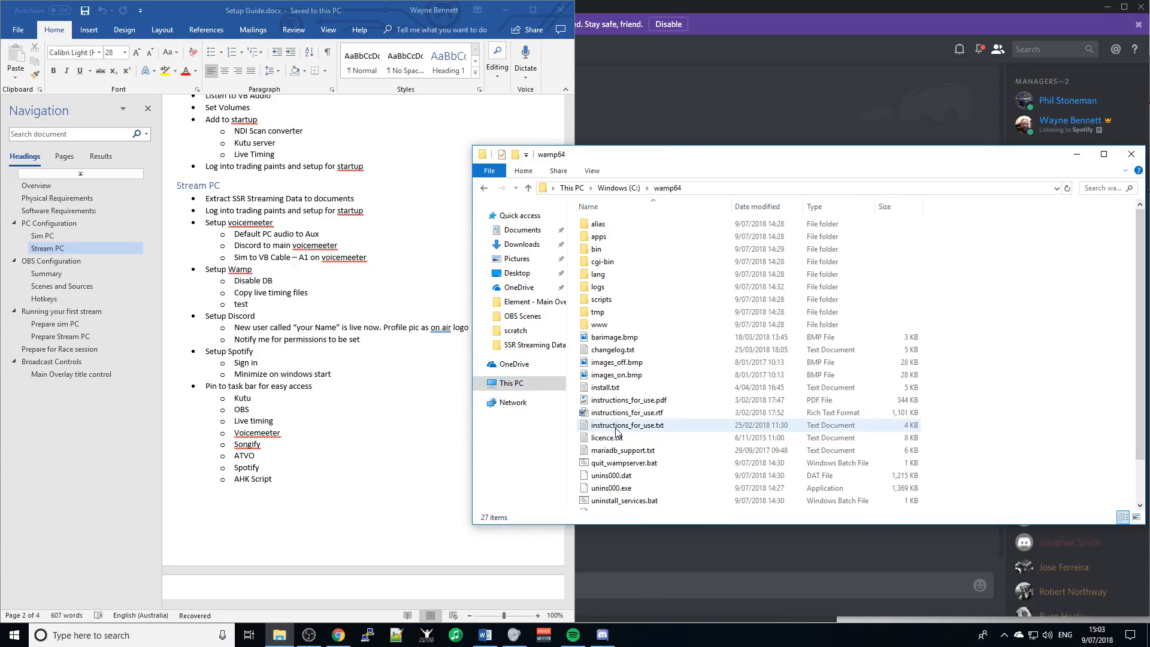
{"action": "double_click", "coordinate": [600, 325]}
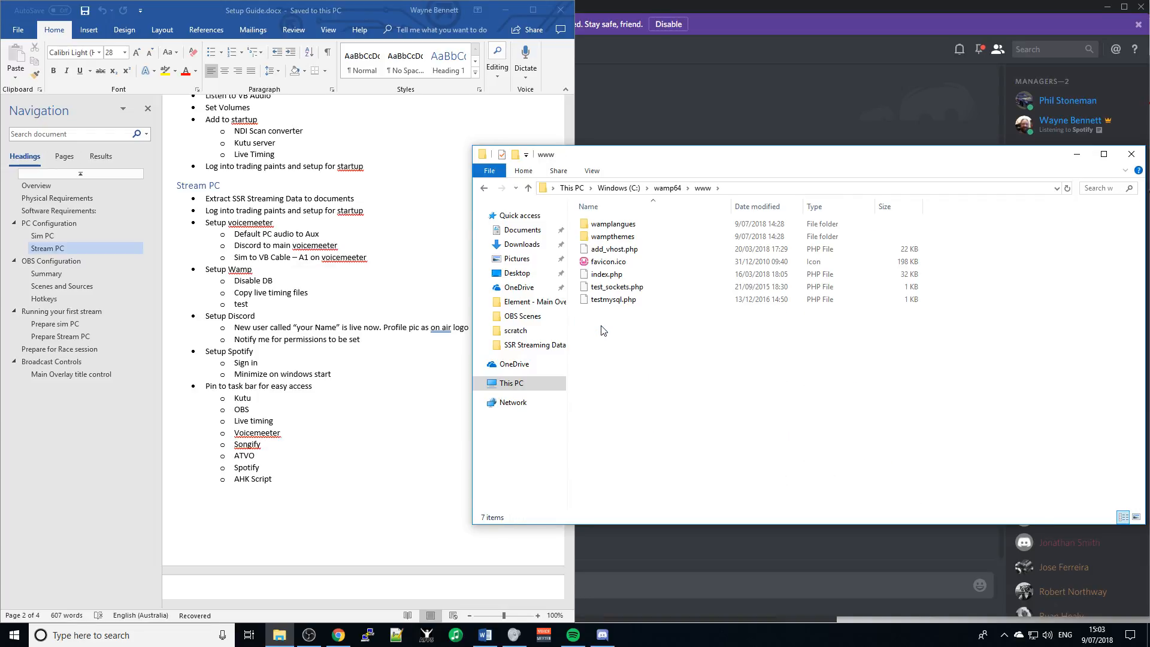
{"action": "key", "text": "ctrl+a"}
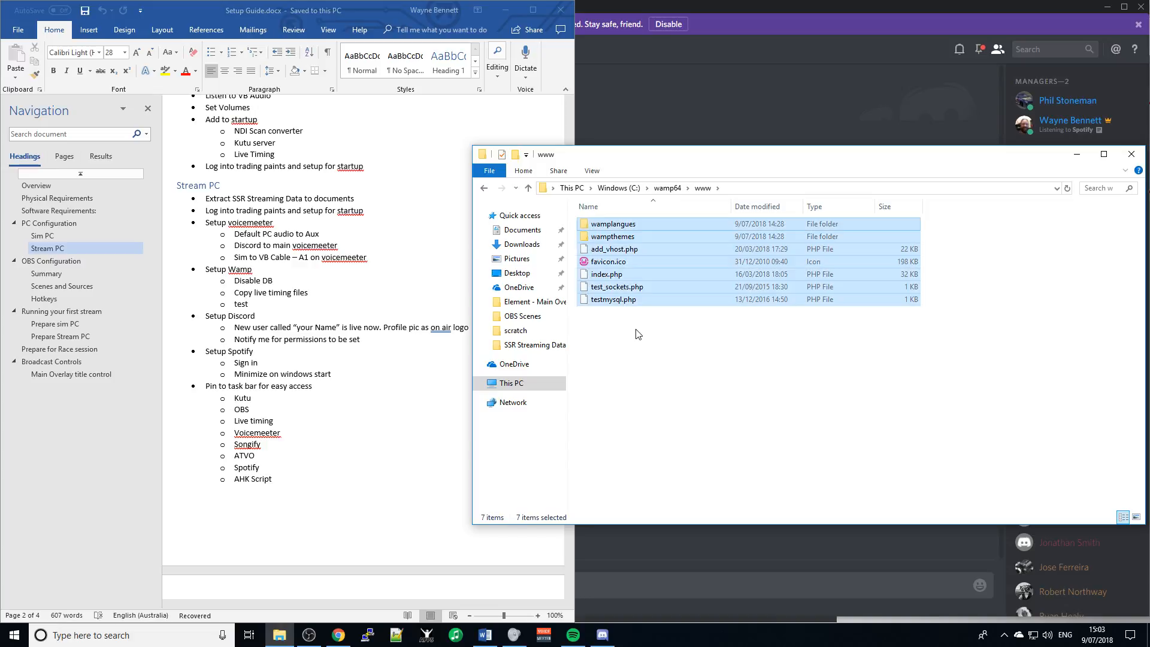
{"action": "key", "text": "Delete"}
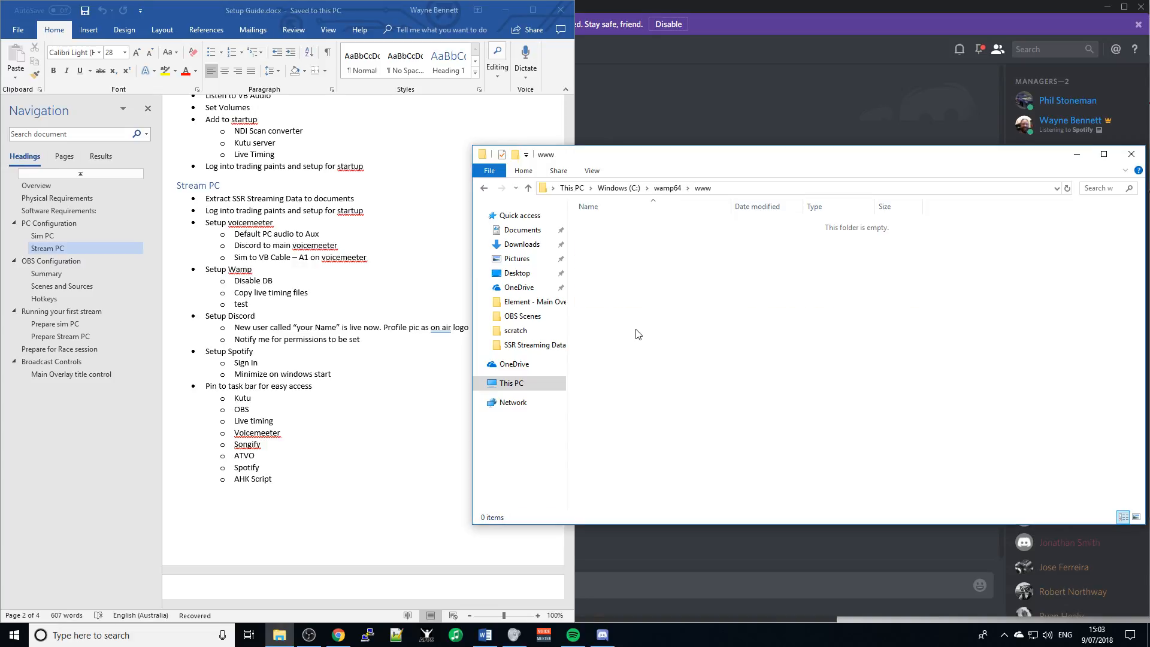
{"action": "key", "text": "ctrl+v"}
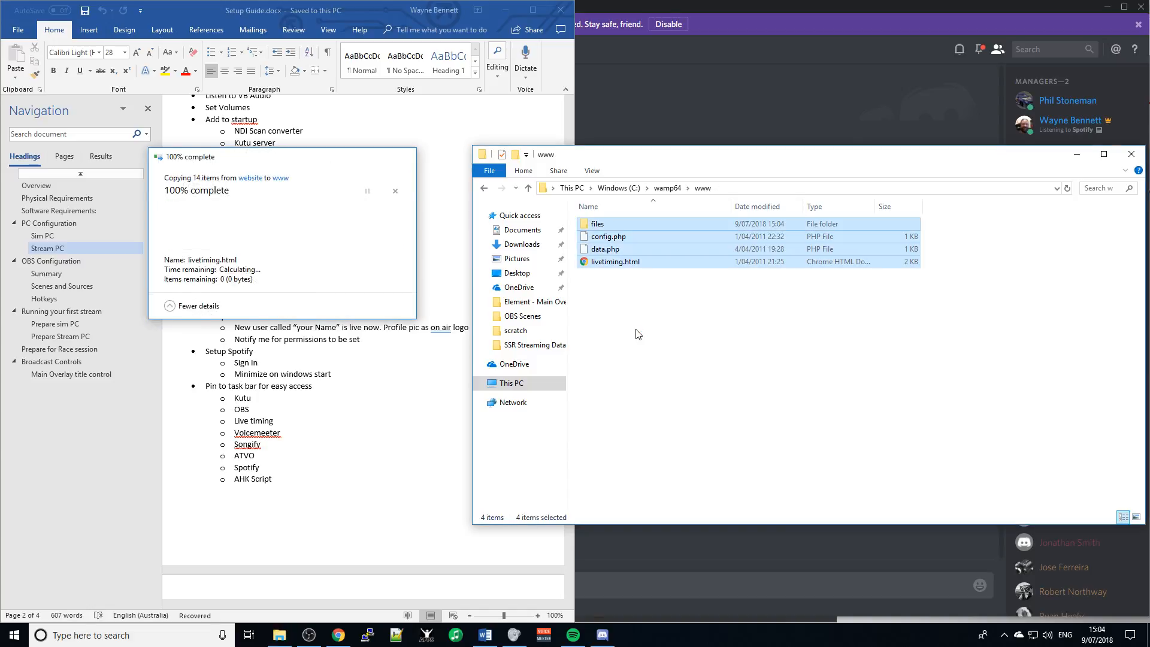
{"action": "double_click", "coordinate": [596, 229]}
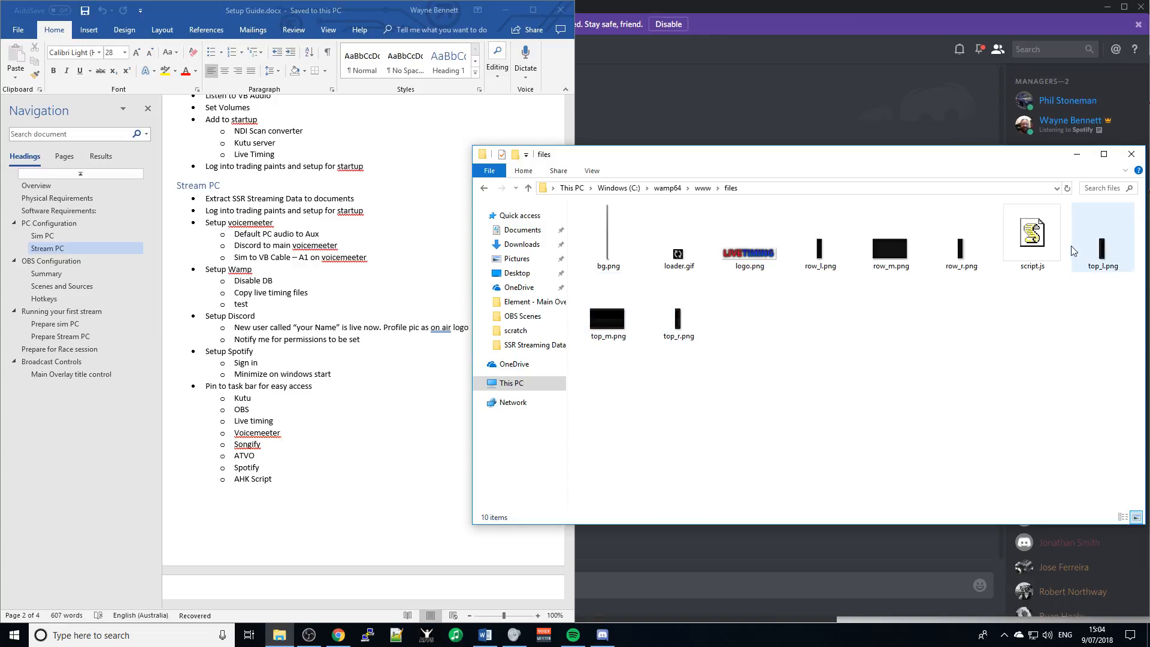
{"action": "left_click", "coordinate": [1042, 248]}
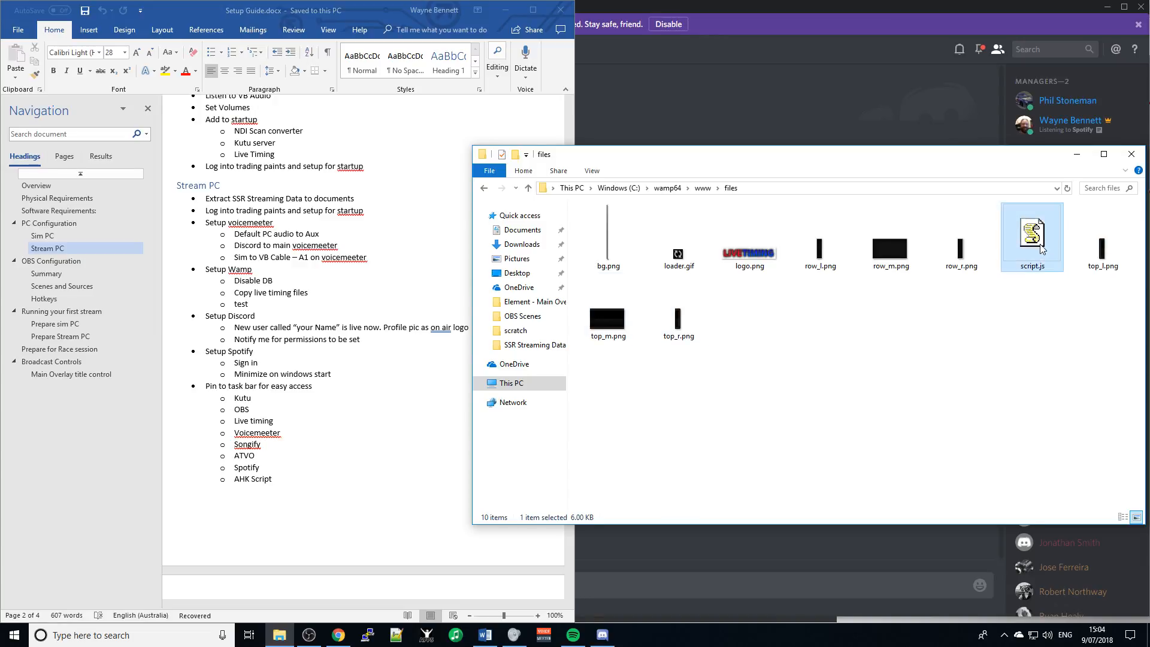
- Edit script.js in Notepad++ so mode stays "php" with the webserver line commented, then save and close
{"action": "right_click", "coordinate": [1042, 249]}
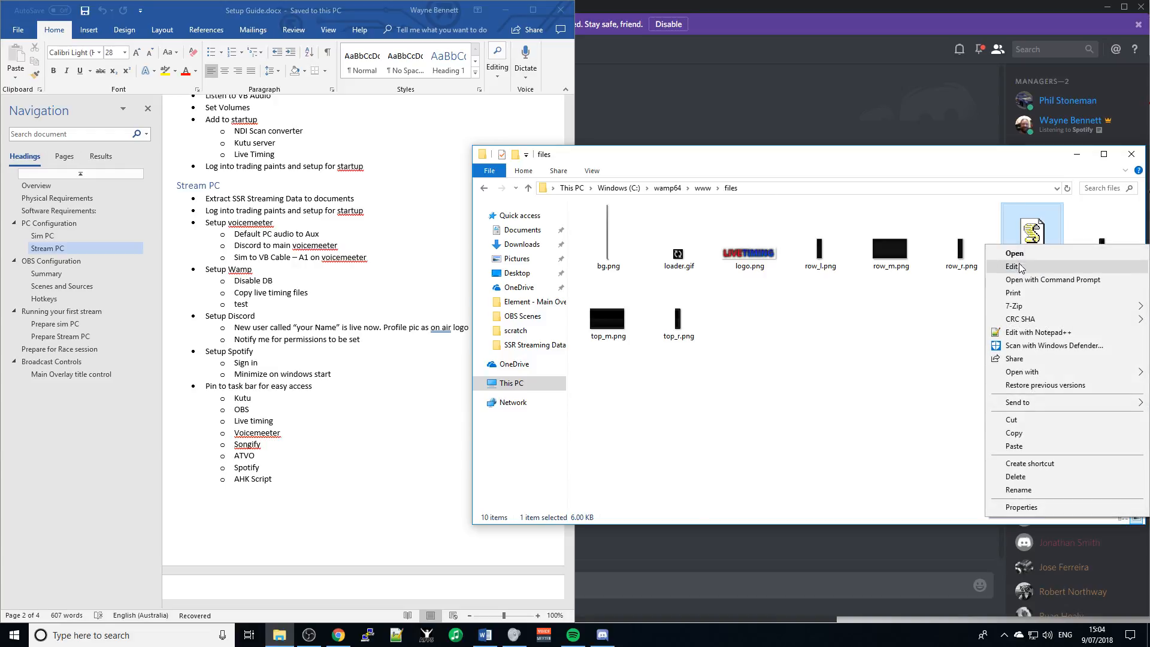
{"action": "left_click", "coordinate": [1030, 333]}
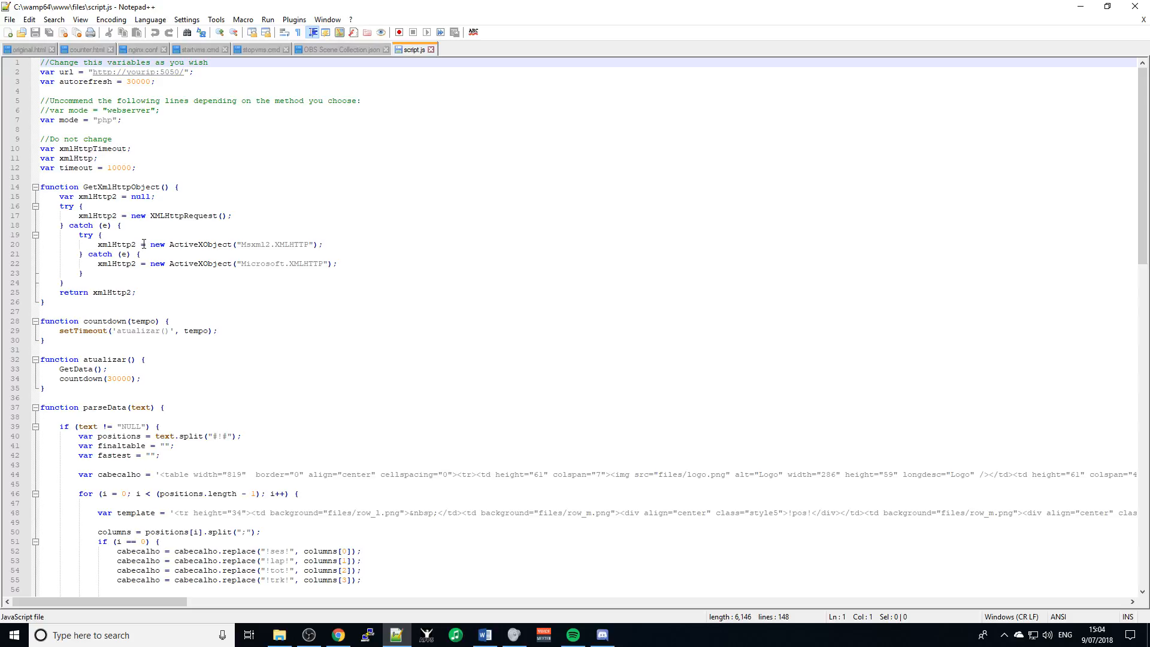
{"action": "left_click", "coordinate": [51, 112]}
{"action": "key", "text": "BackSpace"}
{"action": "key", "text": "BackSpace"}
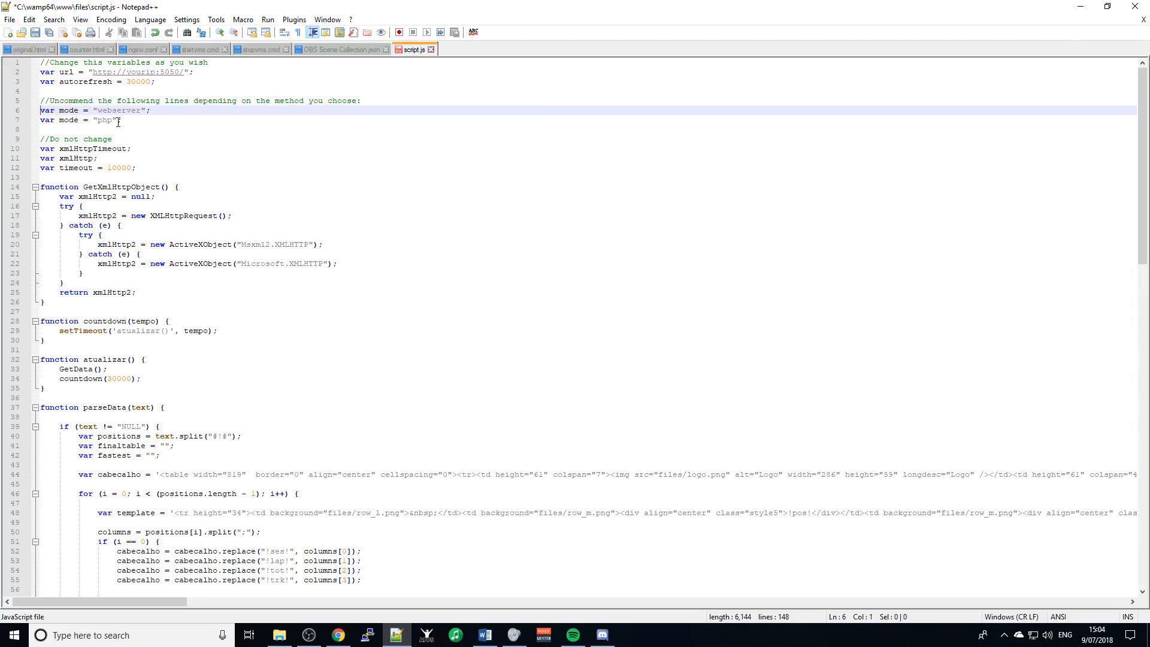
{"action": "key", "text": "Down"}
{"action": "type", "text": "//"}
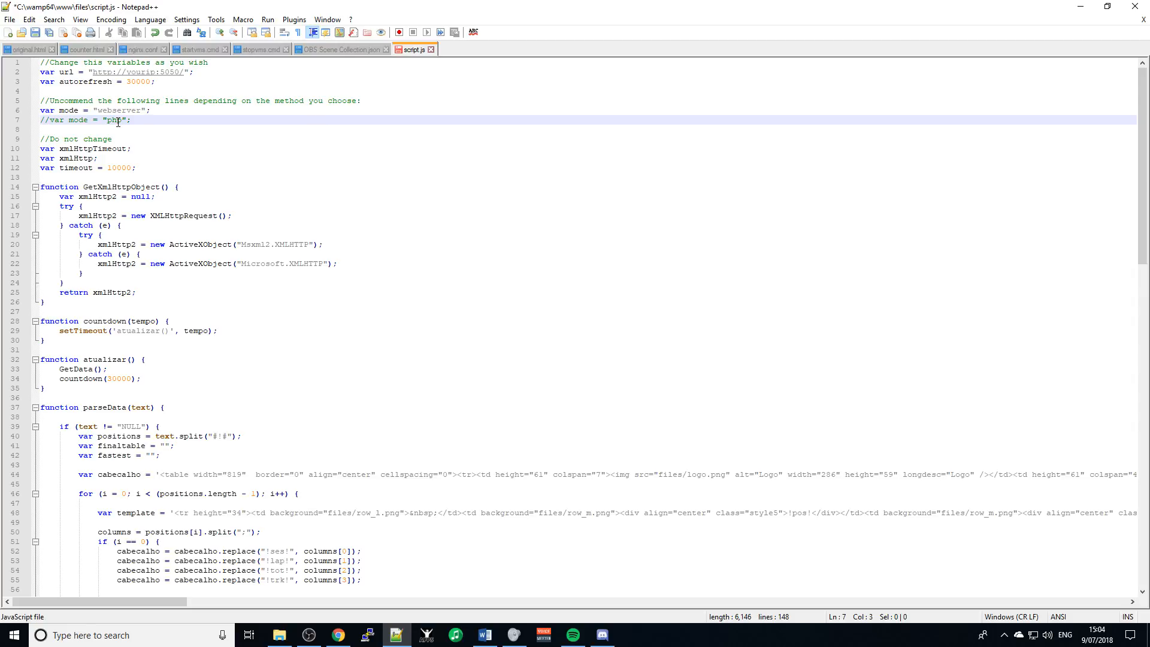
{"action": "key", "text": "BackSpace"}
{"action": "key", "text": "BackSpace"}
{"action": "key", "text": "Up"}
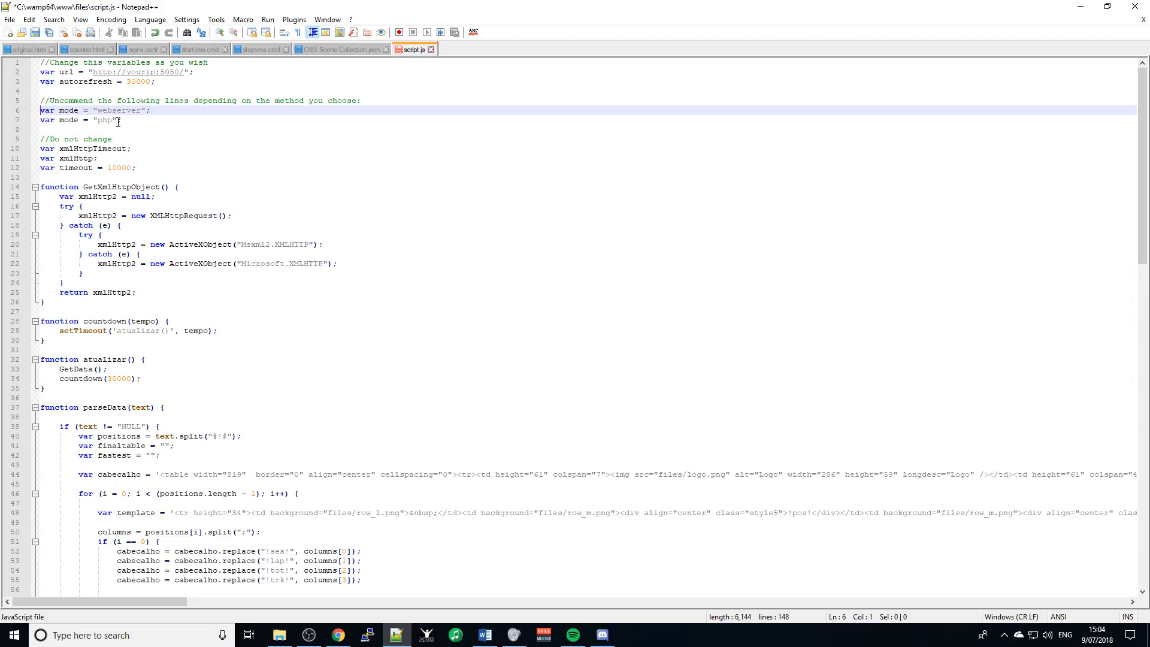
{"action": "type", "text": "//"}
{"action": "key", "text": "ctrl+s"}
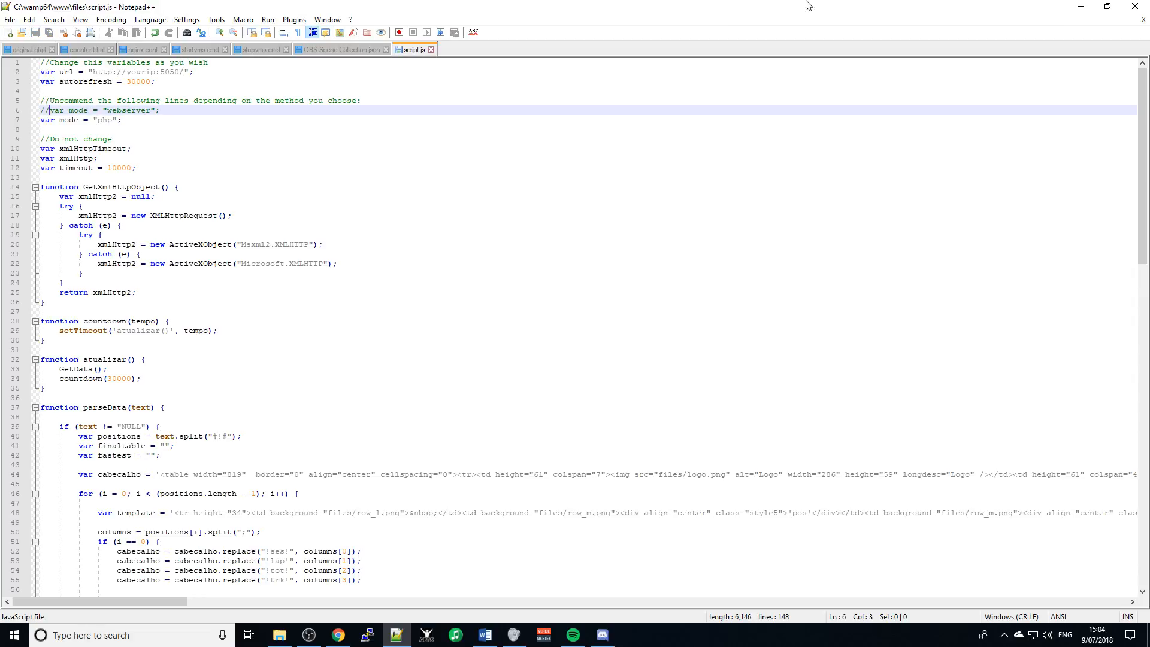
{"action": "left_click", "coordinate": [1136, 8]}
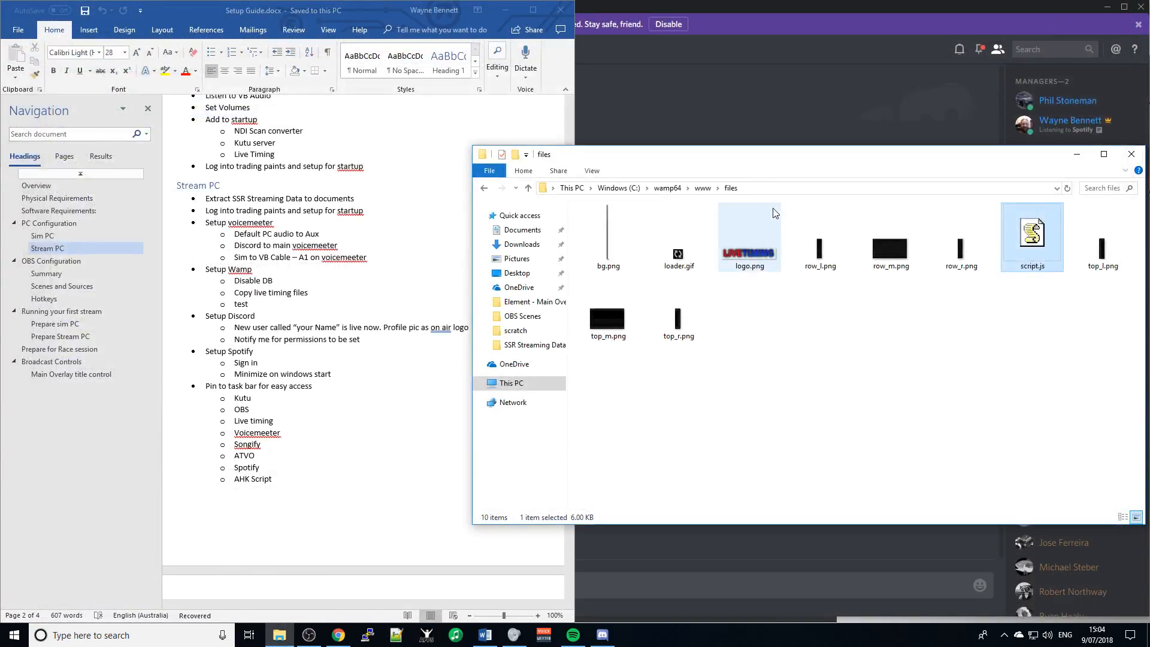
- Pin LiveTiming.exe from C:\Program Files (x86)\livetiming to the taskbar and close Explorer
{"action": "left_click", "coordinate": [1132, 155]}
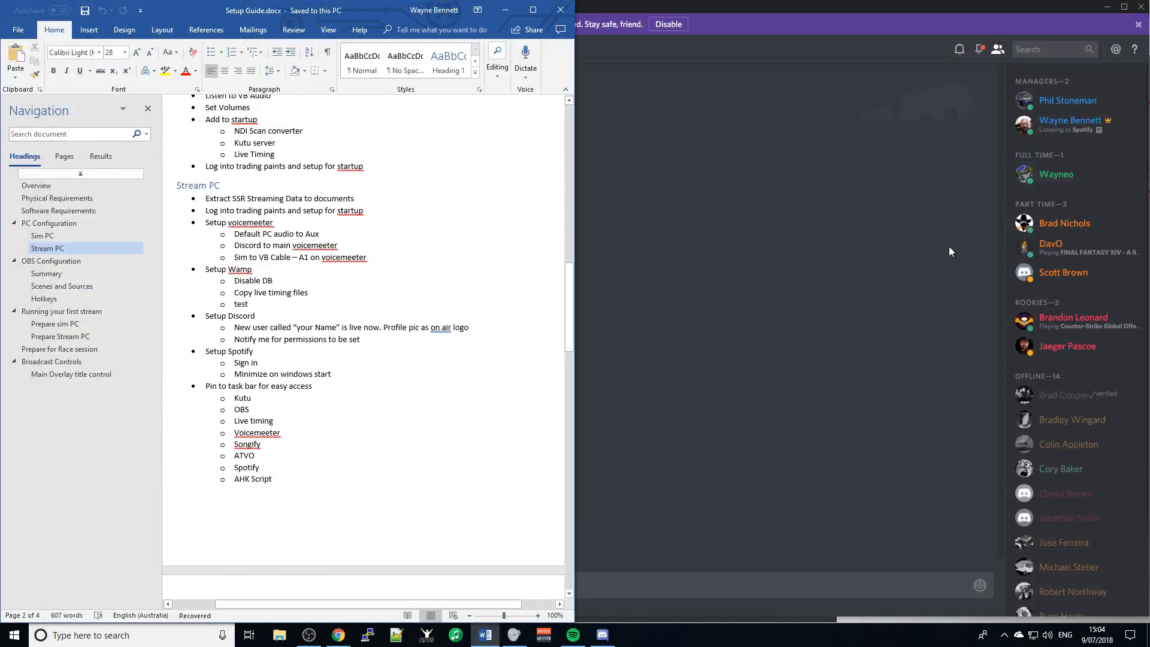
{"action": "left_click", "coordinate": [277, 636]}
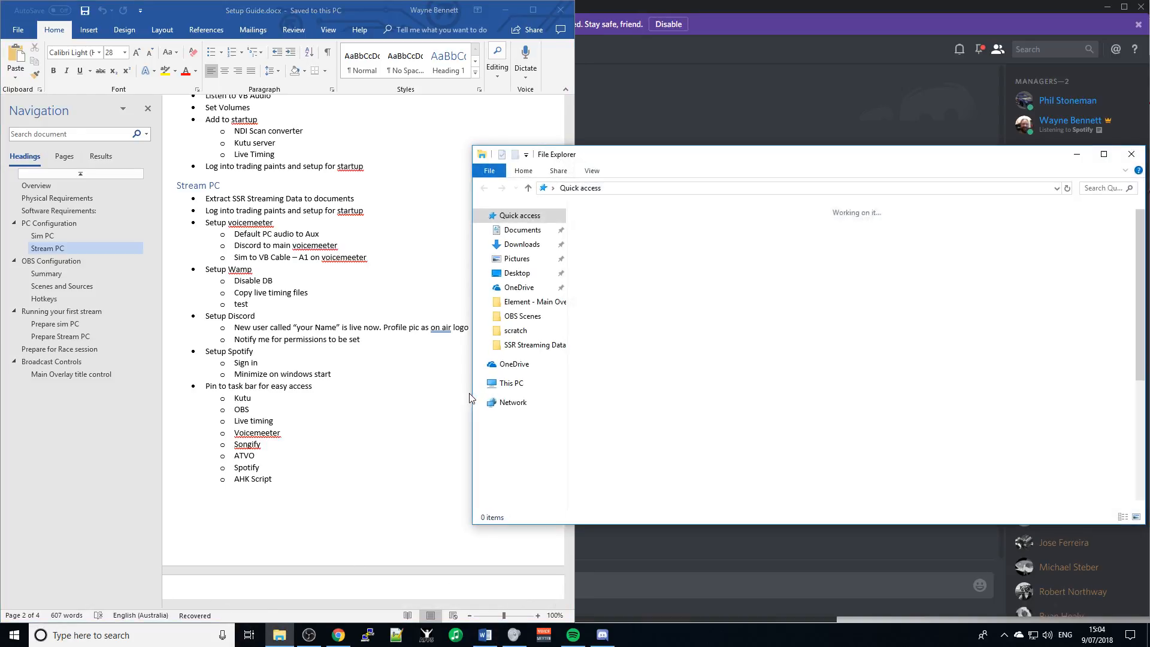
{"action": "left_click", "coordinate": [511, 383]}
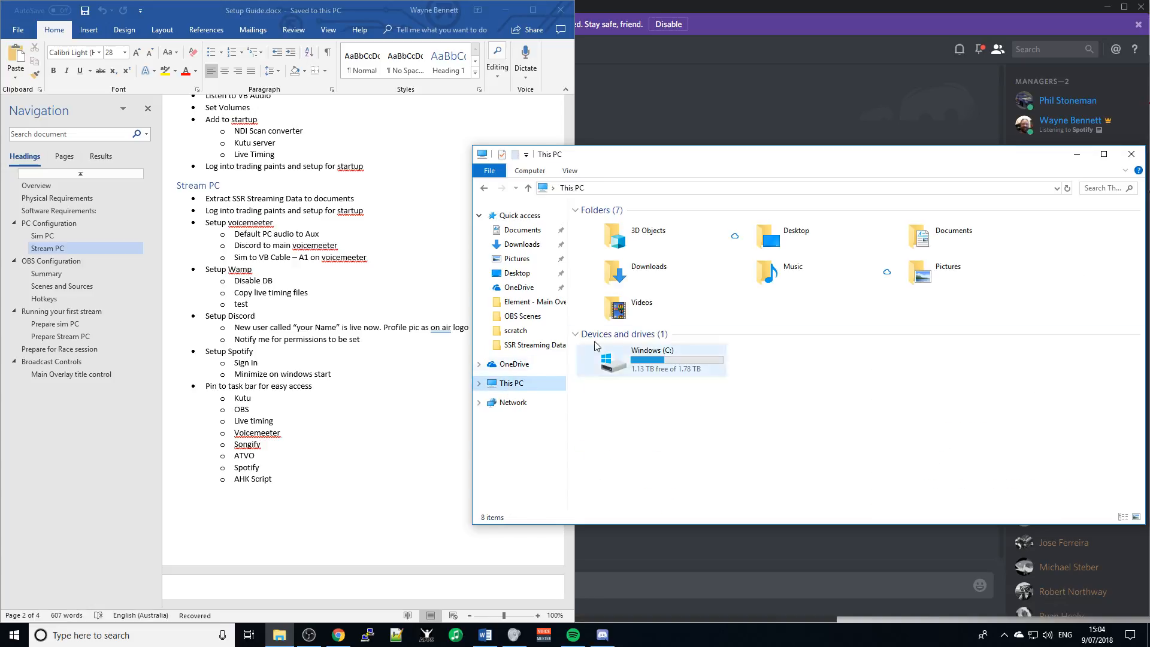
{"action": "double_click", "coordinate": [645, 358]}
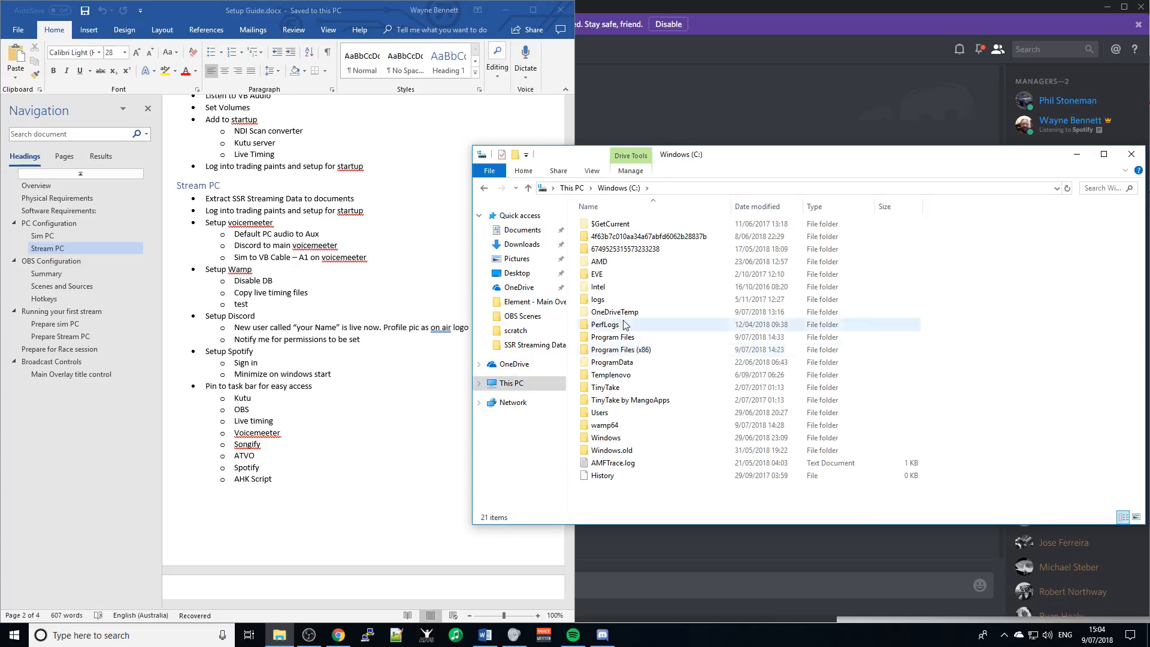
{"action": "double_click", "coordinate": [627, 352]}
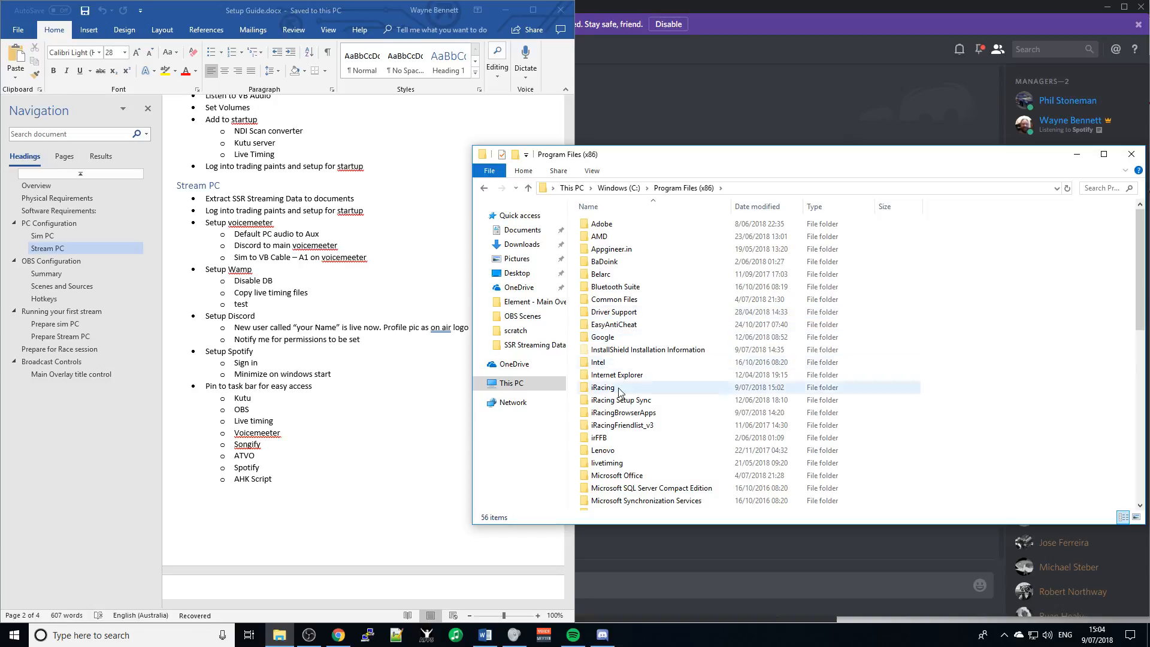
{"action": "double_click", "coordinate": [608, 463]}
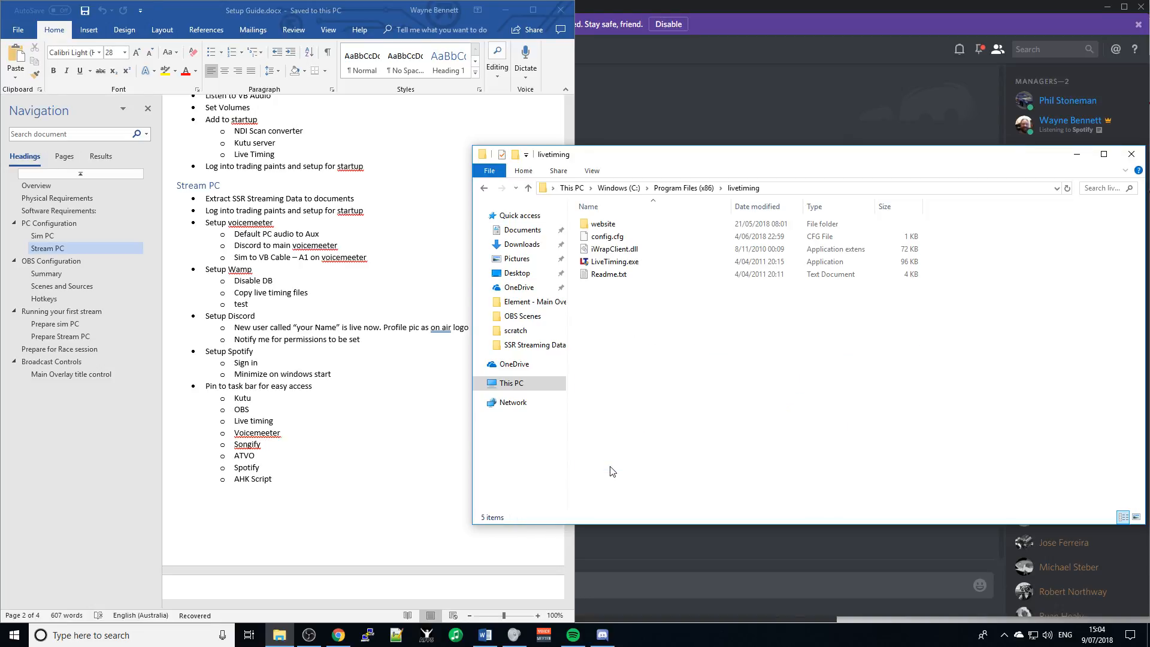
{"action": "right_click", "coordinate": [607, 264]}
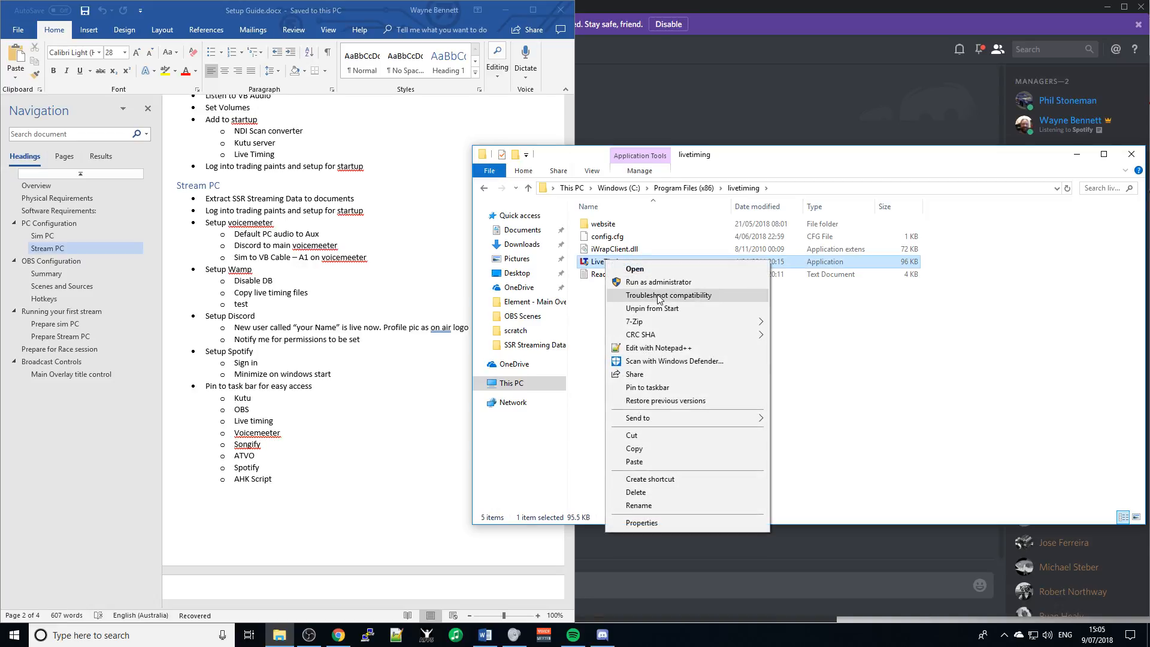
{"action": "left_click", "coordinate": [657, 388]}
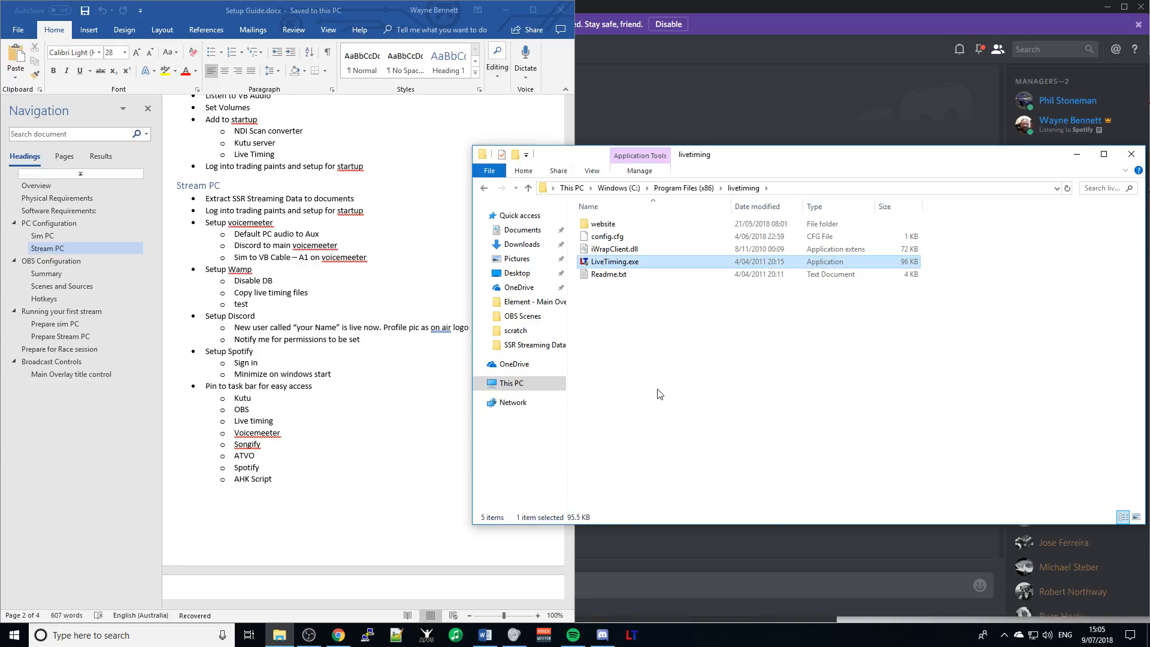
{"action": "left_click", "coordinate": [1135, 156]}
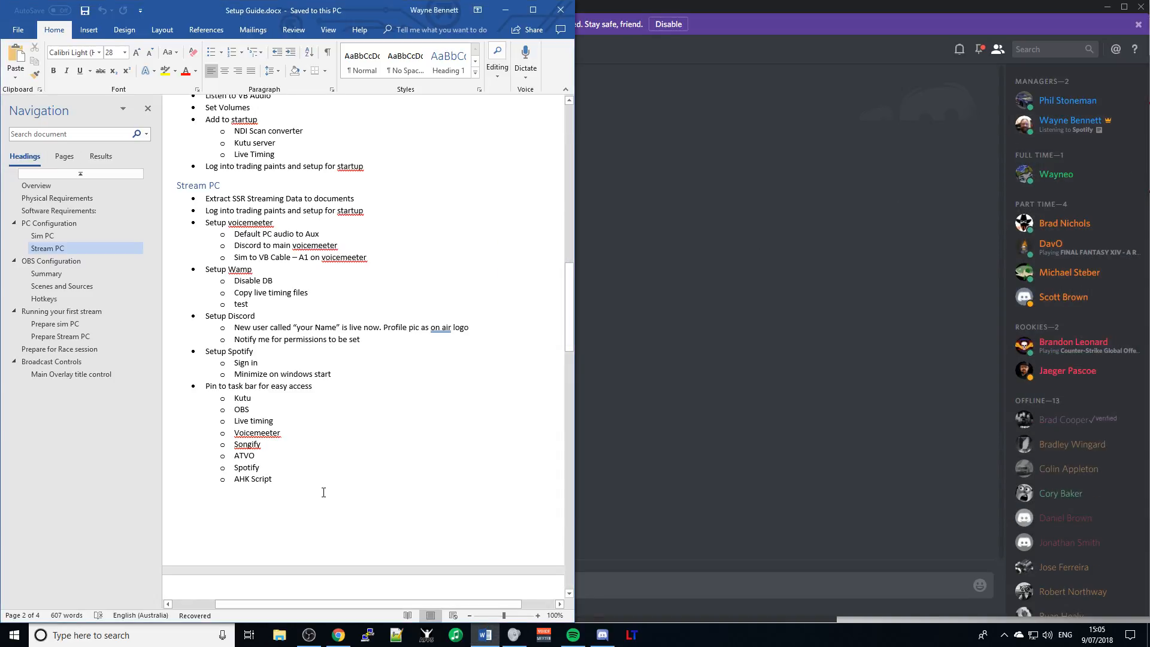
- Pin the ATVO app from the Start menu search to the taskbar
{"action": "key", "text": "super"}
{"action": "type", "text": "atvo"}
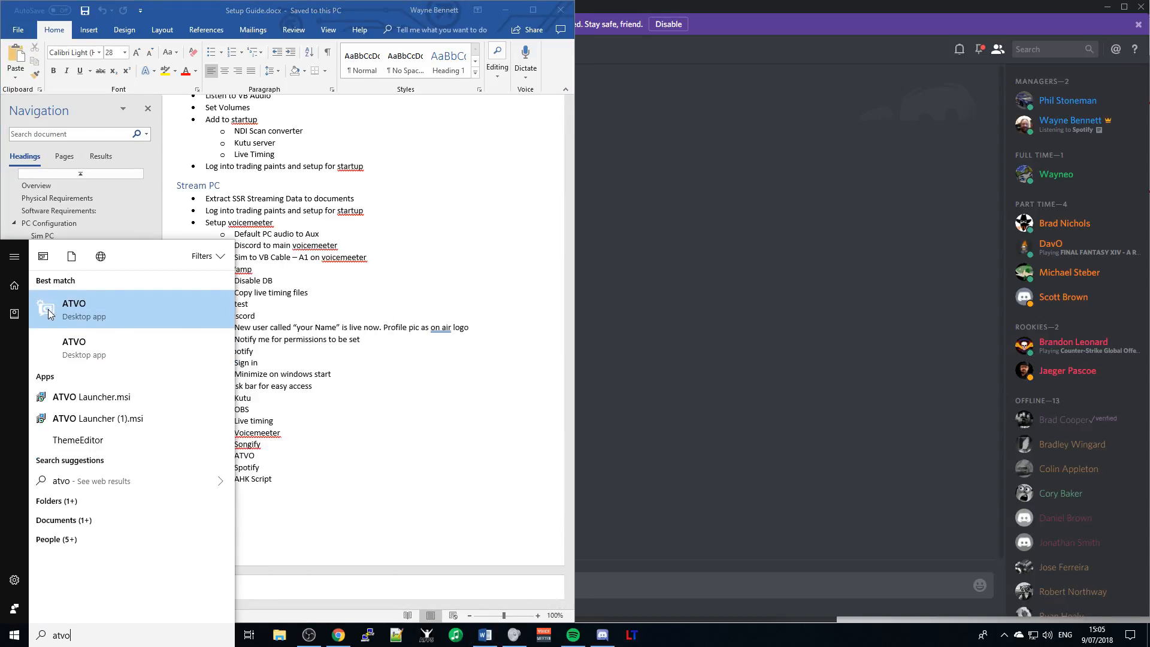
{"action": "right_click", "coordinate": [50, 314]}
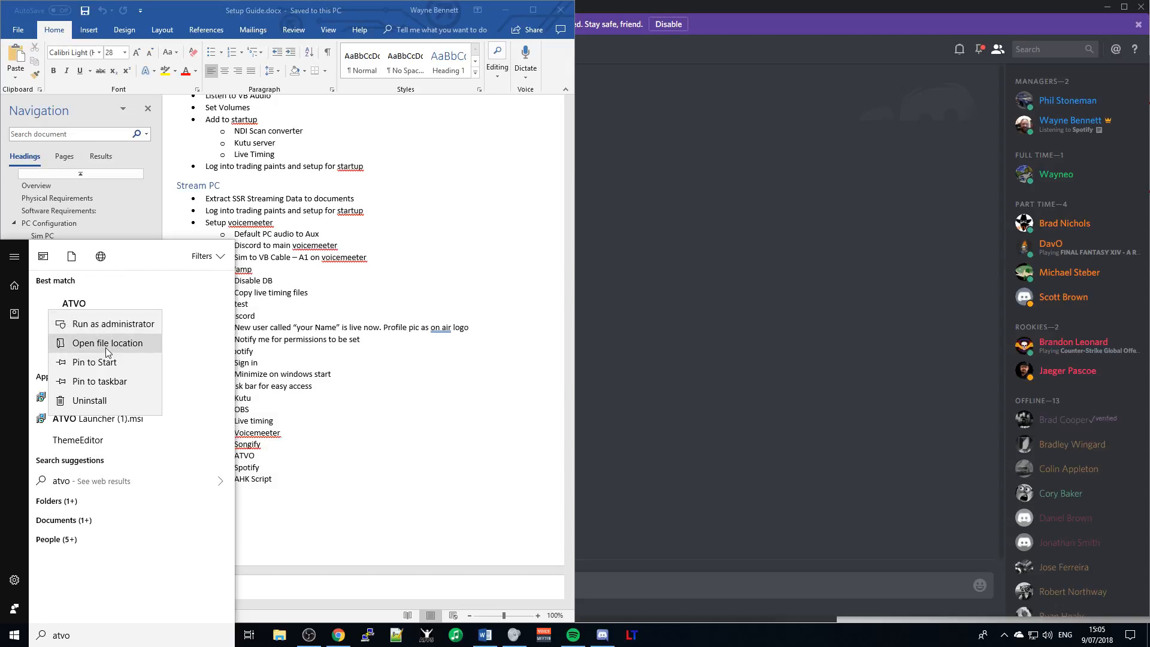
{"action": "left_click", "coordinate": [115, 381]}
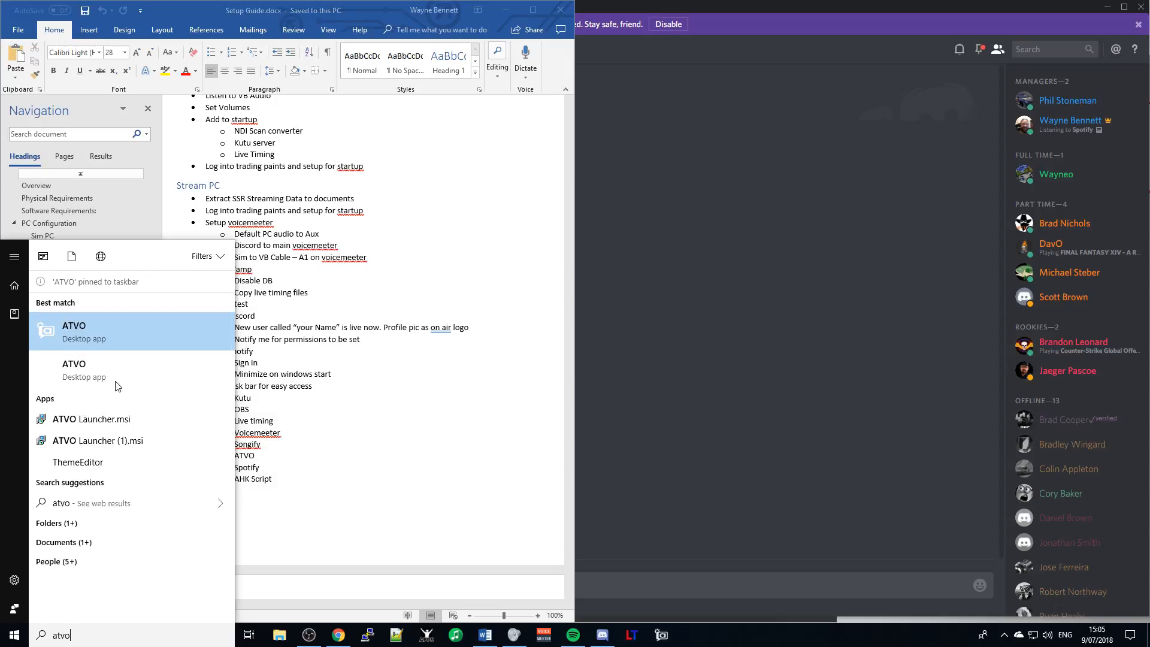
{"action": "left_click", "coordinate": [441, 381]}
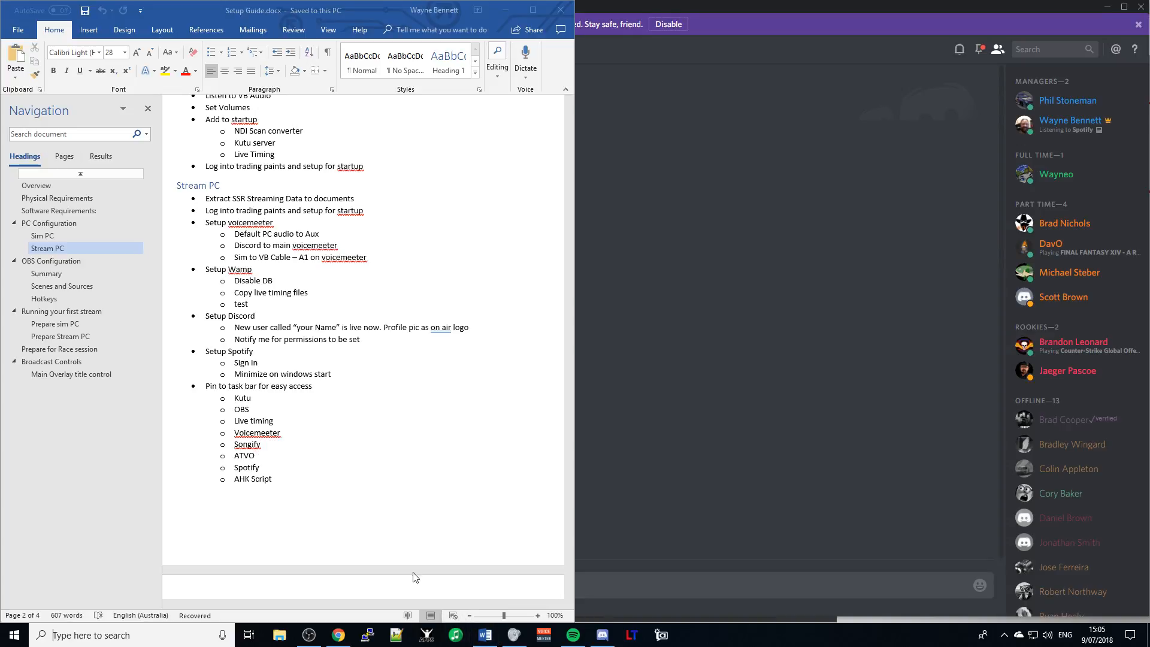
{"action": "type", "text": "O"}
- Bring the guide's OBS Configuration section into view and start OBS Studio (64bit) from its taskbar icon
{"action": "scroll", "coordinate": [395, 428], "scroll_direction": "up", "scroll_amount": 1}
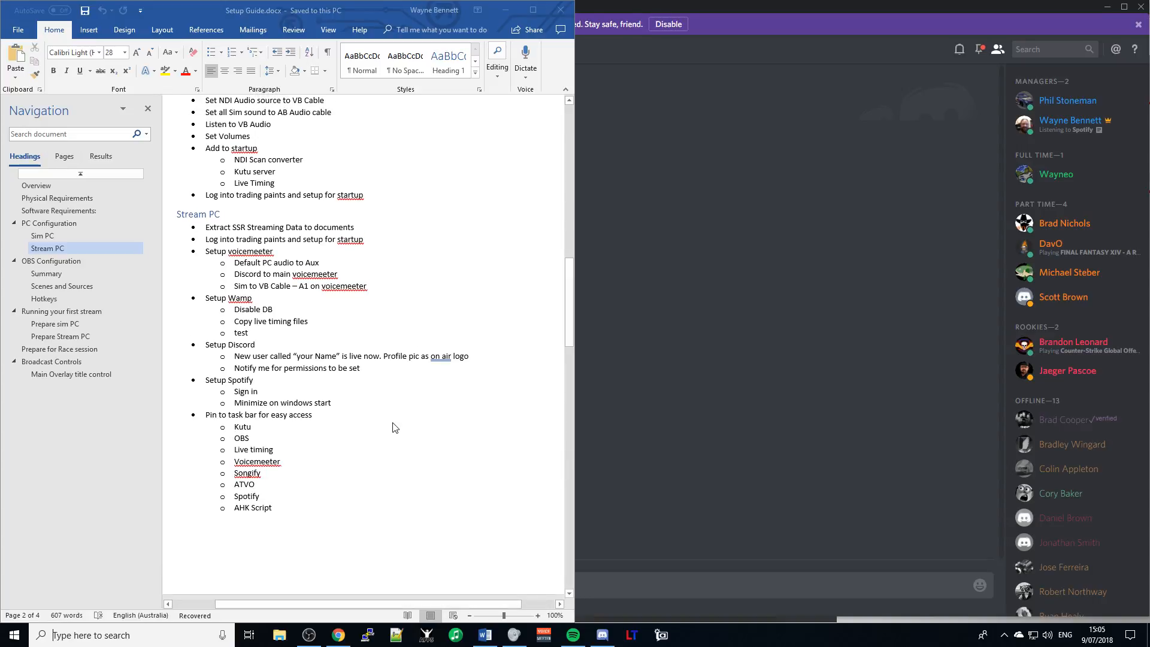
{"action": "scroll", "coordinate": [394, 427], "scroll_direction": "down", "scroll_amount": 14}
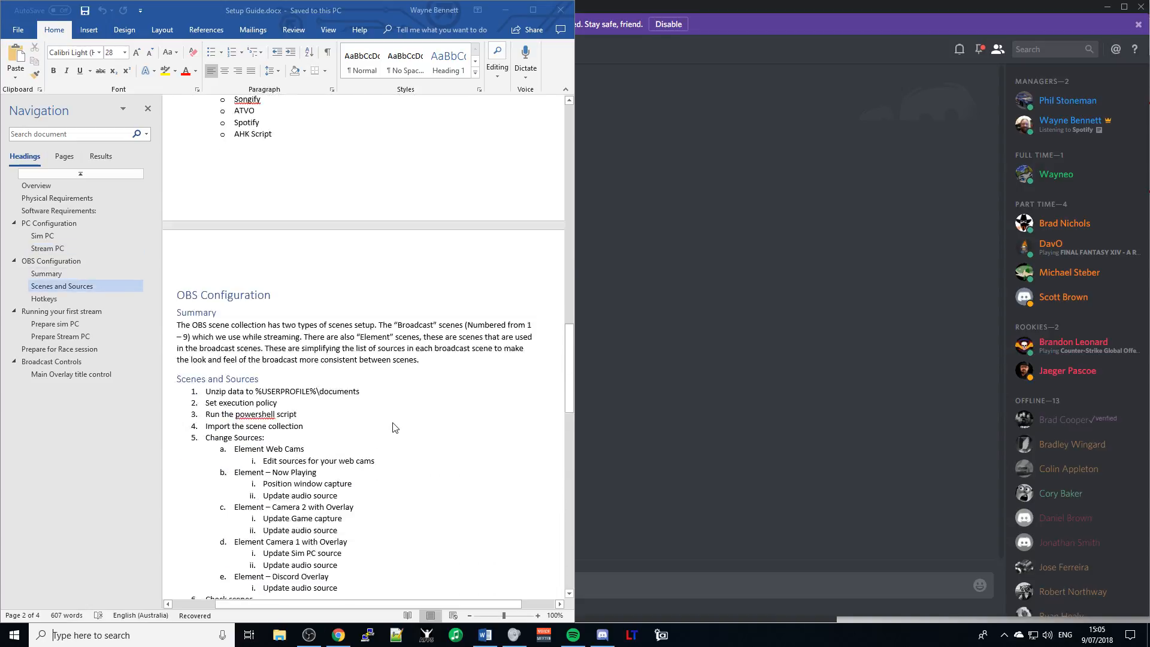
{"action": "scroll", "coordinate": [394, 427], "scroll_direction": "down", "scroll_amount": 2}
{"action": "scroll", "coordinate": [394, 427], "scroll_direction": "down", "scroll_amount": 1}
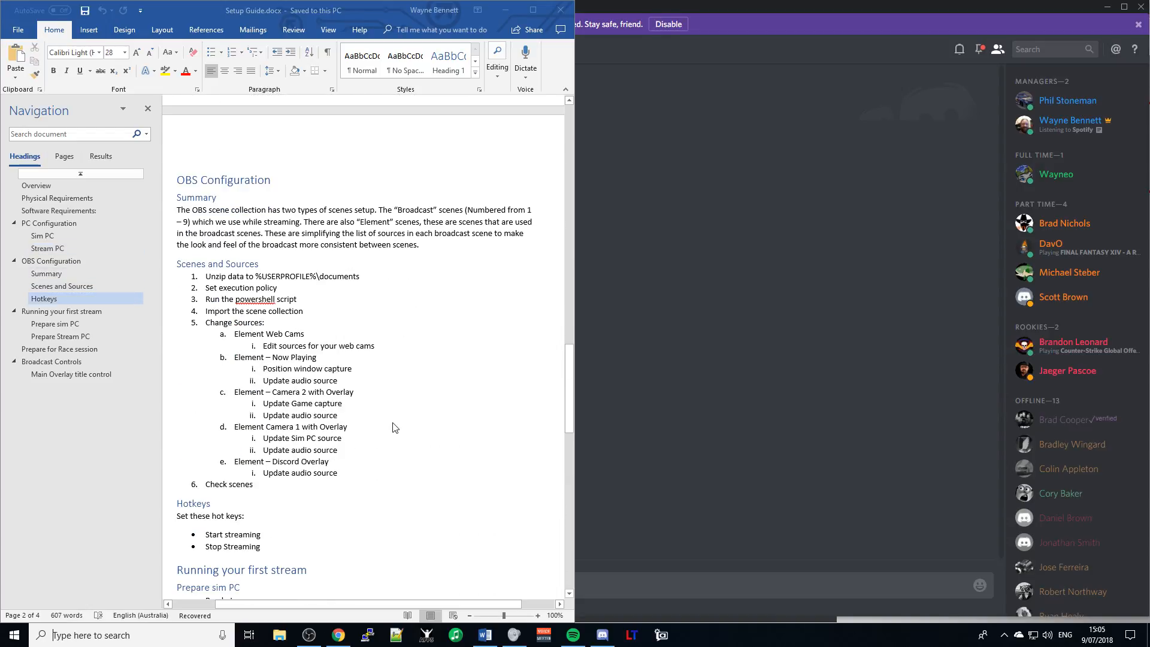
{"action": "scroll", "coordinate": [395, 427], "scroll_direction": "down", "scroll_amount": 1}
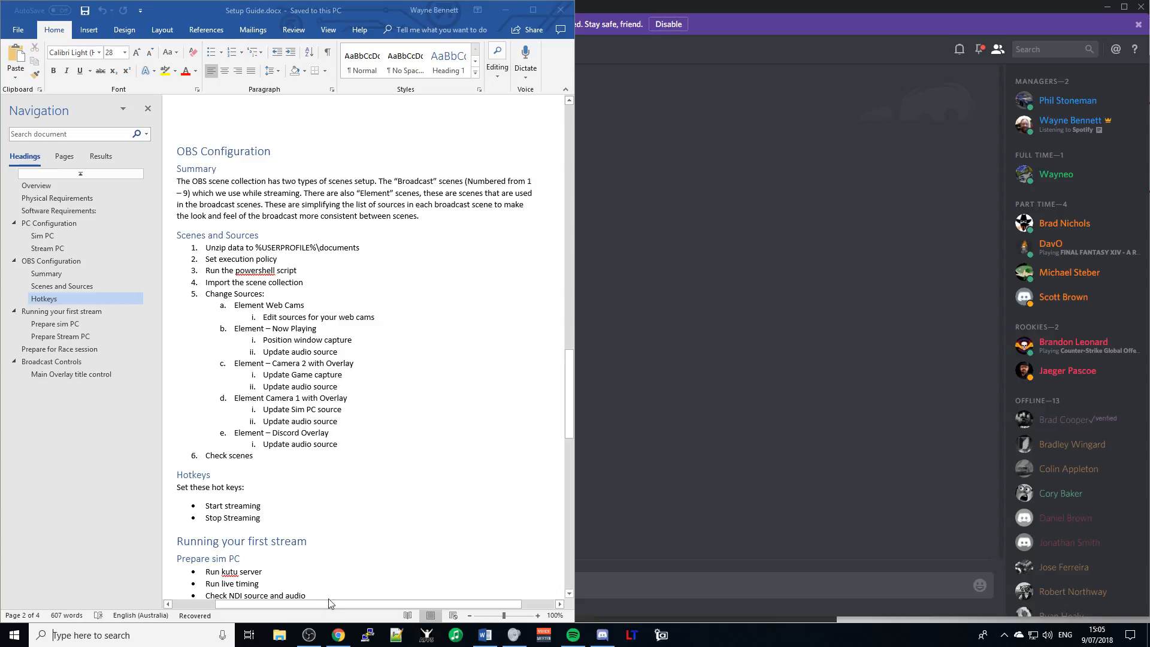
{"action": "right_click", "coordinate": [307, 636]}
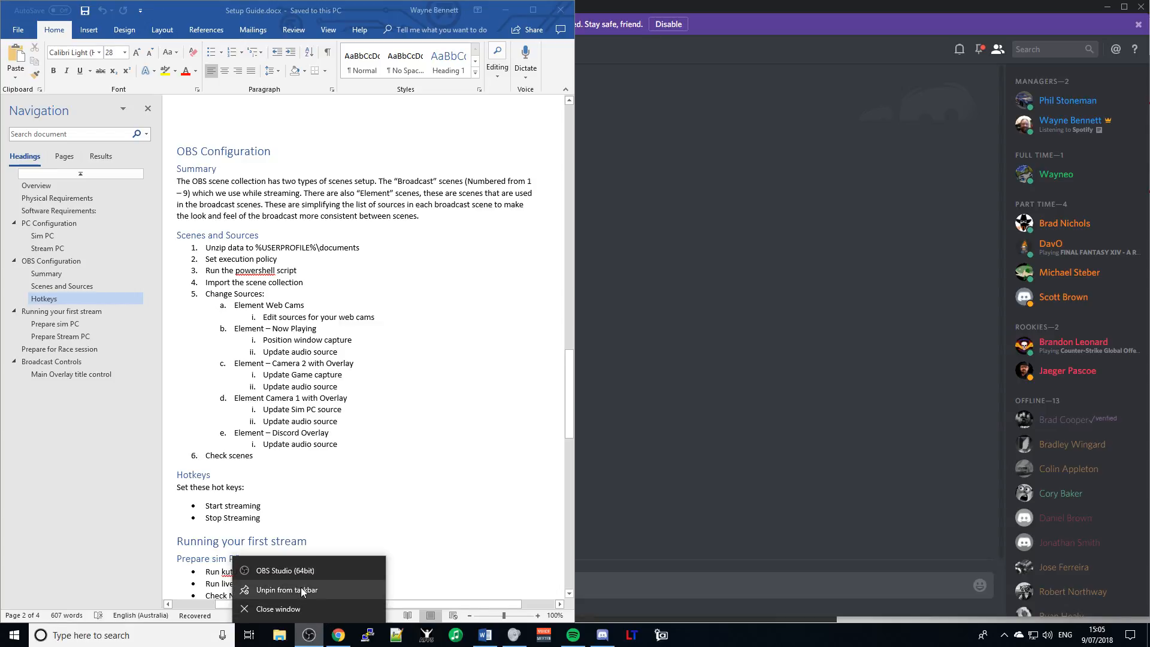
{"action": "left_click", "coordinate": [285, 571]}
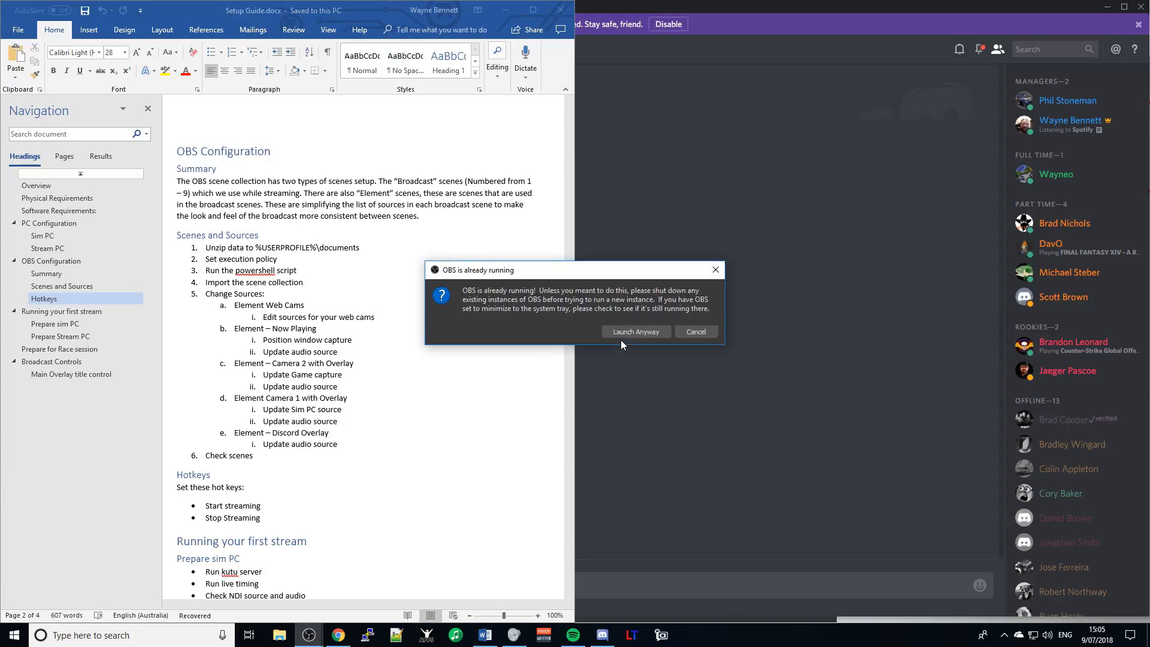
- Launch OBS anyway despite the 'OBS is already running' warning
{"action": "left_click", "coordinate": [641, 332]}
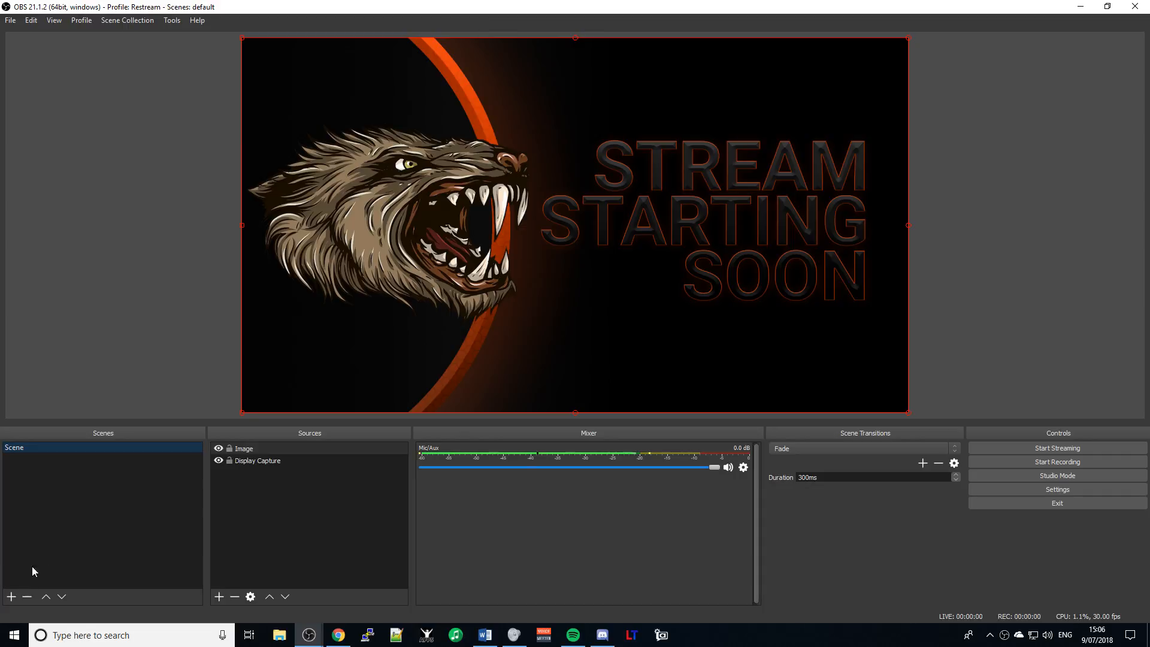
- Open a new File Explorer window at Quick access
{"action": "left_click", "coordinate": [279, 635]}
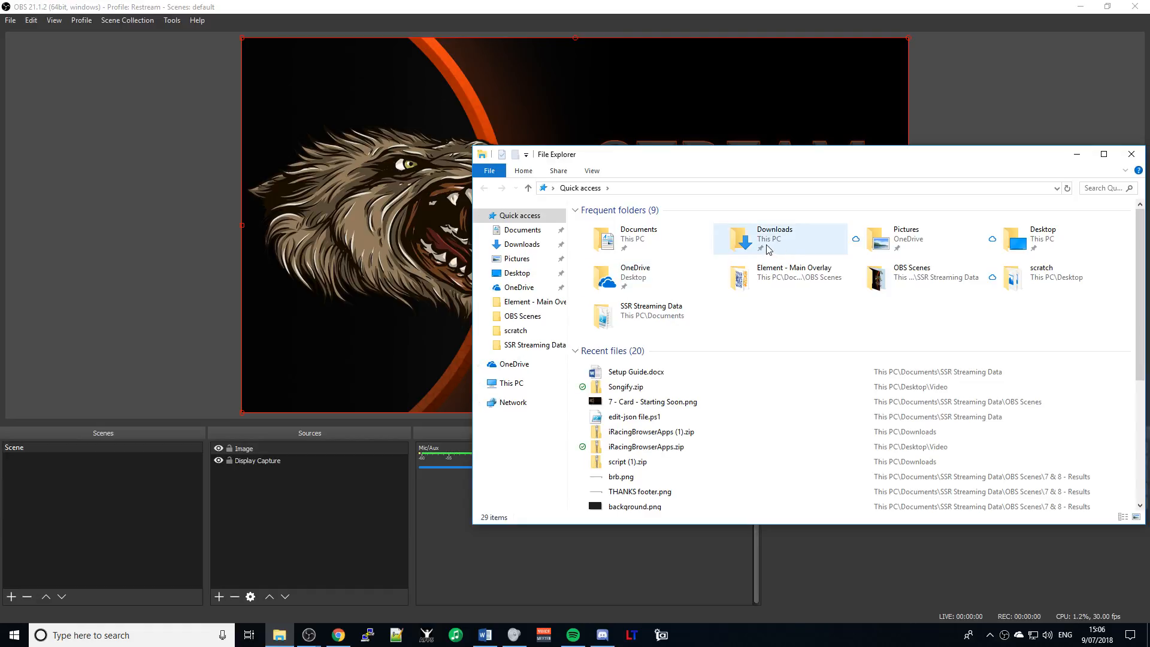
- Go into Documents\SSR Streaming Data and select the control-obs.ahk script
{"action": "double_click", "coordinate": [639, 242]}
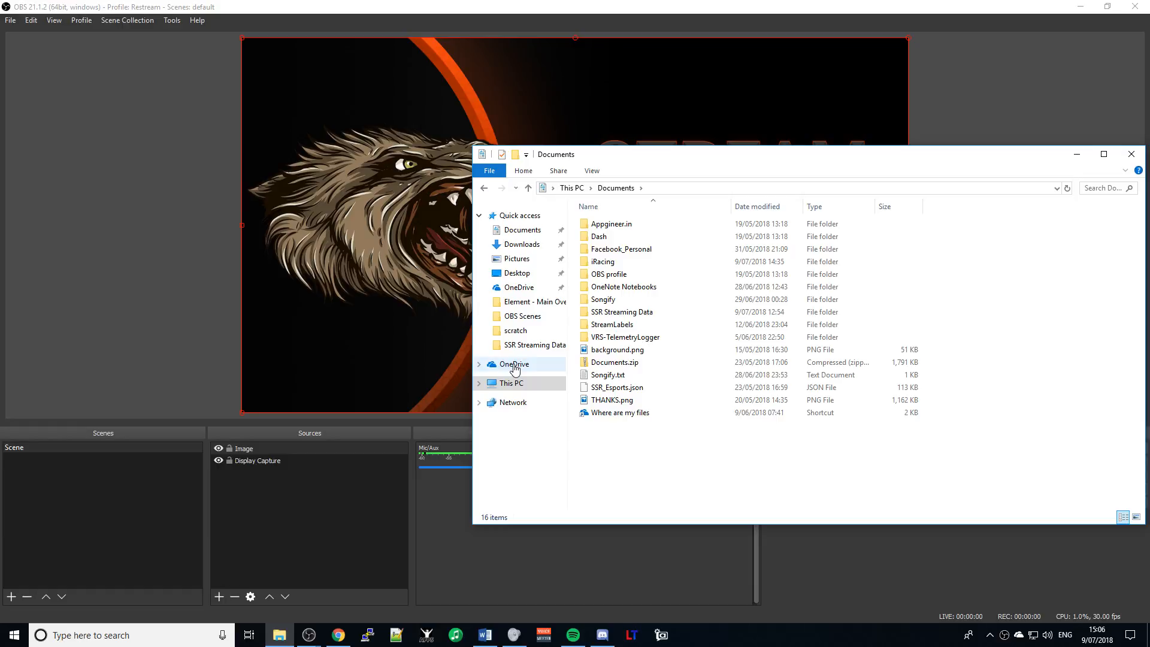
{"action": "double_click", "coordinate": [643, 313]}
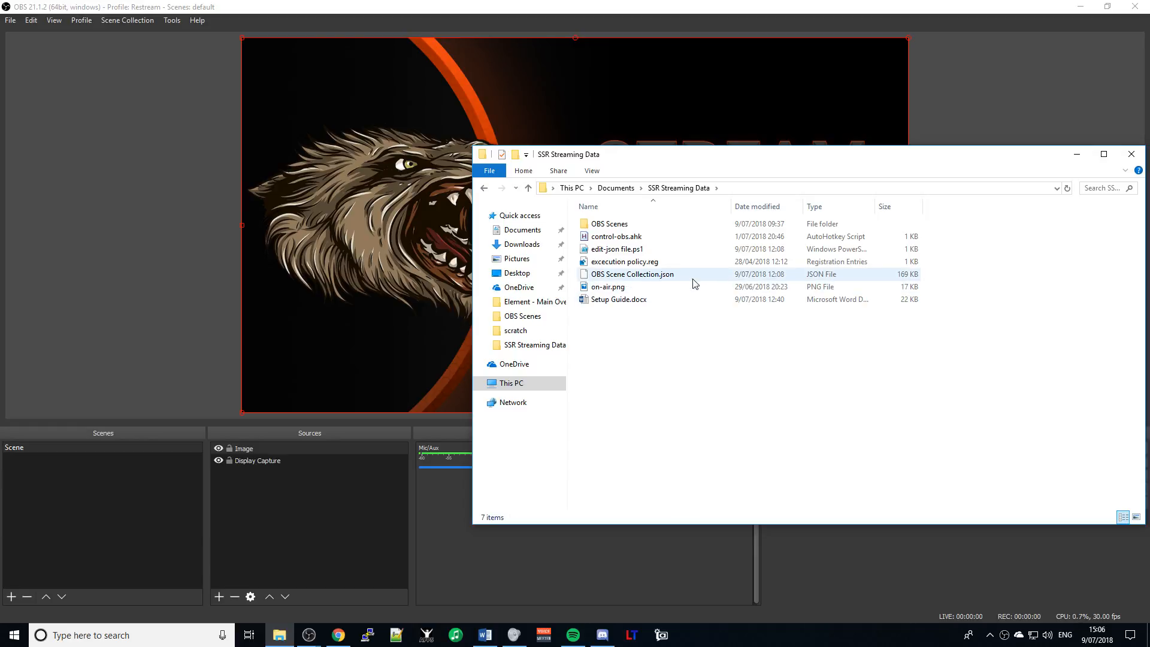
{"action": "left_click", "coordinate": [626, 239]}
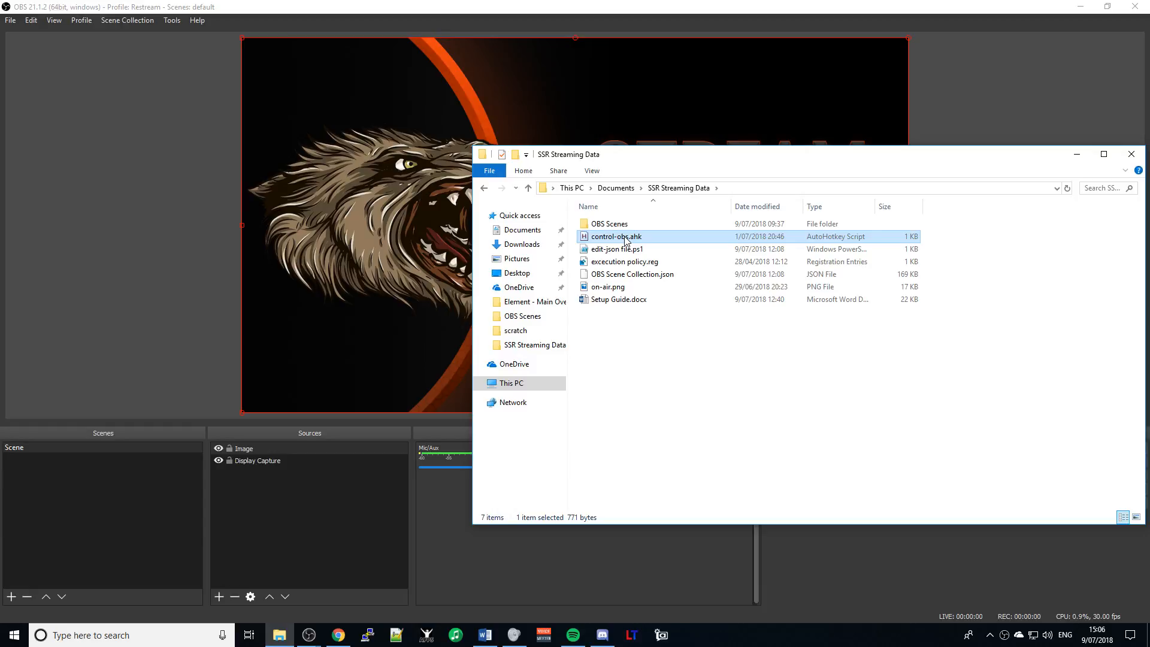
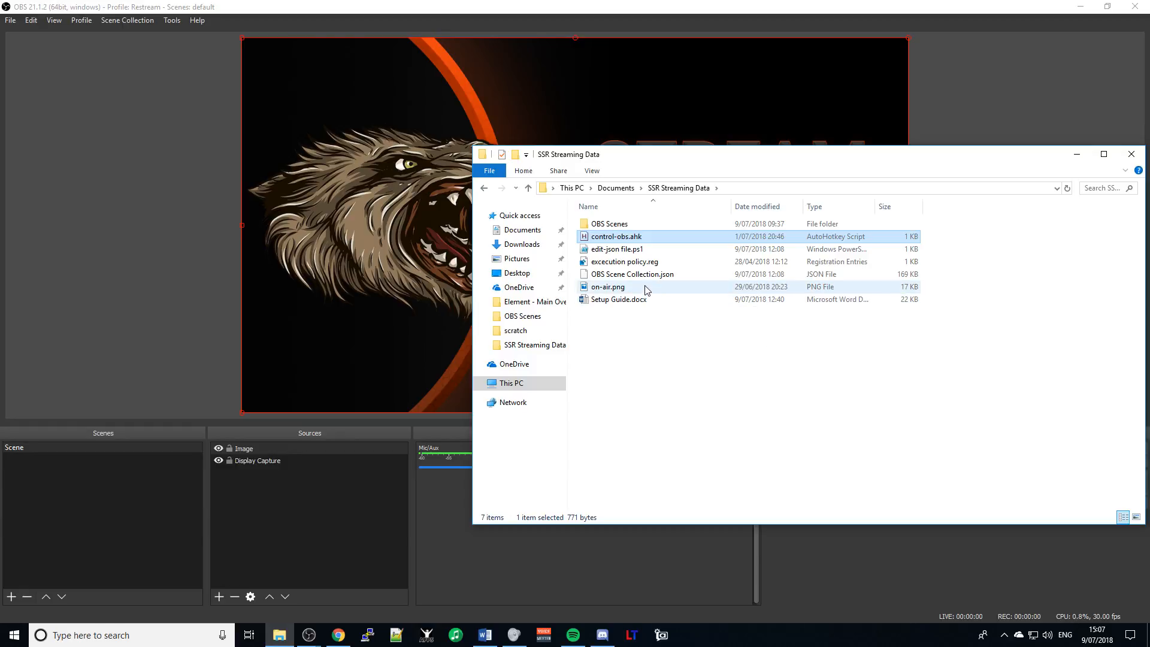
- Select on-air.png in the SSR Streaming Data folder, then switch to the Setup Guide document
{"action": "left_click", "coordinate": [607, 291]}
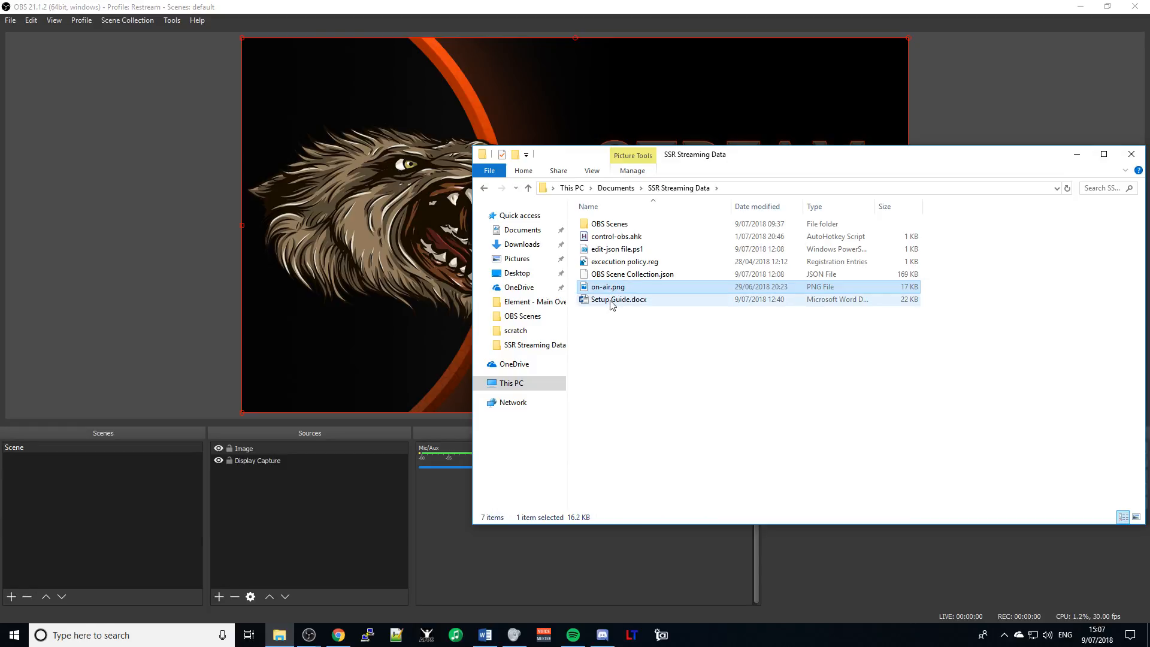
{"action": "key", "text": "alt+Tab"}
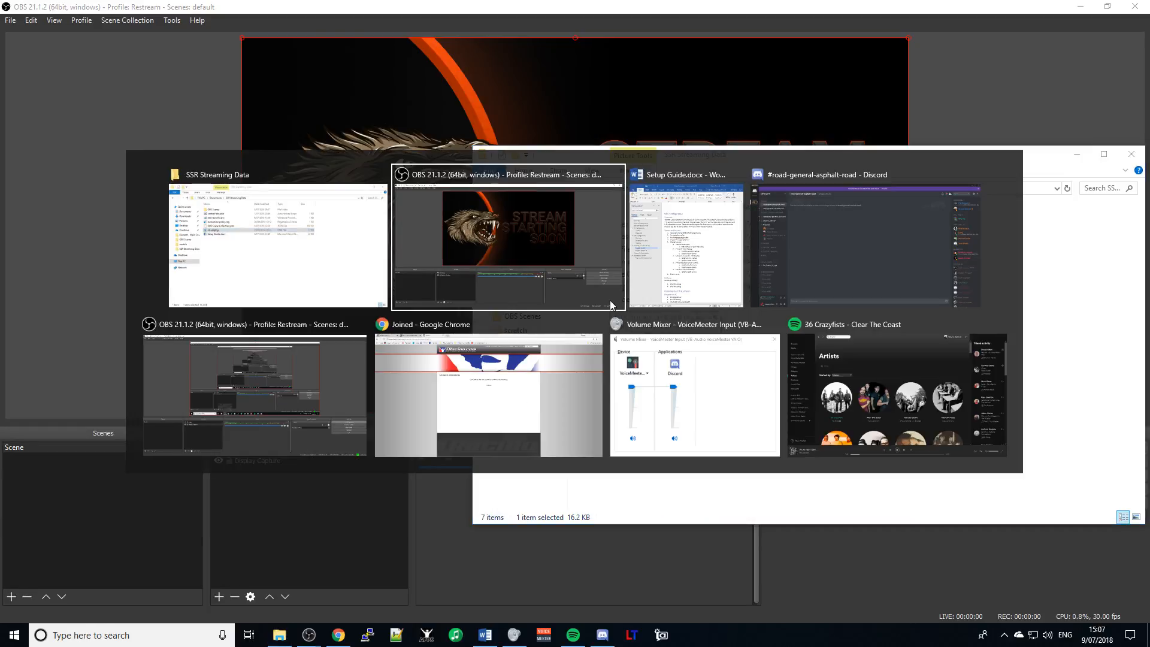
- Scroll the Setup Guide to its OBS Configuration section with the Scenes and Sources steps
{"action": "key", "text": "alt+Tab"}
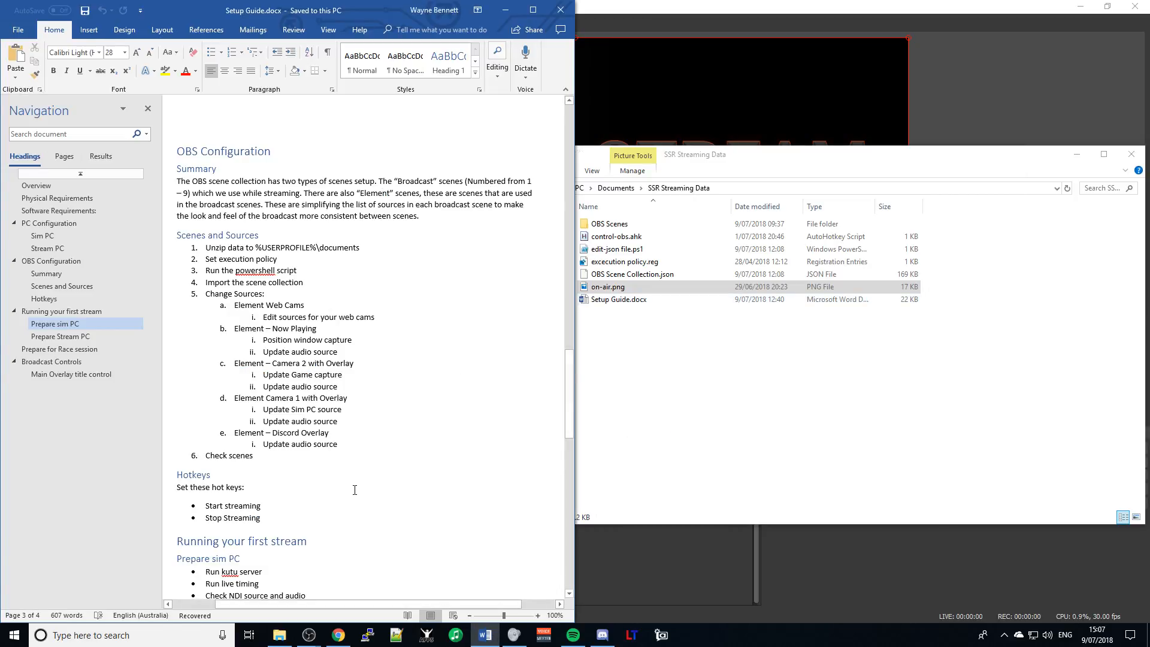
{"action": "scroll", "coordinate": [354, 490], "scroll_direction": "down", "scroll_amount": 3}
{"action": "scroll", "coordinate": [354, 491], "scroll_direction": "up", "scroll_amount": 1}
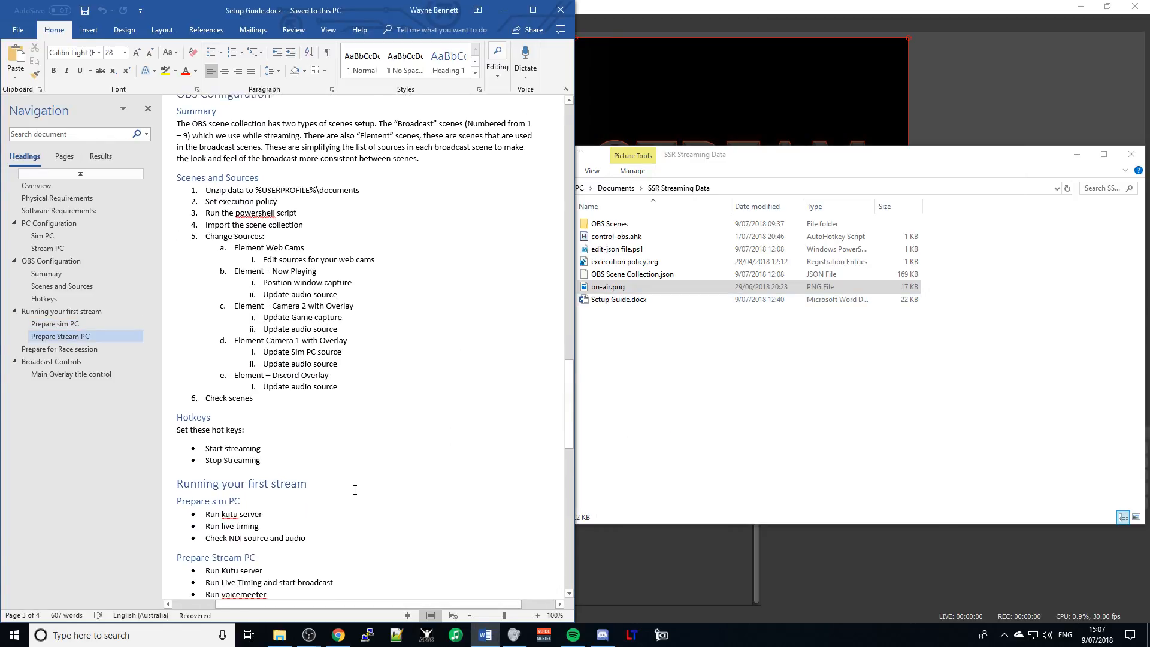
{"action": "scroll", "coordinate": [354, 491], "scroll_direction": "down", "scroll_amount": 3}
{"action": "scroll", "coordinate": [354, 490], "scroll_direction": "up", "scroll_amount": 4}
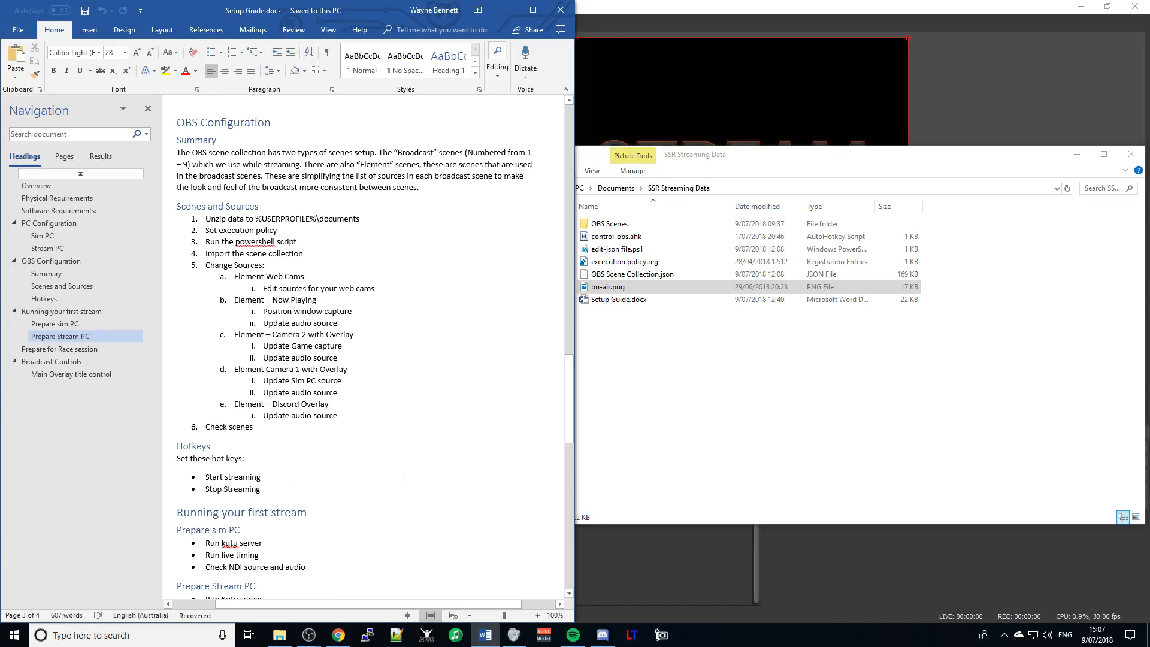
- Bring the SSR Streaming Data Explorer window back to the front
{"action": "key", "text": "alt+Tab"}
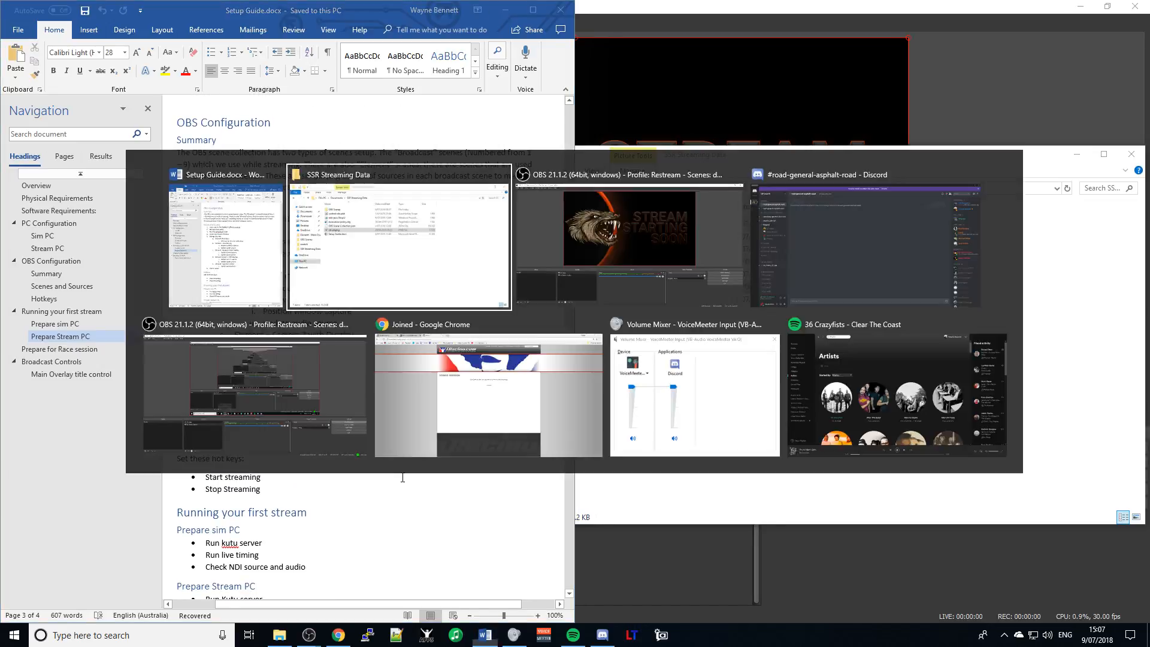
{"action": "key", "text": "Tab"}
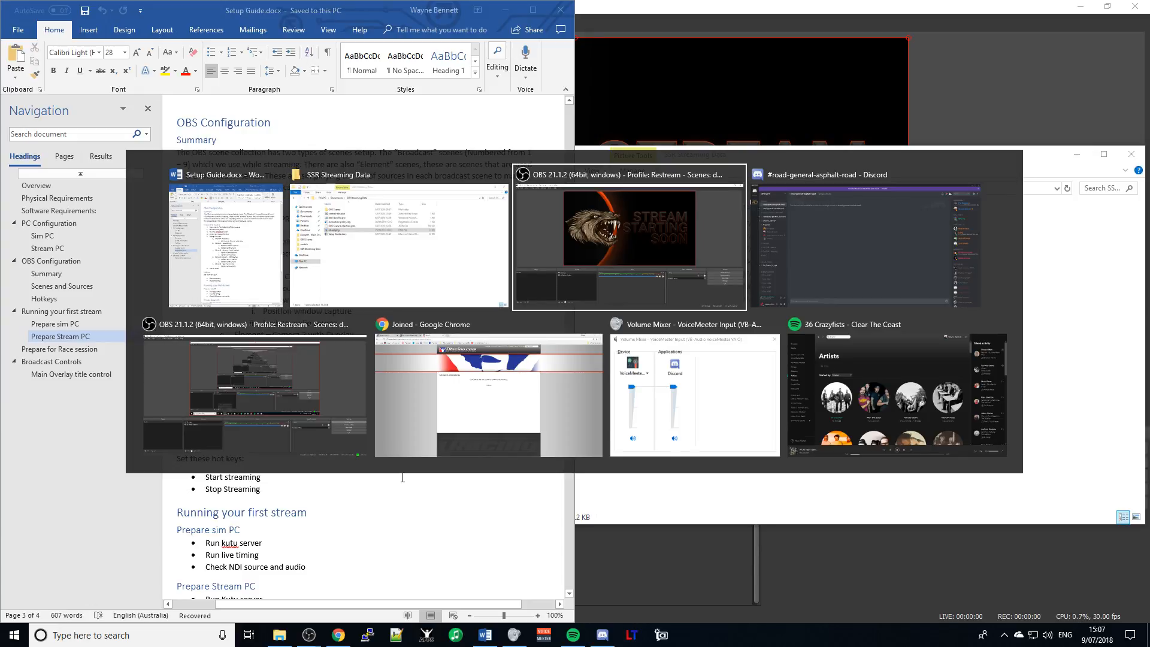
{"action": "key", "text": "shift+Tab"}
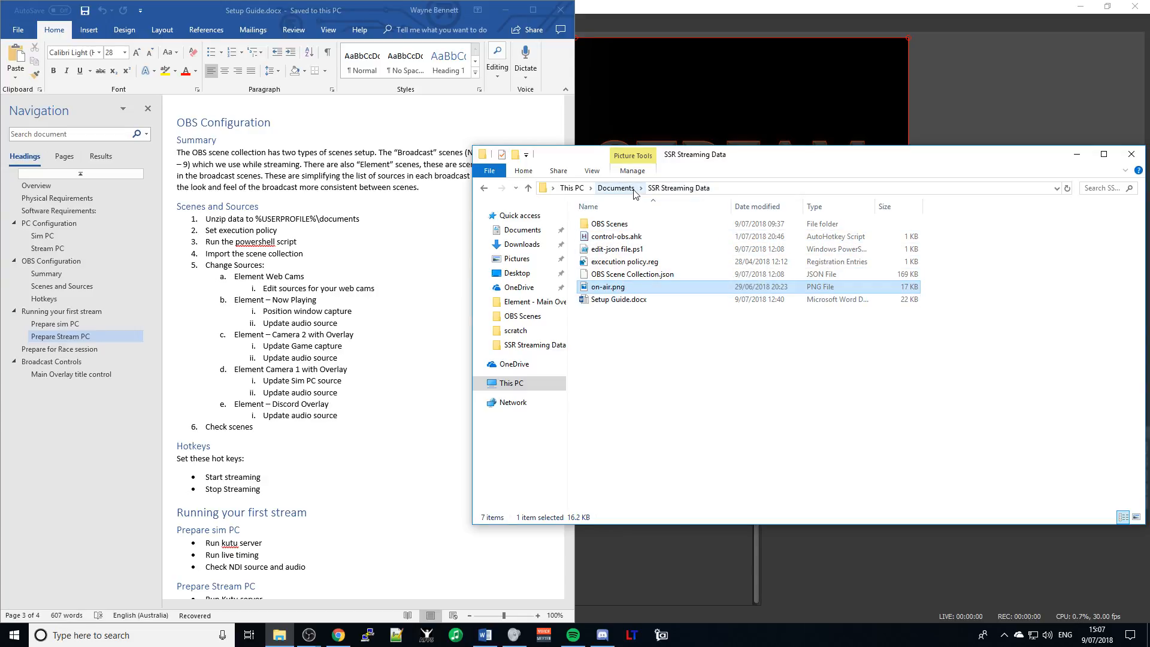
- Merge execution policy.reg into the registry, confirming the Registry Editor prompt and success message
{"action": "left_click", "coordinate": [747, 191]}
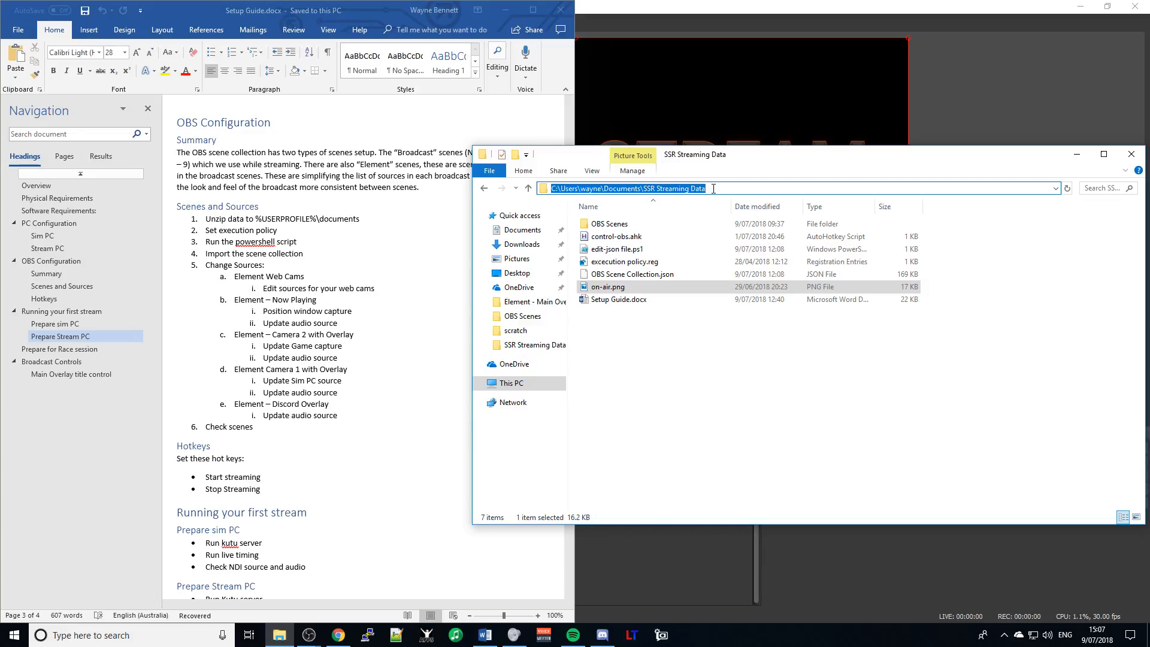
{"action": "left_click", "coordinate": [722, 353]}
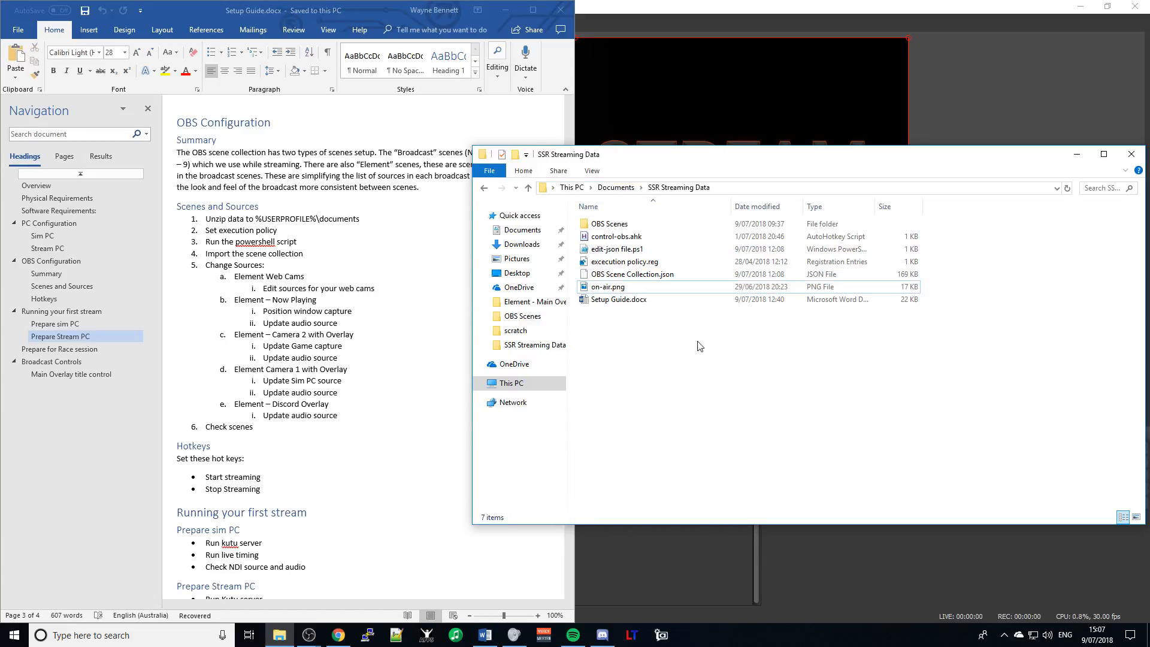
{"action": "double_click", "coordinate": [647, 264]}
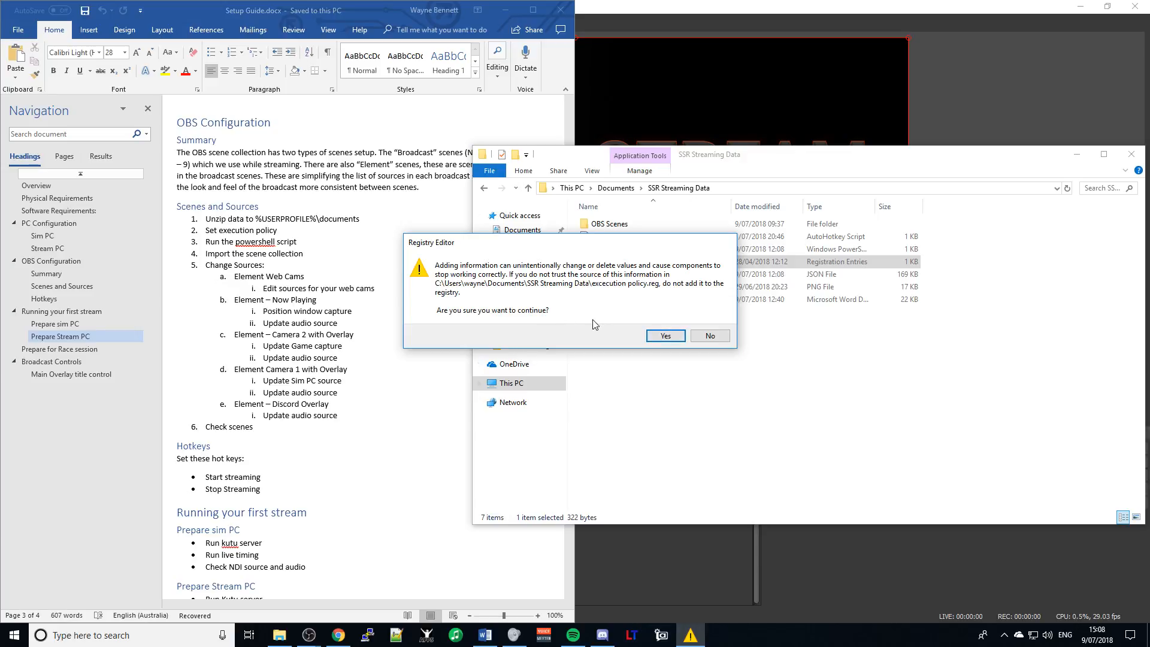
{"action": "left_click", "coordinate": [654, 338]}
{"action": "left_click", "coordinate": [705, 318]}
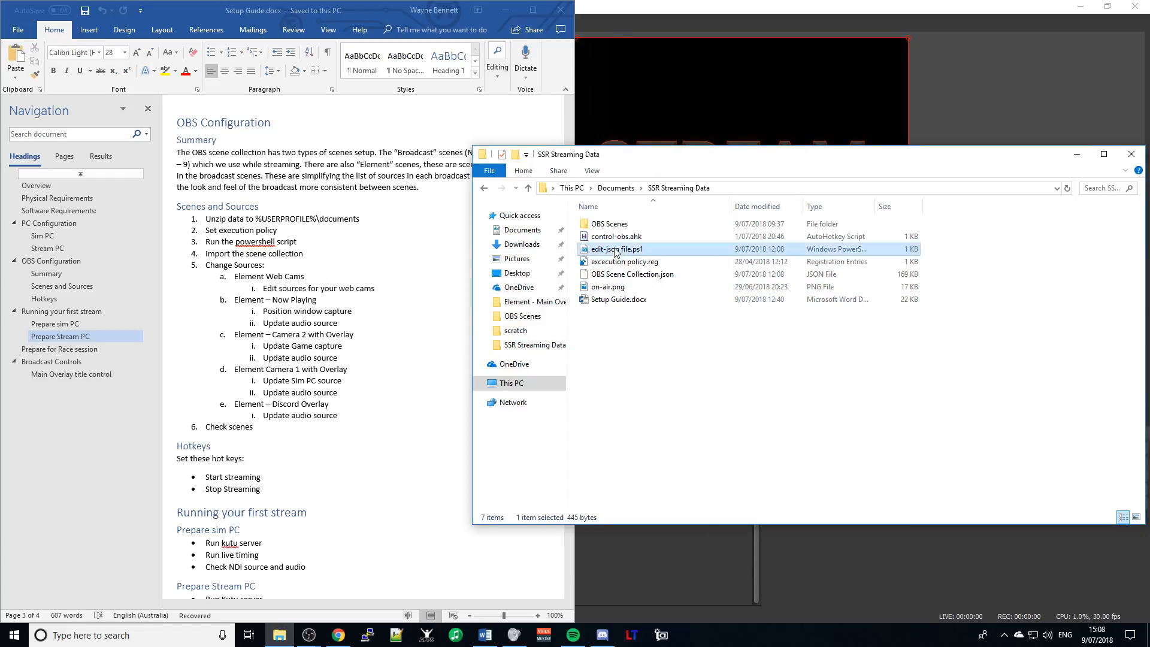
- Run edit-json file.ps1 with PowerShell, answering A and entering the sim PC IP 192.168.1.29
{"action": "right_click", "coordinate": [615, 250]}
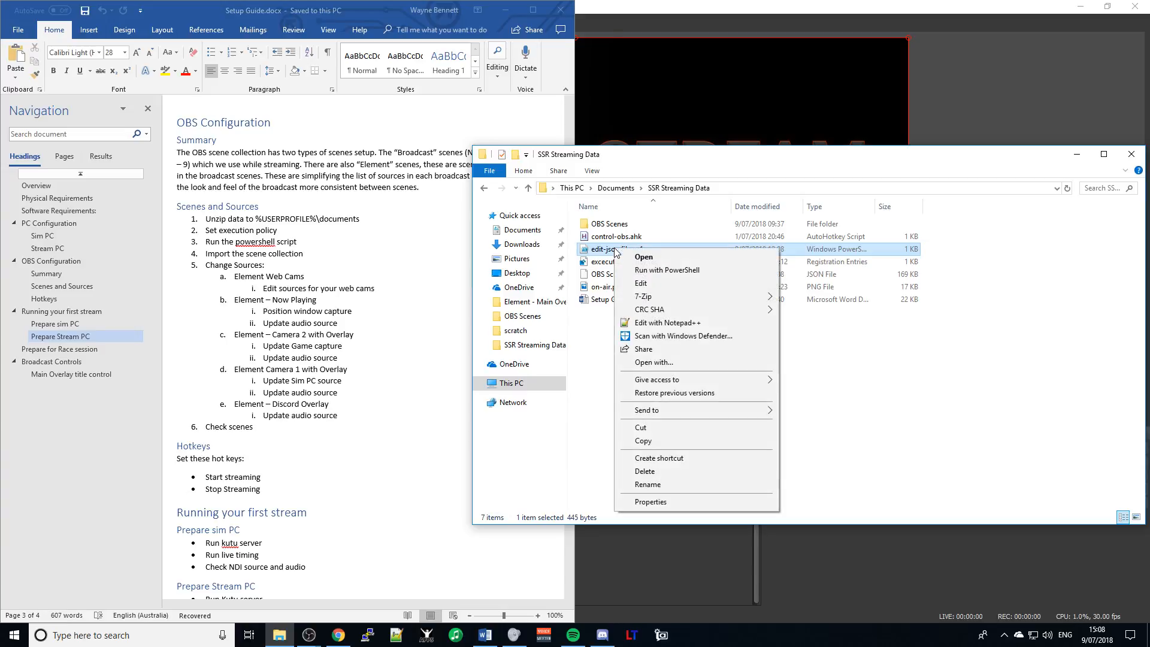
{"action": "left_click", "coordinate": [657, 270]}
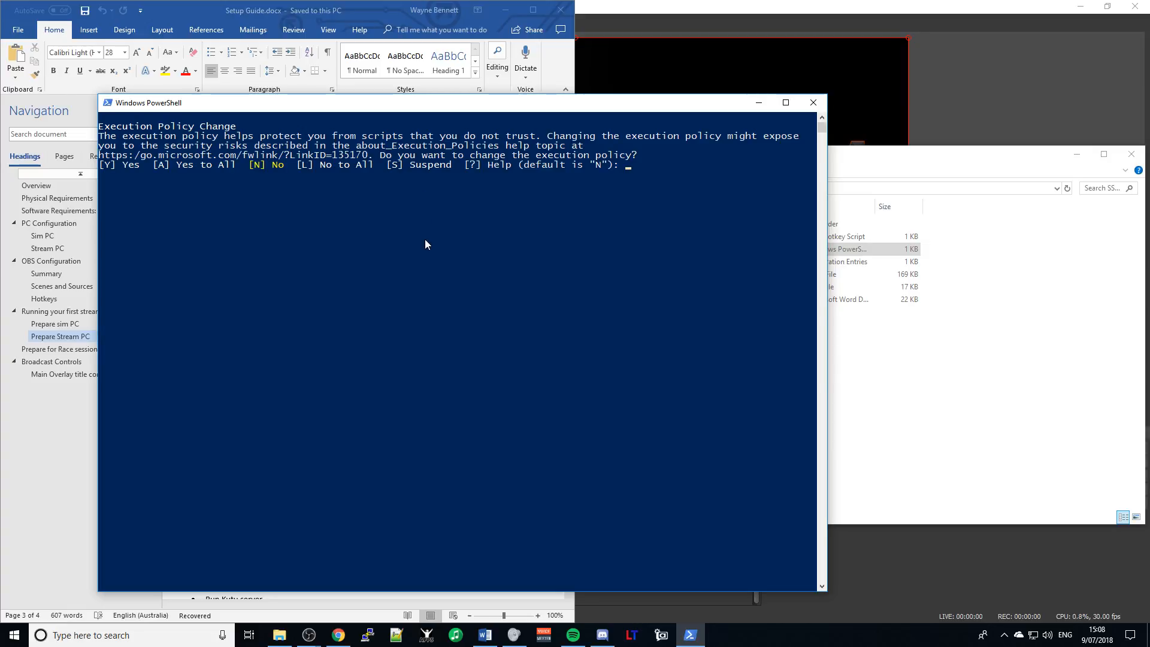
{"action": "type", "text": "a"}
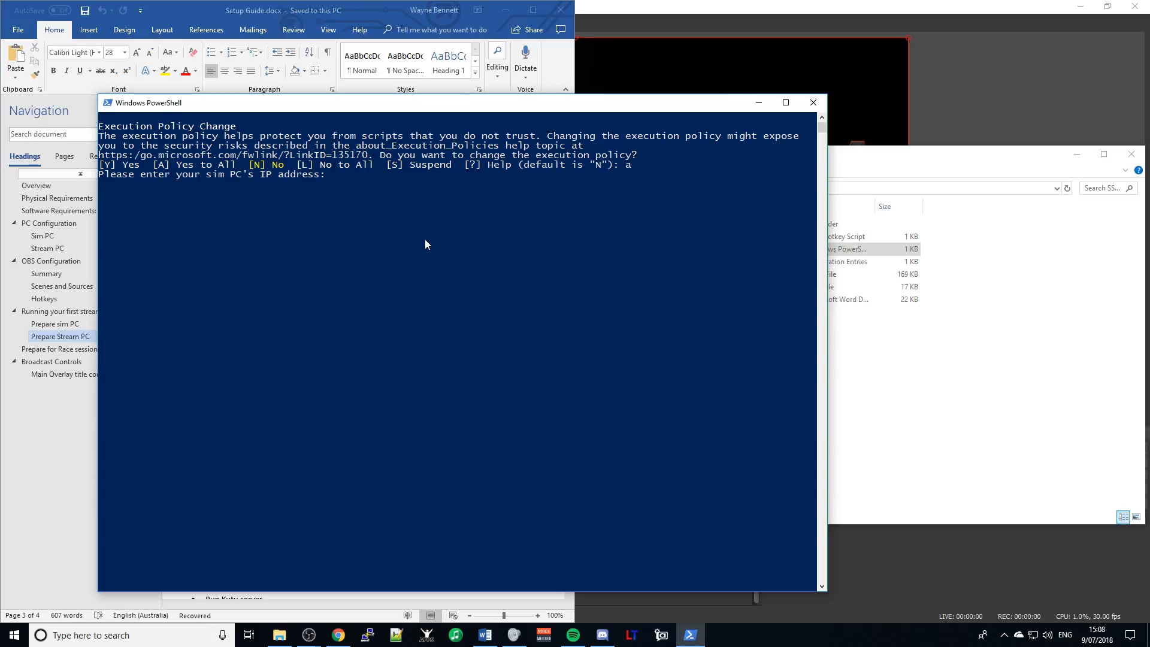
{"action": "type", "text": "192.168.1.29"}
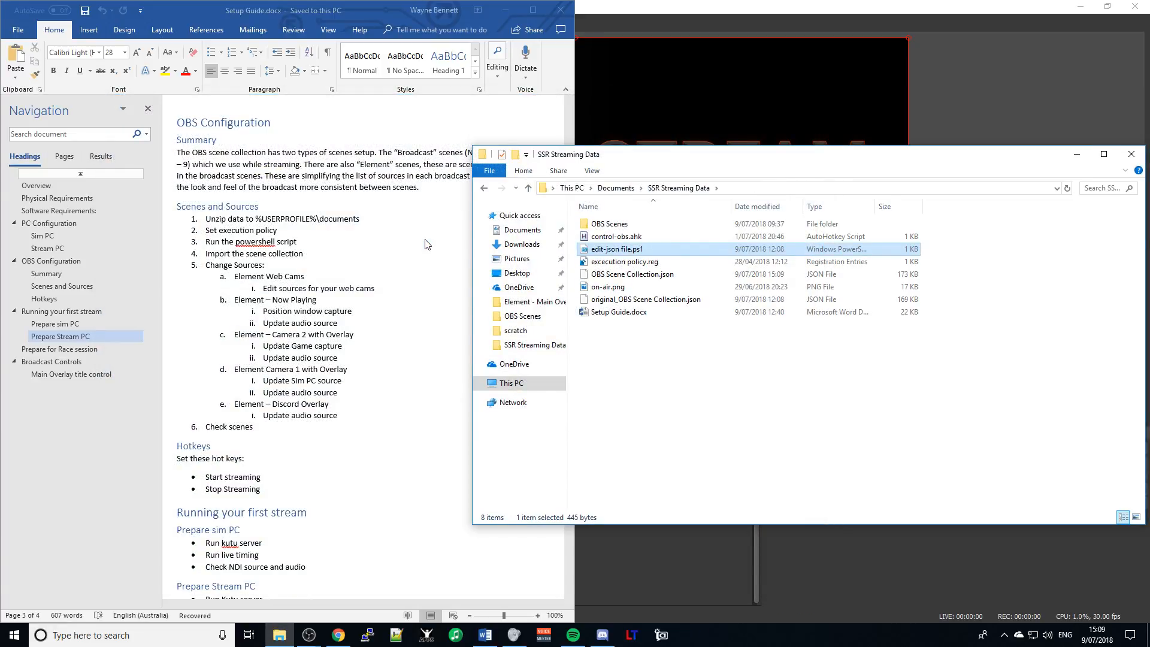
- Check the OBS Scenes folder for the updated JSON and backup, then switch to OBS Studio
{"action": "left_click", "coordinate": [608, 225]}
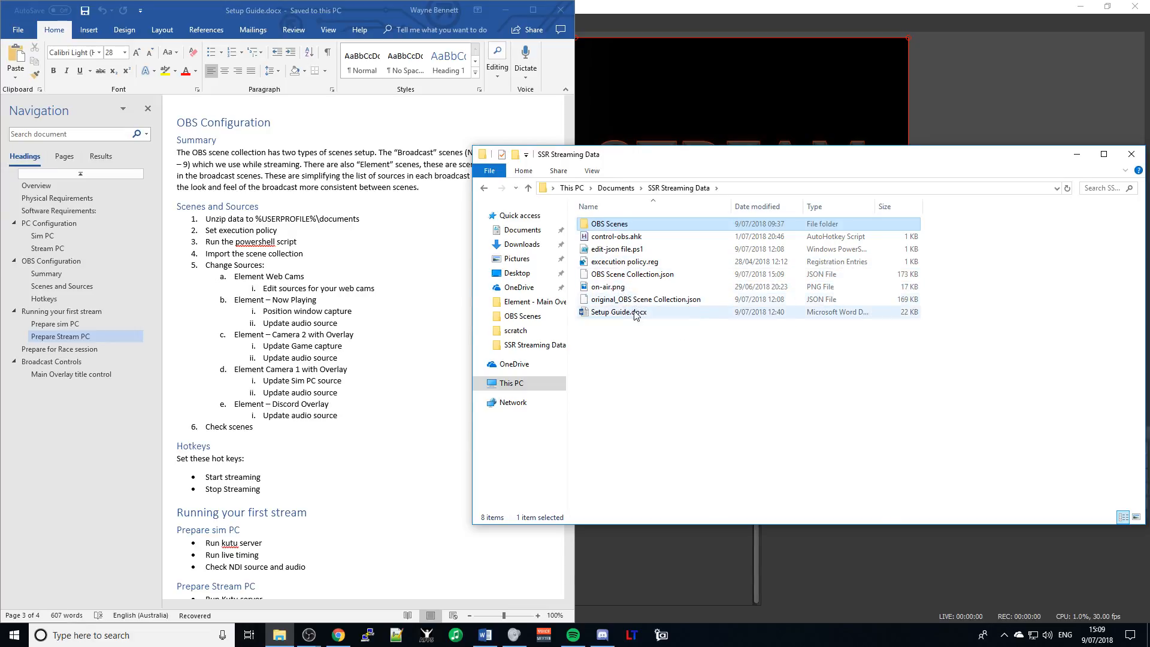
{"action": "left_click", "coordinate": [639, 333]}
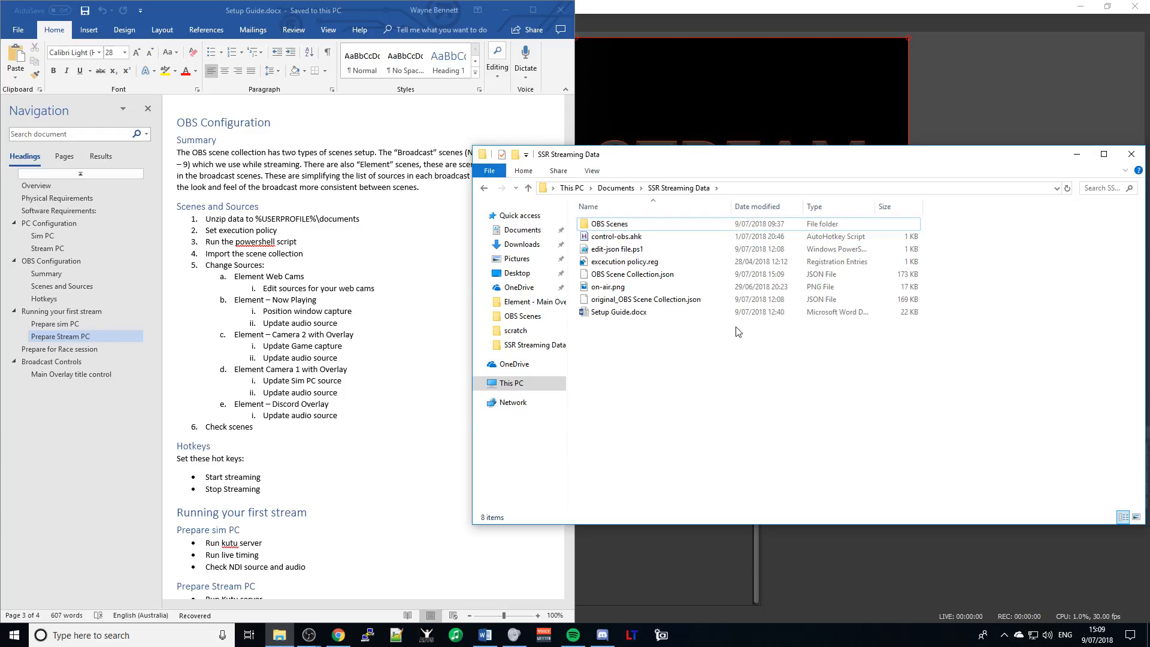
{"action": "left_click", "coordinate": [1052, 105]}
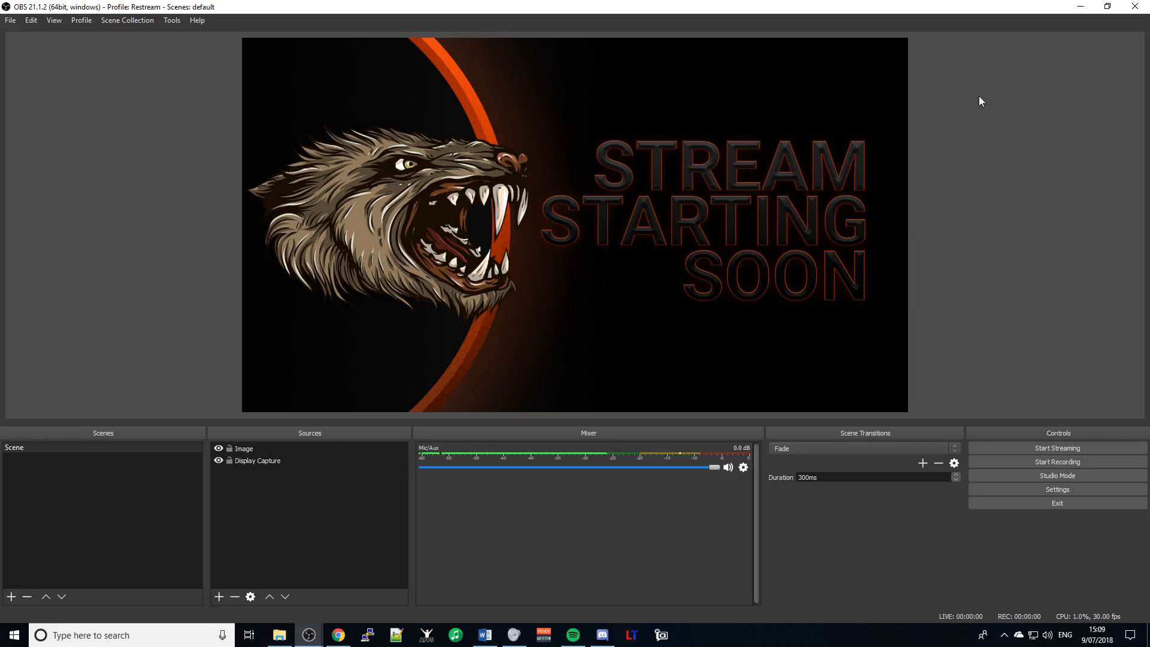
- Import OBS Scene Collection.json from Documents\SSR Streaming Data as a new scene collection
{"action": "left_click", "coordinate": [114, 17]}
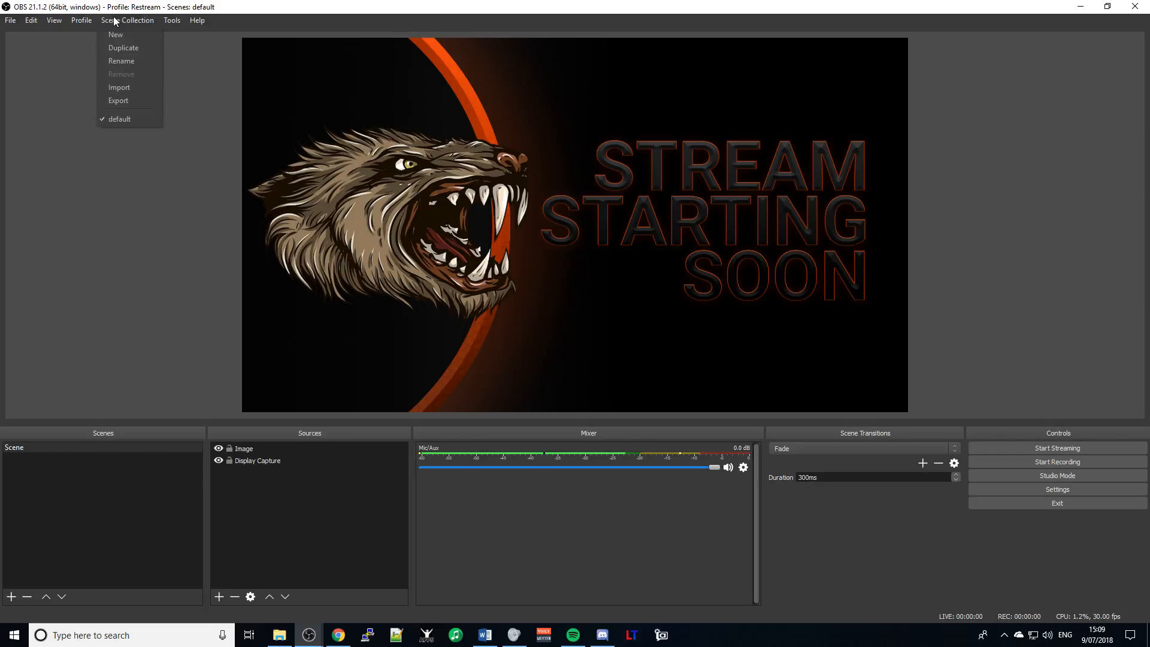
{"action": "left_click", "coordinate": [127, 87]}
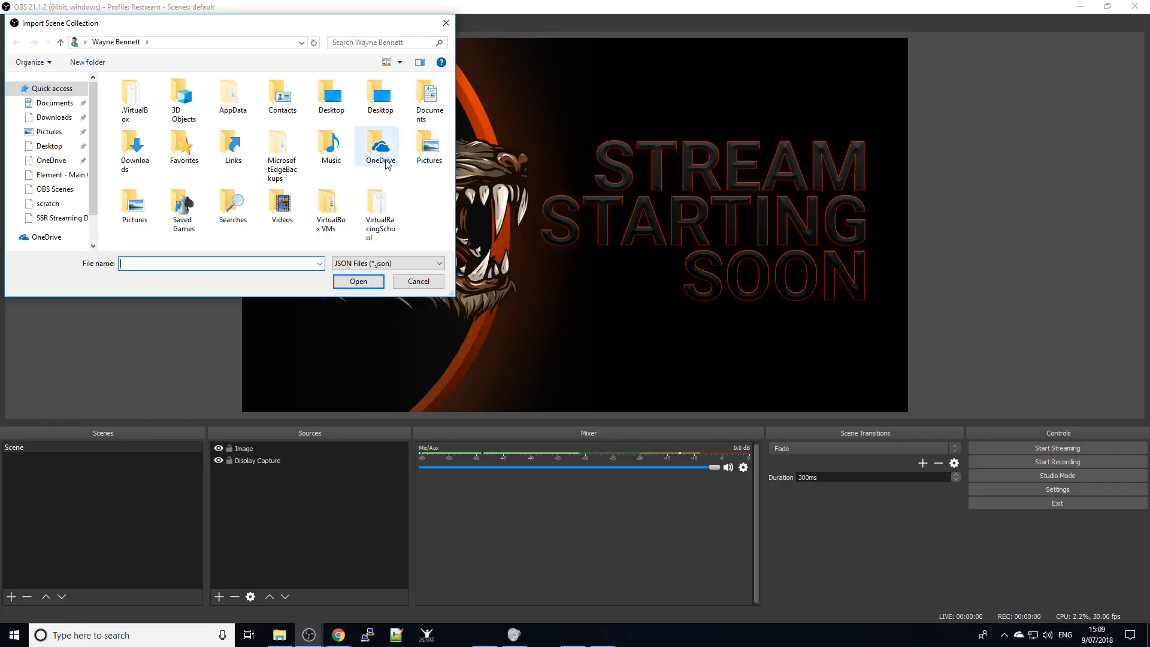
{"action": "double_click", "coordinate": [430, 114]}
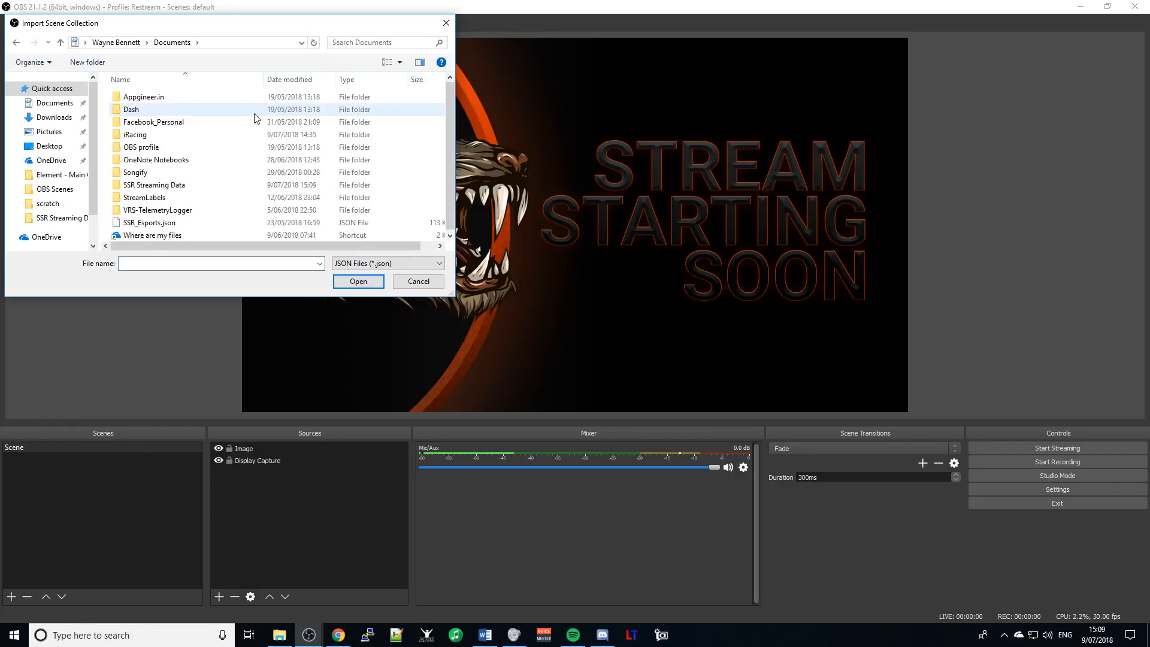
{"action": "double_click", "coordinate": [154, 186]}
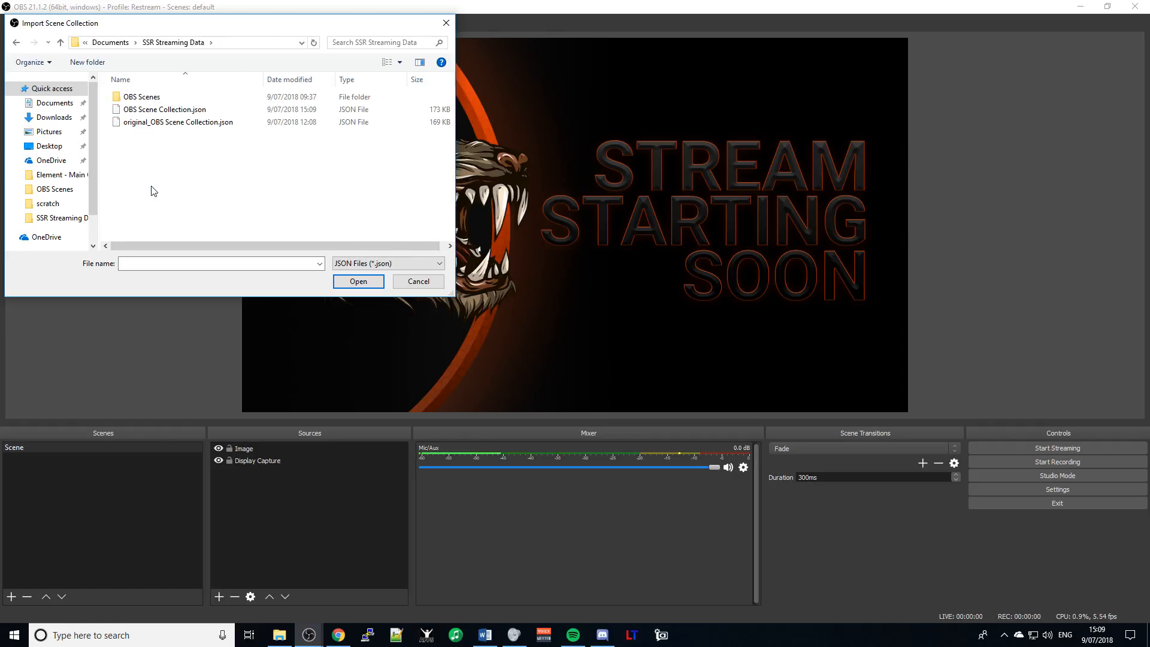
{"action": "double_click", "coordinate": [164, 109]}
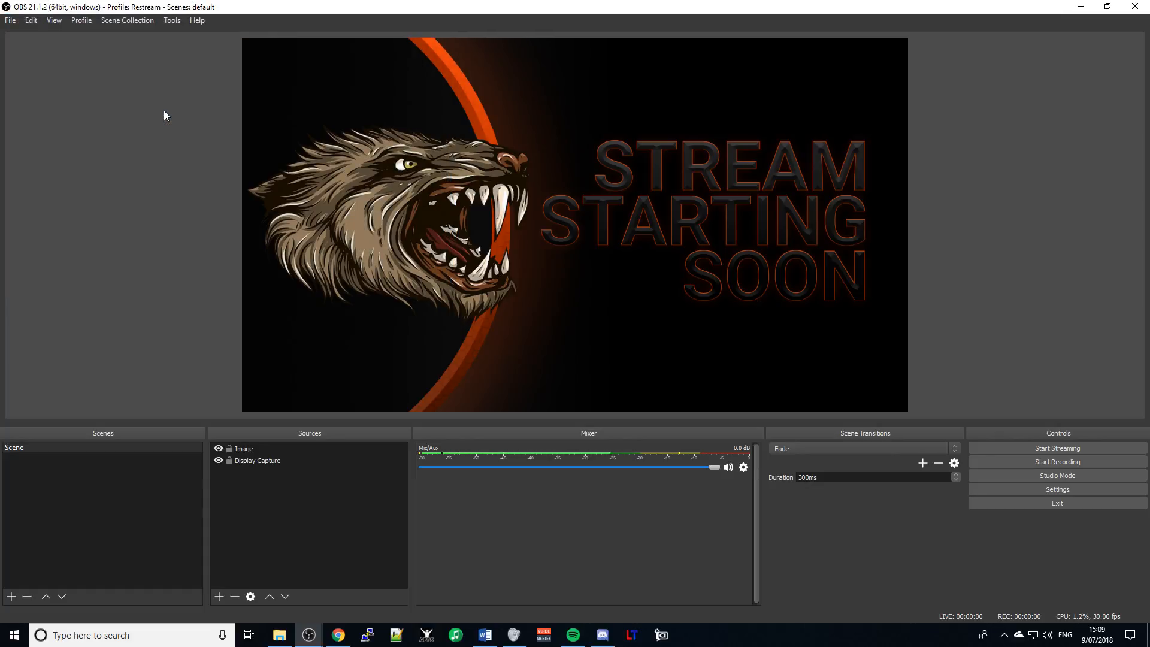
{"action": "left_click", "coordinate": [142, 20]}
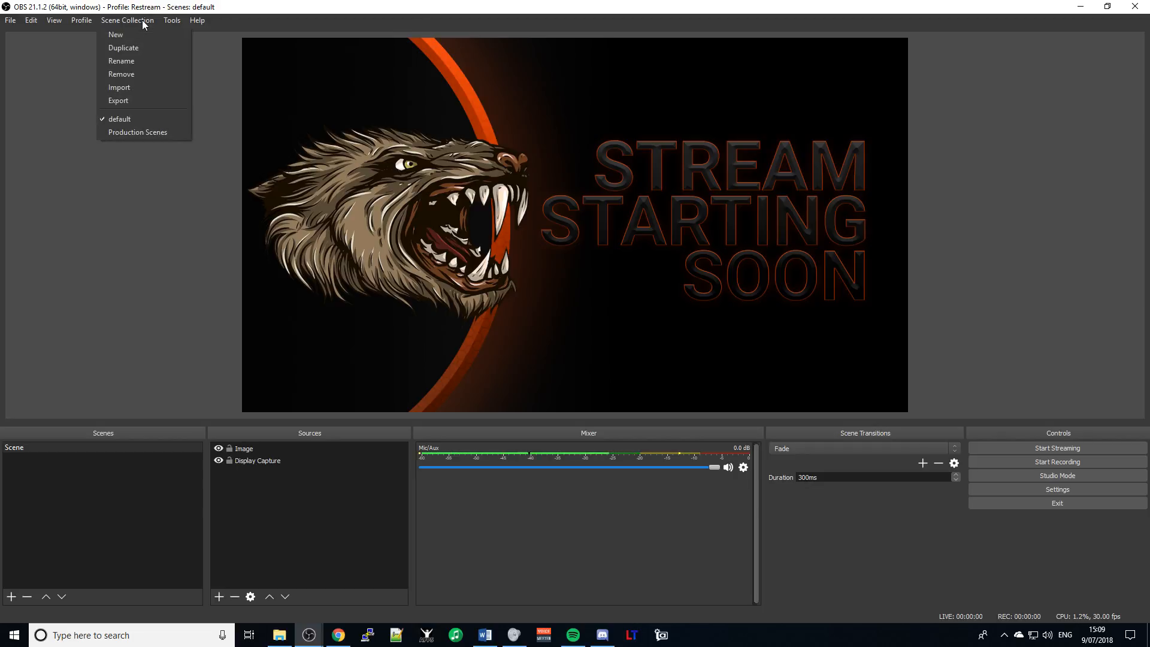
- Switch to Production Scenes and preview the Web Cams, Discord Overlay, Now Playing, and other Element scenes
{"action": "left_click", "coordinate": [139, 133]}
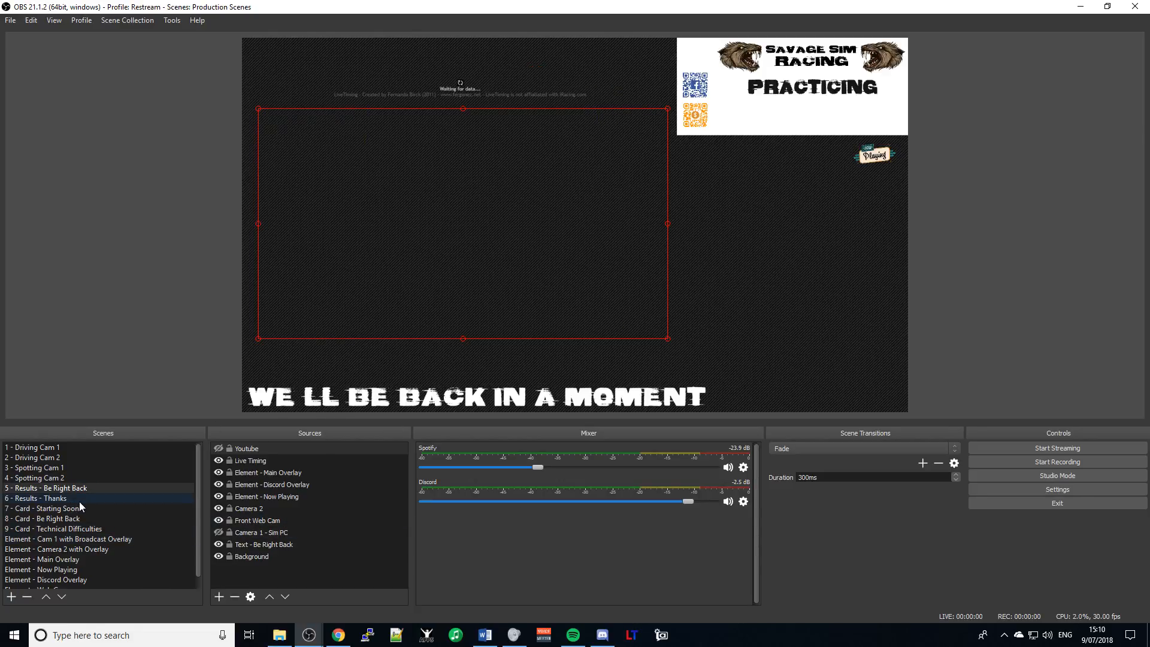
{"action": "scroll", "coordinate": [80, 505], "scroll_direction": "down", "scroll_amount": 1}
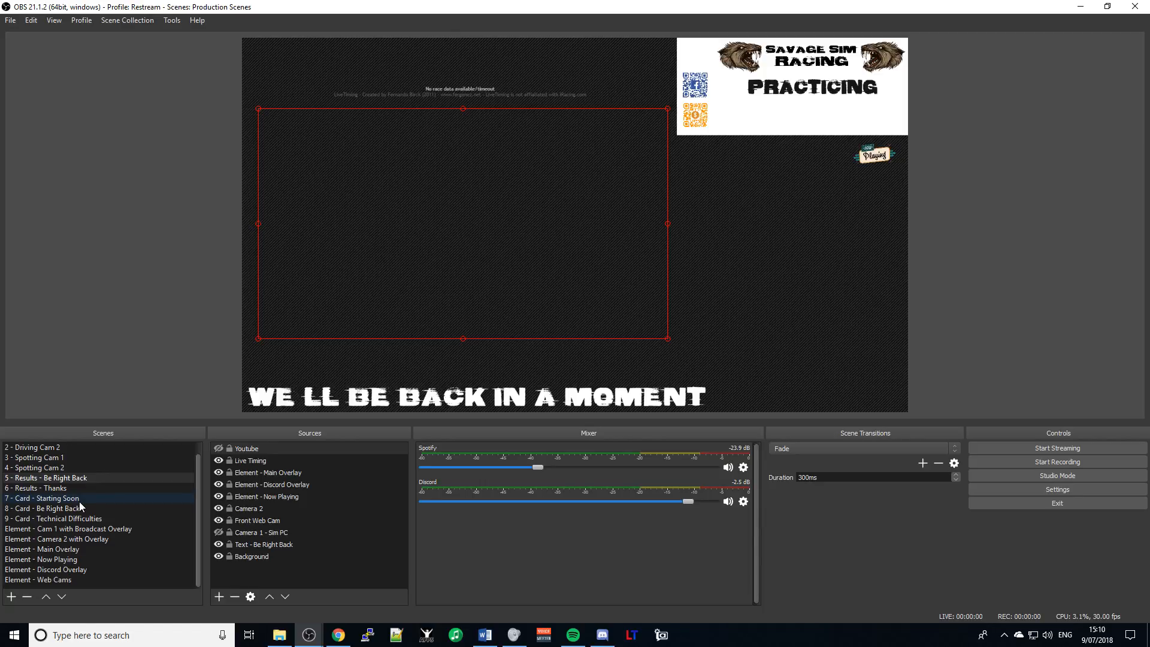
{"action": "left_click", "coordinate": [63, 580]}
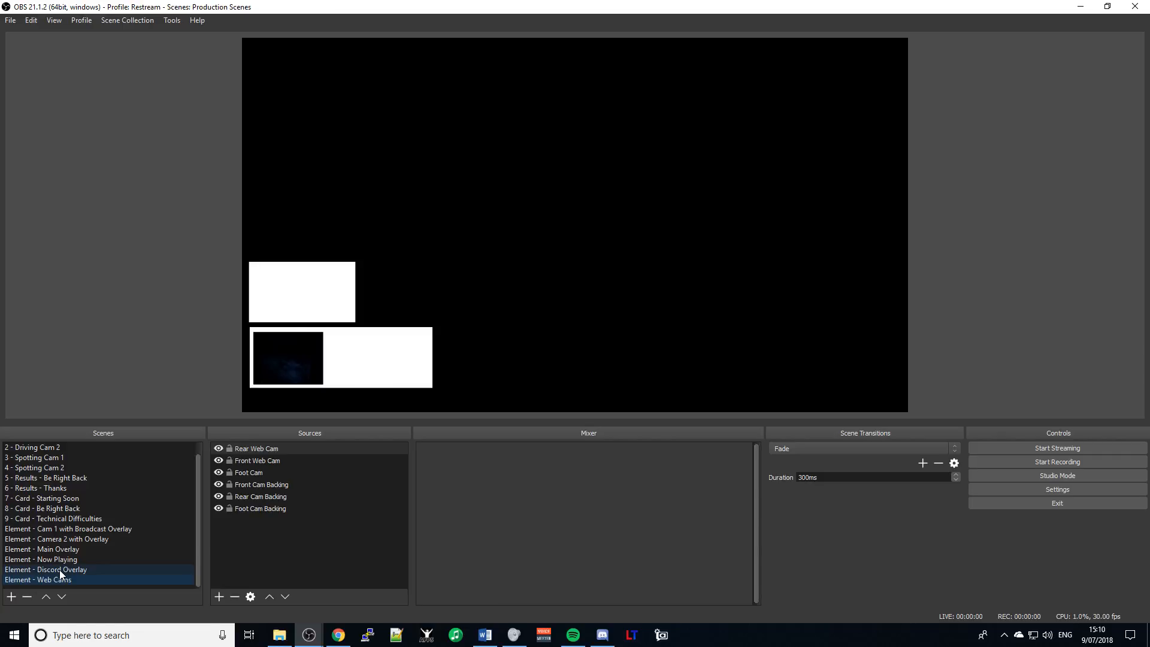
{"action": "left_click", "coordinate": [59, 570]}
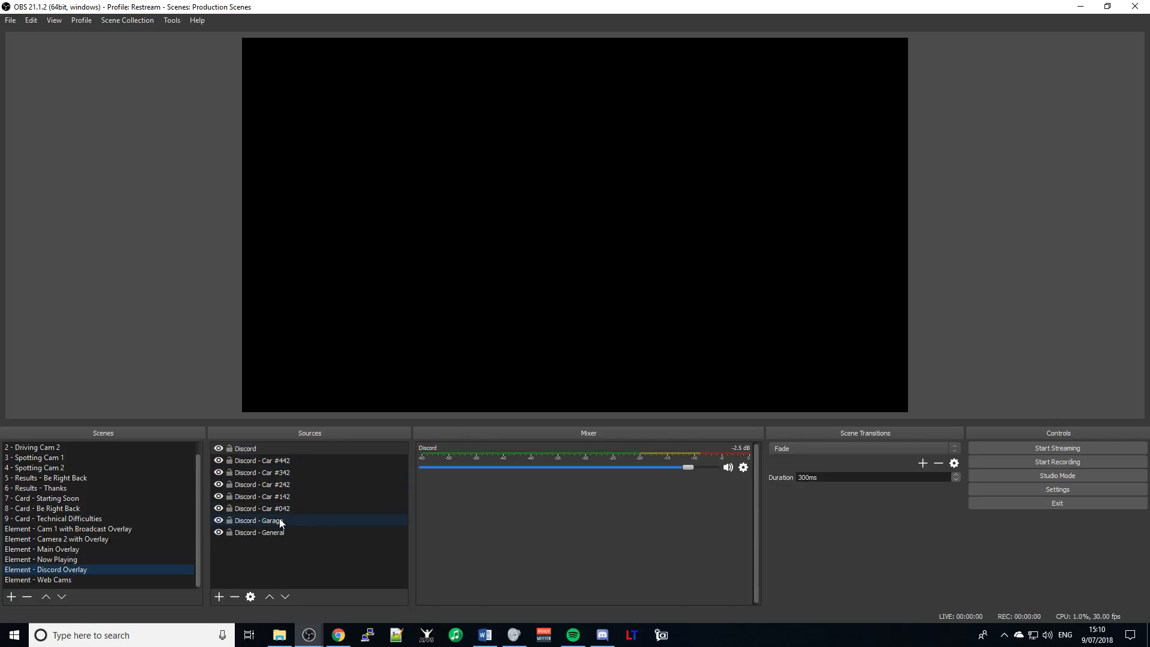
{"action": "left_click", "coordinate": [56, 562]}
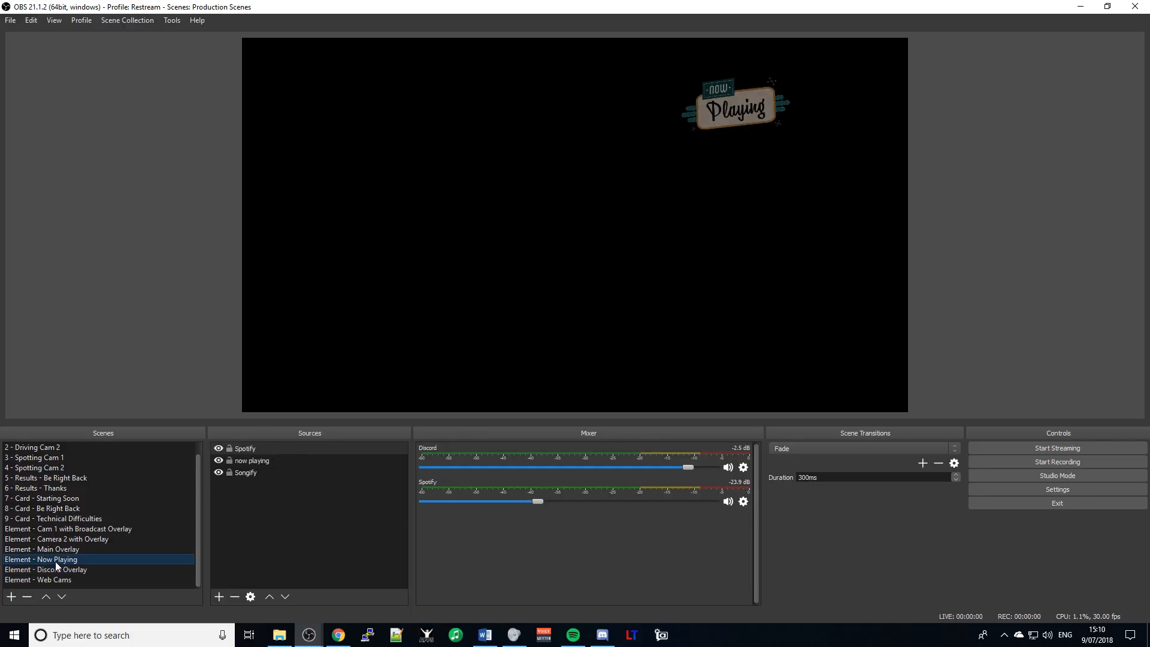
{"action": "left_click", "coordinate": [59, 551]}
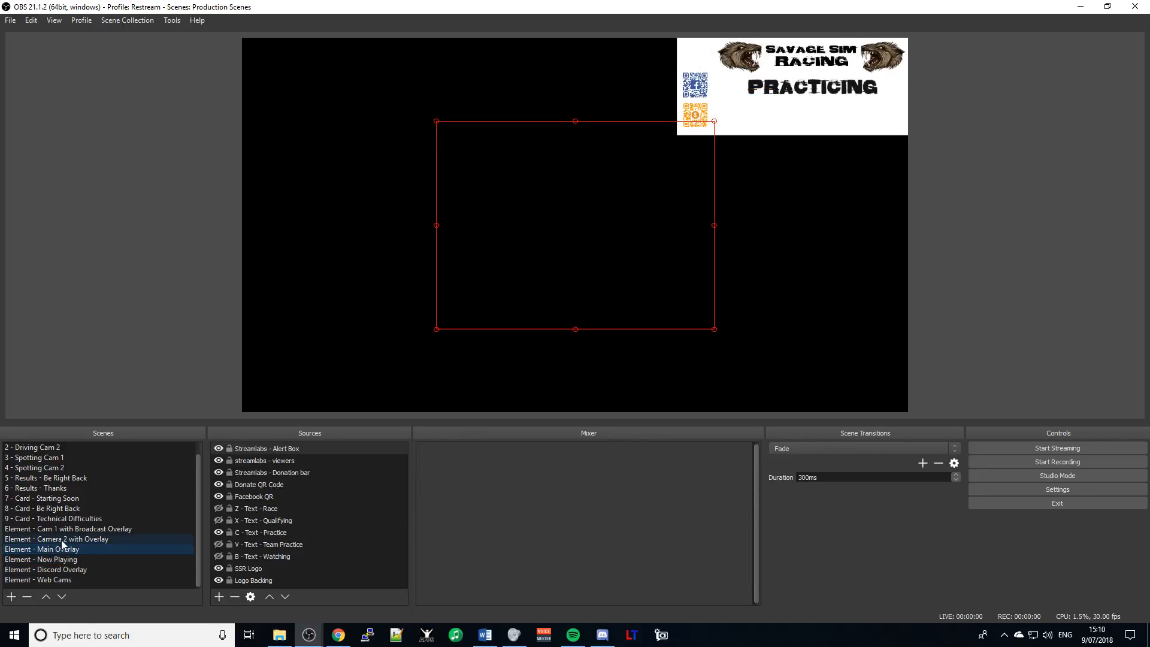
{"action": "left_click", "coordinate": [61, 541]}
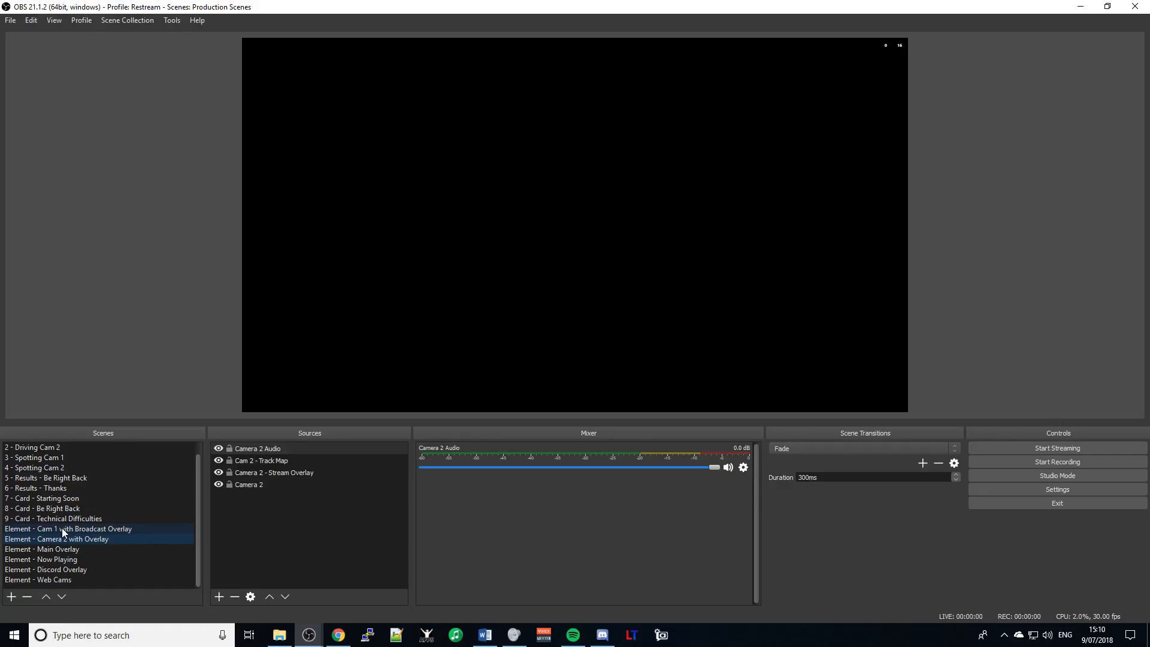
{"action": "left_click", "coordinate": [63, 528]}
- Step through the Technical Difficulties, Be Right Back and Driving Cam 1 scenes
{"action": "key", "text": "Up"}
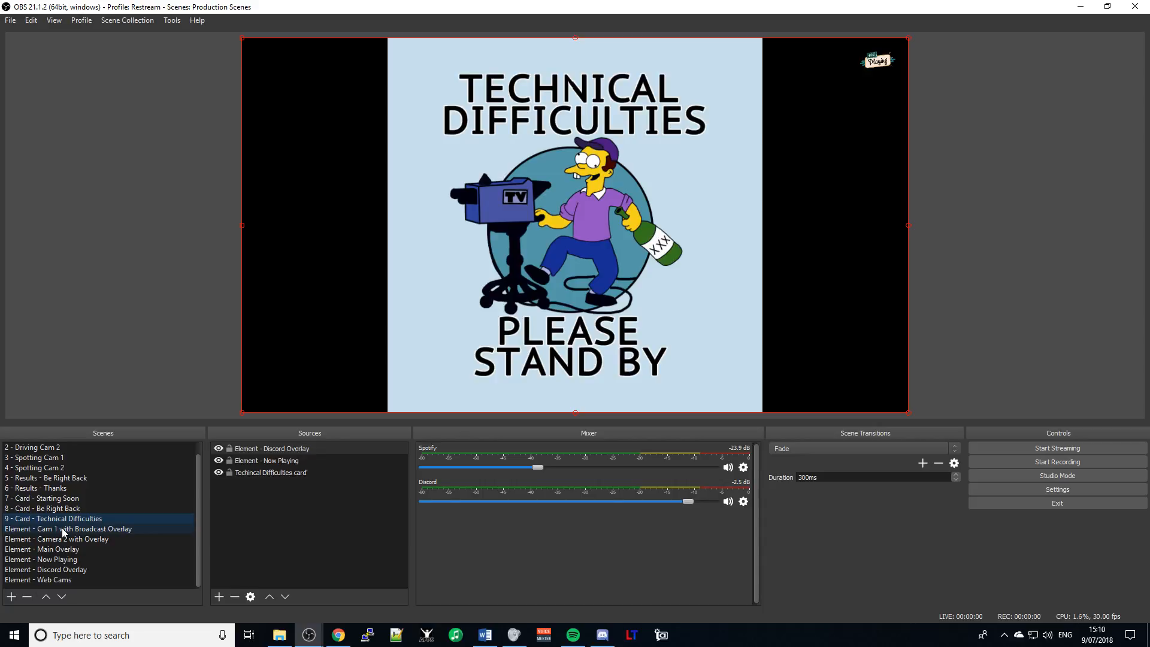
{"action": "key", "text": "Up"}
{"action": "key", "text": "Up"}
{"action": "key", "text": "Up"}
{"action": "key", "text": "Up"}
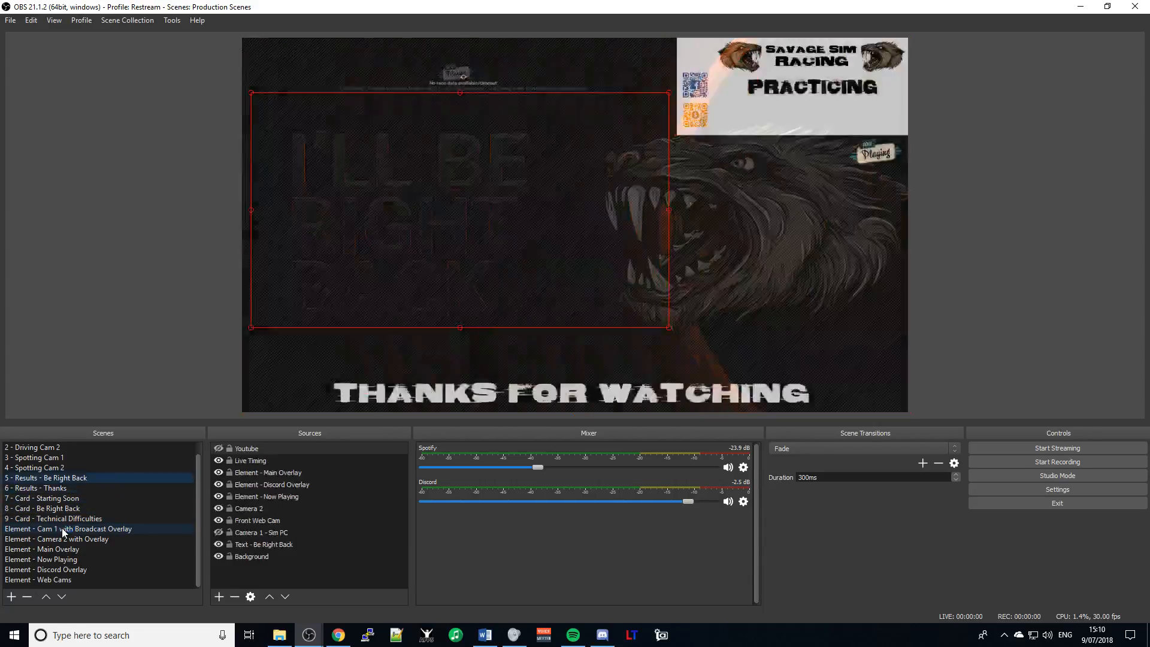
{"action": "key", "text": "Up"}
{"action": "key", "text": "Up"}
{"action": "key", "text": "Up"}
{"action": "key", "text": "Up"}
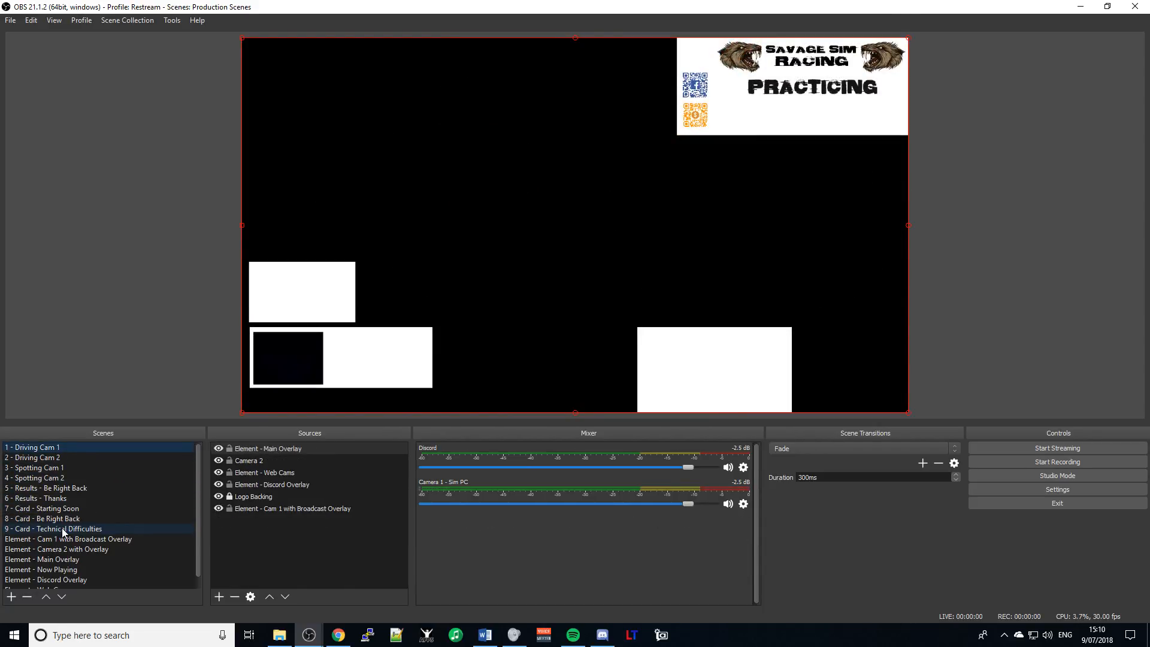
{"action": "key", "text": "Down"}
{"action": "key", "text": "Down"}
{"action": "key", "text": "Down"}
{"action": "key", "text": "Down"}
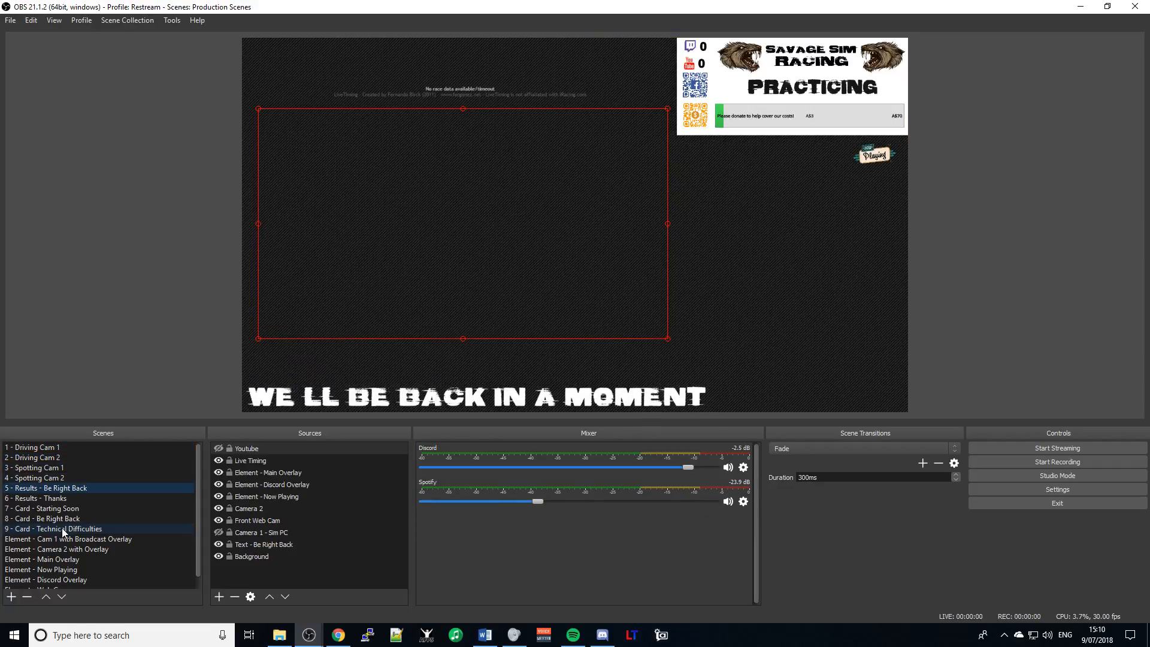
- Look at the Discord mixer options, then switch to the Word Setup Guide
{"action": "left_click", "coordinate": [744, 468]}
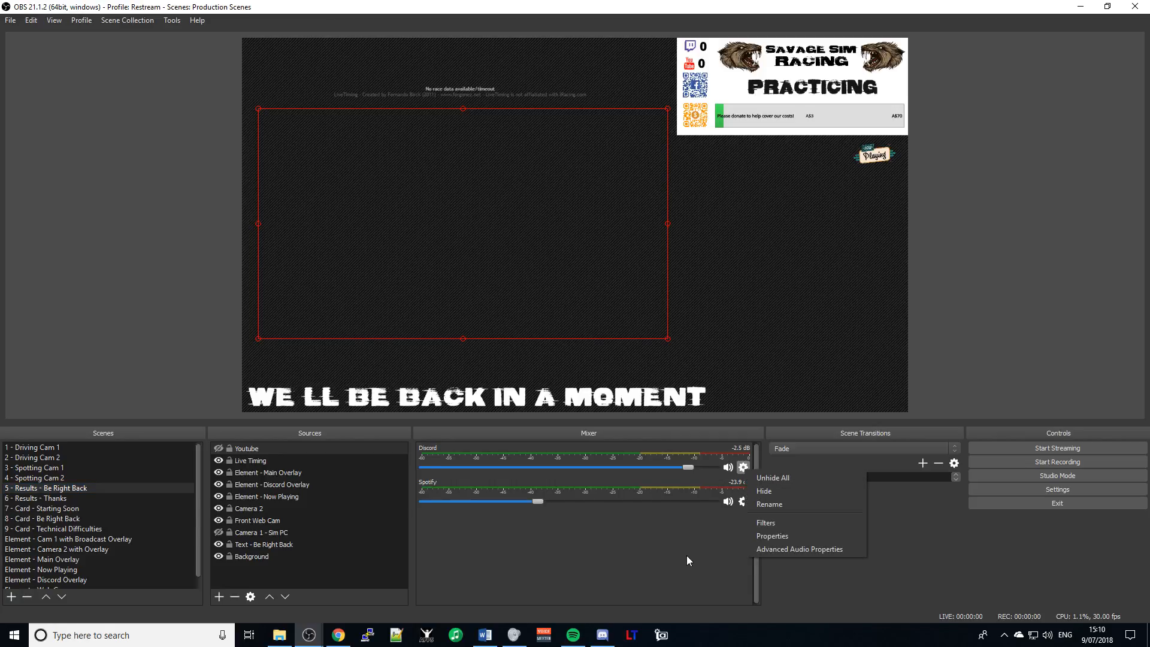
{"action": "key", "text": "Escape"}
{"action": "key", "text": "alt+Tab"}
{"action": "key", "text": "alt+Tab"}
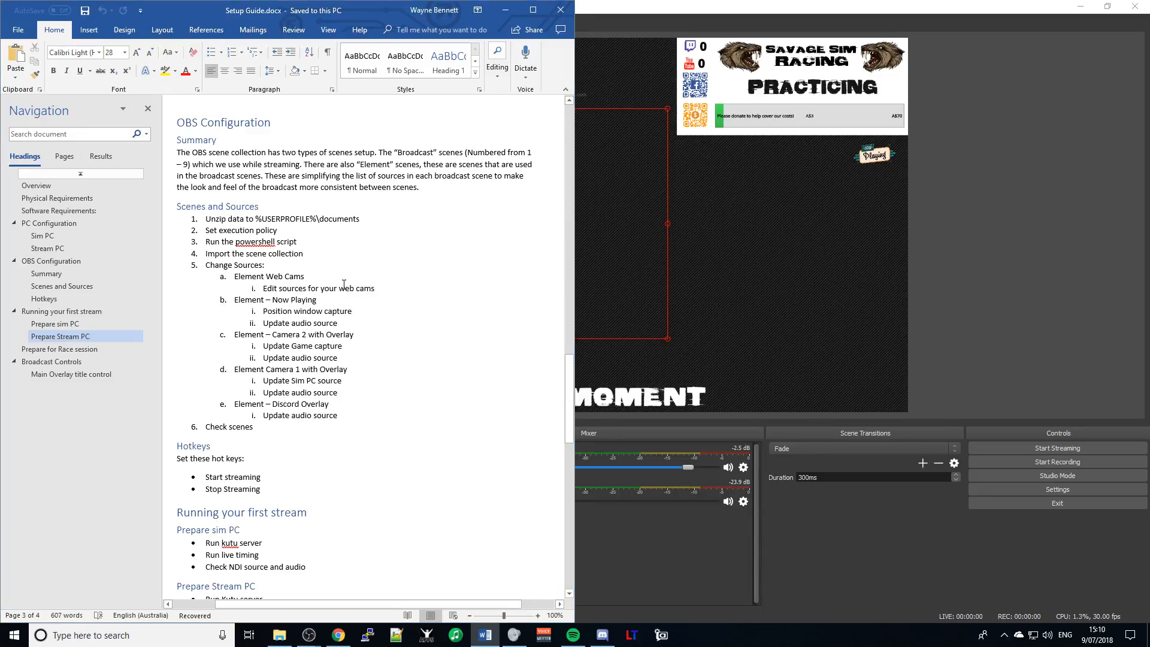
- Toggle between Element - Web Cams and 1 - Driving Cam 1, then open Element - Discord Overlay
{"action": "key", "text": "alt+Tab"}
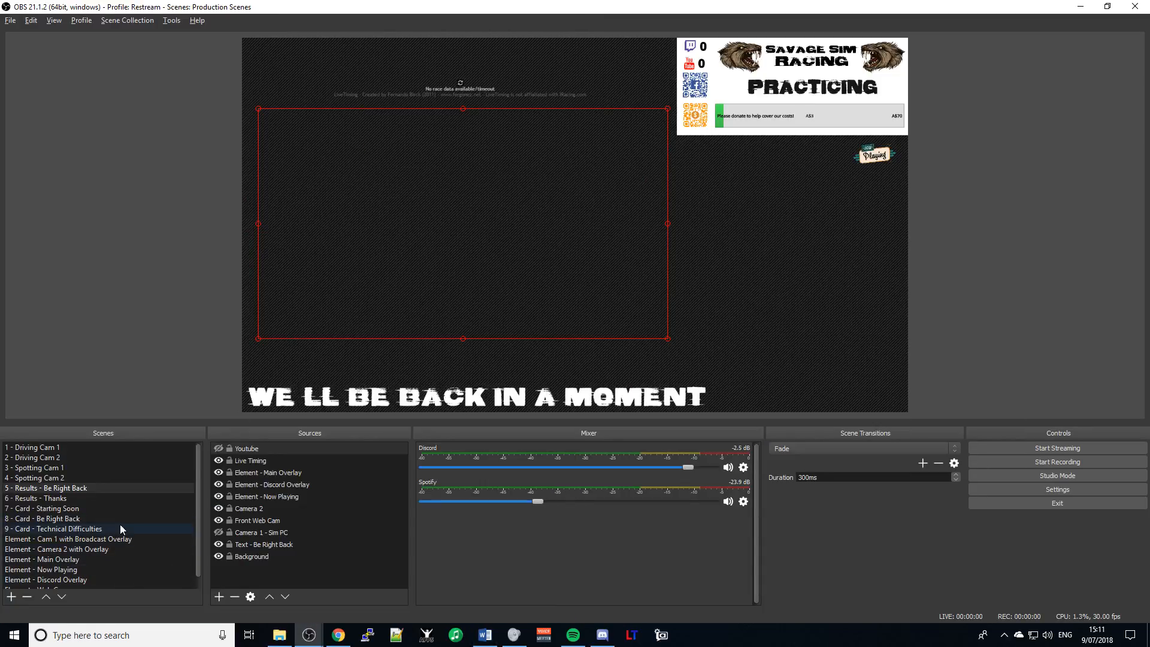
{"action": "scroll", "coordinate": [118, 520], "scroll_direction": "down", "scroll_amount": 1}
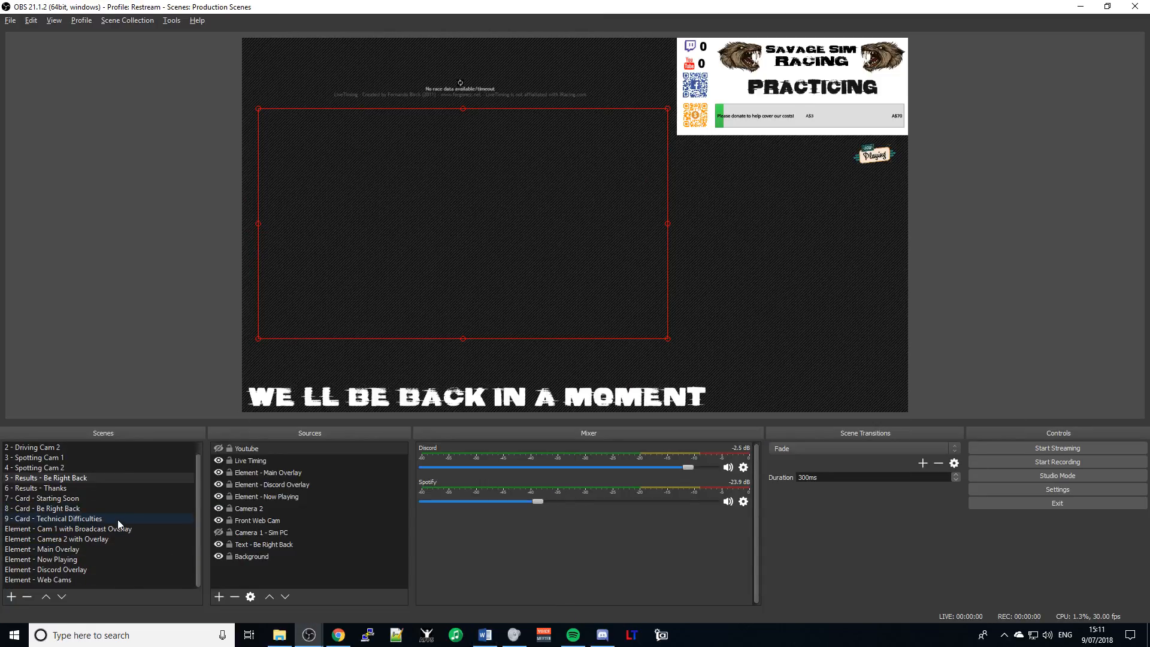
{"action": "left_click", "coordinate": [24, 580]}
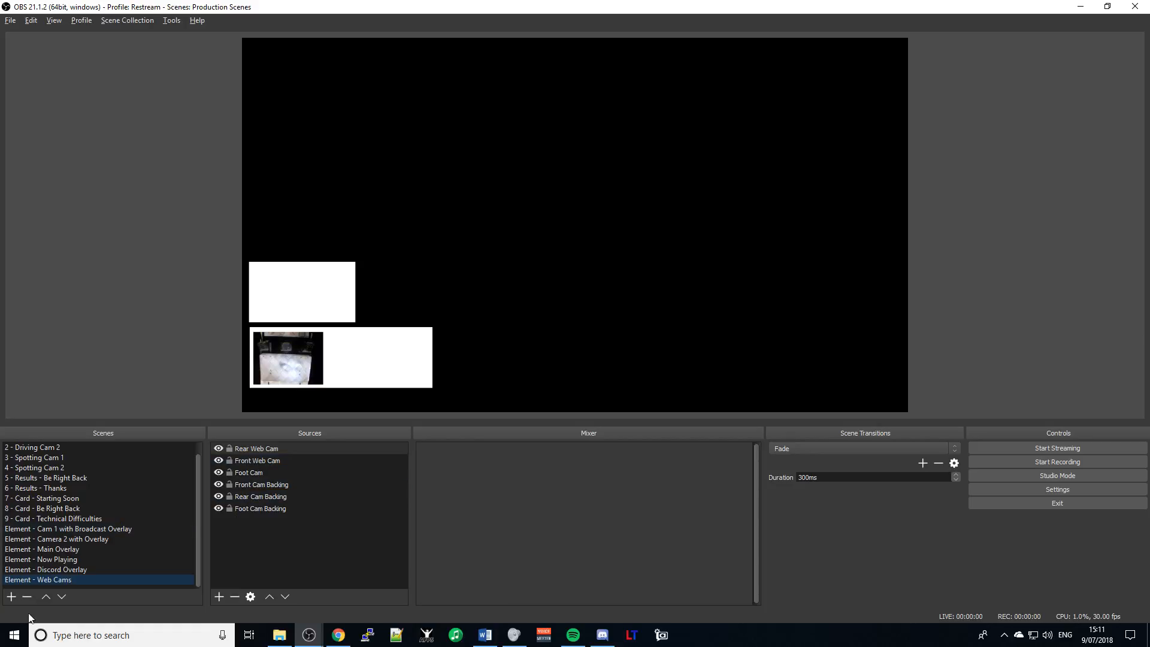
{"action": "scroll", "coordinate": [34, 580], "scroll_direction": "up", "scroll_amount": 1}
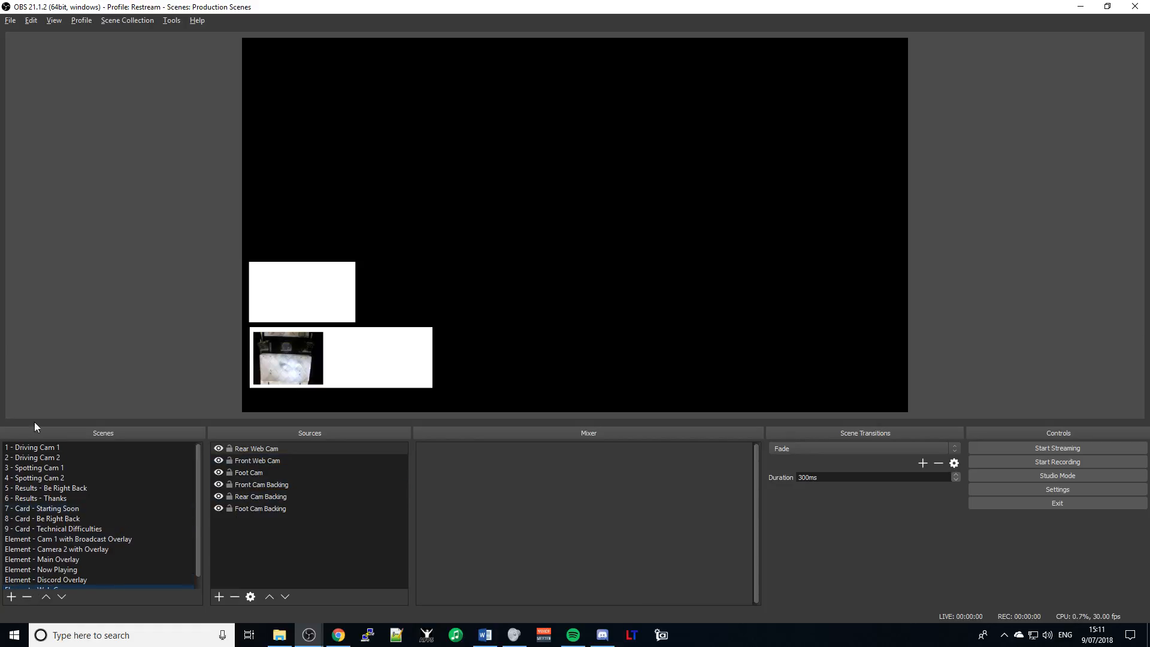
{"action": "left_click", "coordinate": [42, 449]}
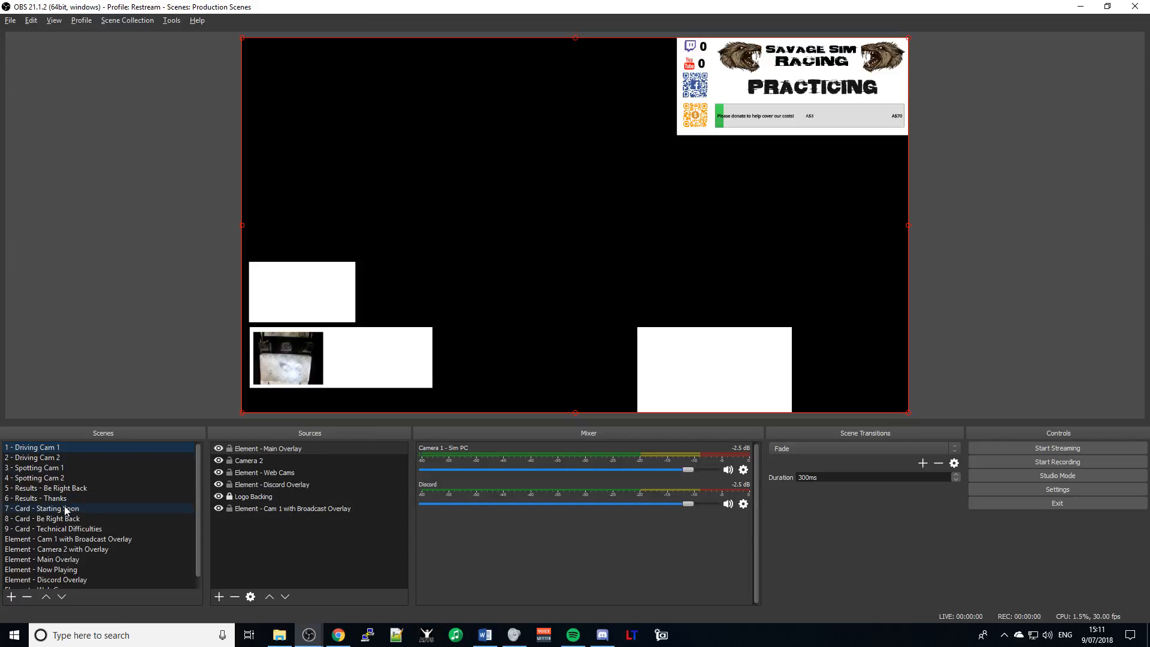
{"action": "scroll", "coordinate": [65, 513], "scroll_direction": "down", "scroll_amount": 1}
{"action": "left_click", "coordinate": [46, 581]}
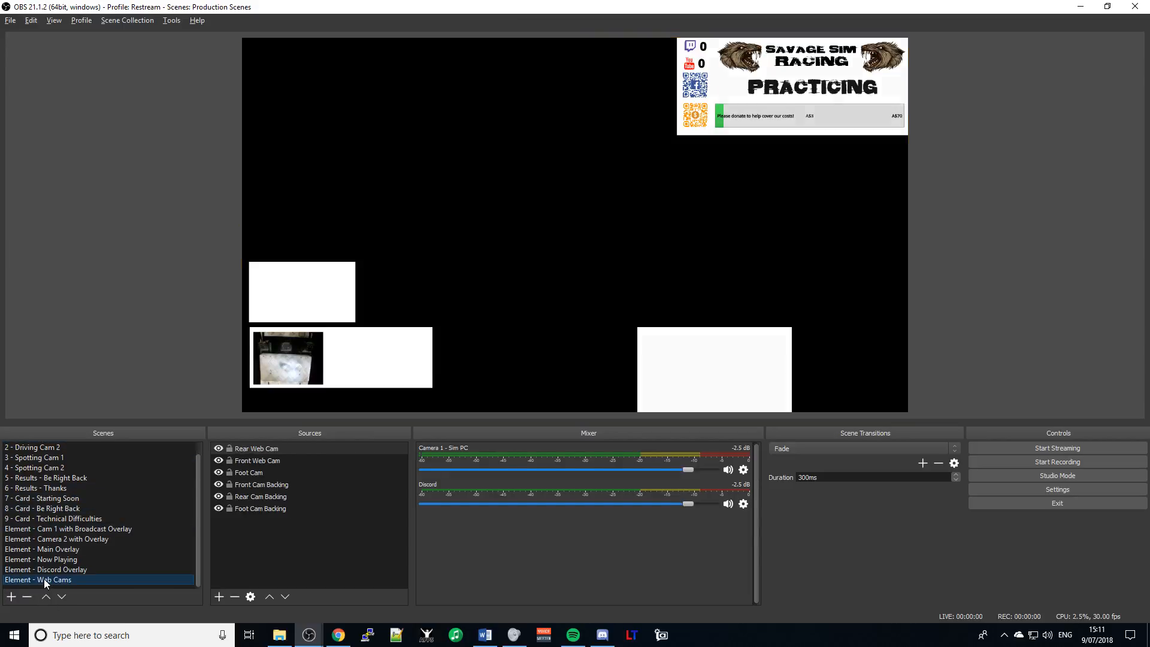
{"action": "scroll", "coordinate": [45, 582], "scroll_direction": "up", "scroll_amount": 1}
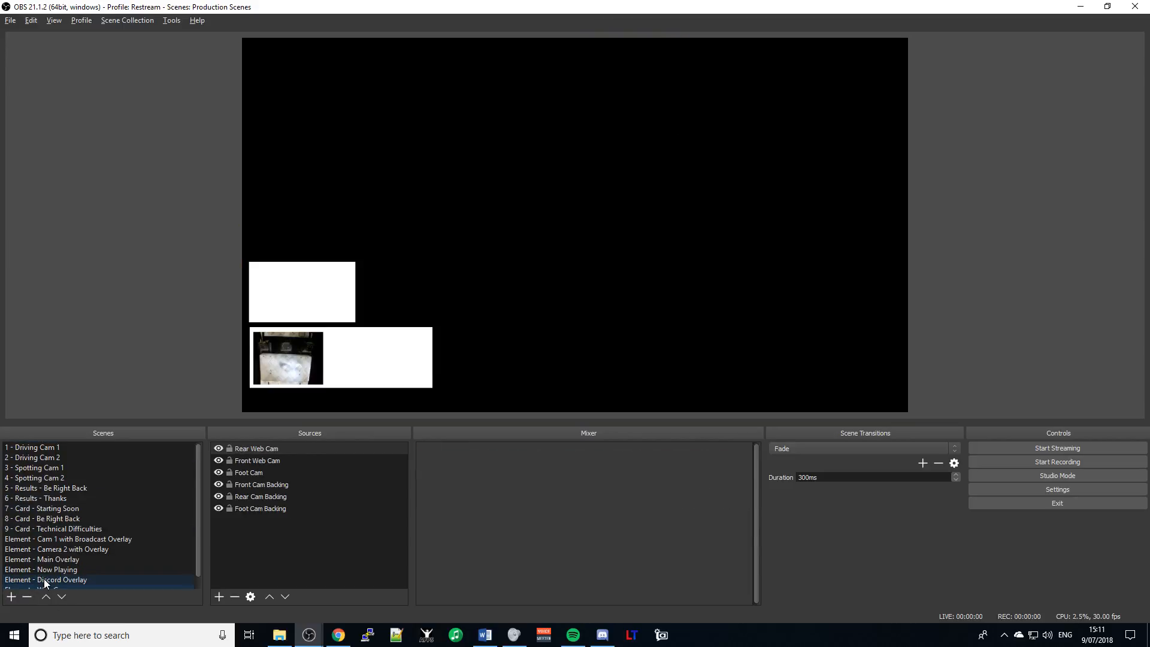
{"action": "left_click", "coordinate": [40, 448]}
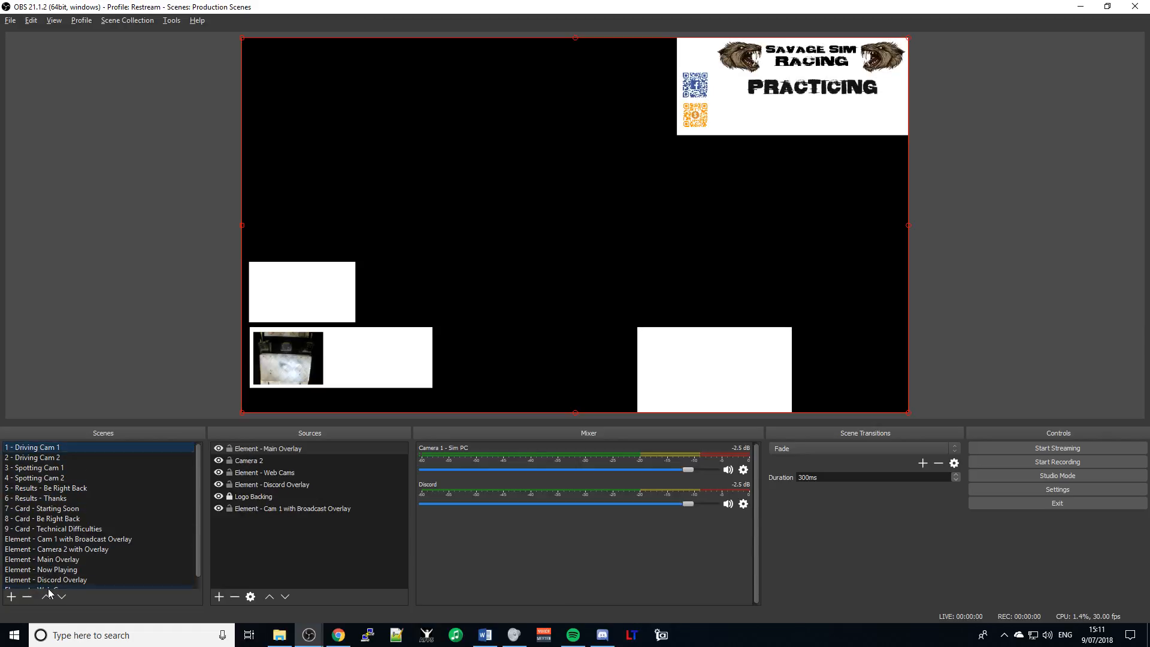
{"action": "scroll", "coordinate": [56, 525], "scroll_direction": "down", "scroll_amount": 1}
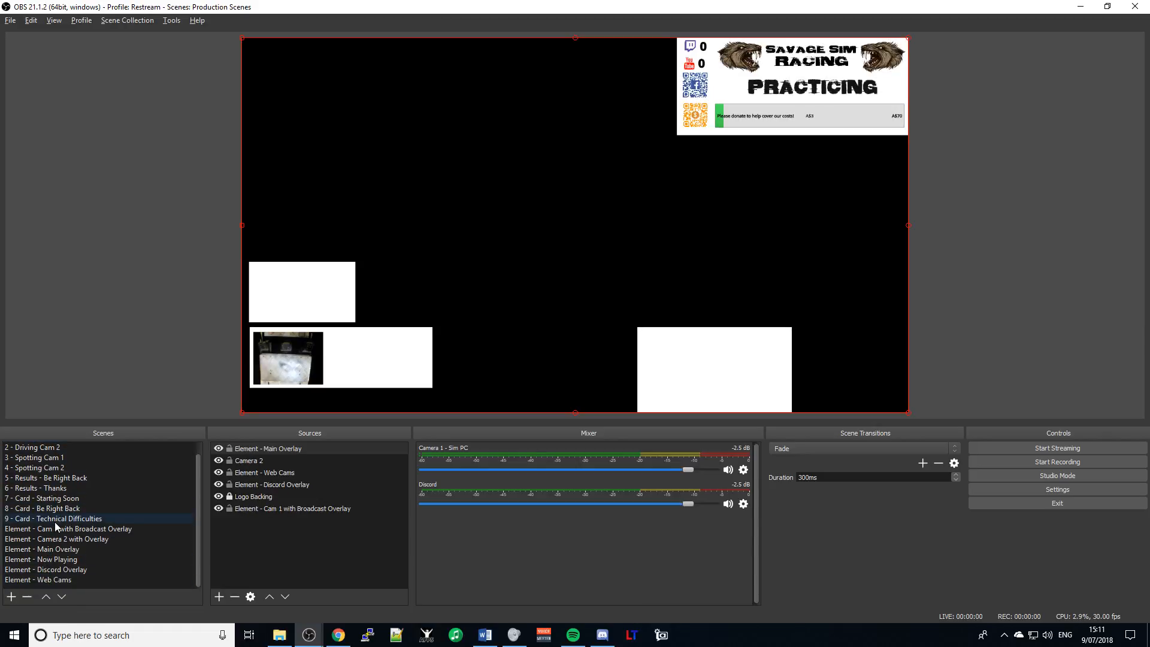
{"action": "left_click", "coordinate": [75, 580]}
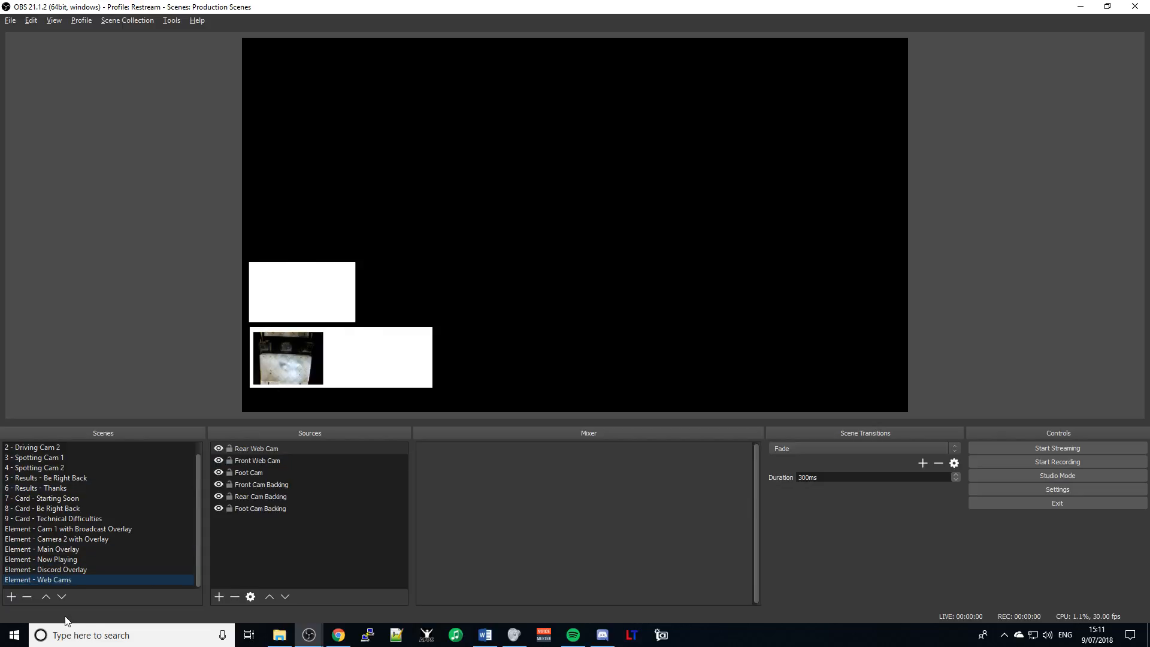
{"action": "left_click", "coordinate": [63, 568]}
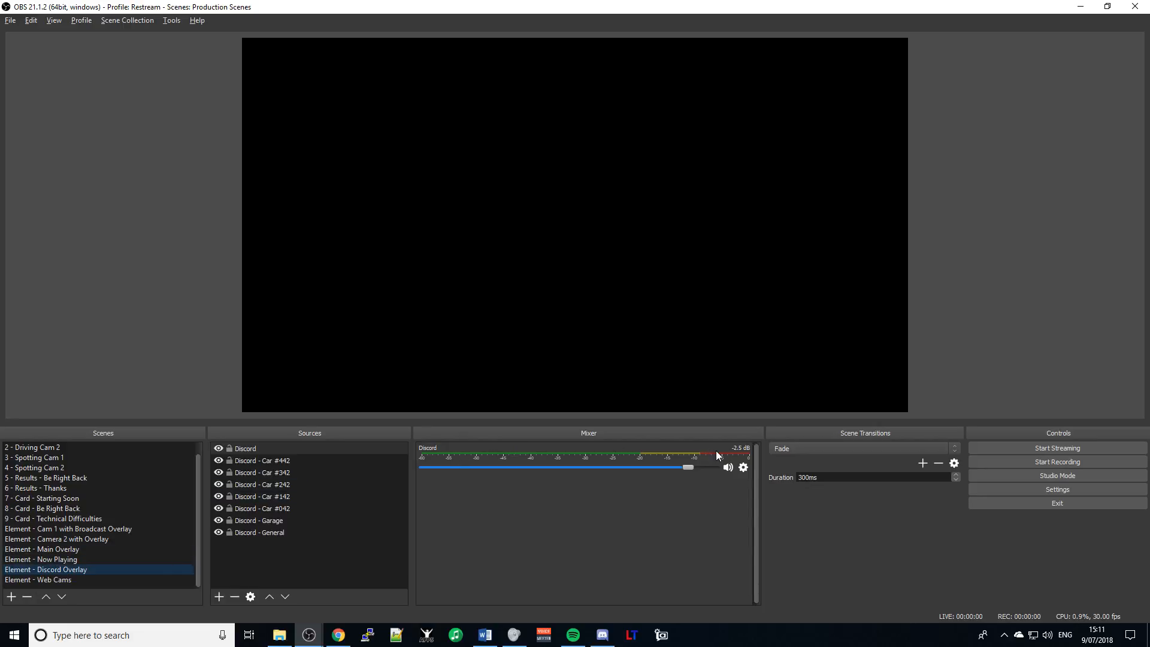
- Set the Discord source's device to VoiceMeeter Output (VB-Audio VoiceMeeter VAIO), checking the guide
{"action": "key", "text": "alt+Tab"}
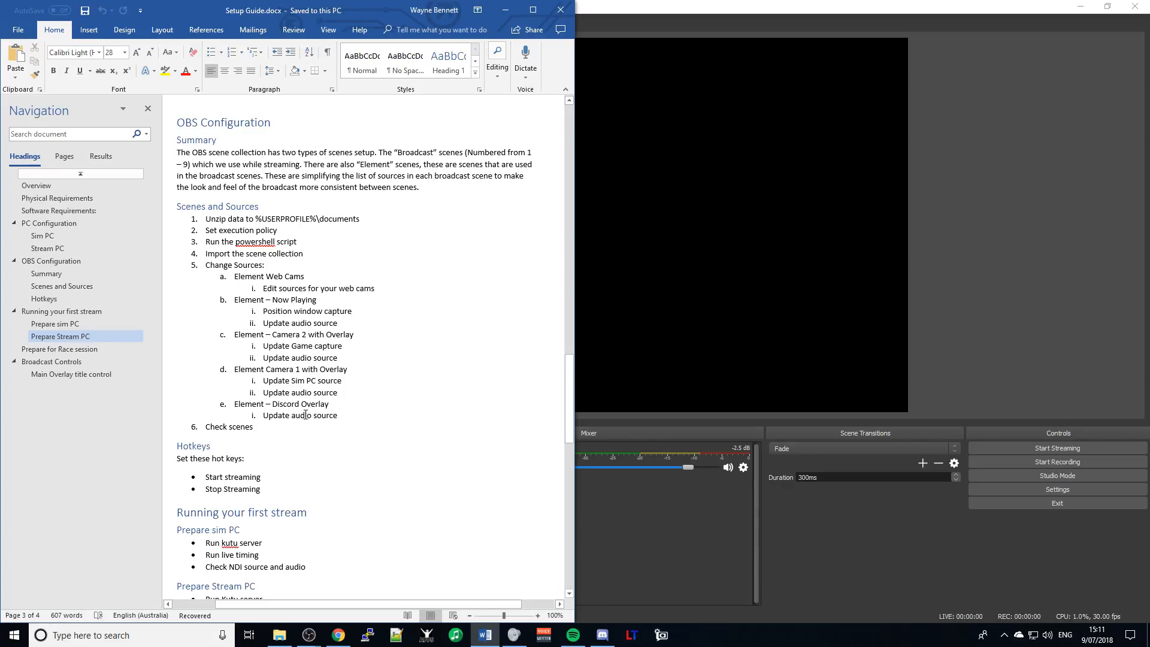
{"action": "left_click", "coordinate": [590, 439]}
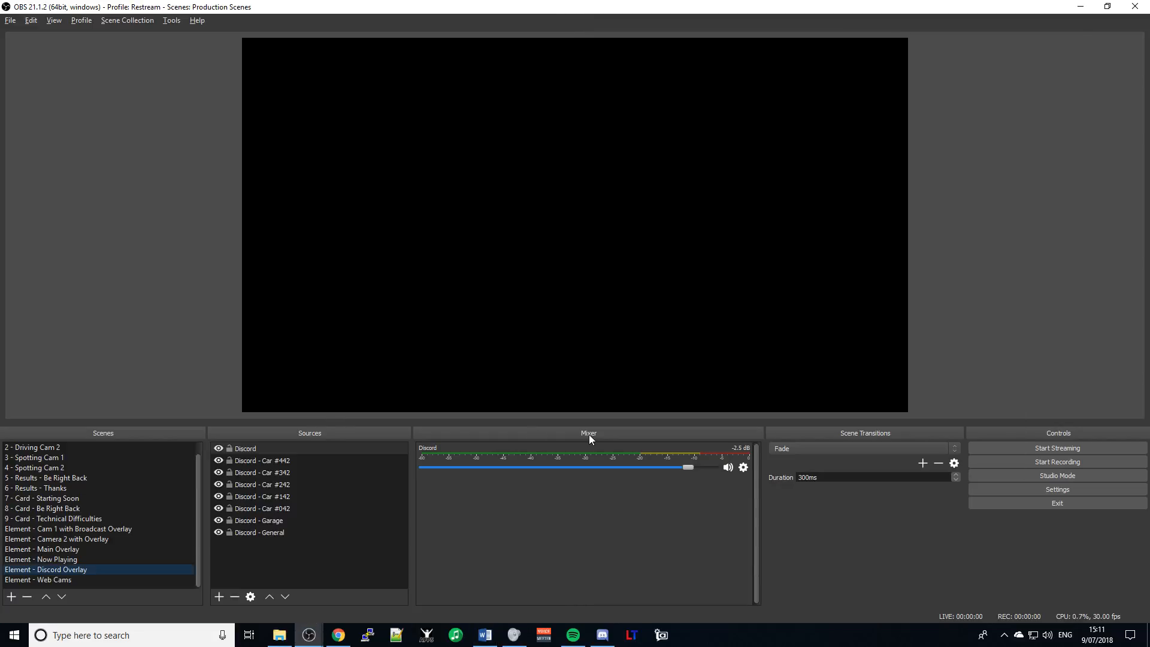
{"action": "left_click", "coordinate": [742, 469]}
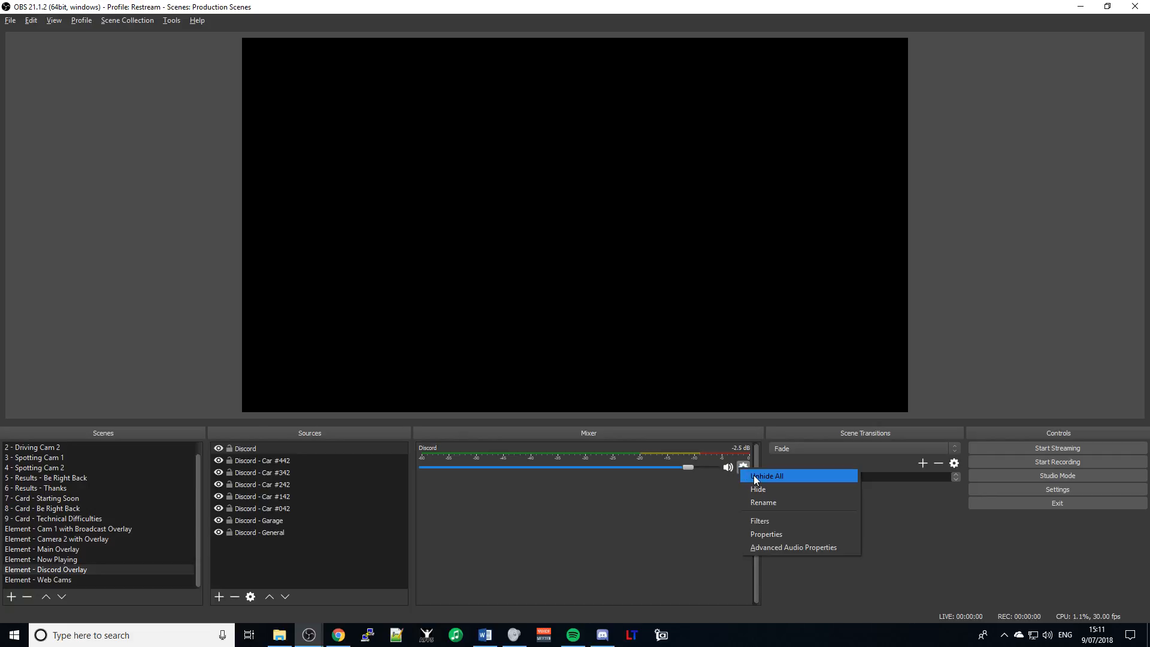
{"action": "left_click", "coordinate": [778, 534]}
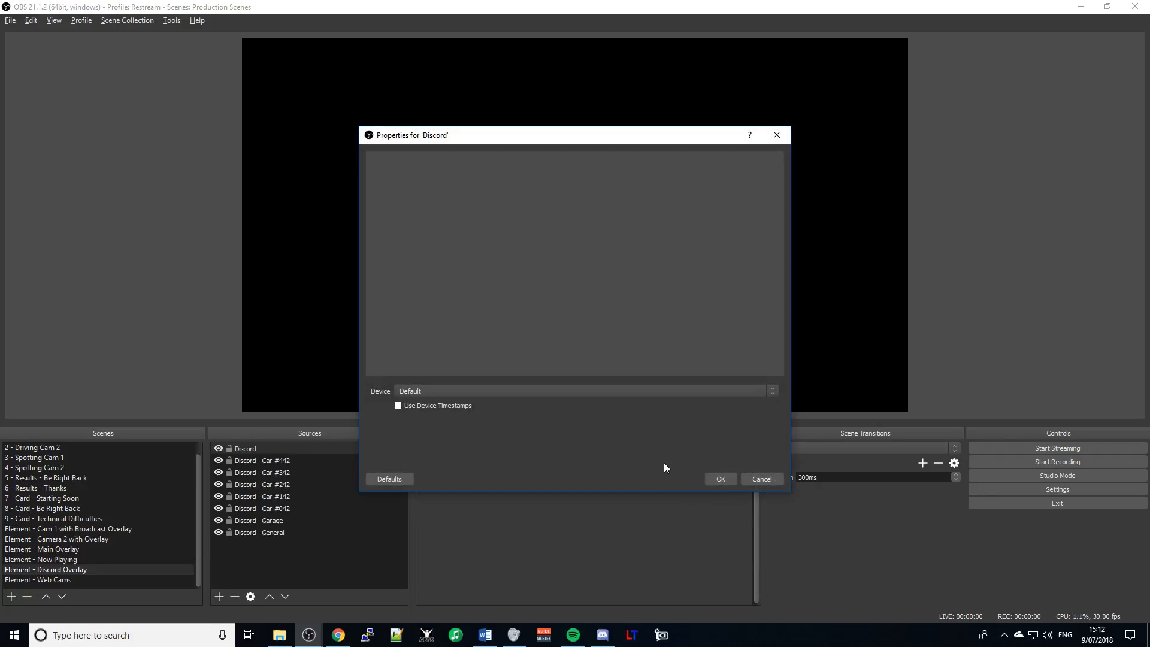
{"action": "left_click", "coordinate": [773, 391]}
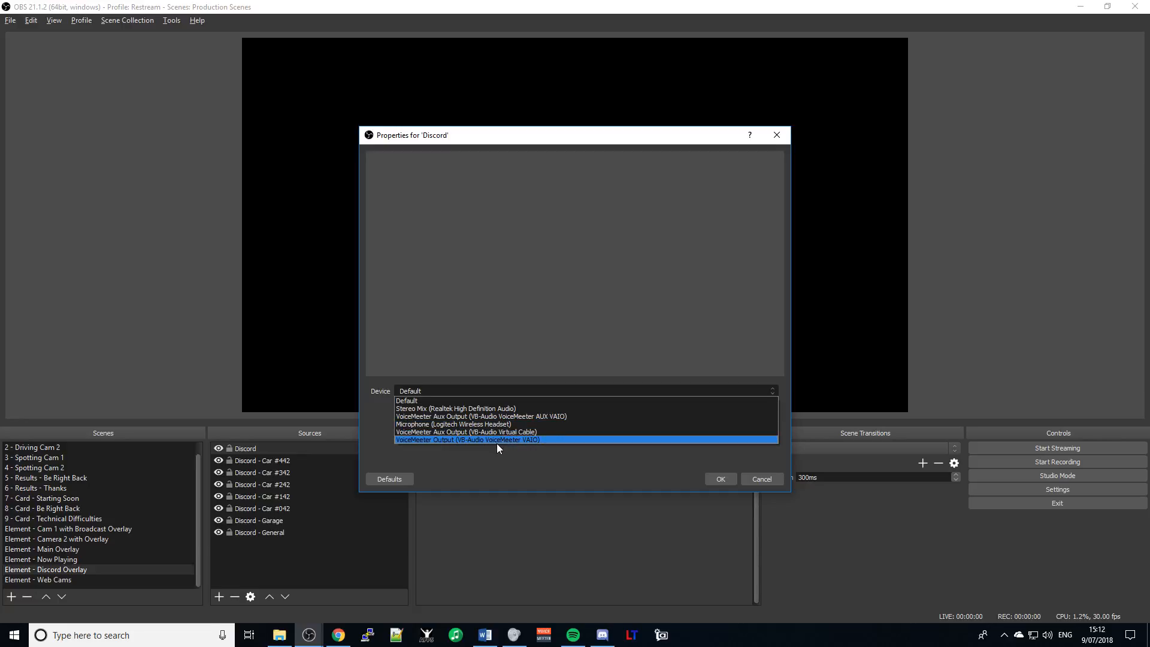
{"action": "left_click", "coordinate": [480, 441]}
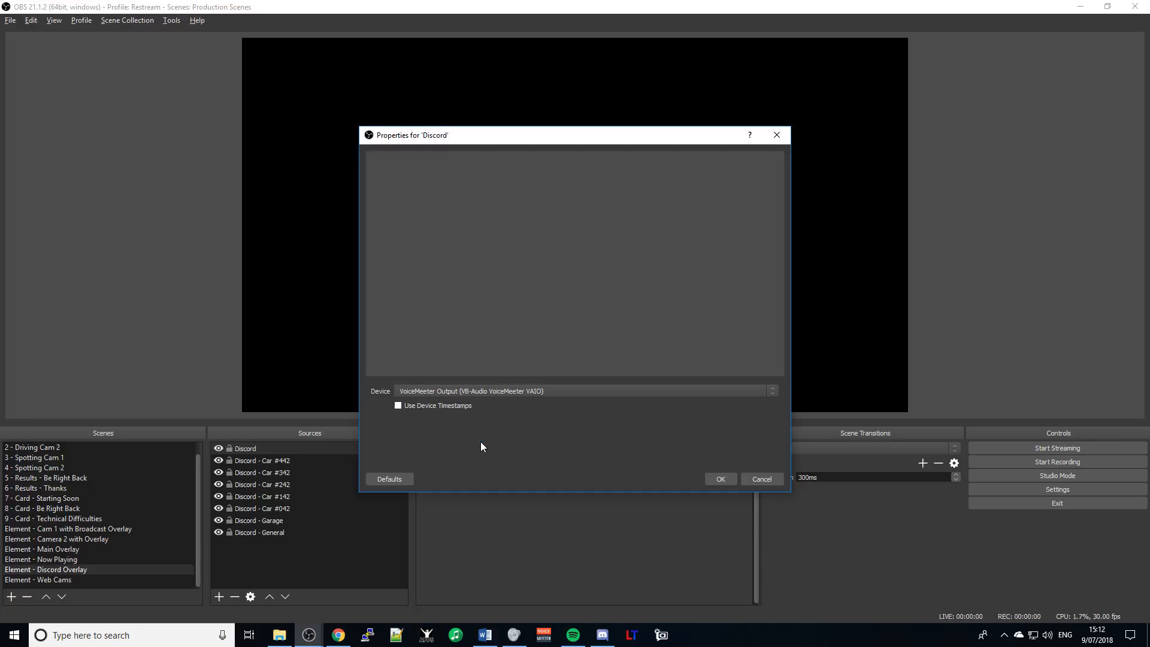
{"action": "left_click", "coordinate": [725, 477]}
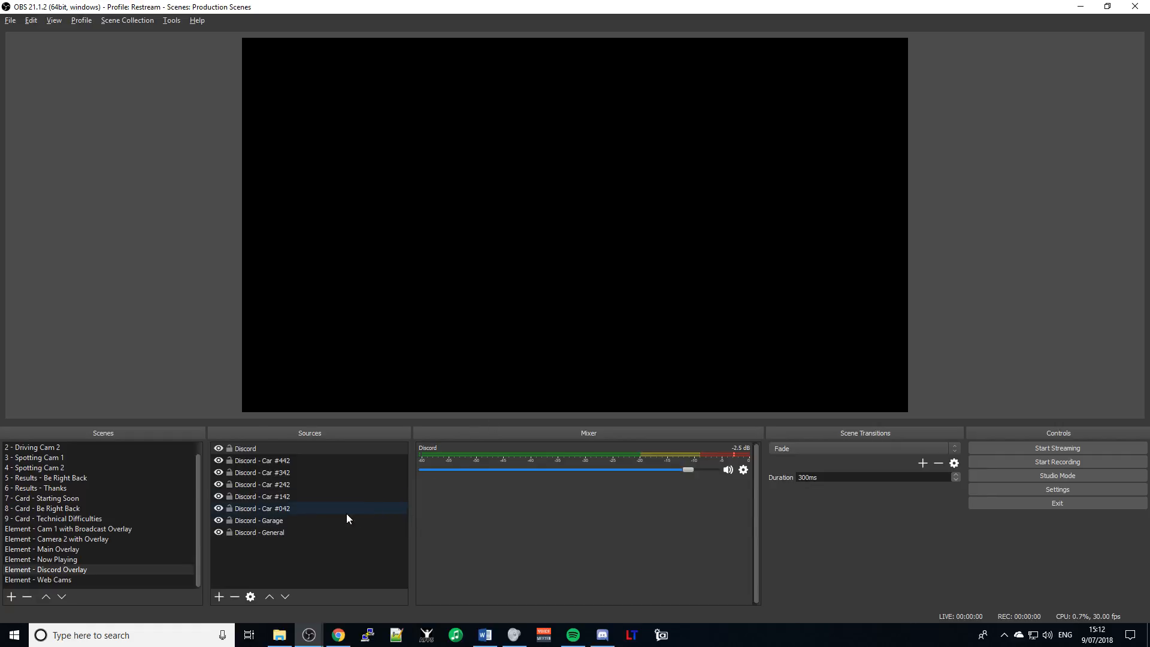
{"action": "key", "text": "alt+Tab"}
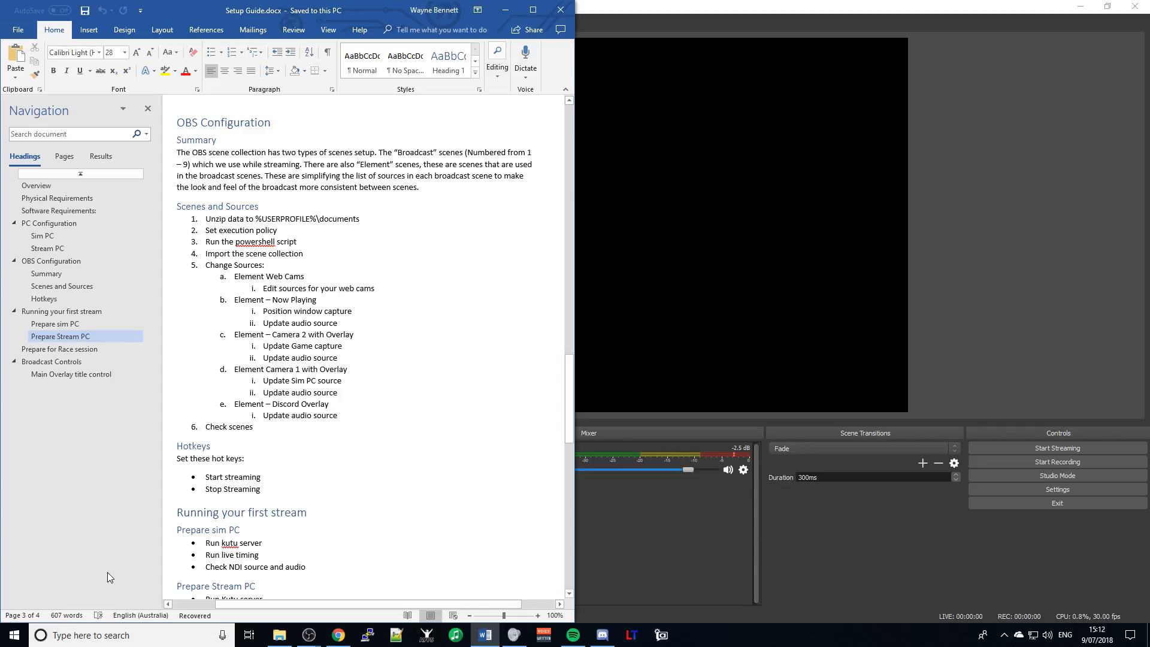
{"action": "key", "text": "alt+Tab"}
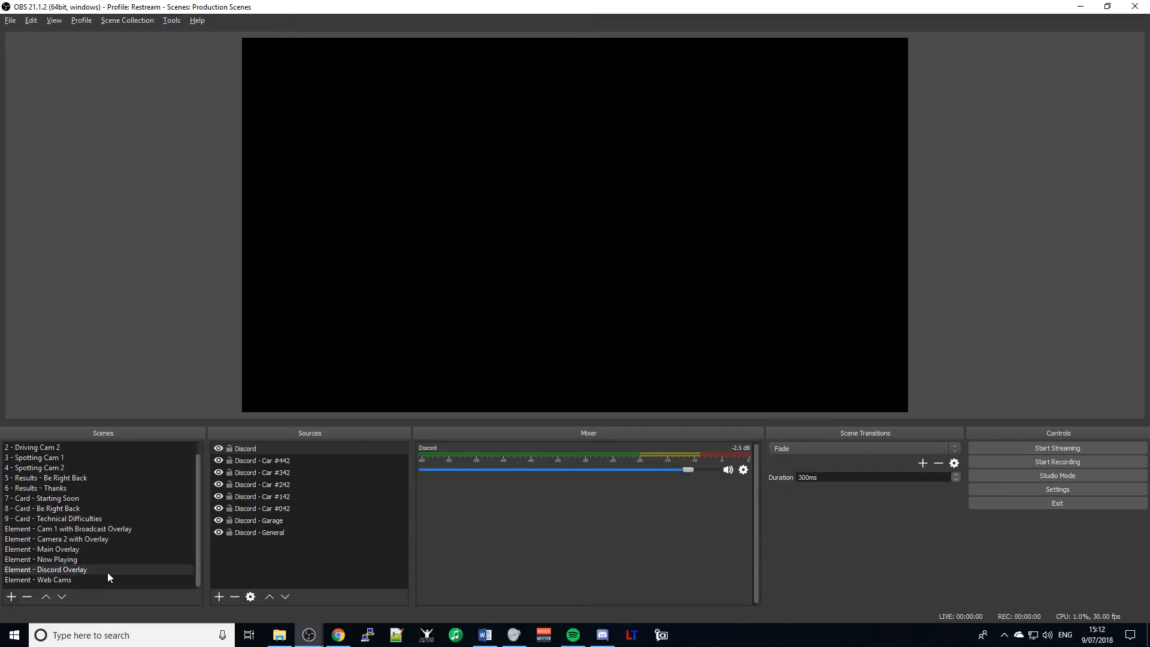
- In Element - Now Playing, set the Spotify source's device to VoiceMeeter Aux Output
{"action": "left_click", "coordinate": [69, 560]}
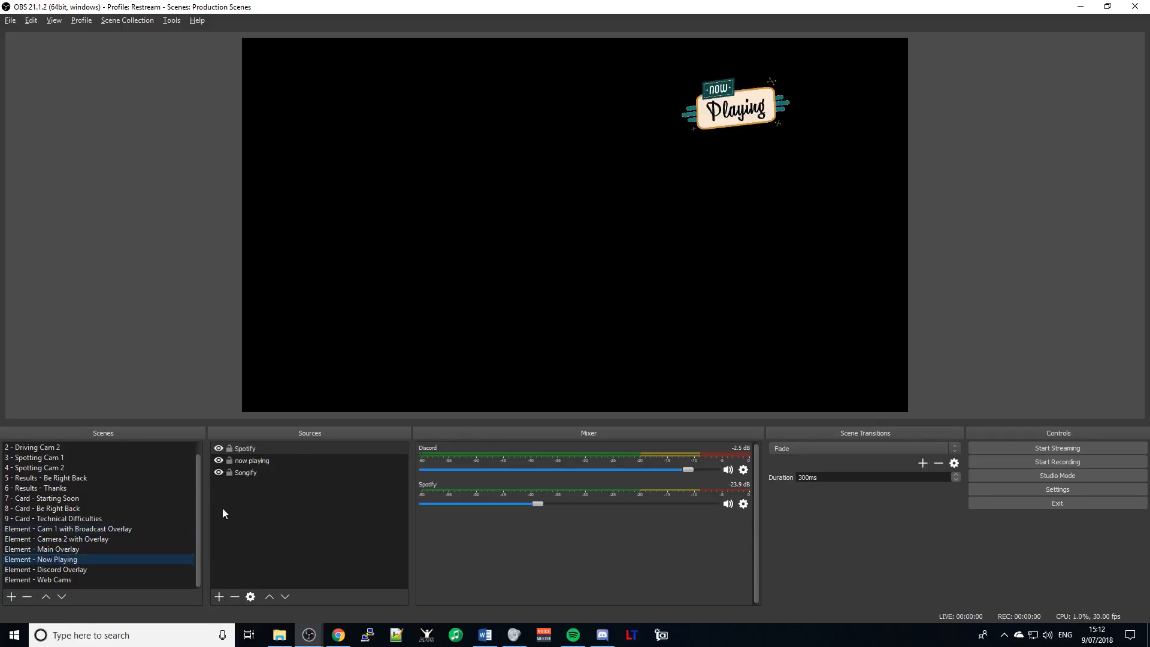
{"action": "left_click", "coordinate": [266, 451]}
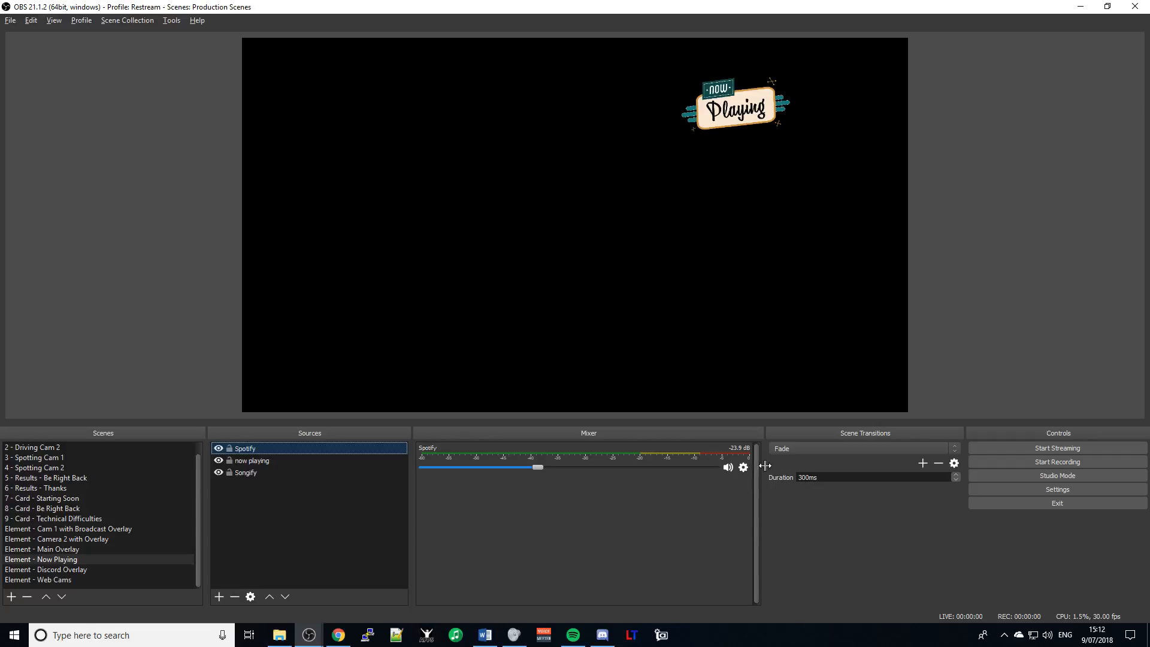
{"action": "left_click", "coordinate": [746, 467]}
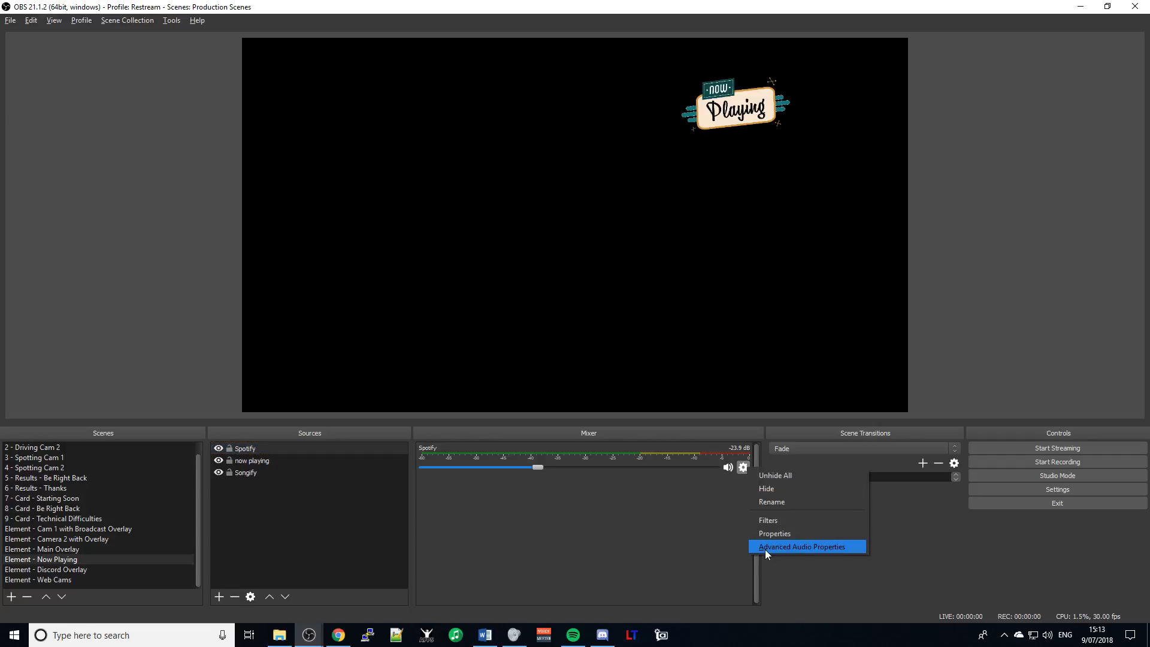
{"action": "left_click", "coordinate": [773, 533]}
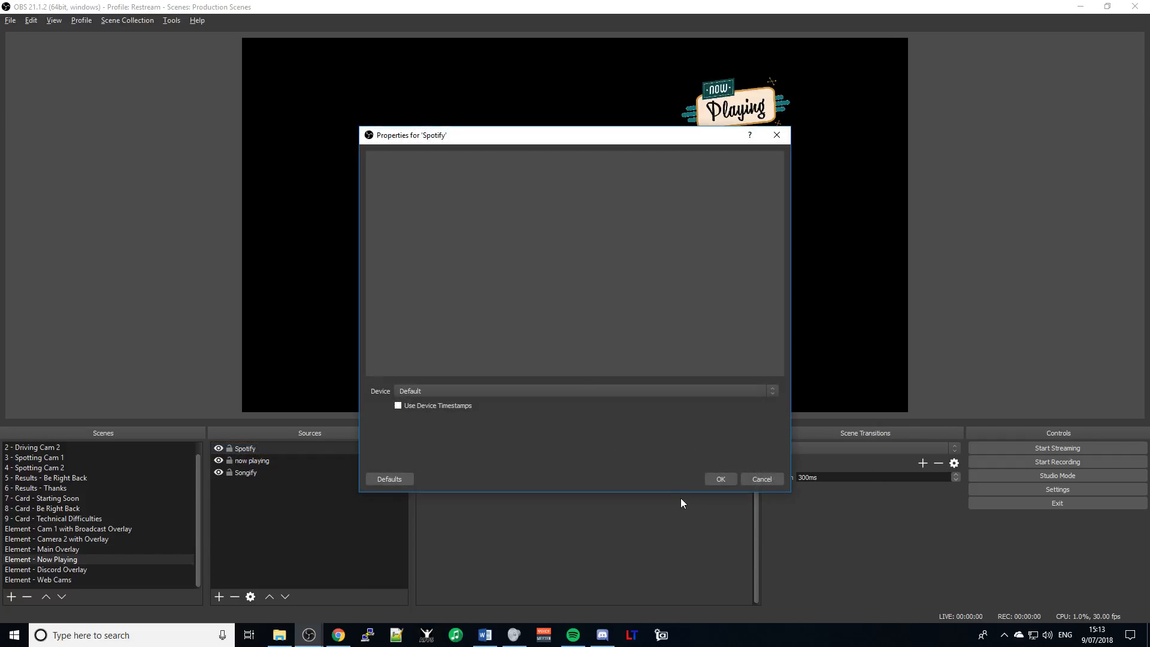
{"action": "left_click", "coordinate": [587, 391]}
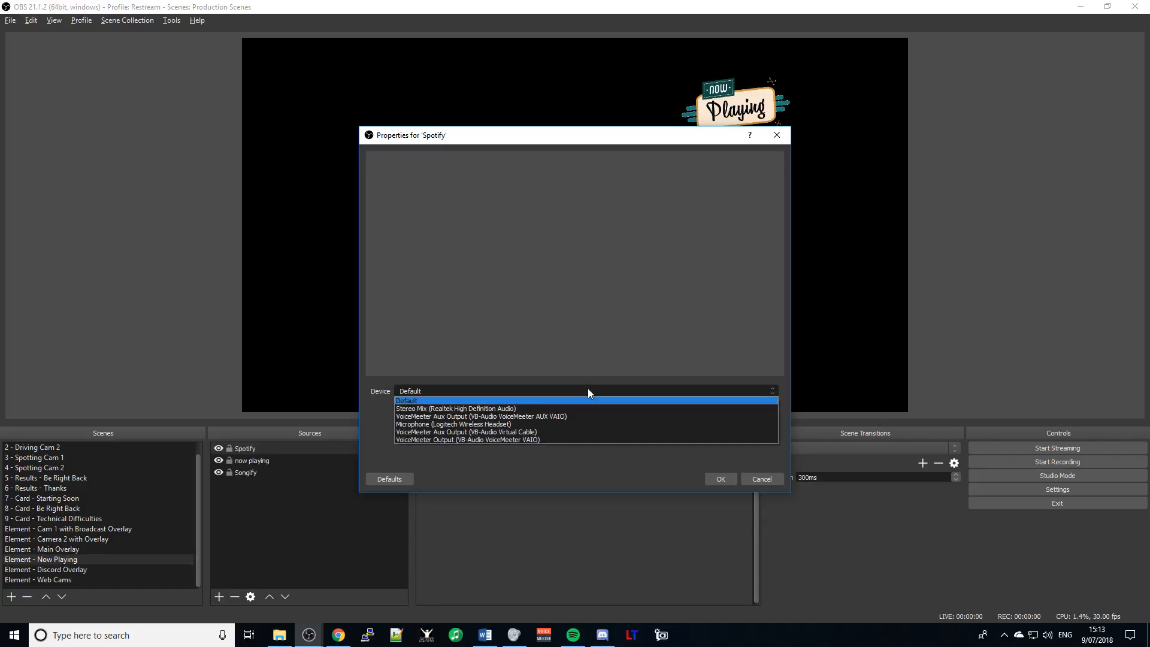
{"action": "left_click", "coordinate": [545, 416]}
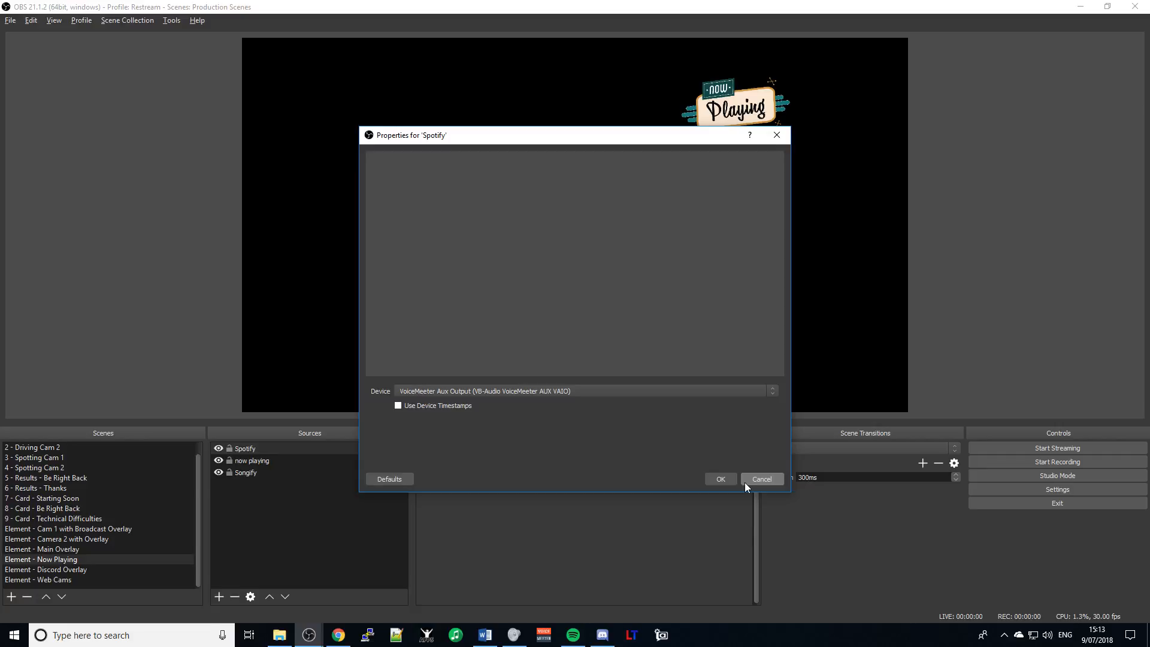
{"action": "left_click", "coordinate": [729, 476]}
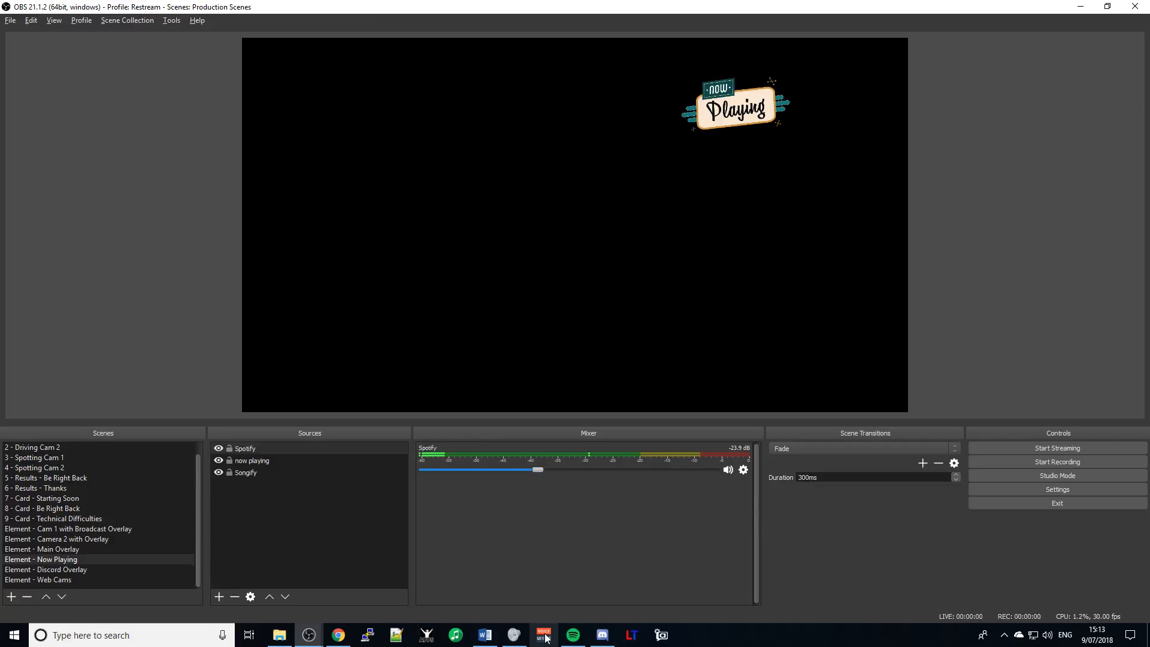
{"action": "left_click", "coordinate": [250, 473]}
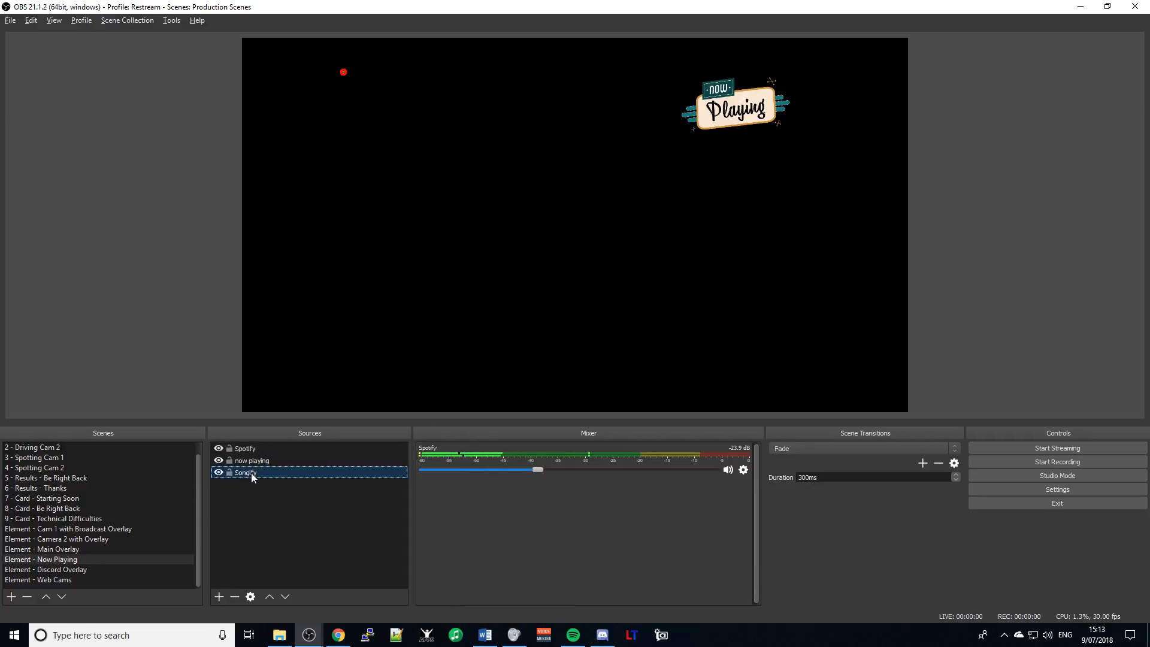
- Launch Songify, decline the update, and start its CONNECT to Spotify
{"action": "left_click", "coordinate": [457, 640]}
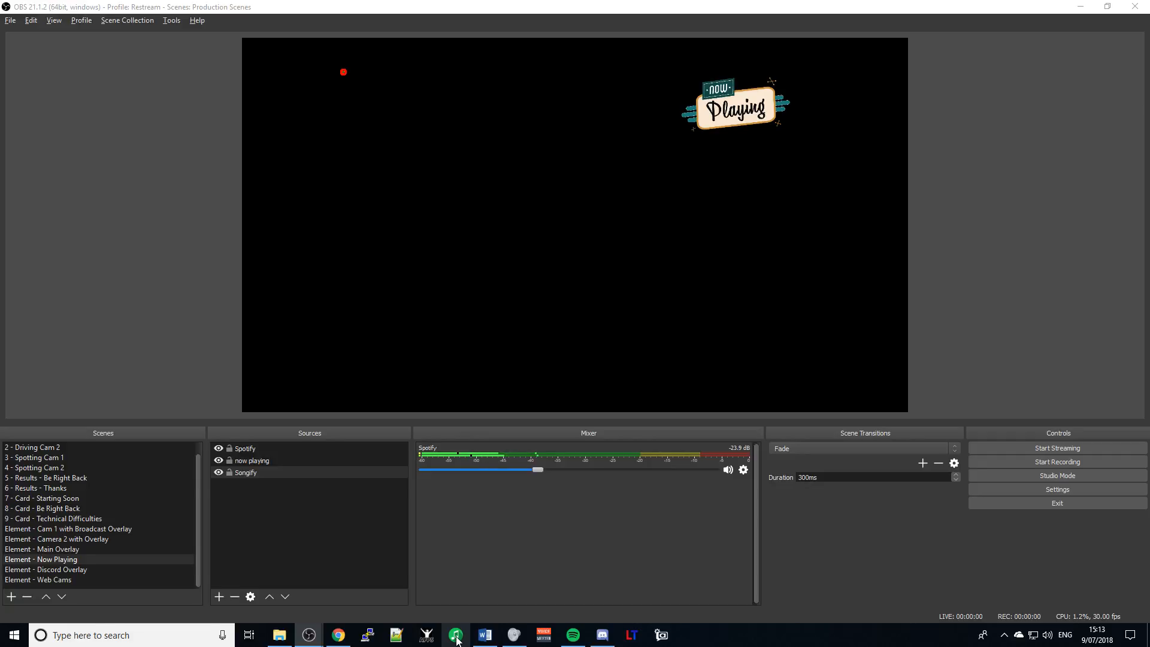
{"action": "mouse_move", "coordinate": [458, 640]}
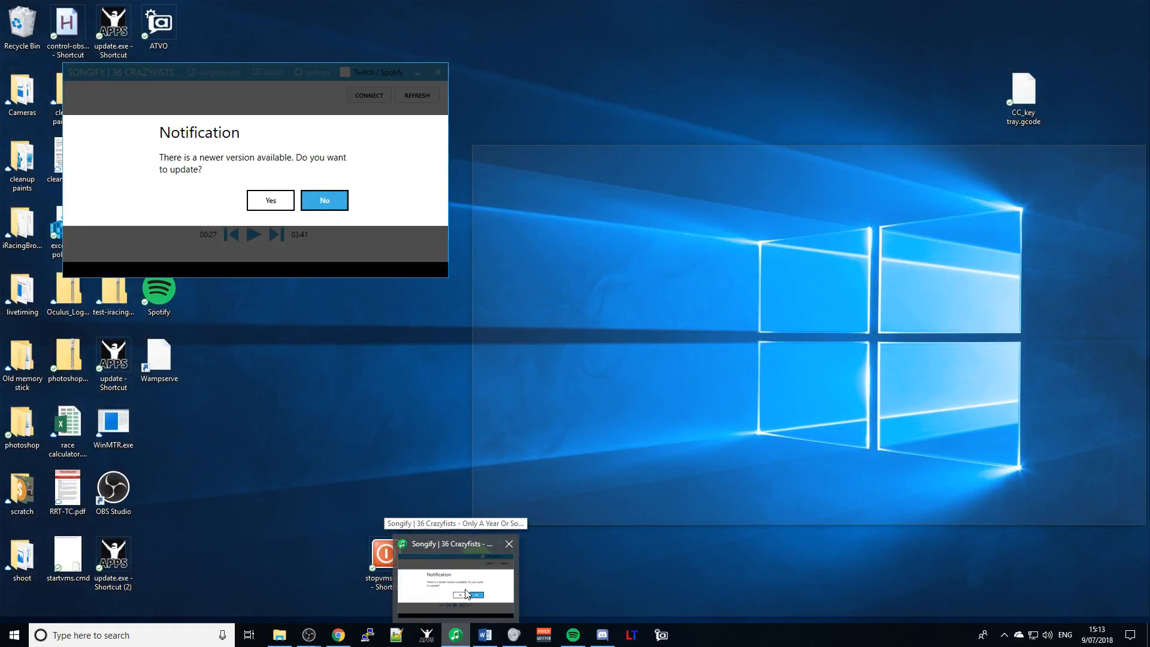
{"action": "left_click", "coordinate": [465, 588]}
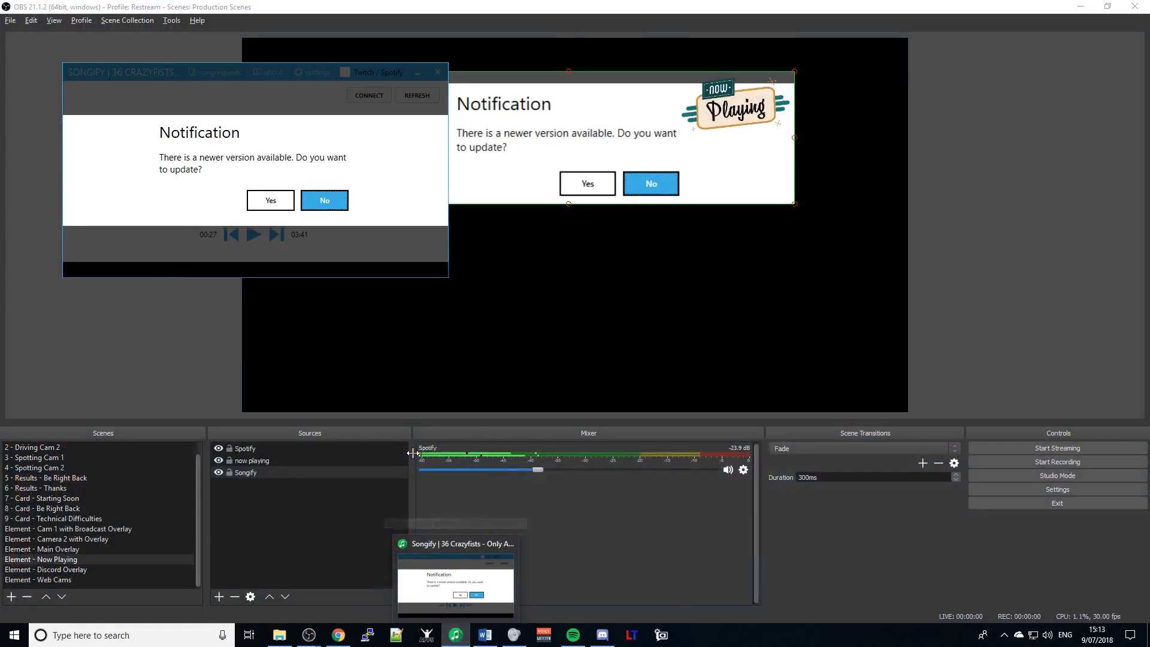
{"action": "left_click", "coordinate": [325, 207]}
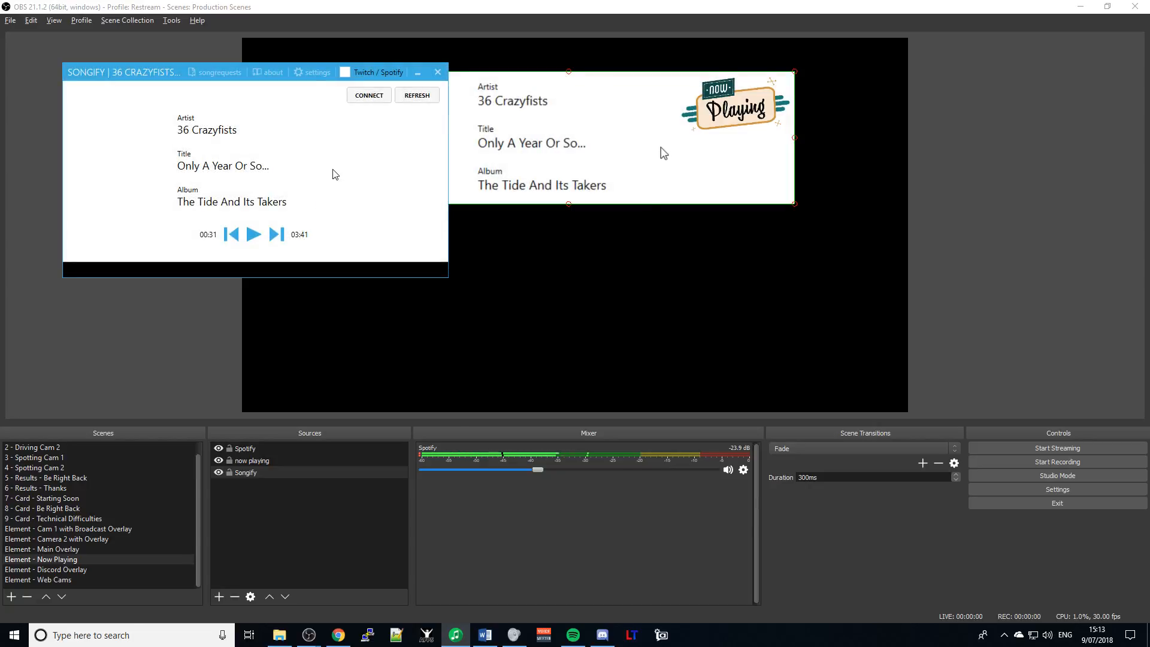
{"action": "left_click", "coordinate": [368, 97]}
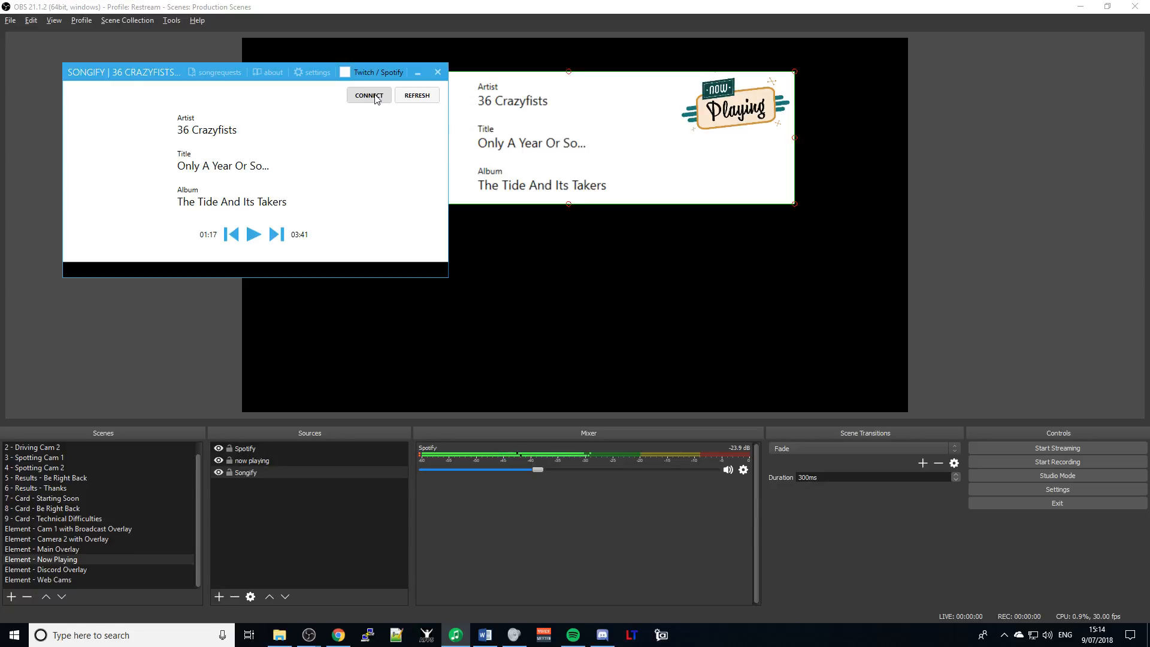
- Connect Songify to Spotify, allowing private networks and logging in with Facebook
{"action": "left_click", "coordinate": [376, 98]}
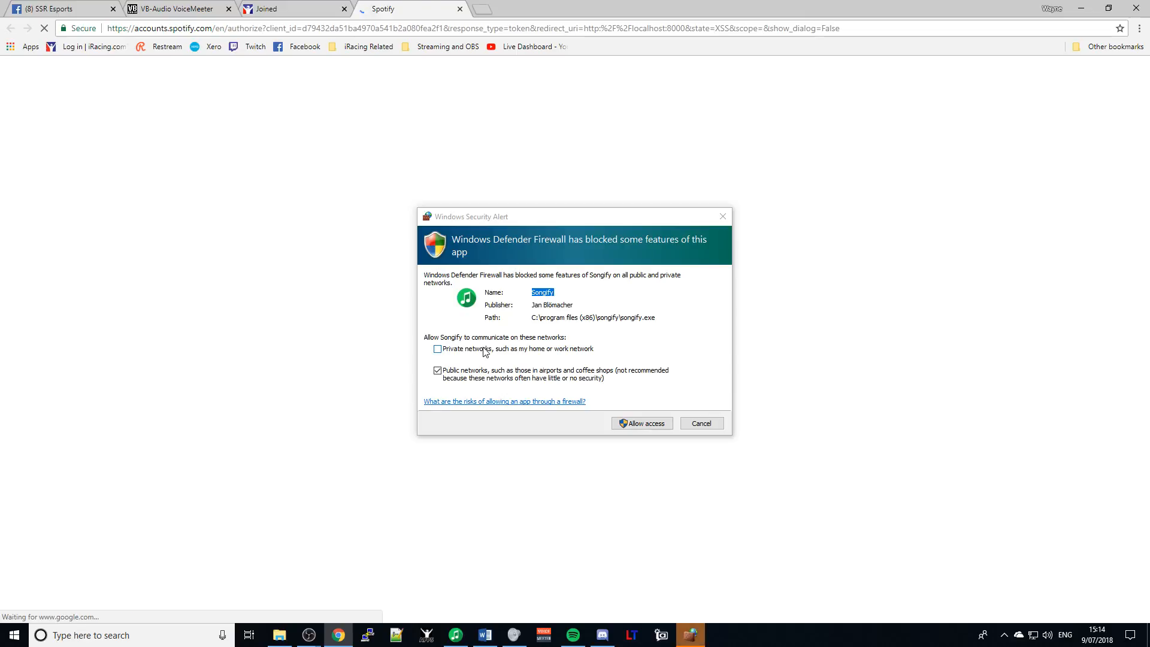
{"action": "left_click", "coordinate": [483, 349]}
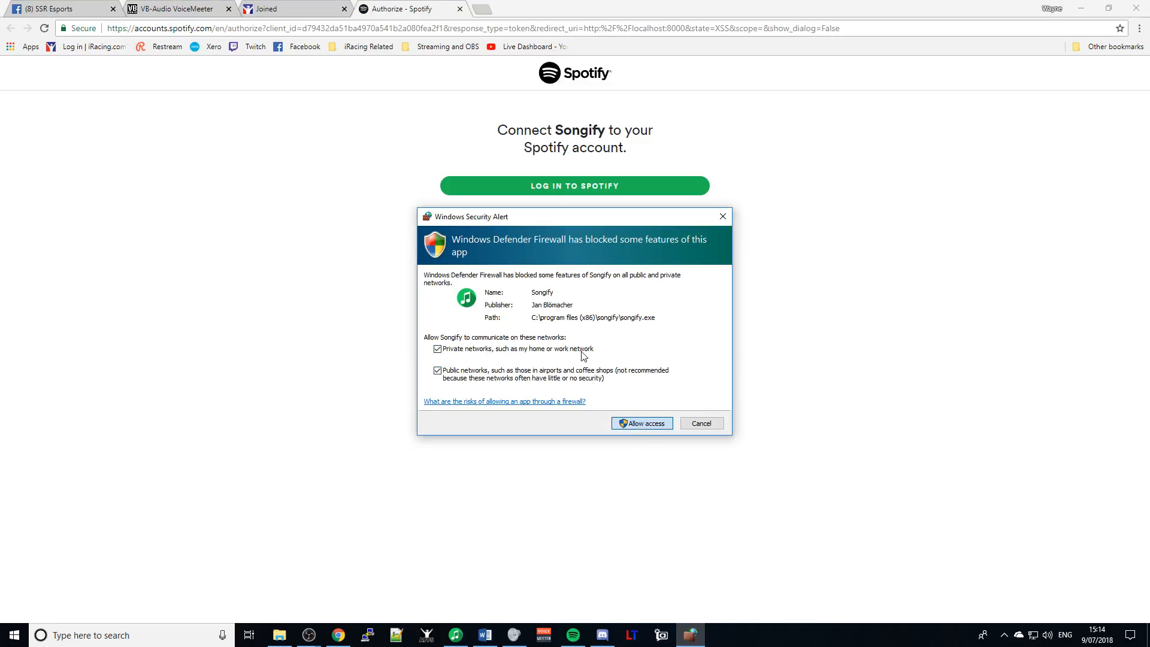
{"action": "left_click", "coordinate": [560, 188]}
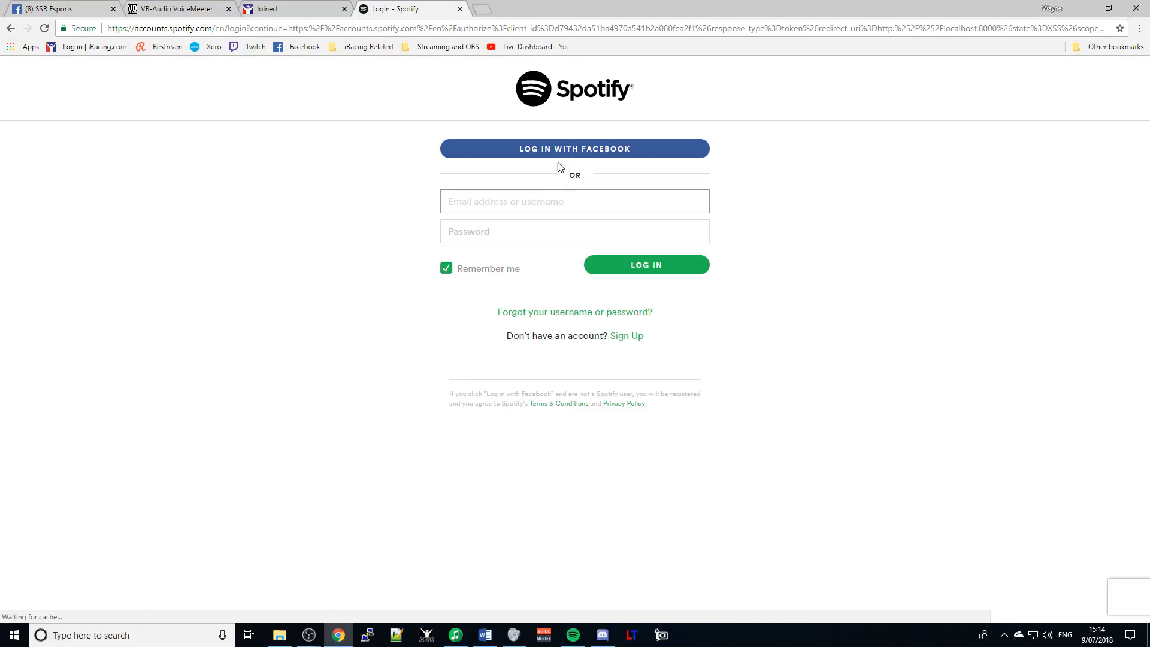
{"action": "left_click", "coordinate": [556, 150]}
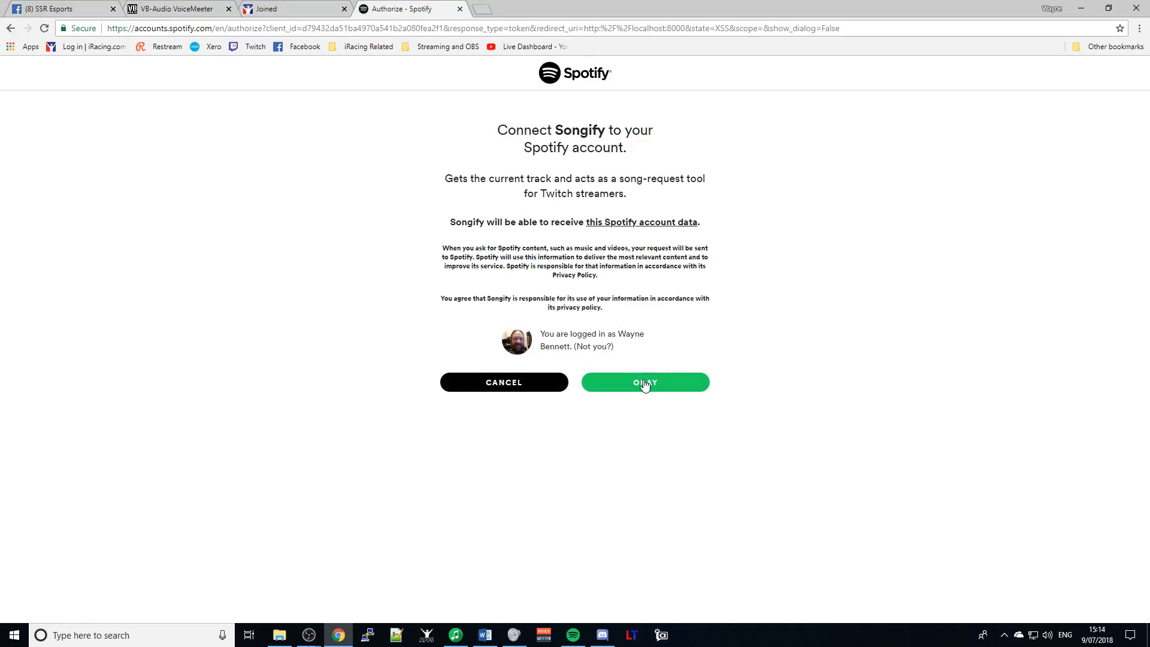
{"action": "left_click", "coordinate": [644, 385]}
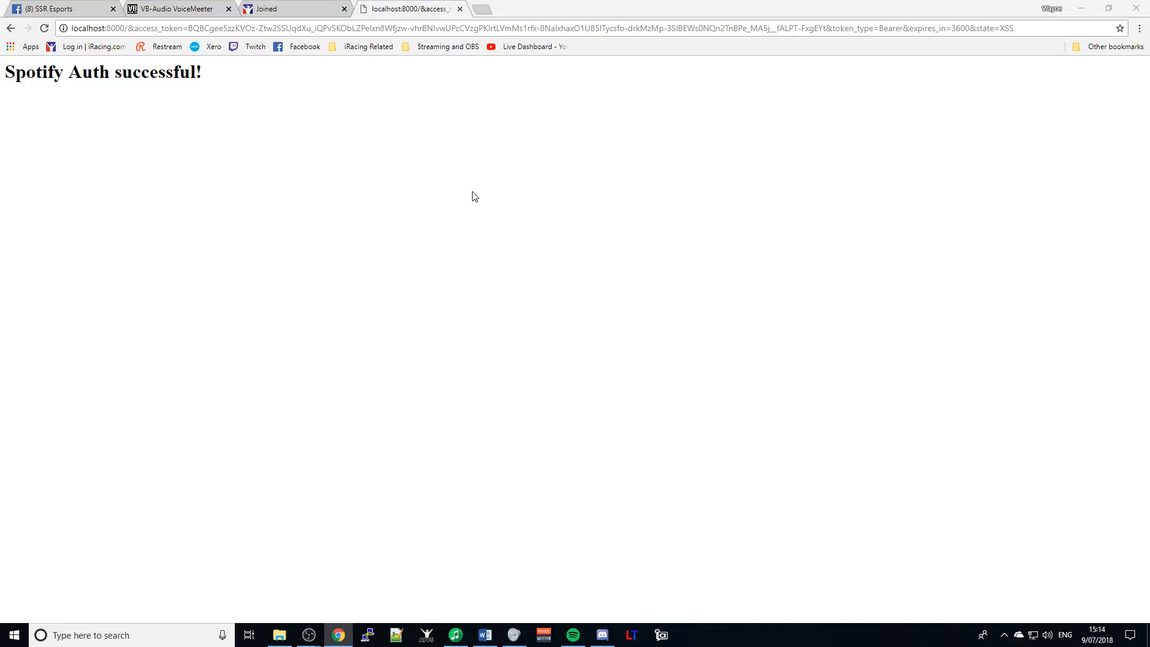
{"action": "key", "text": "alt+Tab"}
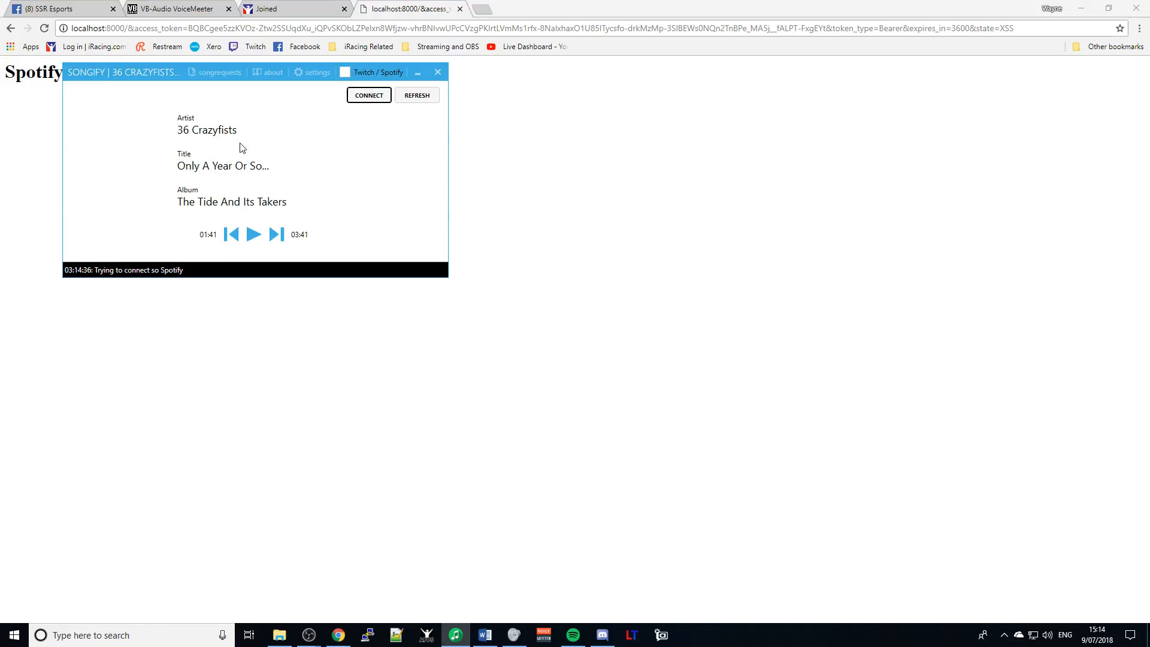
- Turn on Dark Mode and Show album cover in Songify's Appearance settings
{"action": "left_click", "coordinate": [308, 72]}
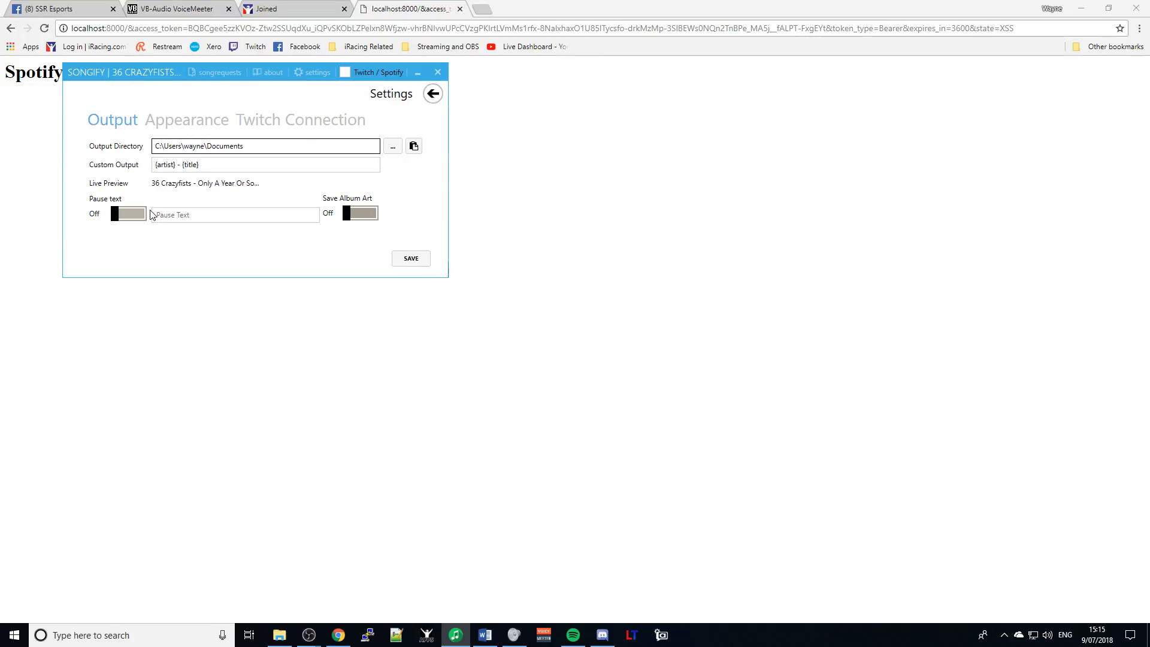
{"action": "left_click", "coordinate": [176, 122]}
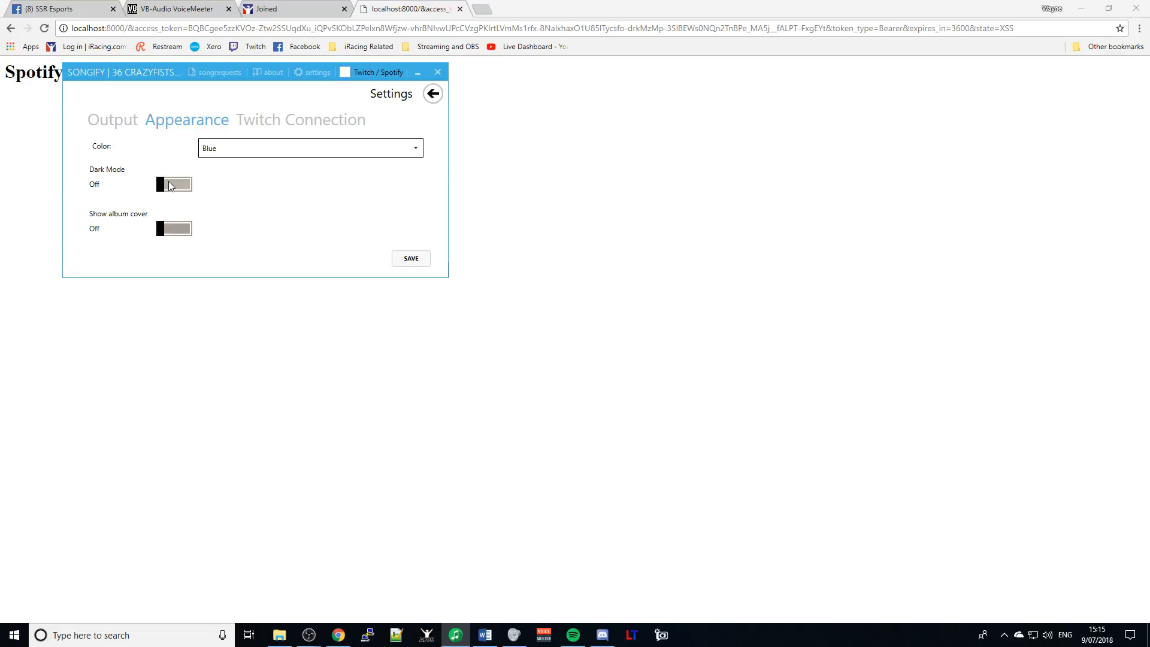
{"action": "left_click", "coordinate": [170, 185]}
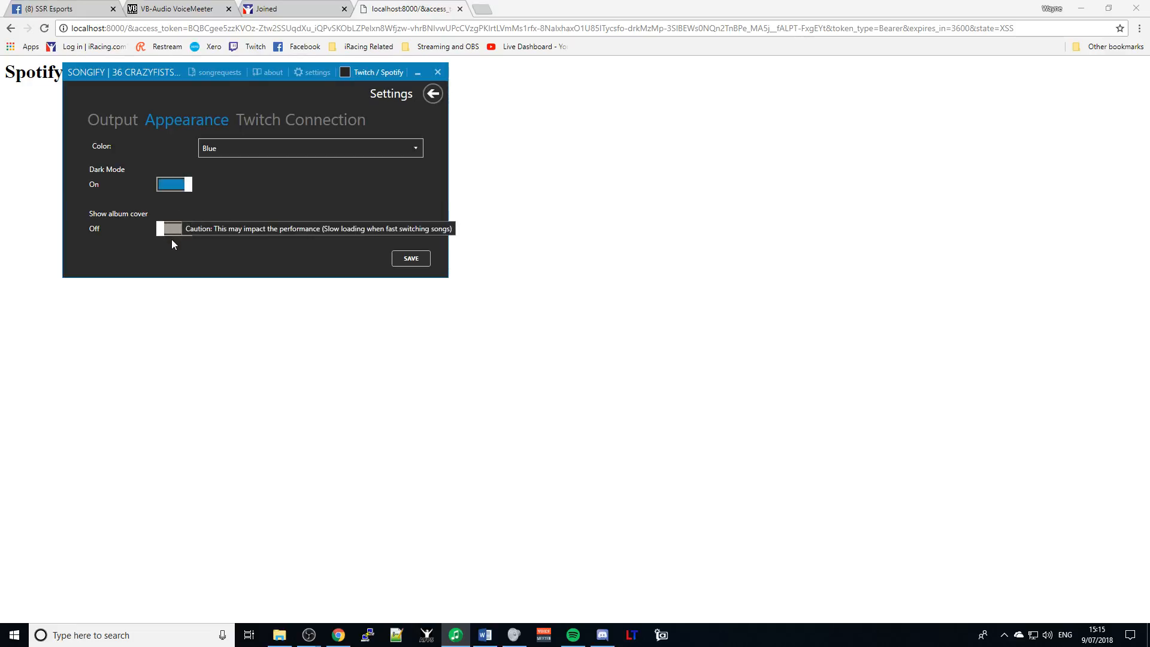
{"action": "left_click", "coordinate": [173, 230]}
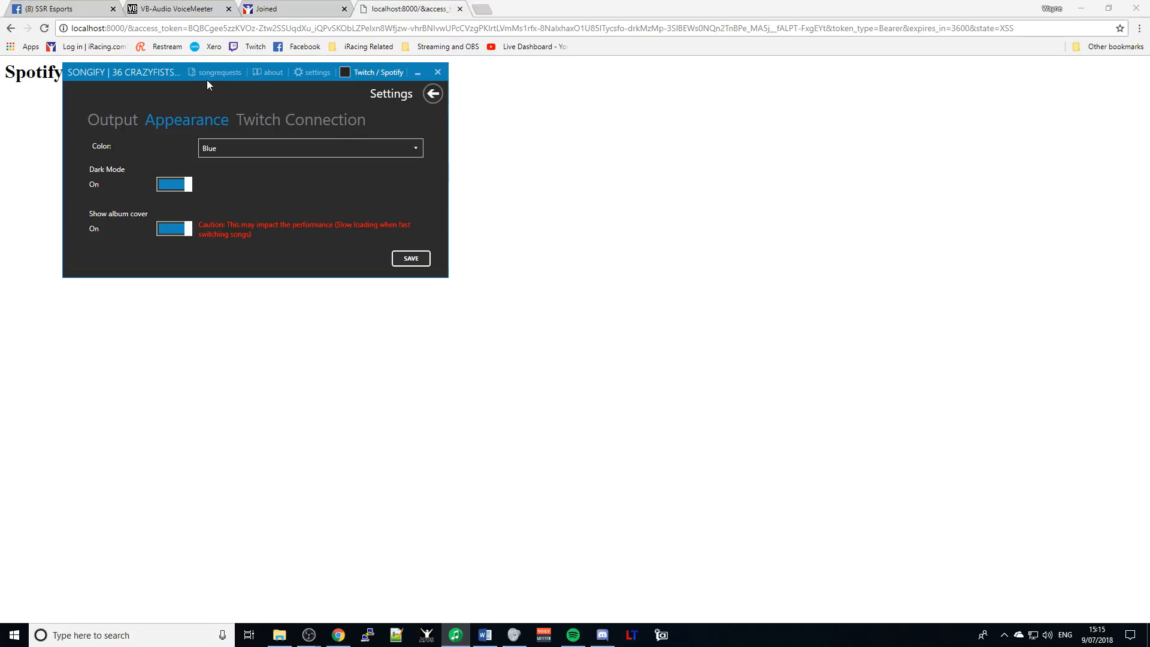
{"action": "left_click", "coordinate": [435, 97]}
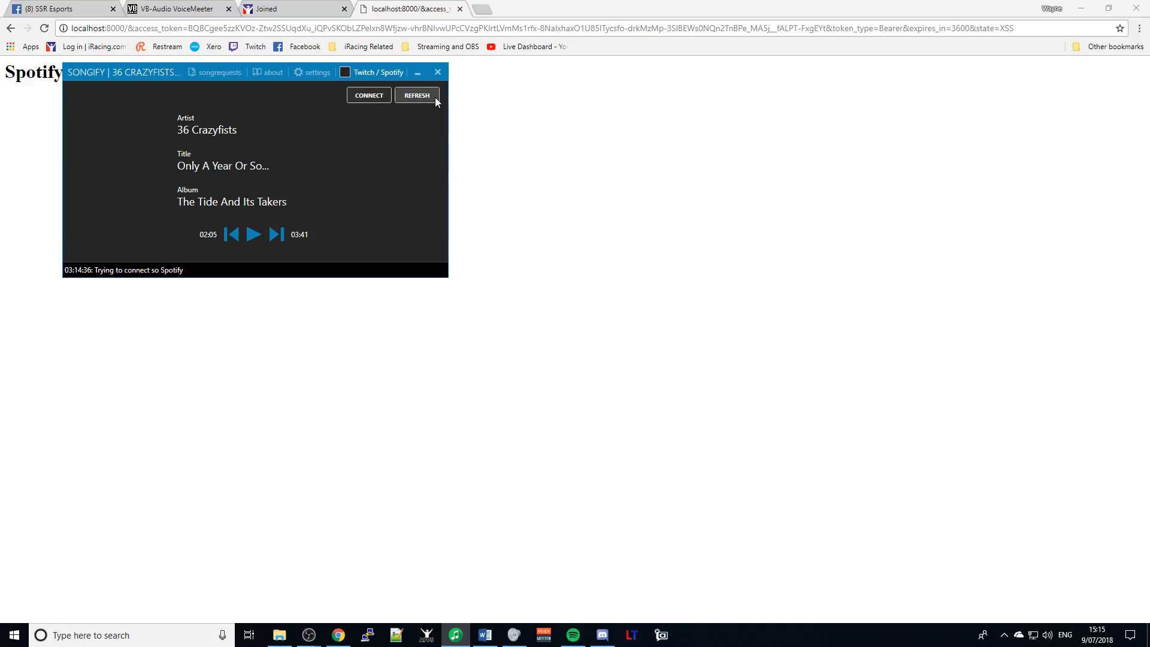
{"action": "key", "text": "alt+Tab"}
{"action": "key", "text": "alt+Tab"}
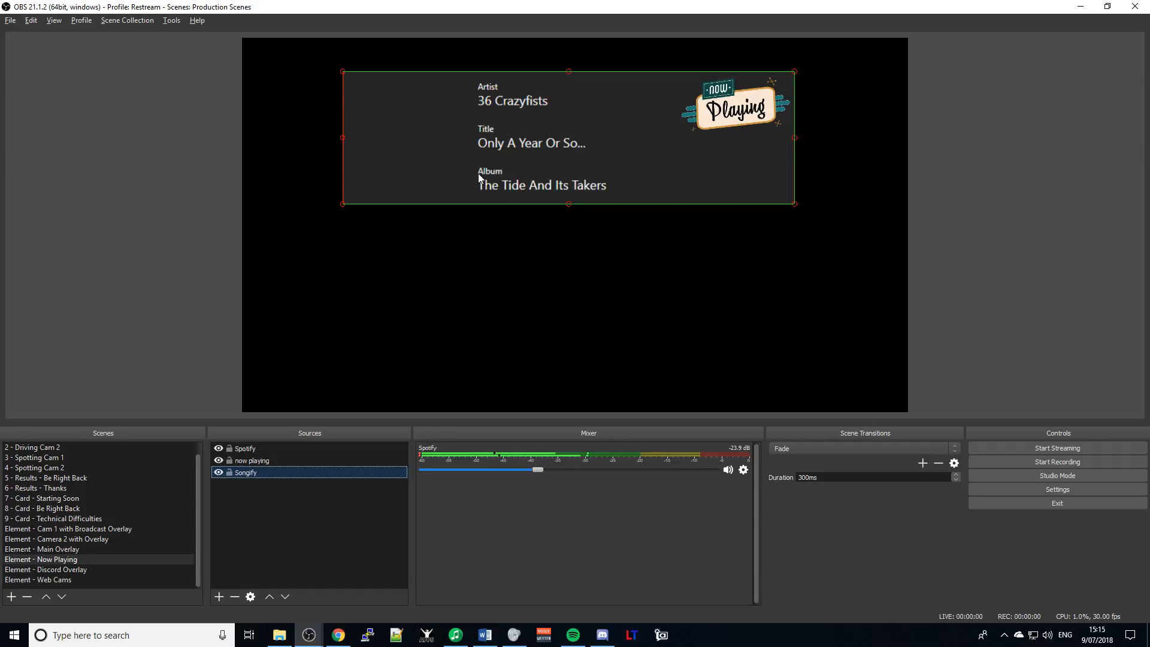
- Move the Songify capture slightly up and right in OBS's Now Playing preview
{"action": "key", "text": "alt+Tab"}
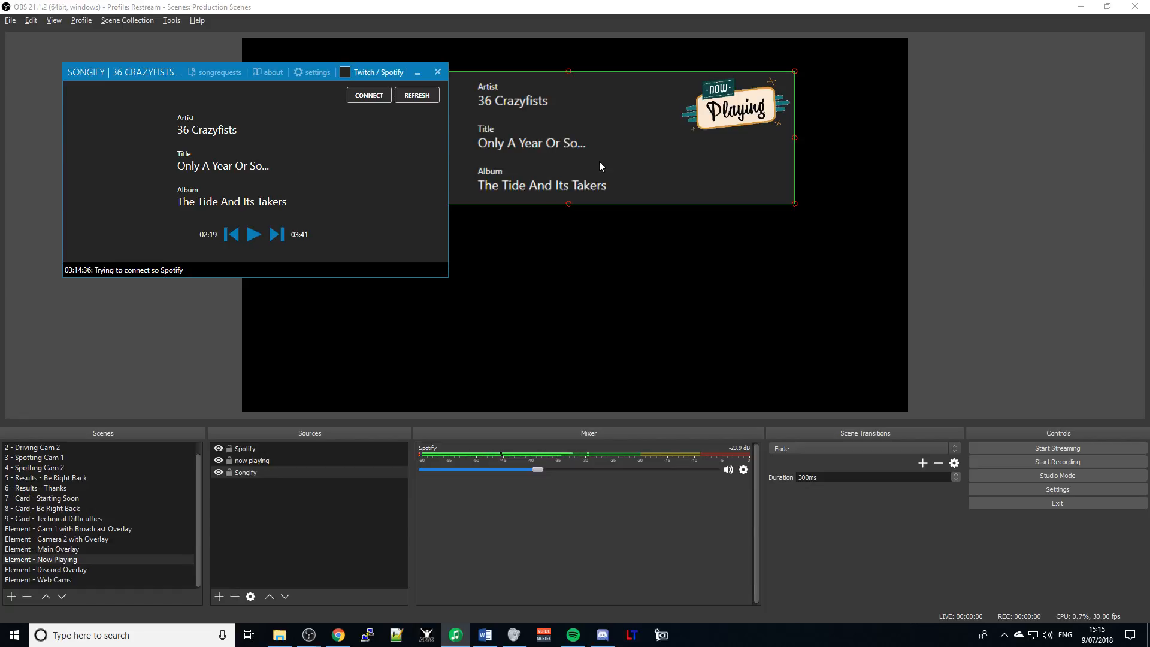
{"action": "key", "text": "alt+Tab"}
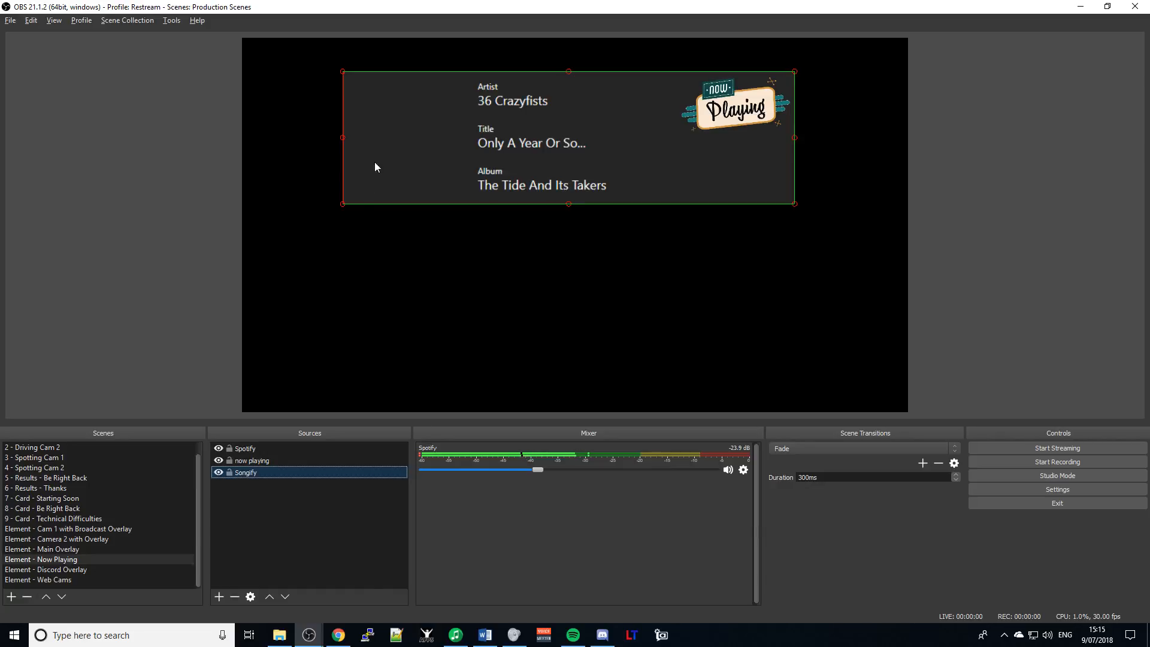
{"action": "mouse_move", "coordinate": [377, 157]}
{"action": "left_mouse_down"}
{"action": "mouse_move", "coordinate": [394, 156]}
{"action": "mouse_move", "coordinate": [381, 151]}
{"action": "left_mouse_up"}
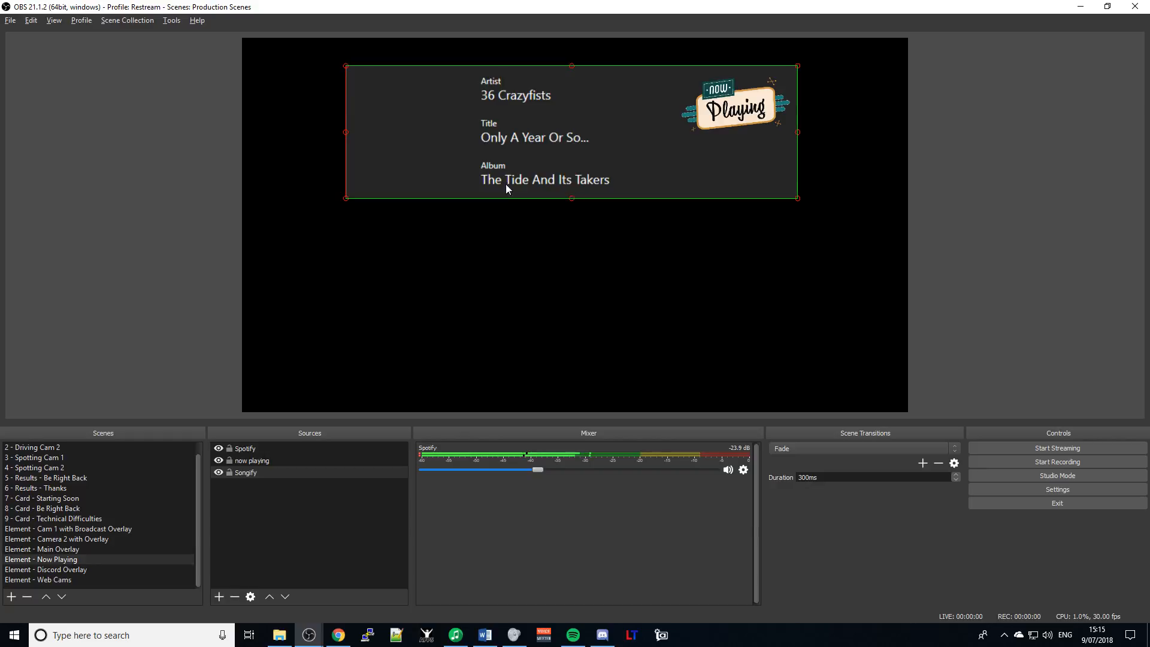
{"action": "key", "text": "alt+Tab"}
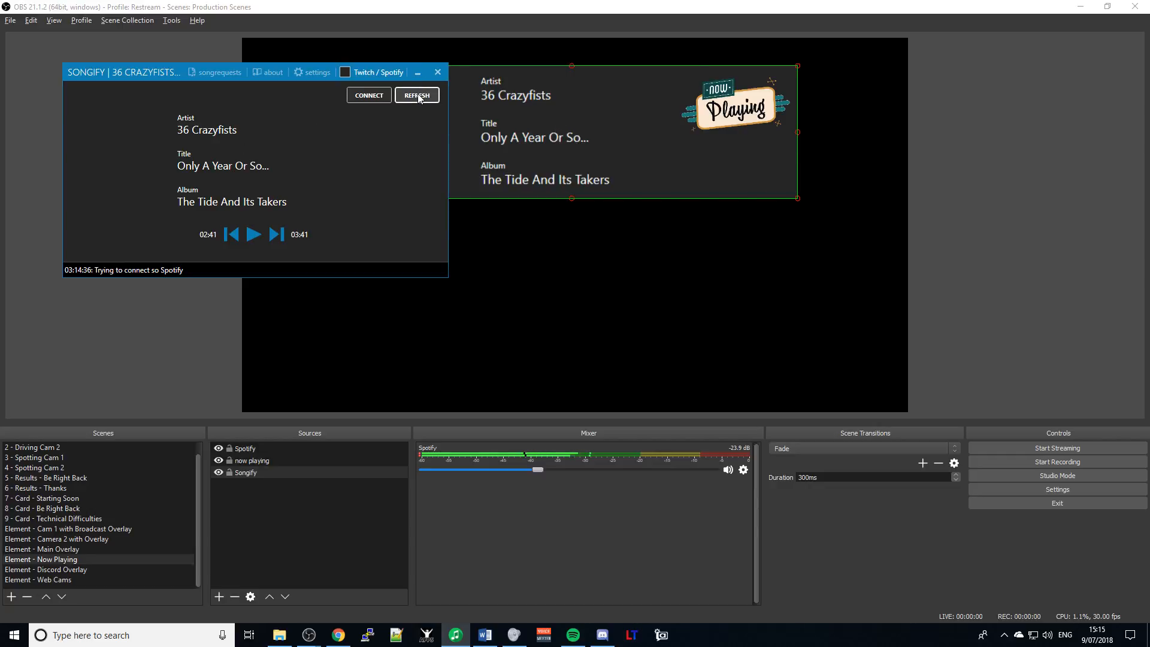
- Reconnect Songify to Spotify and close the leftover Spotify authorize tab in Chrome
{"action": "left_click", "coordinate": [363, 95]}
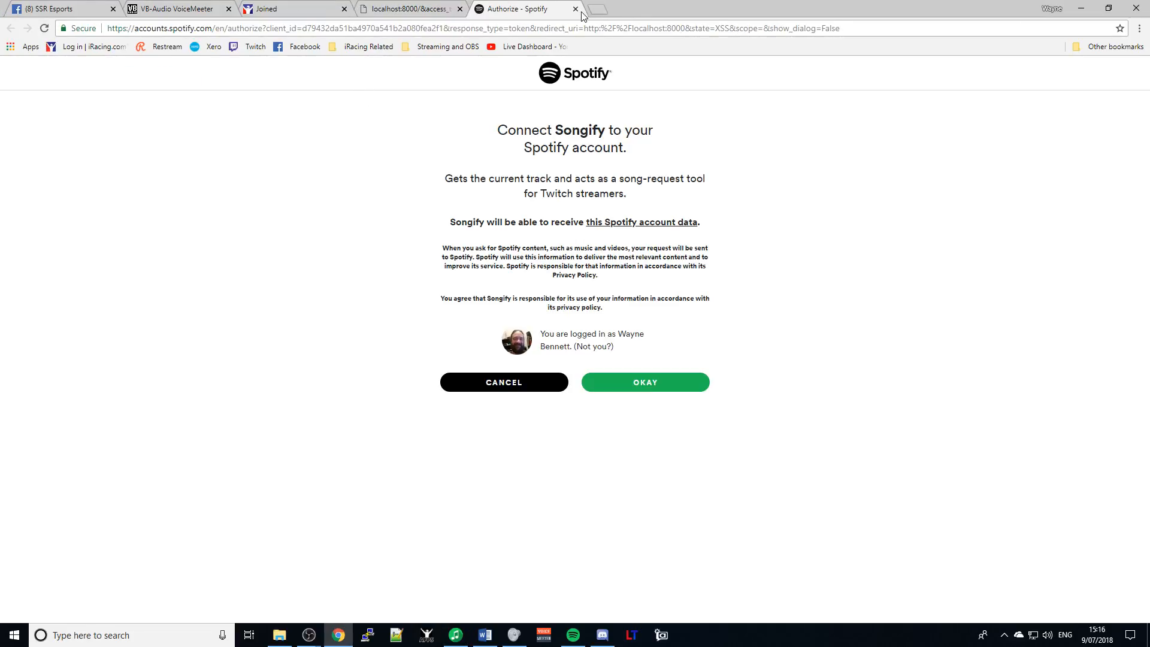
{"action": "left_click", "coordinate": [576, 8]}
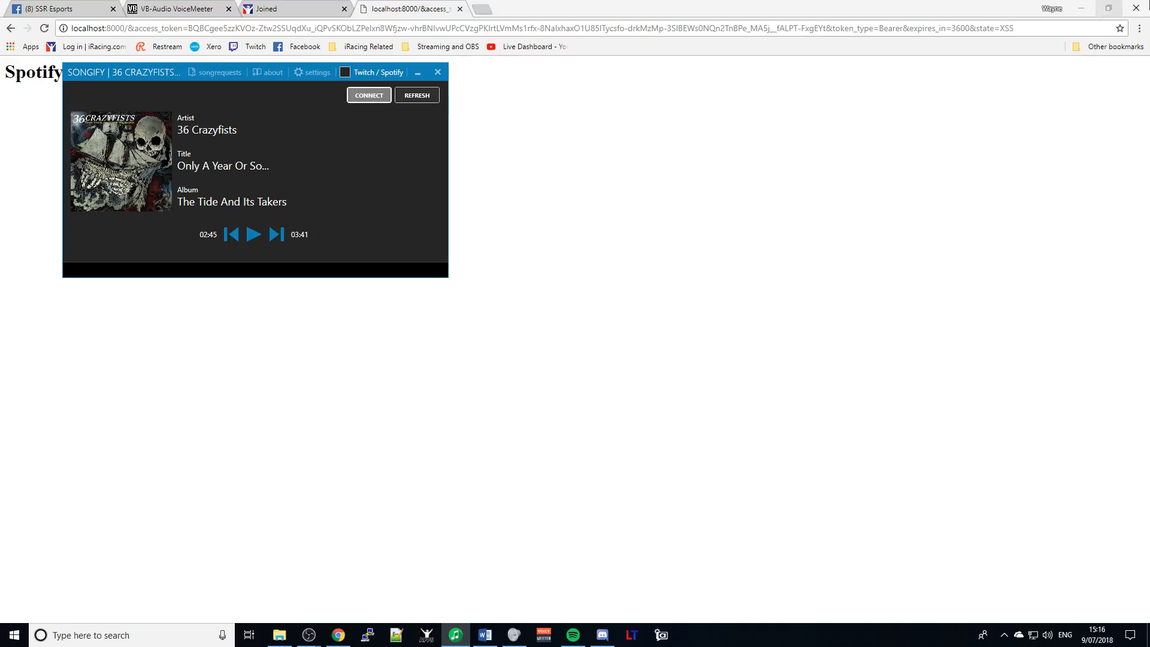
- Check the Facebook live tab, stay on the page, glance at OBS, then return to Setup Guide.docx
{"action": "left_click", "coordinate": [1148, 10]}
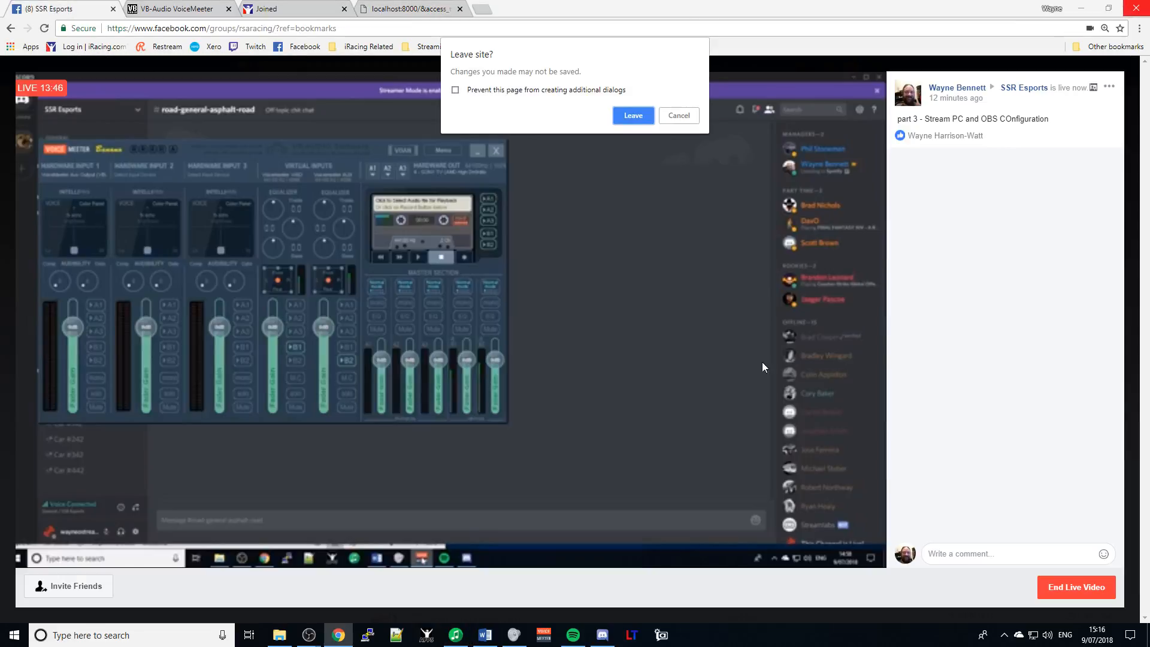
{"action": "left_click", "coordinate": [683, 115]}
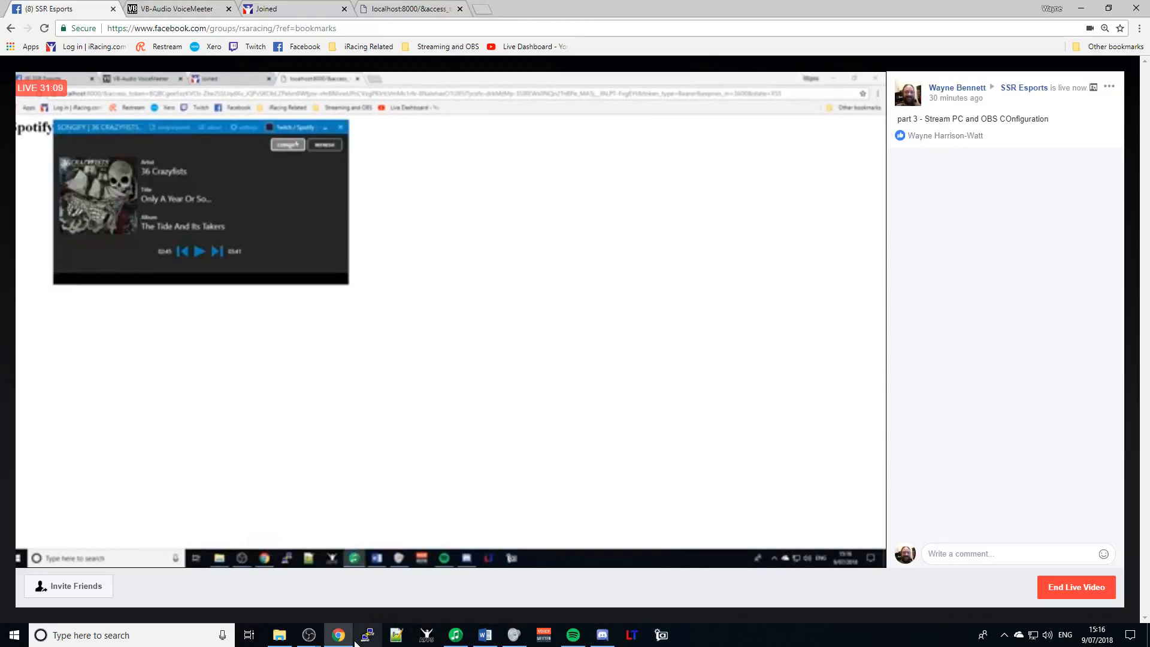
{"action": "mouse_move", "coordinate": [303, 638]}
{"action": "left_click", "coordinate": [368, 574]}
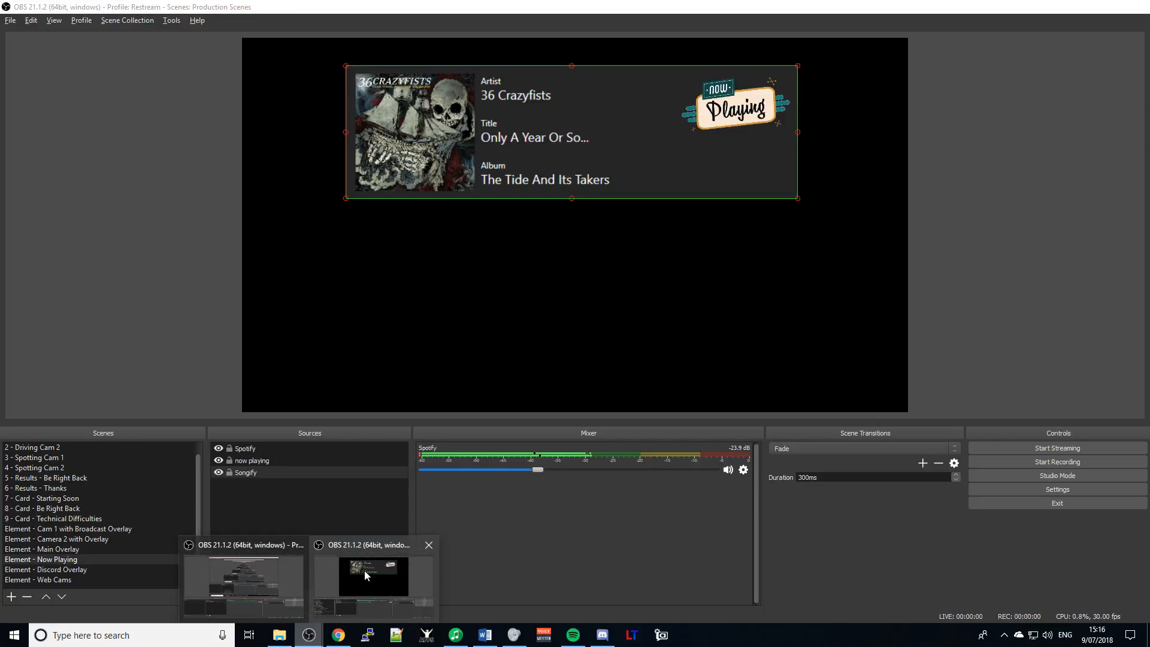
{"action": "key", "text": "alt+Tab"}
{"action": "key", "text": "alt+Tab"}
{"action": "key", "text": "alt+Tab"}
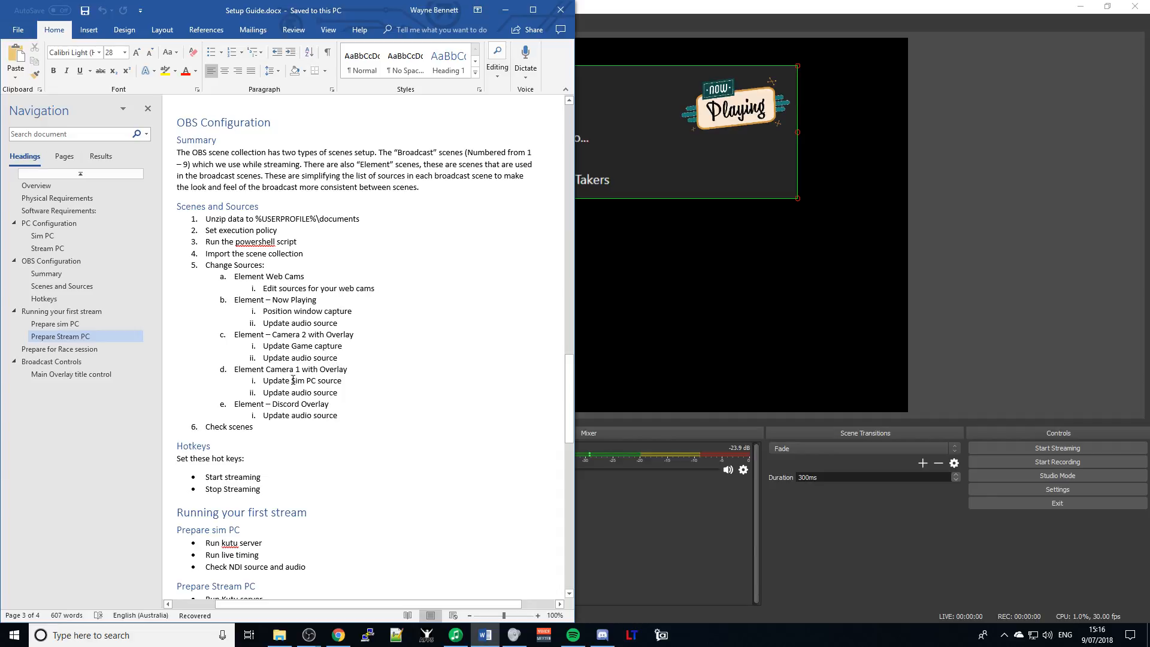
- Launch an iRacing test session from the iRacing.com site so Lime Rock Park loads
{"action": "left_click", "coordinate": [339, 635]}
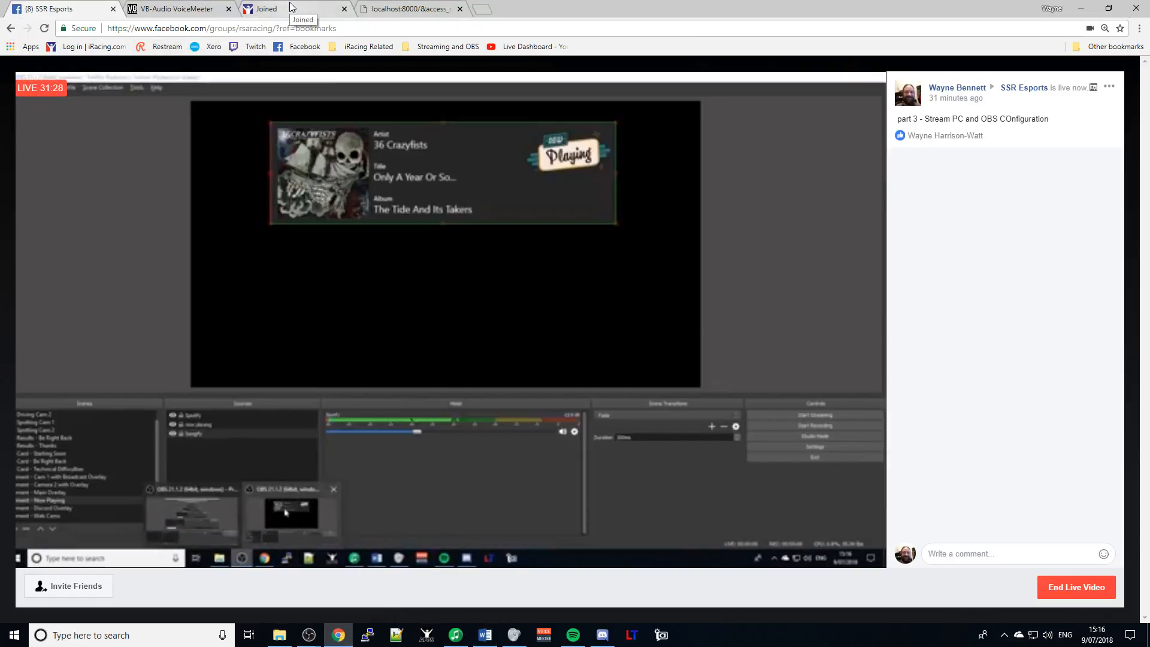
{"action": "left_click", "coordinate": [296, 9]}
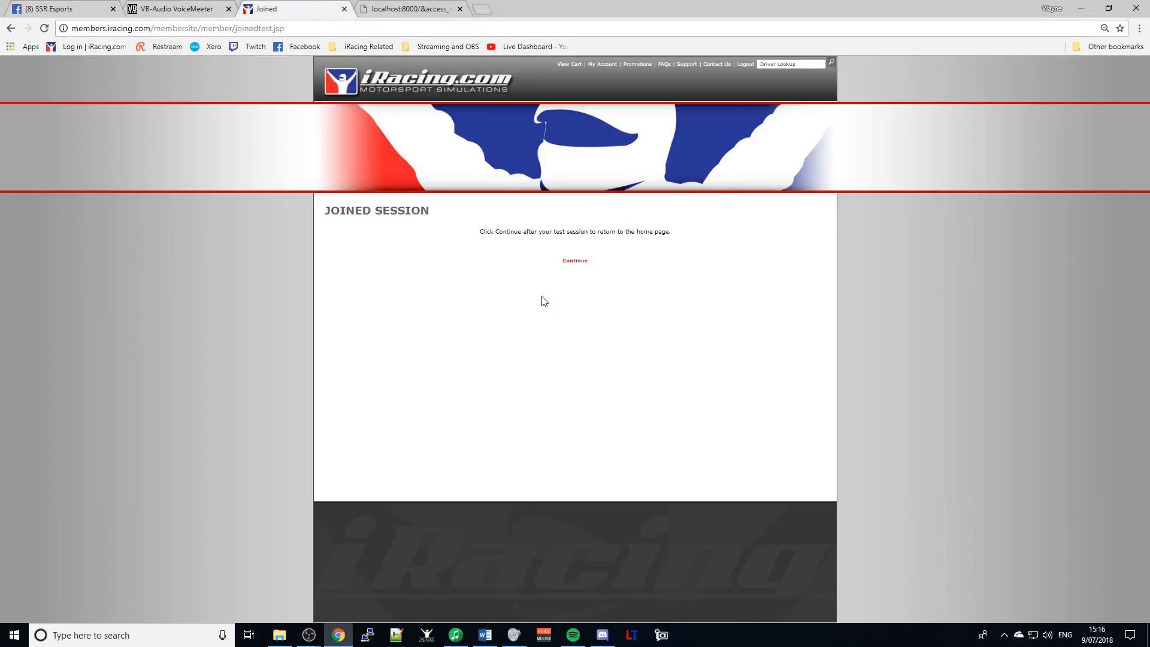
{"action": "left_click", "coordinate": [580, 265]}
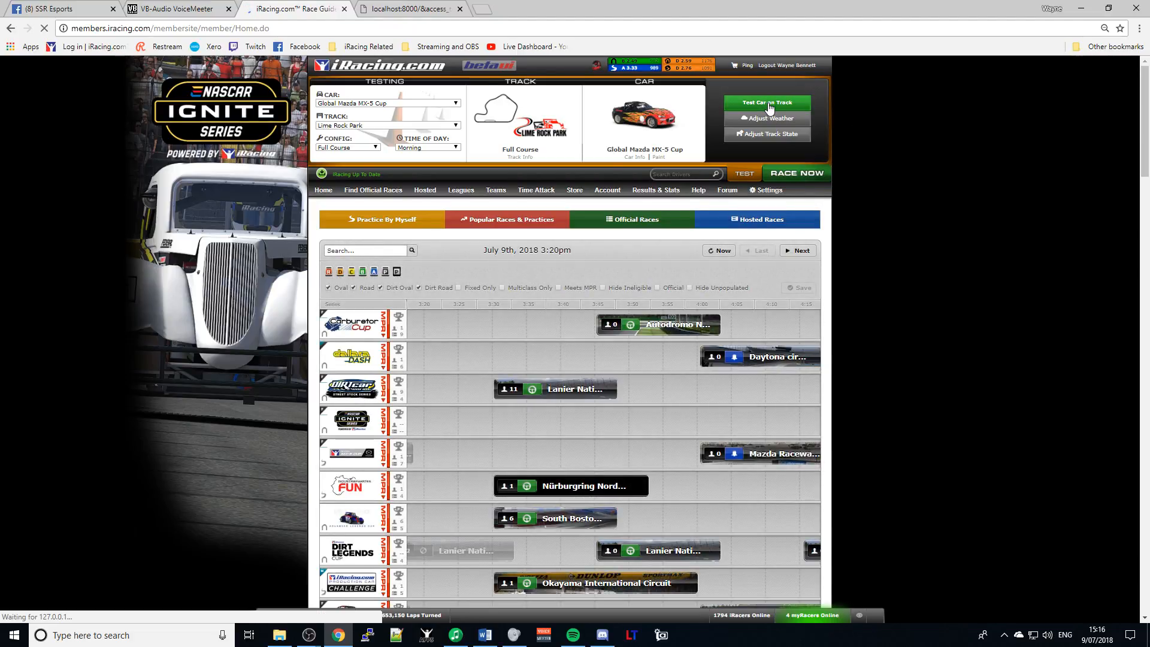
{"action": "left_click", "coordinate": [770, 103]}
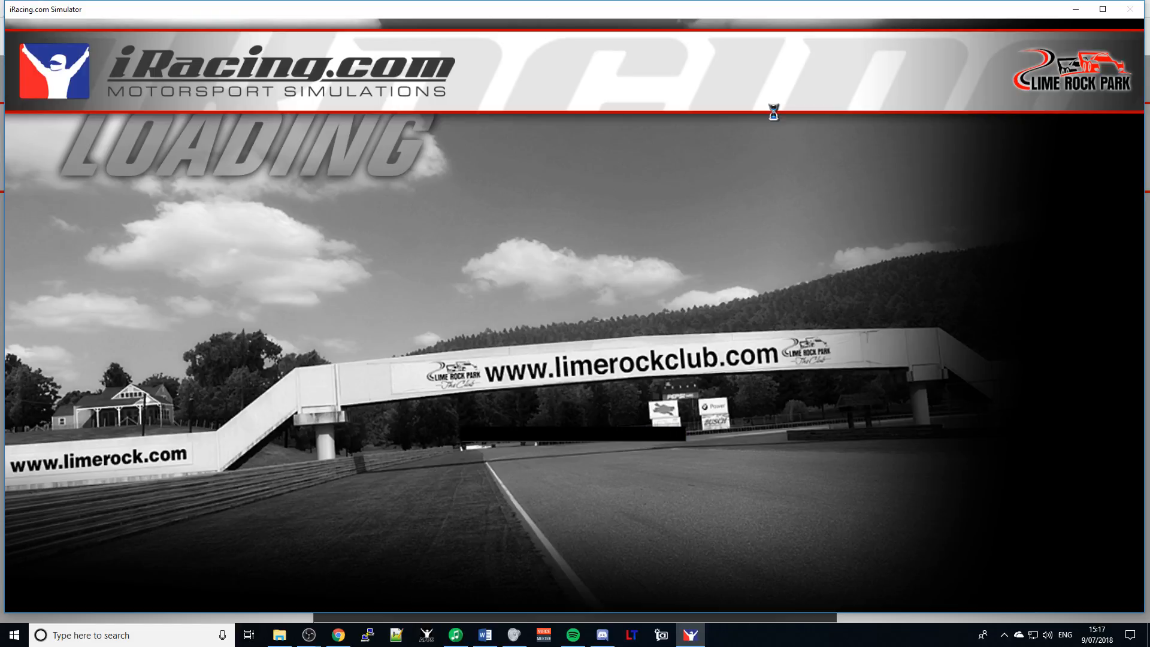
- Review the Setup Guide's checklist of sources to update, then return to OBS
{"action": "key", "text": "alt+Tab"}
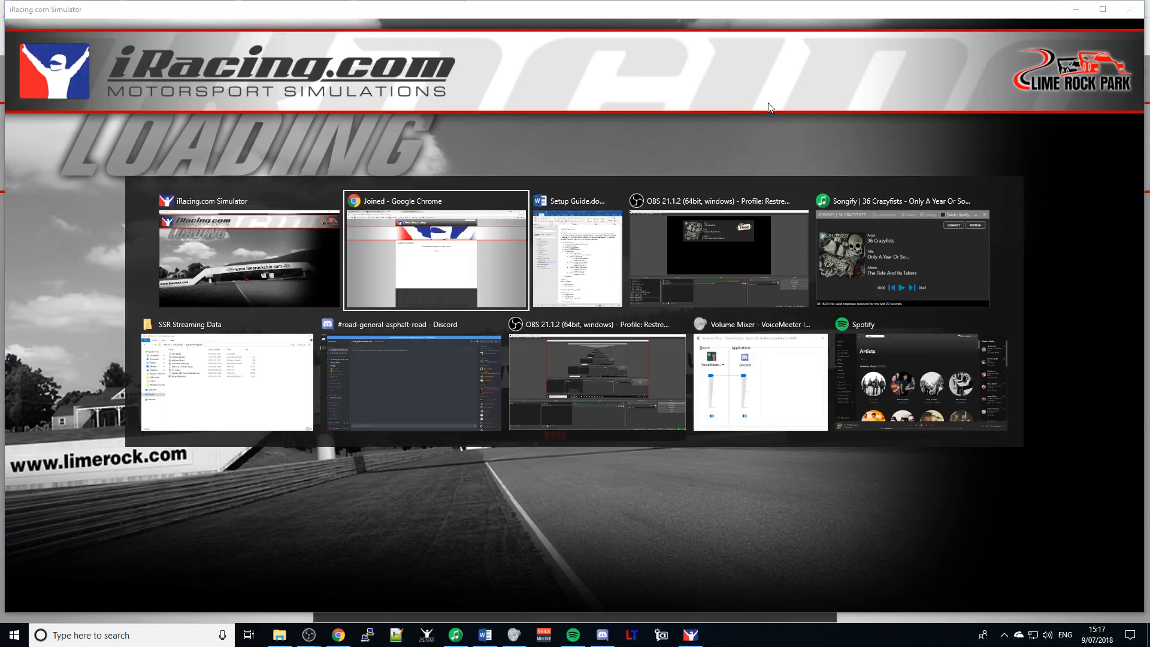
{"action": "key", "text": "alt+Tab"}
{"action": "key", "text": "alt+Tab"}
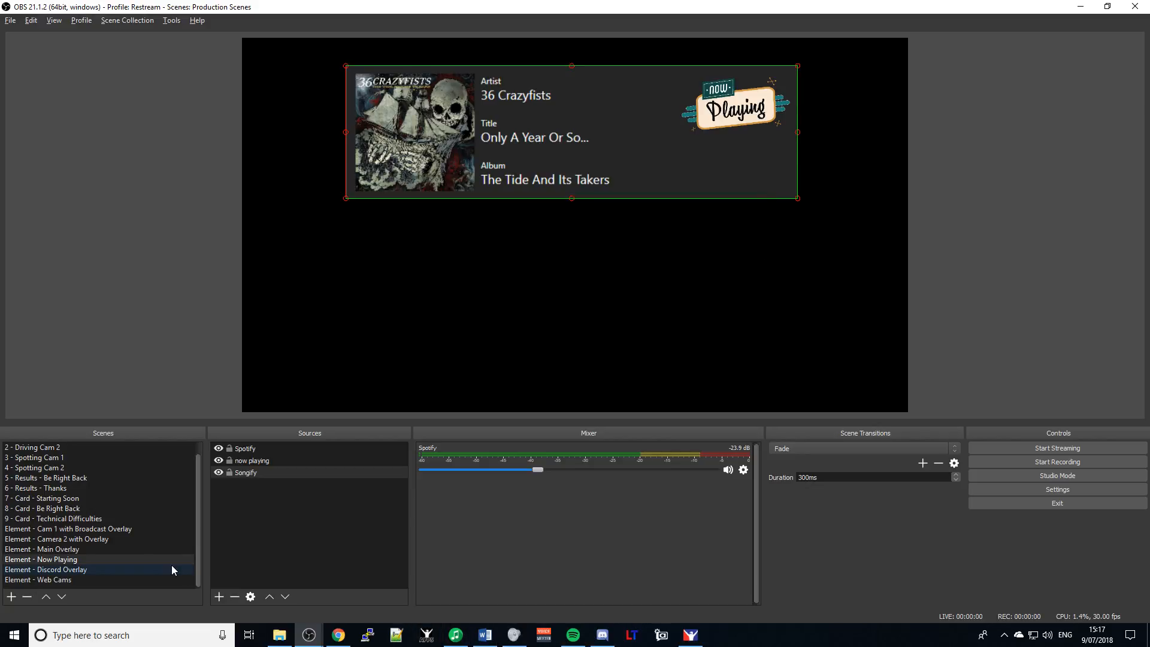
{"action": "key", "text": "alt+Tab"}
{"action": "key", "text": "alt+Tab"}
{"action": "key", "text": "alt+Tab"}
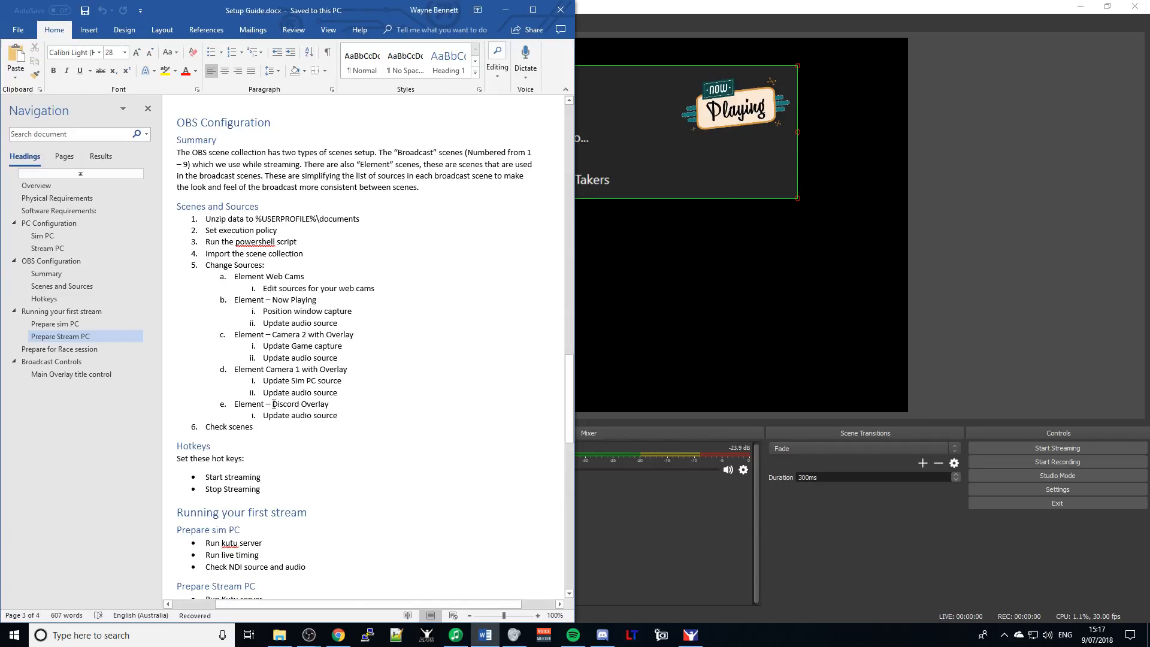
{"action": "key", "text": "alt+Tab"}
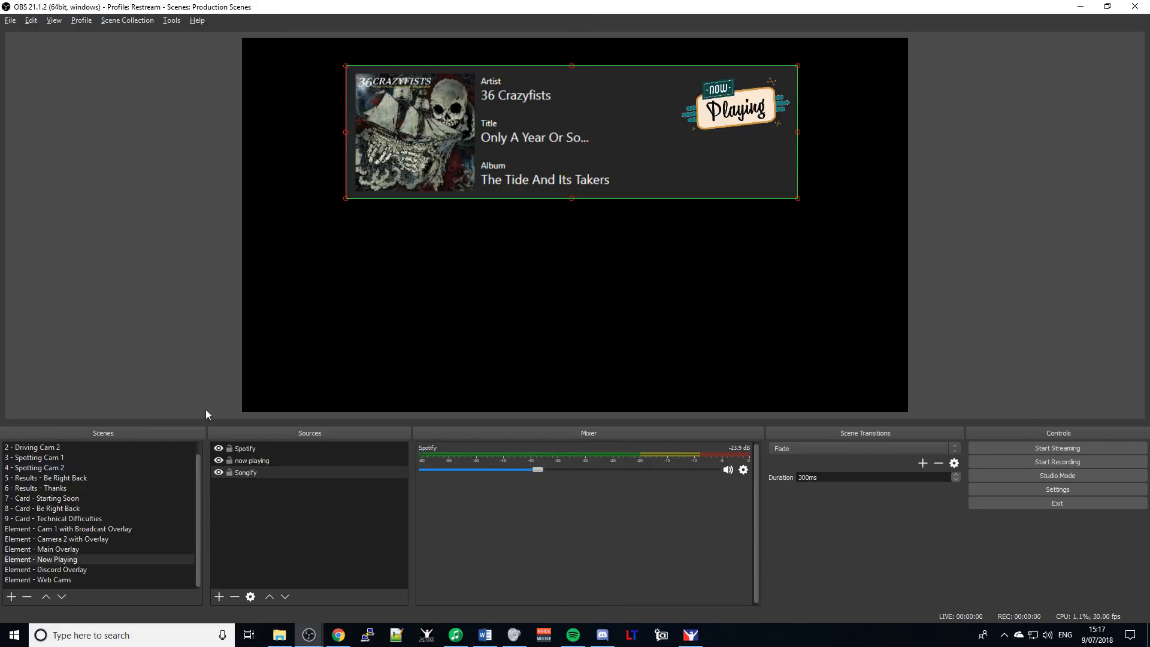
- Set Camera 1 - Sim PC in the Cam 1 with Broadcast Overlay scene to source SIM (Desktop)
{"action": "left_click", "coordinate": [99, 528]}
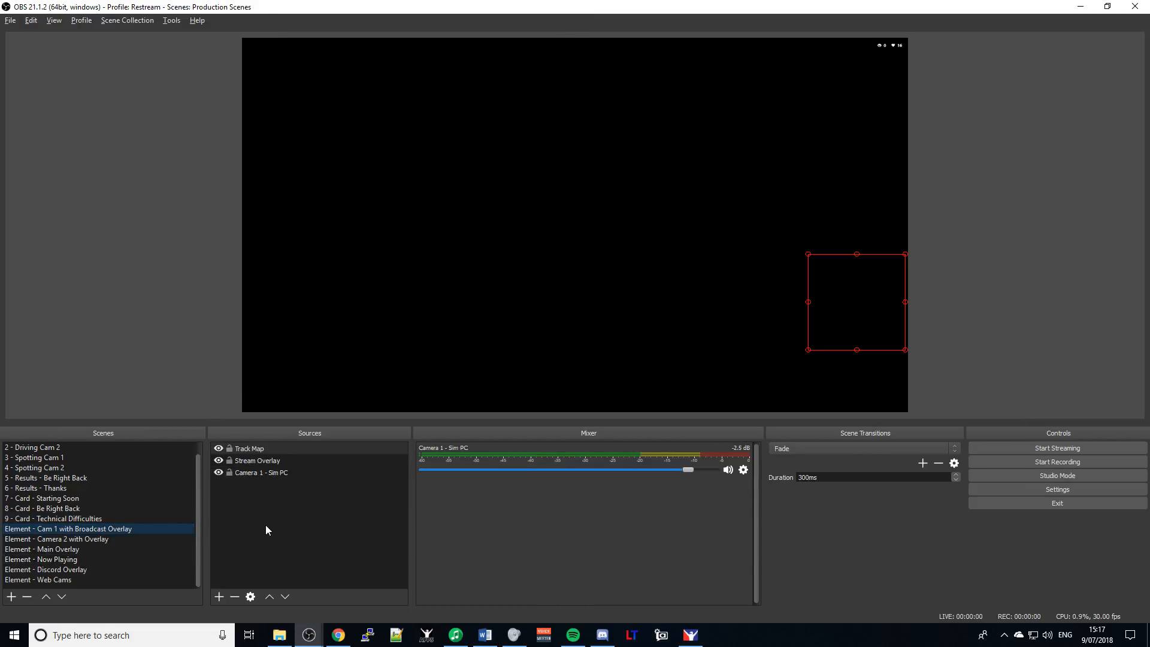
{"action": "left_click", "coordinate": [243, 465]}
{"action": "left_click", "coordinate": [246, 472]}
{"action": "left_click", "coordinate": [249, 472]}
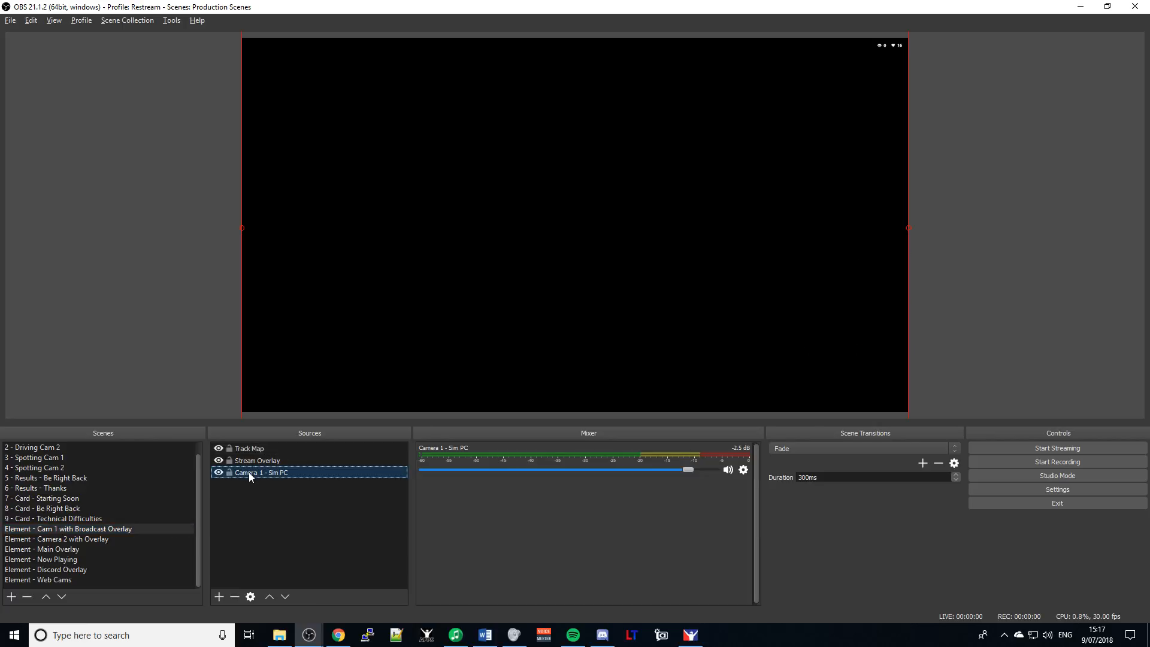
{"action": "double_click", "coordinate": [249, 473]}
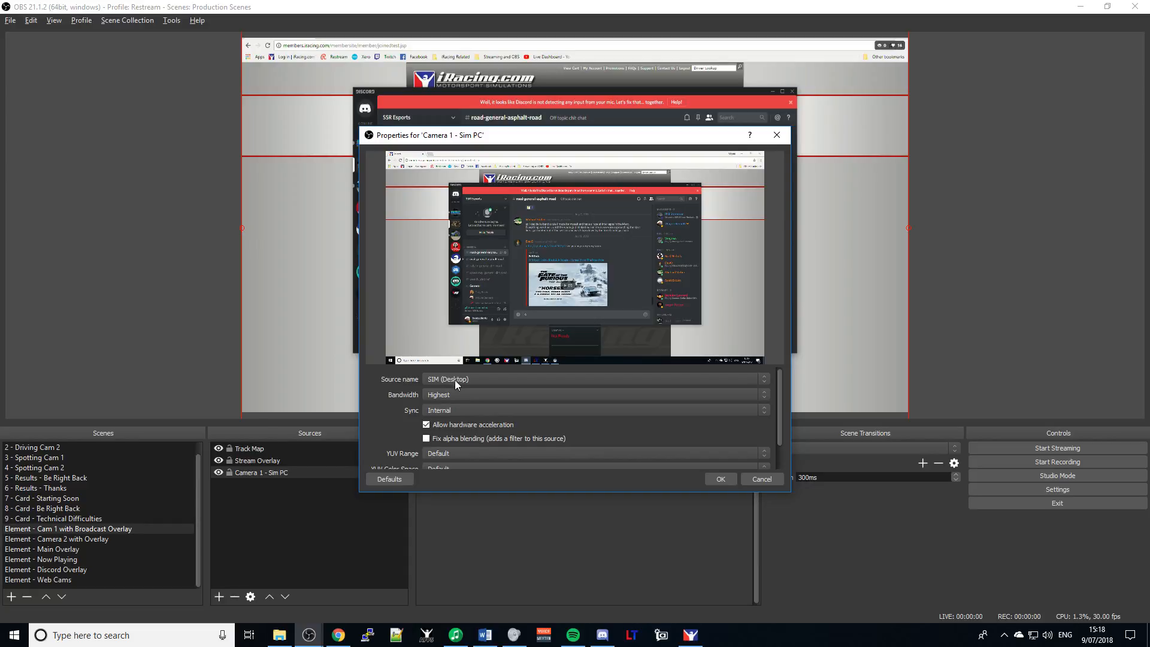
{"action": "left_click", "coordinate": [458, 379]}
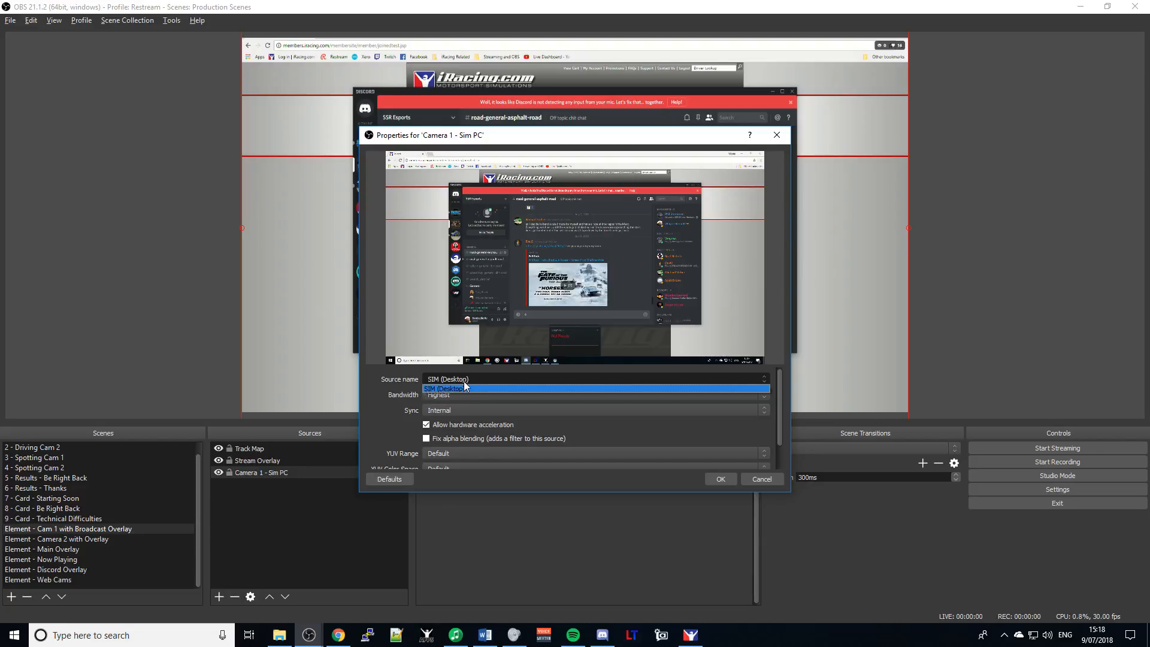
{"action": "left_click", "coordinate": [487, 382]}
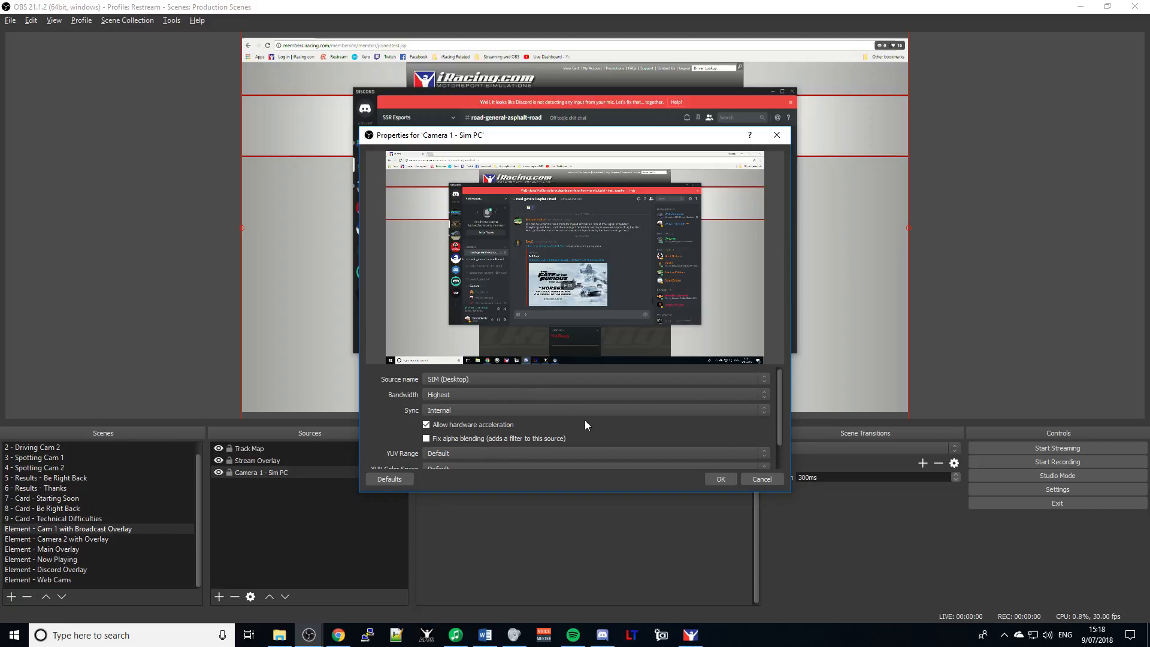
{"action": "left_click", "coordinate": [729, 480]}
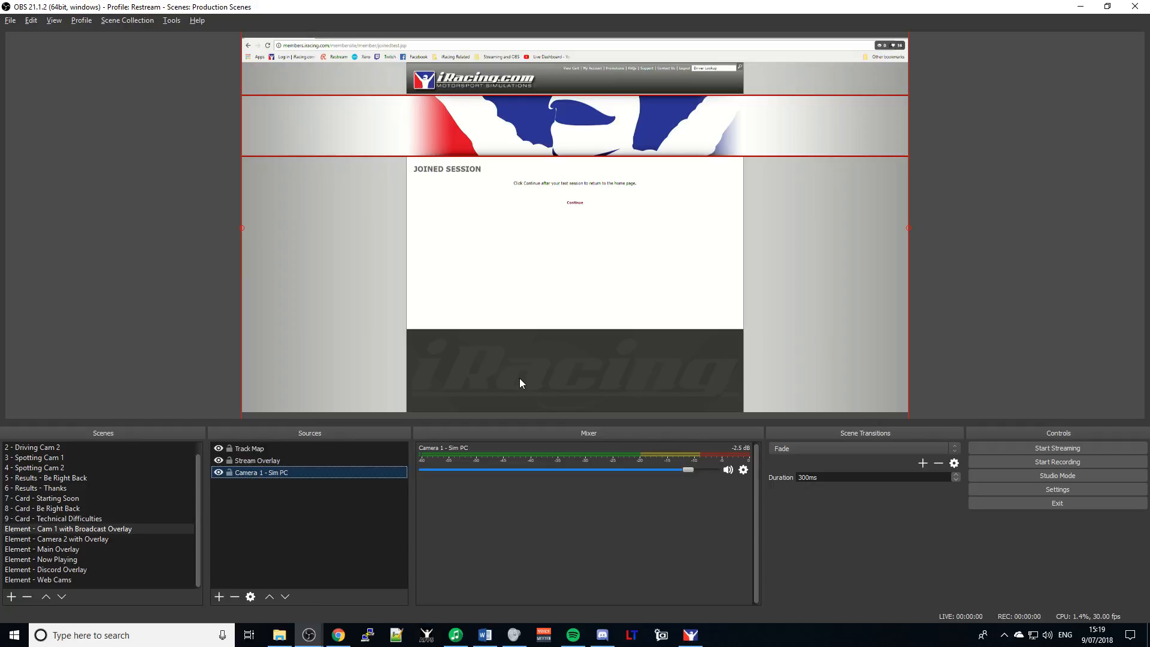
{"action": "key", "text": "alt+Tab"}
{"action": "key", "text": "alt+Tab"}
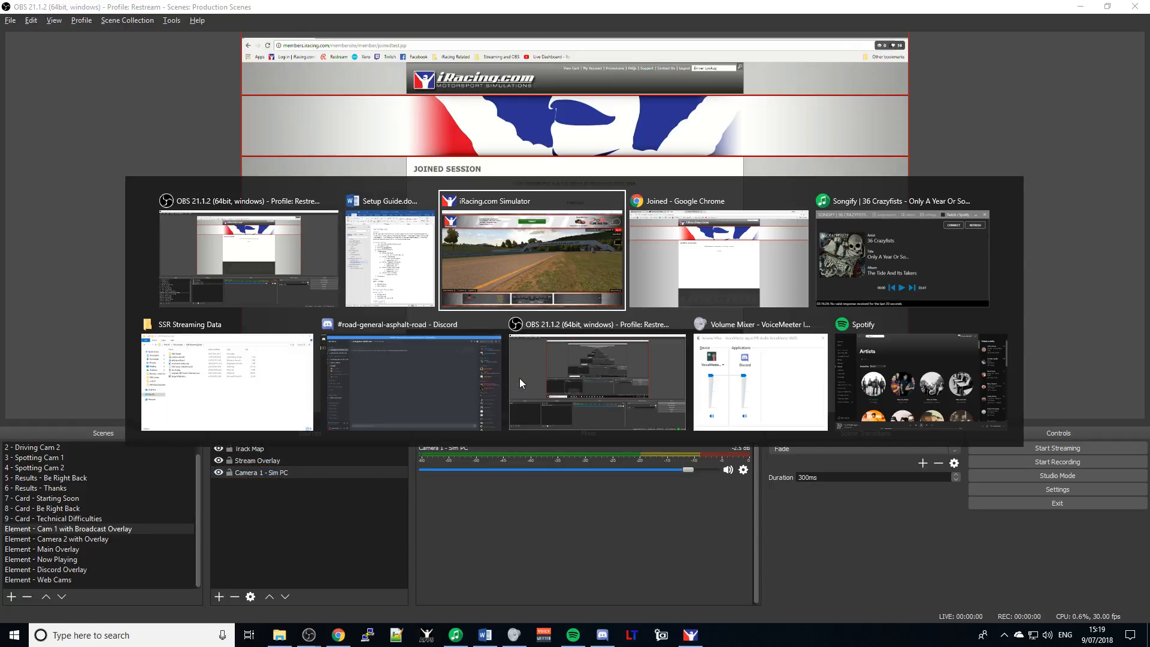
{"action": "key", "text": "alt+Tab"}
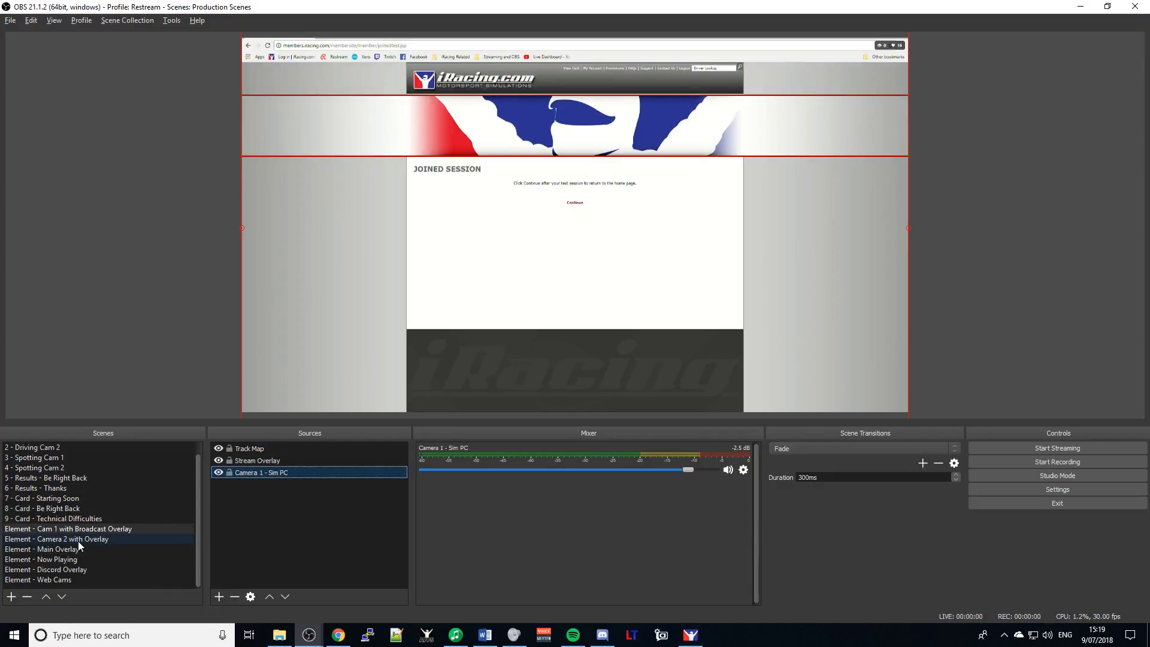
- Confirm the Camera 2 window capture settings in the Element - Camera 2 with Overlay scene
{"action": "left_click", "coordinate": [78, 540]}
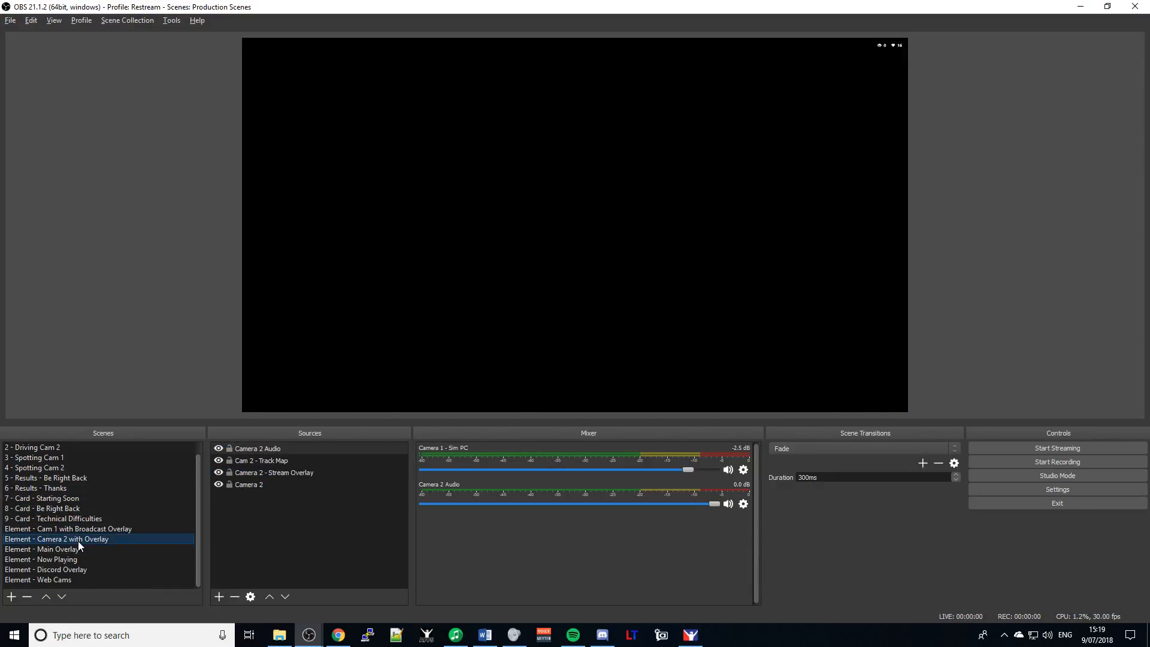
{"action": "double_click", "coordinate": [254, 483]}
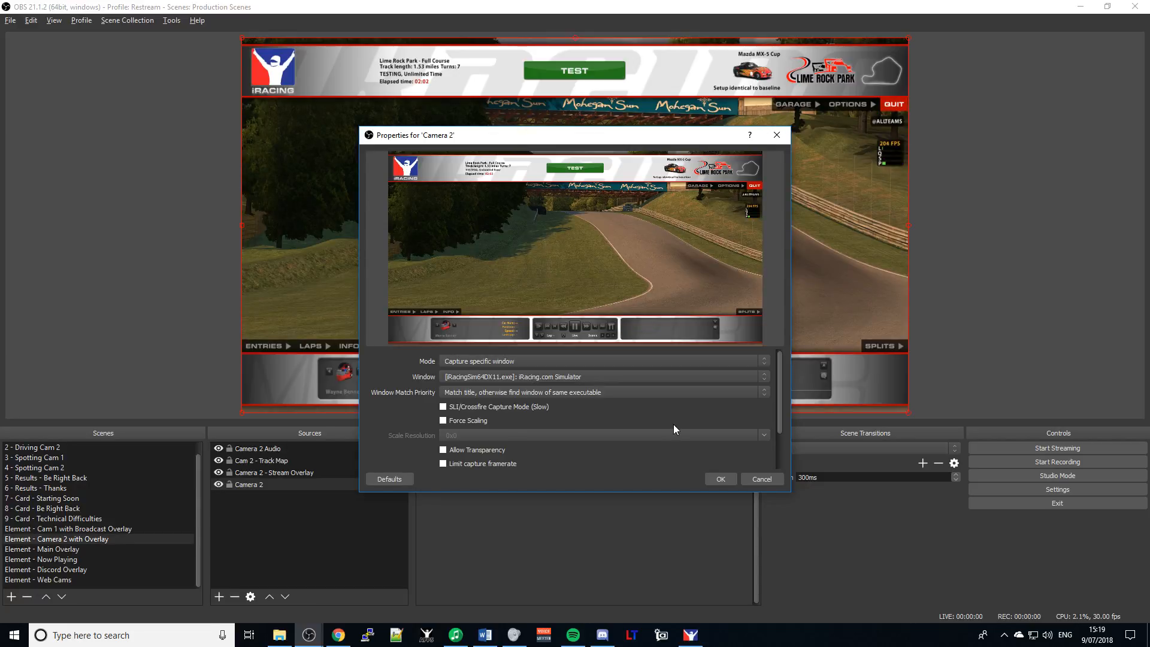
{"action": "left_click", "coordinate": [722, 480]}
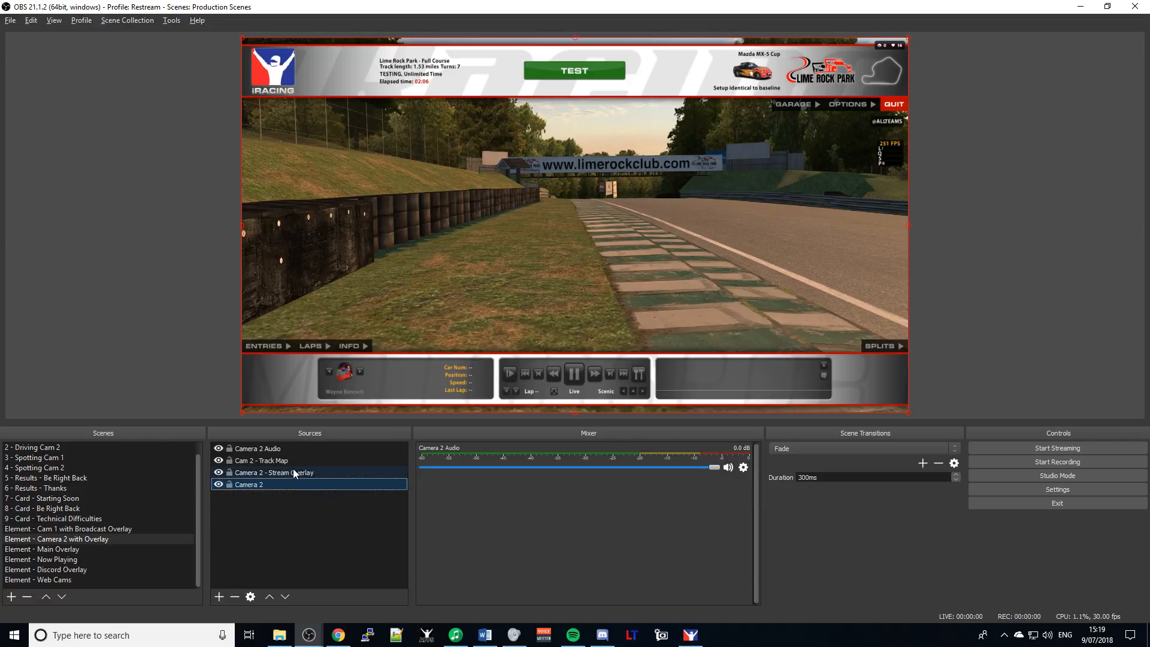
{"action": "left_click", "coordinate": [744, 468]}
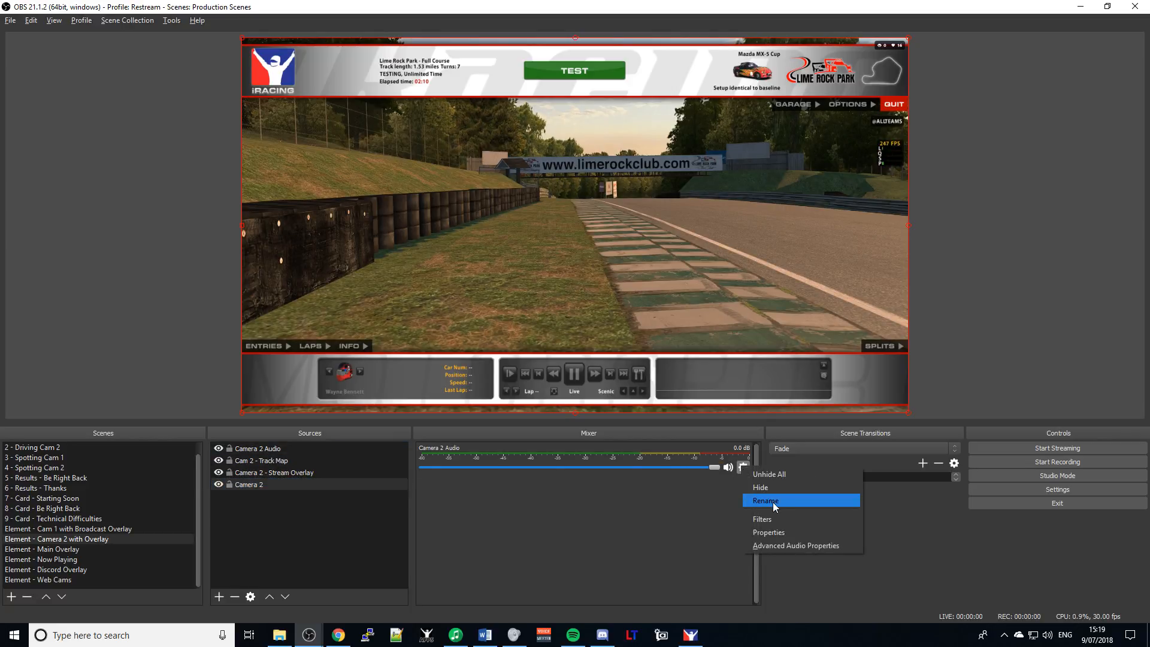
{"action": "left_click", "coordinate": [775, 532]}
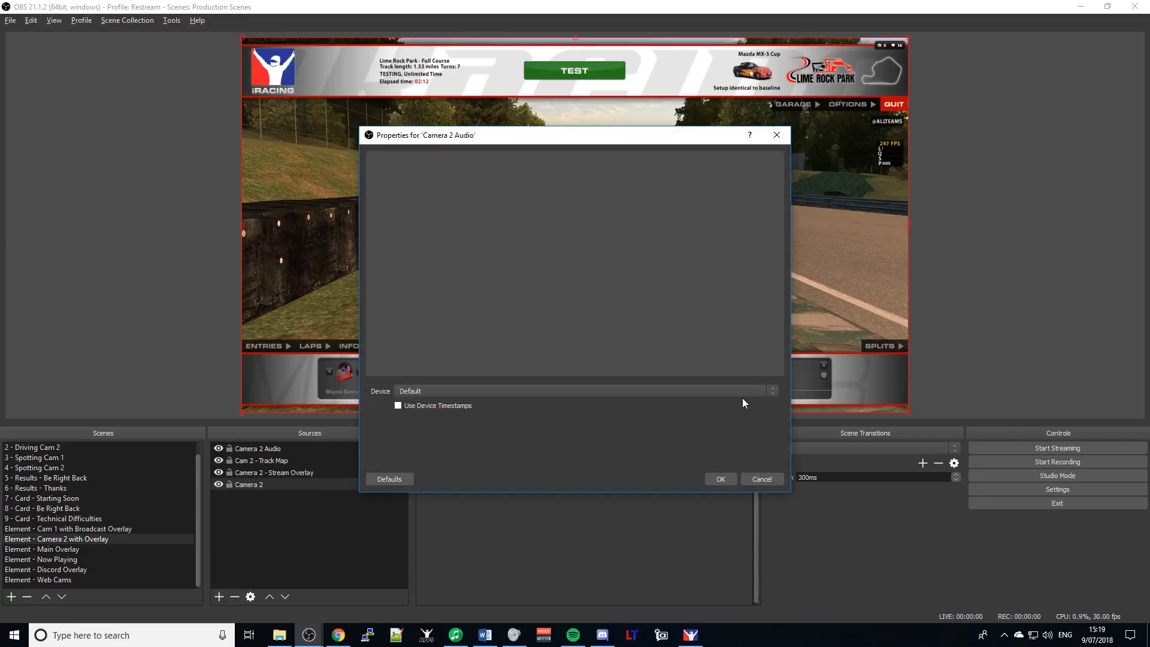
{"action": "left_click", "coordinate": [678, 393]}
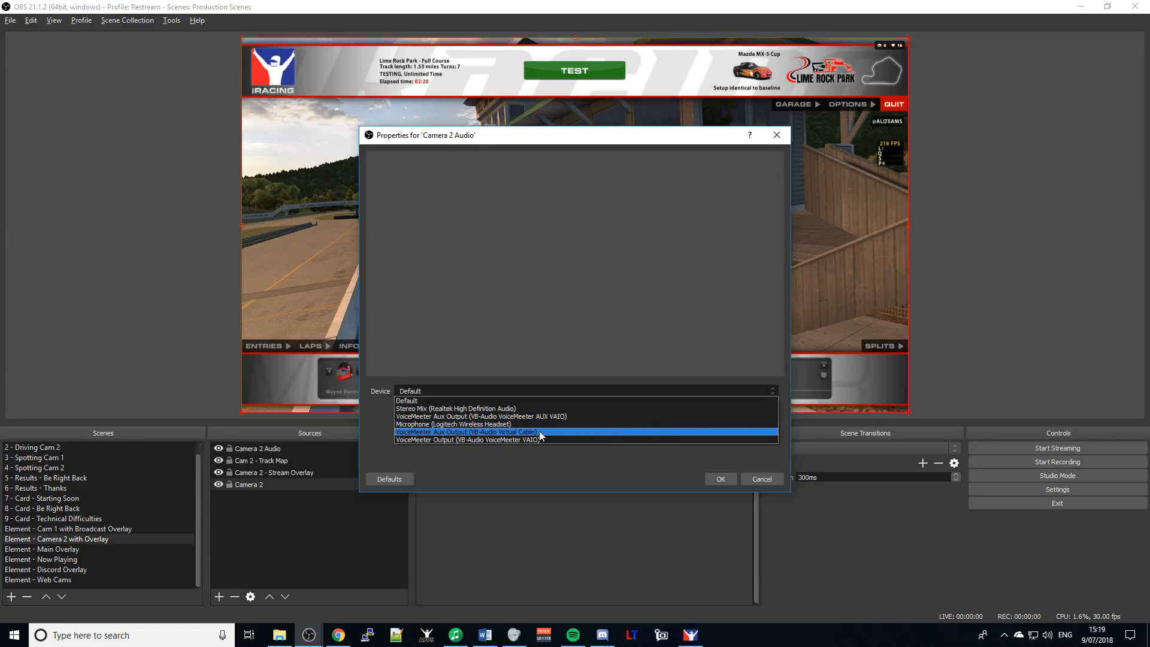
{"action": "left_click", "coordinate": [501, 432]}
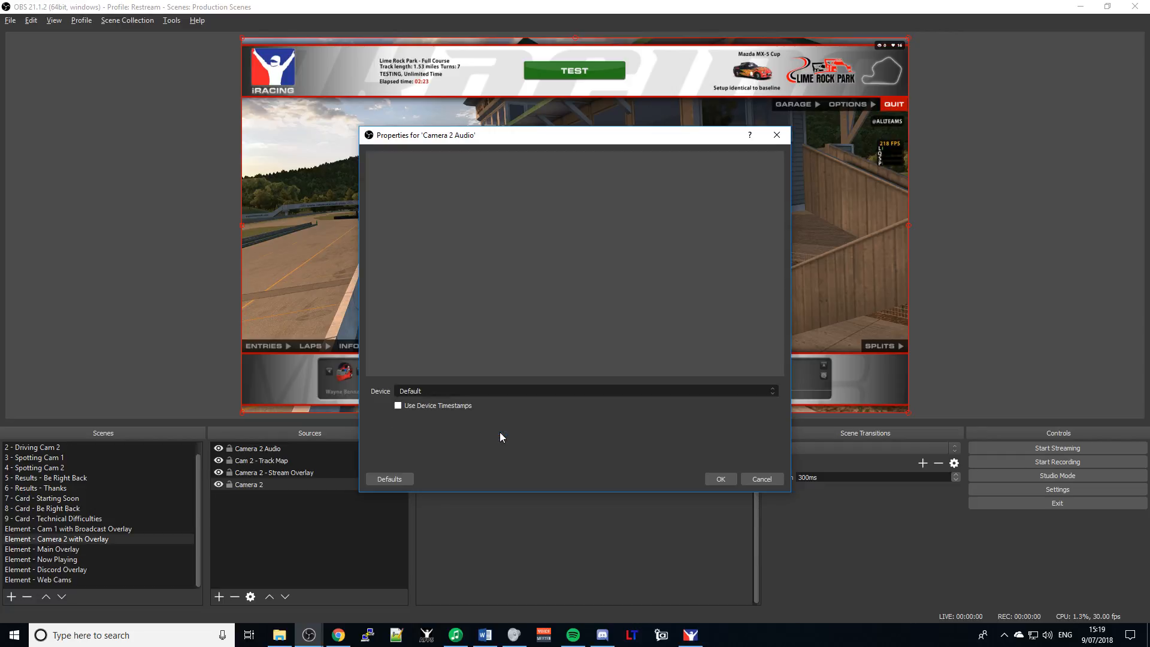
{"action": "left_click", "coordinate": [719, 479]}
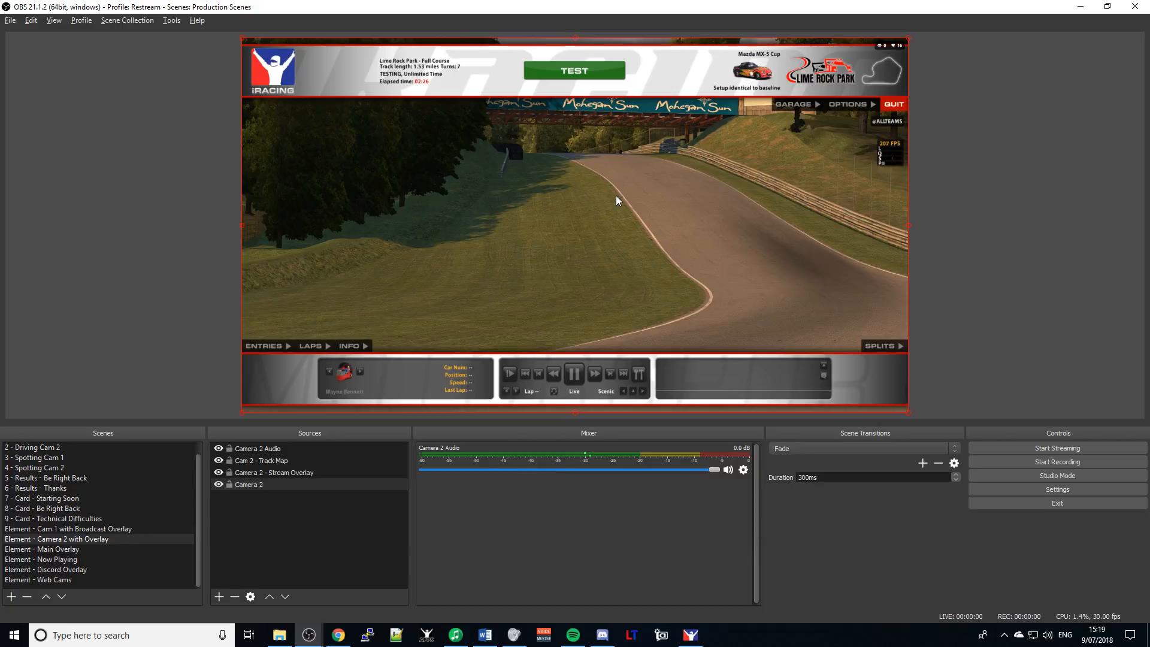
{"action": "key", "text": "alt+Tab"}
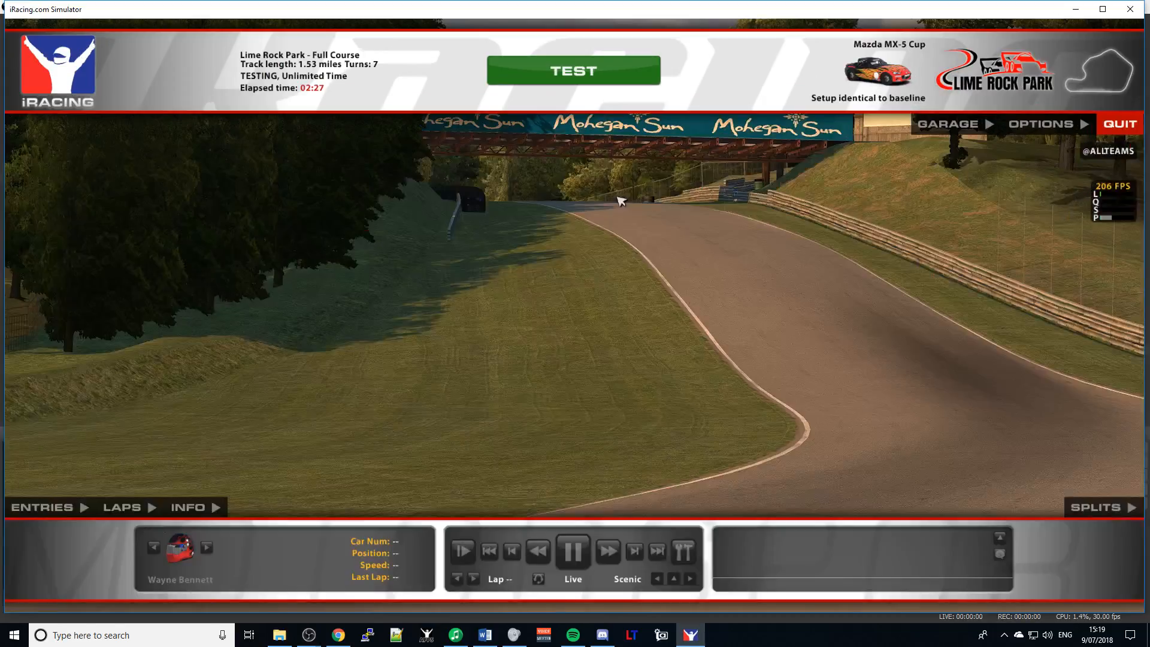
- Start the iRacing TEST drive, then show the 1 - Driving Cam 1 scene in OBS
{"action": "left_click", "coordinate": [574, 71]}
{"action": "key", "text": "alt+Tab"}
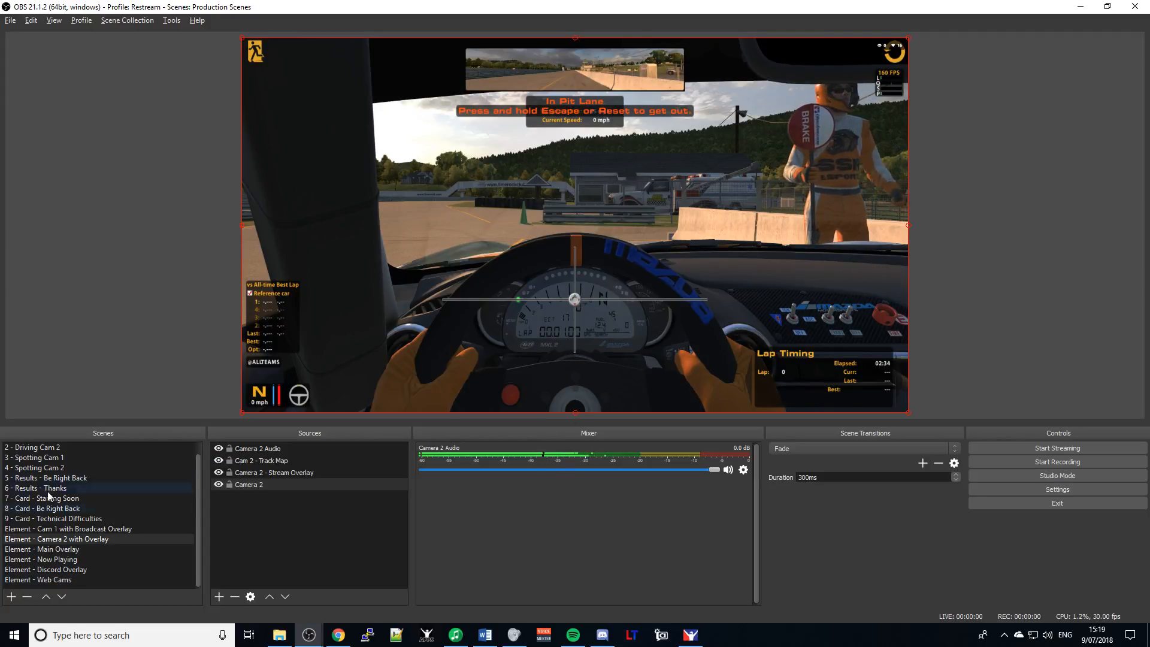
{"action": "scroll", "coordinate": [52, 468], "scroll_direction": "up", "scroll_amount": 1}
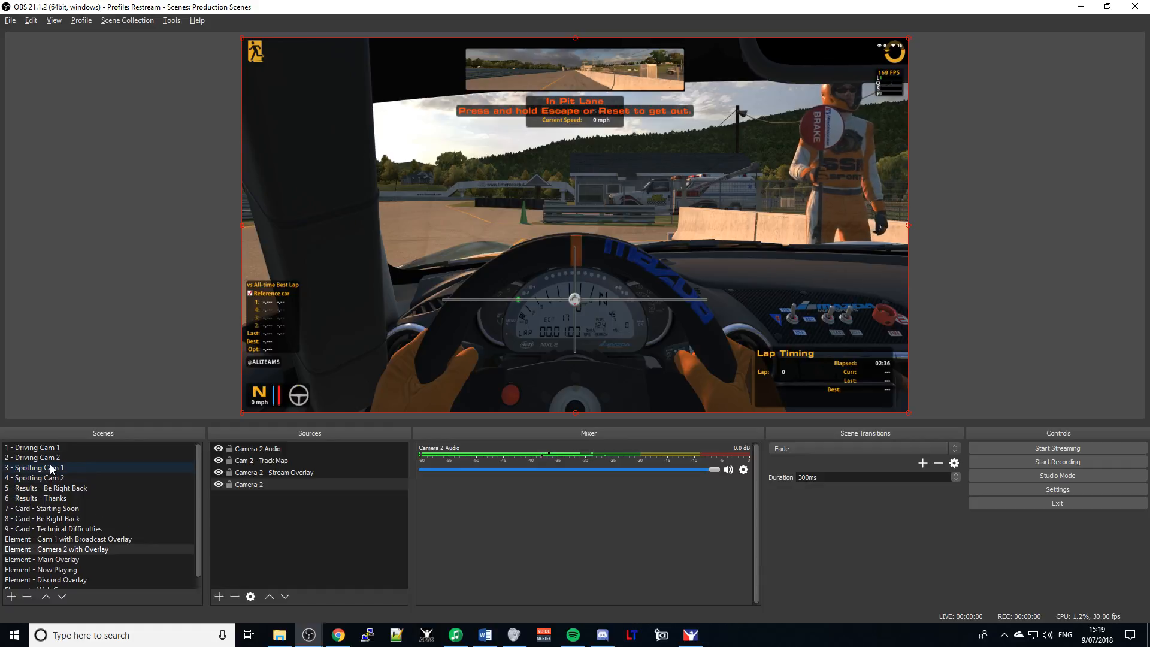
{"action": "left_click", "coordinate": [33, 448]}
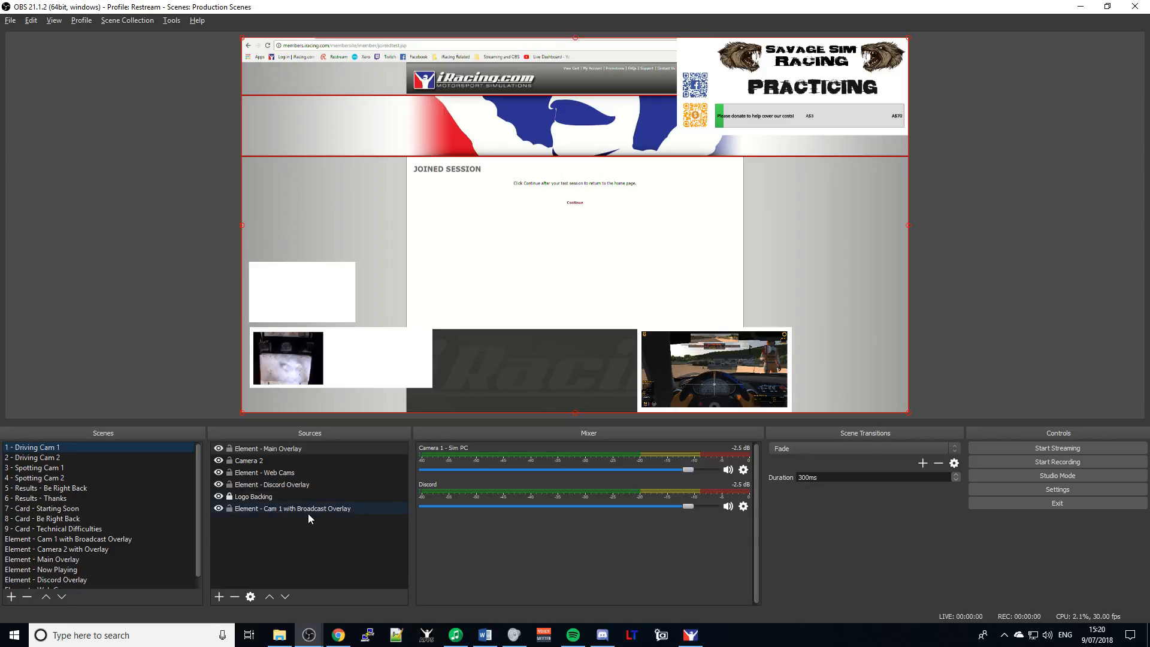
- Select the Camera 2 source, then bring up the 2 - Driving Cam 2 in-car scene
{"action": "left_click", "coordinate": [262, 461]}
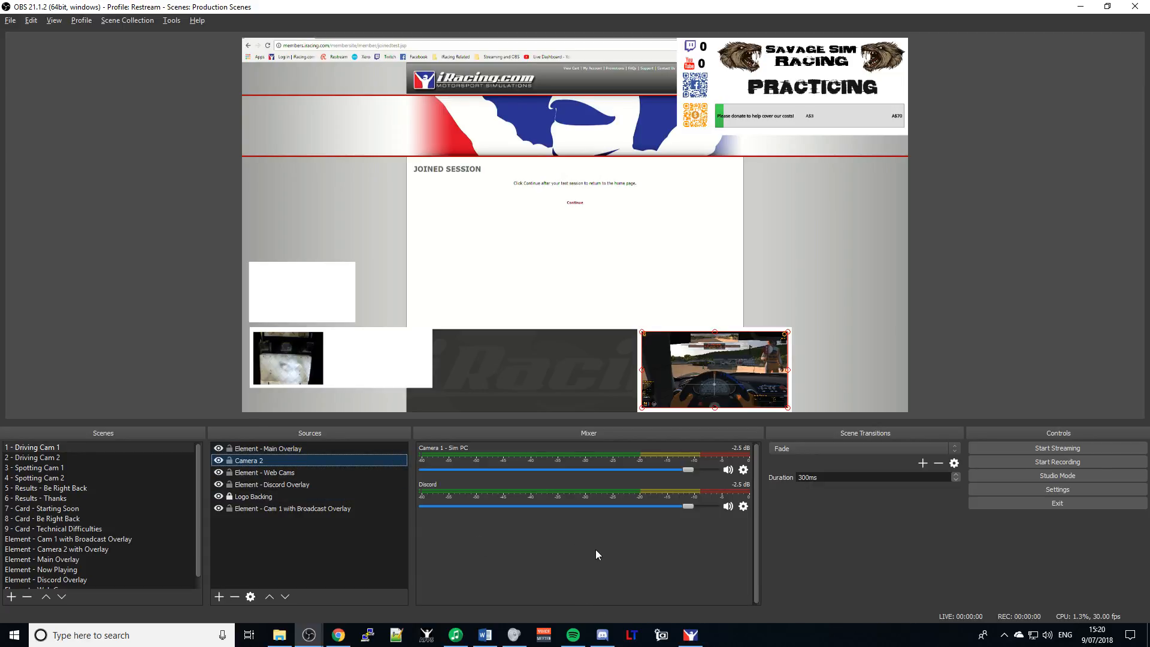
{"action": "left_click", "coordinate": [25, 459]}
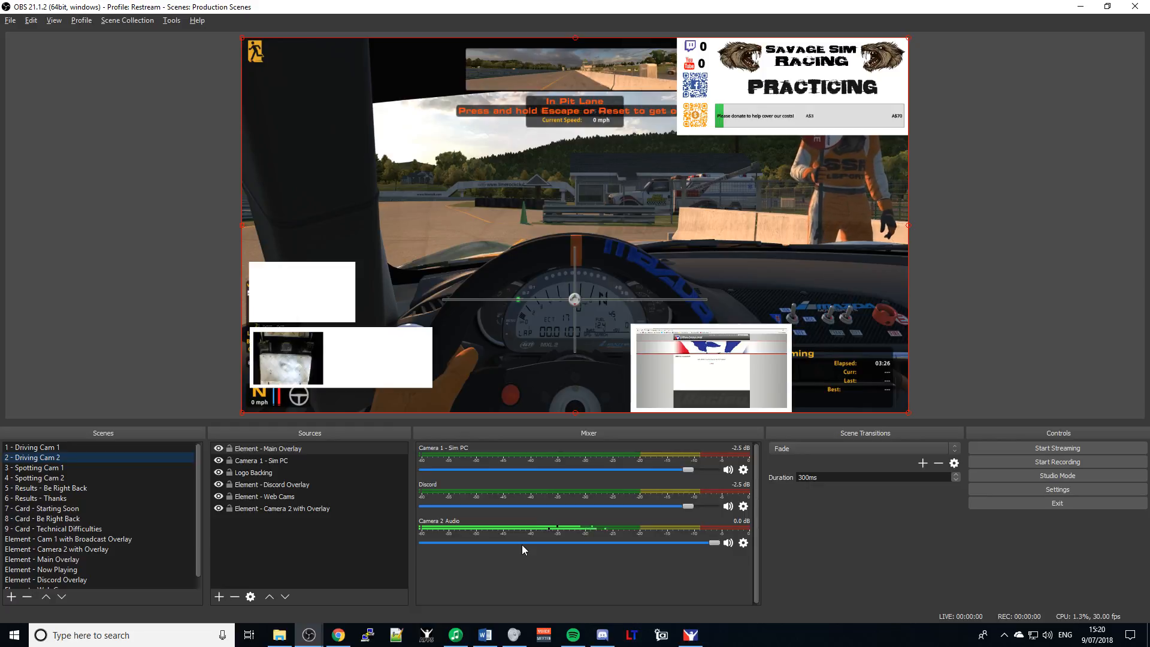
{"action": "key", "text": "alt+Tab"}
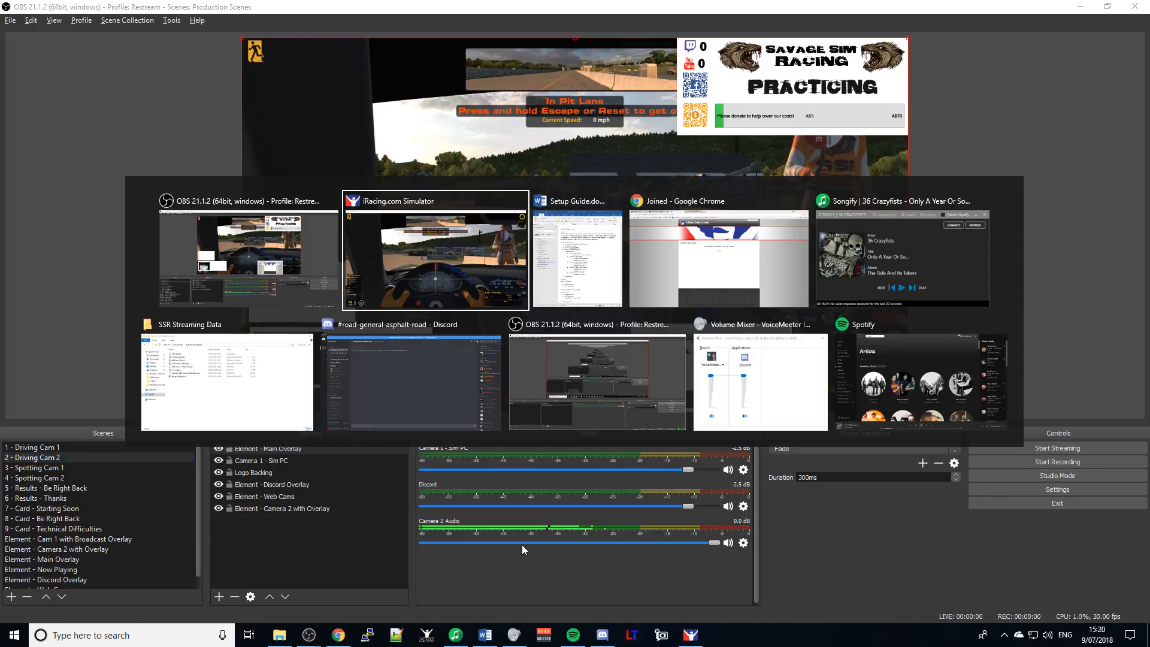
{"action": "key", "text": "alt+Tab"}
{"action": "key", "text": "alt+Tab"}
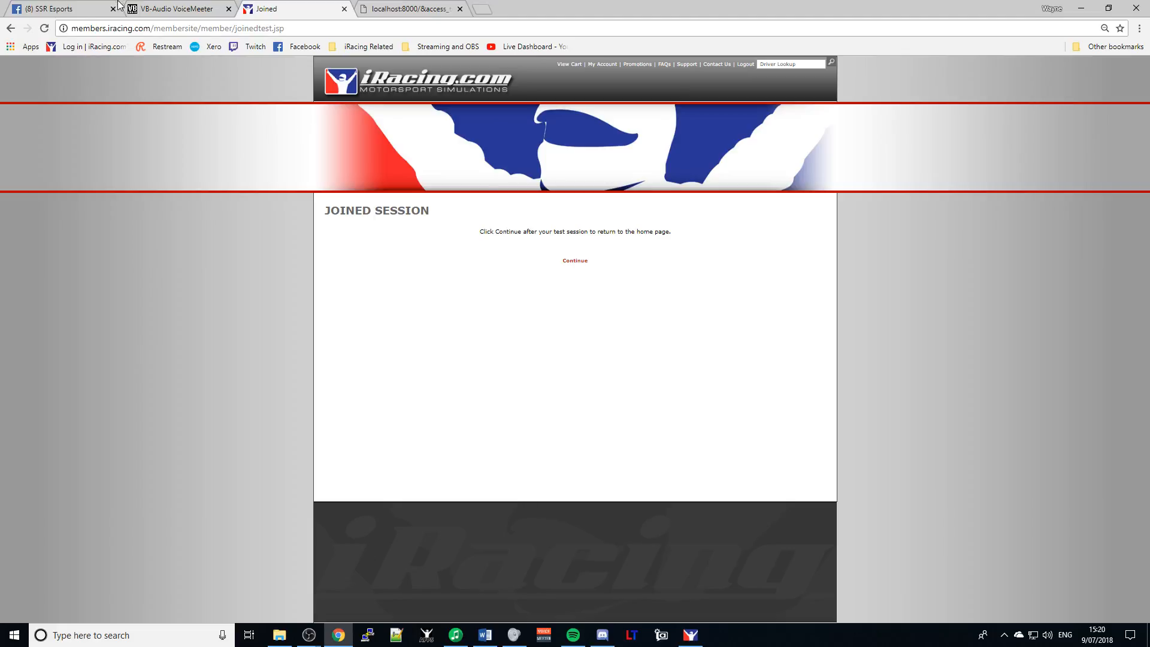
{"action": "left_click", "coordinate": [49, 10]}
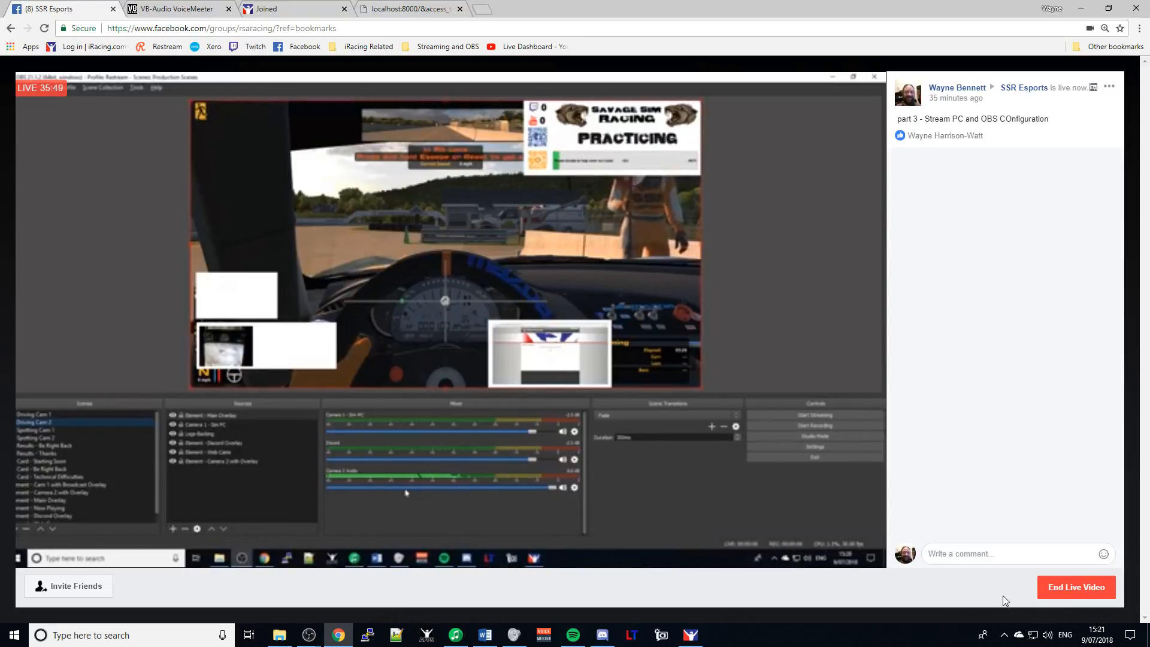
{"action": "key", "text": "alt+Tab"}
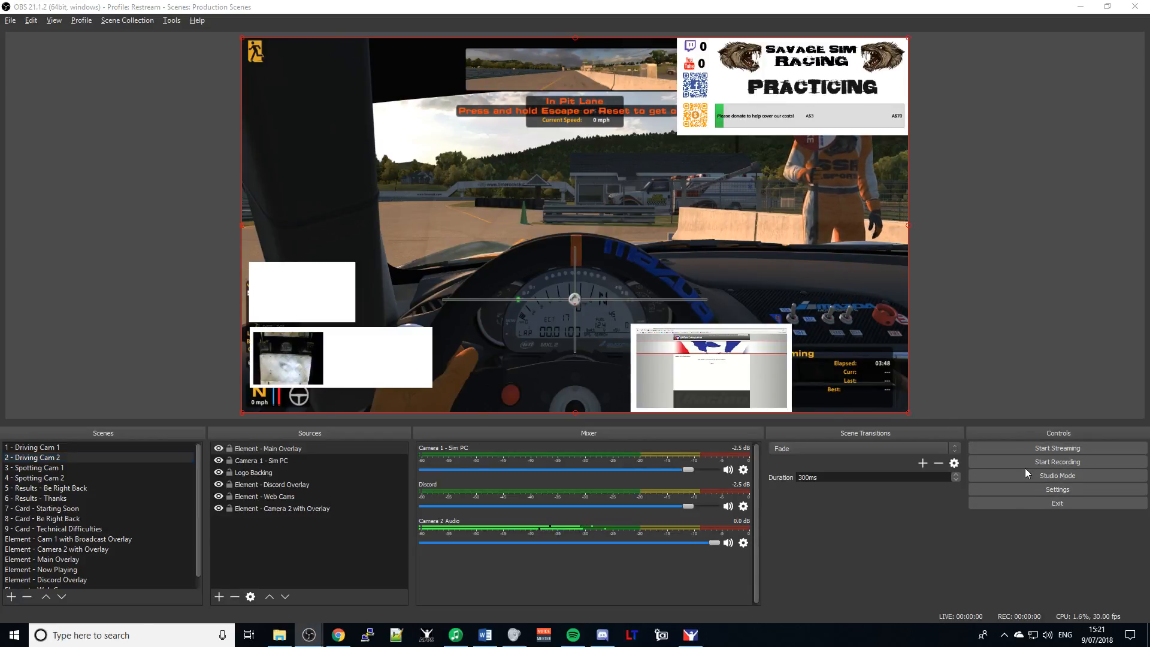
{"action": "key", "text": "alt+Tab"}
{"action": "key", "text": "alt+Tab"}
{"action": "key", "text": "alt+Tab"}
{"action": "key", "text": "alt+Tab"}
{"action": "key", "text": "alt+Tab"}
{"action": "key", "text": "alt+Tab"}
{"action": "key", "text": "alt+Tab"}
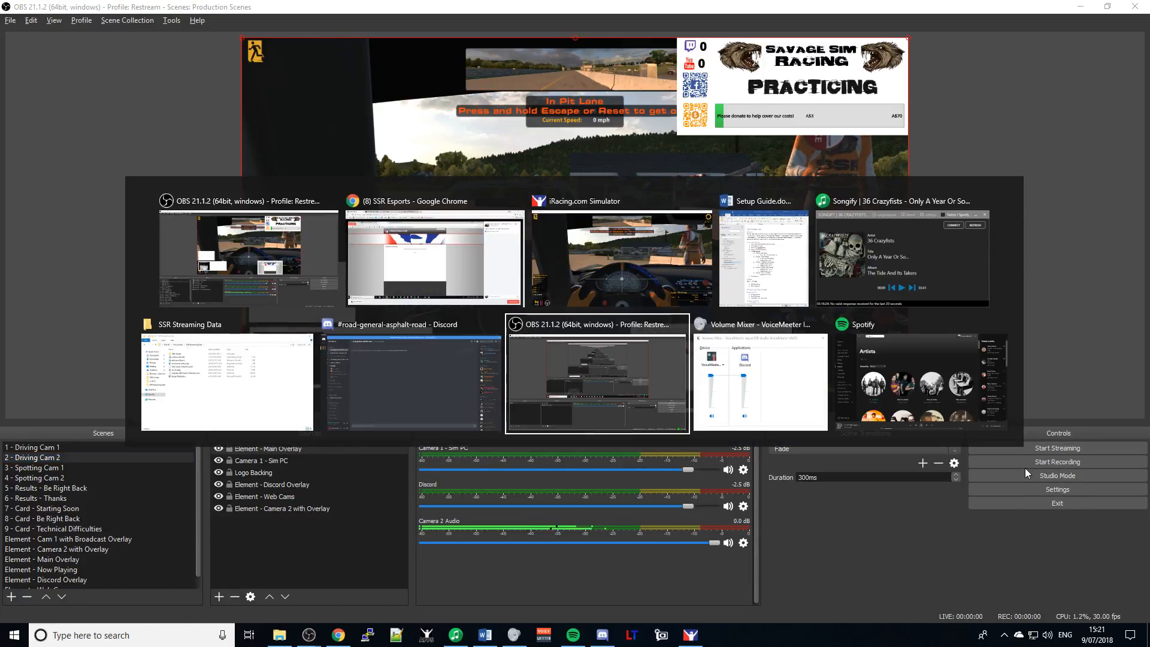